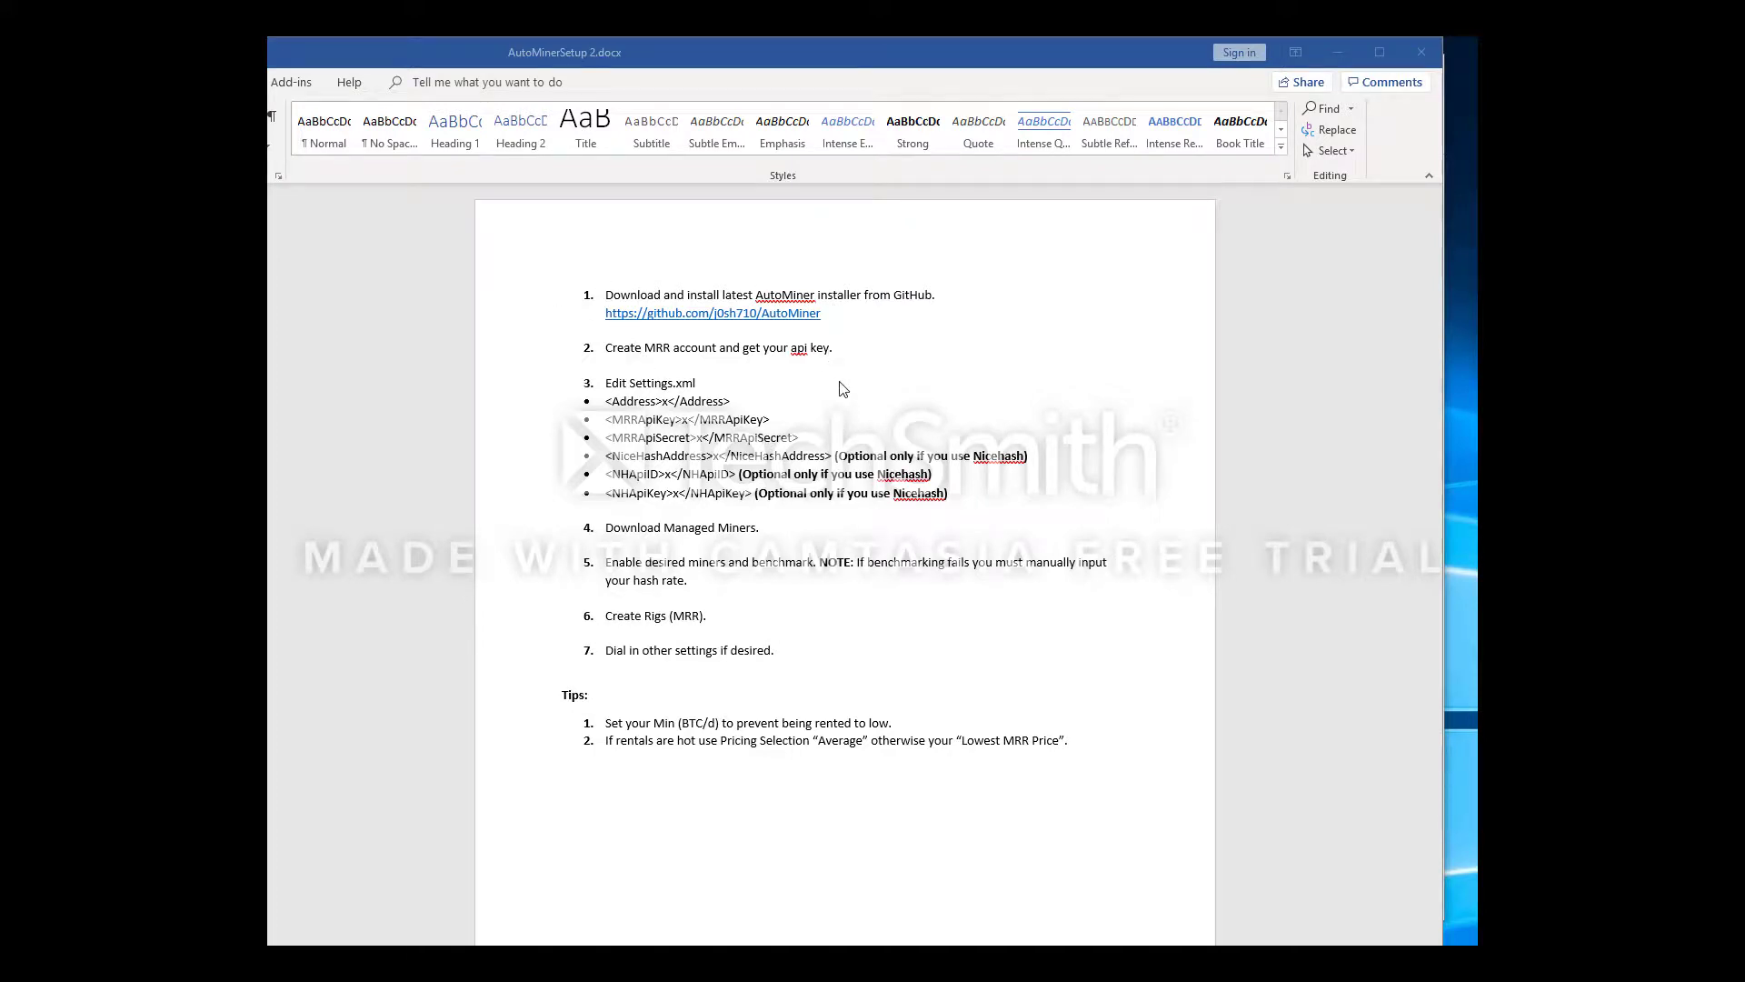
Bring the Word document with the AutoMiner setup checklist to the front
click(826, 368)
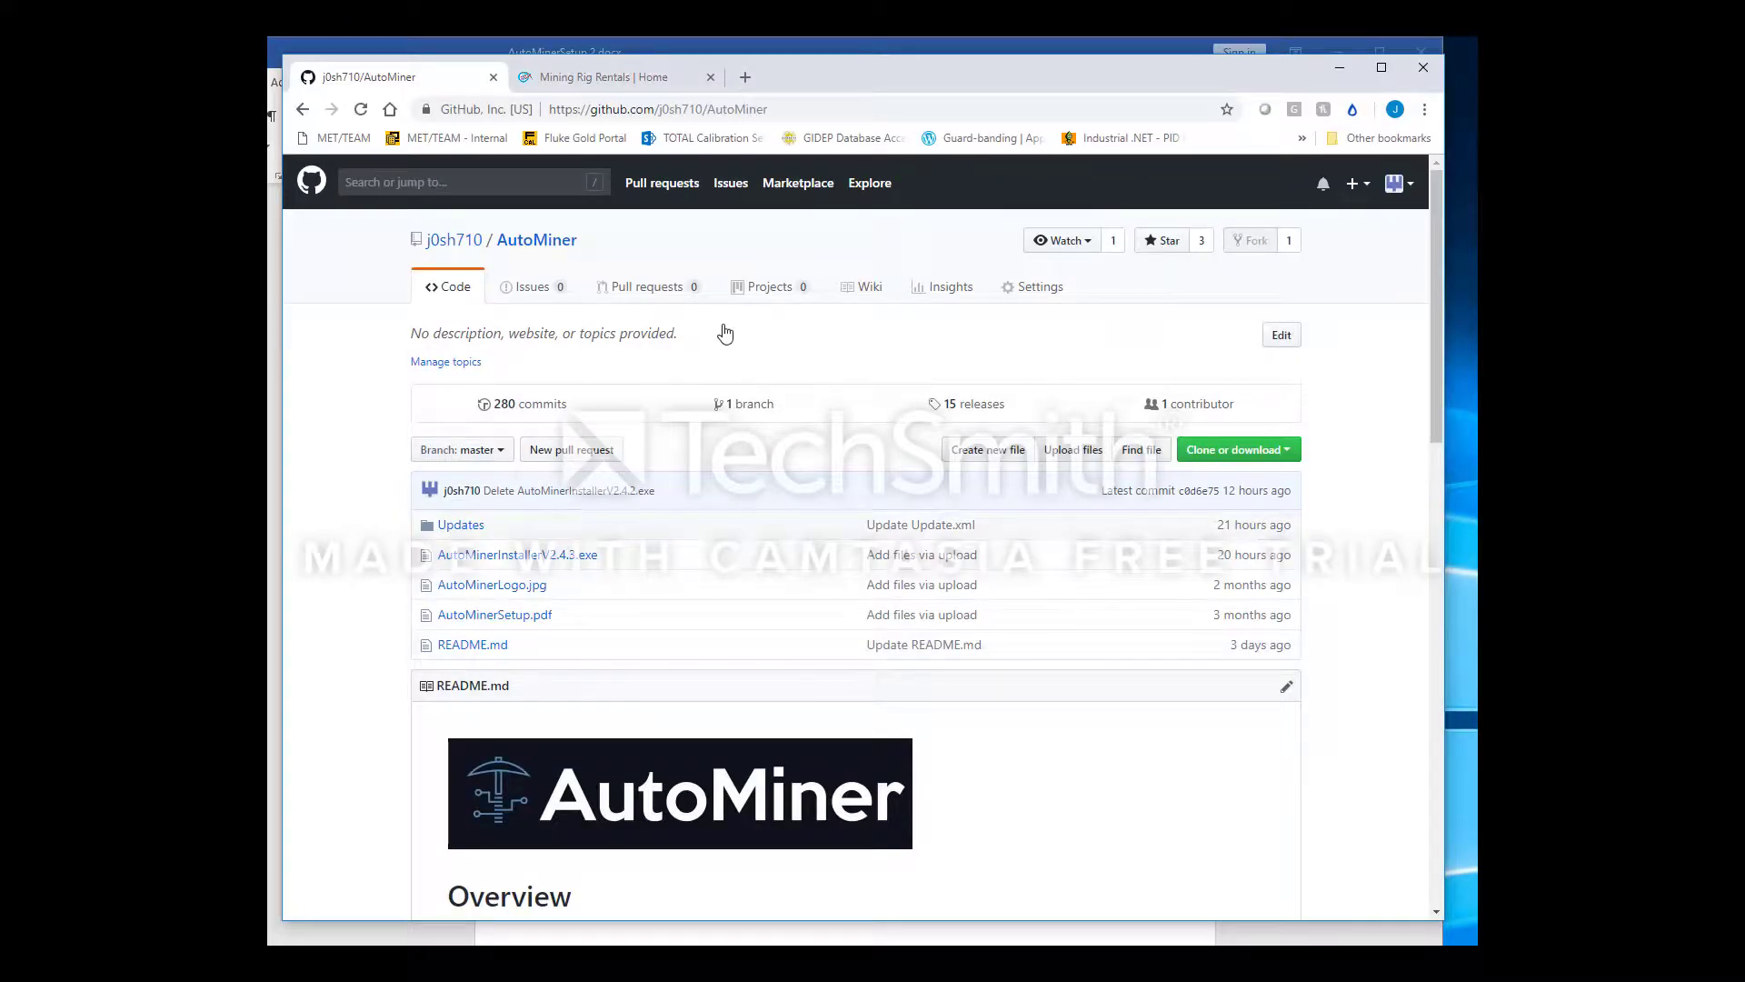
Download AutoMinerInstallerV2.4.3.exe from the GitHub repository and run it
click(563, 558)
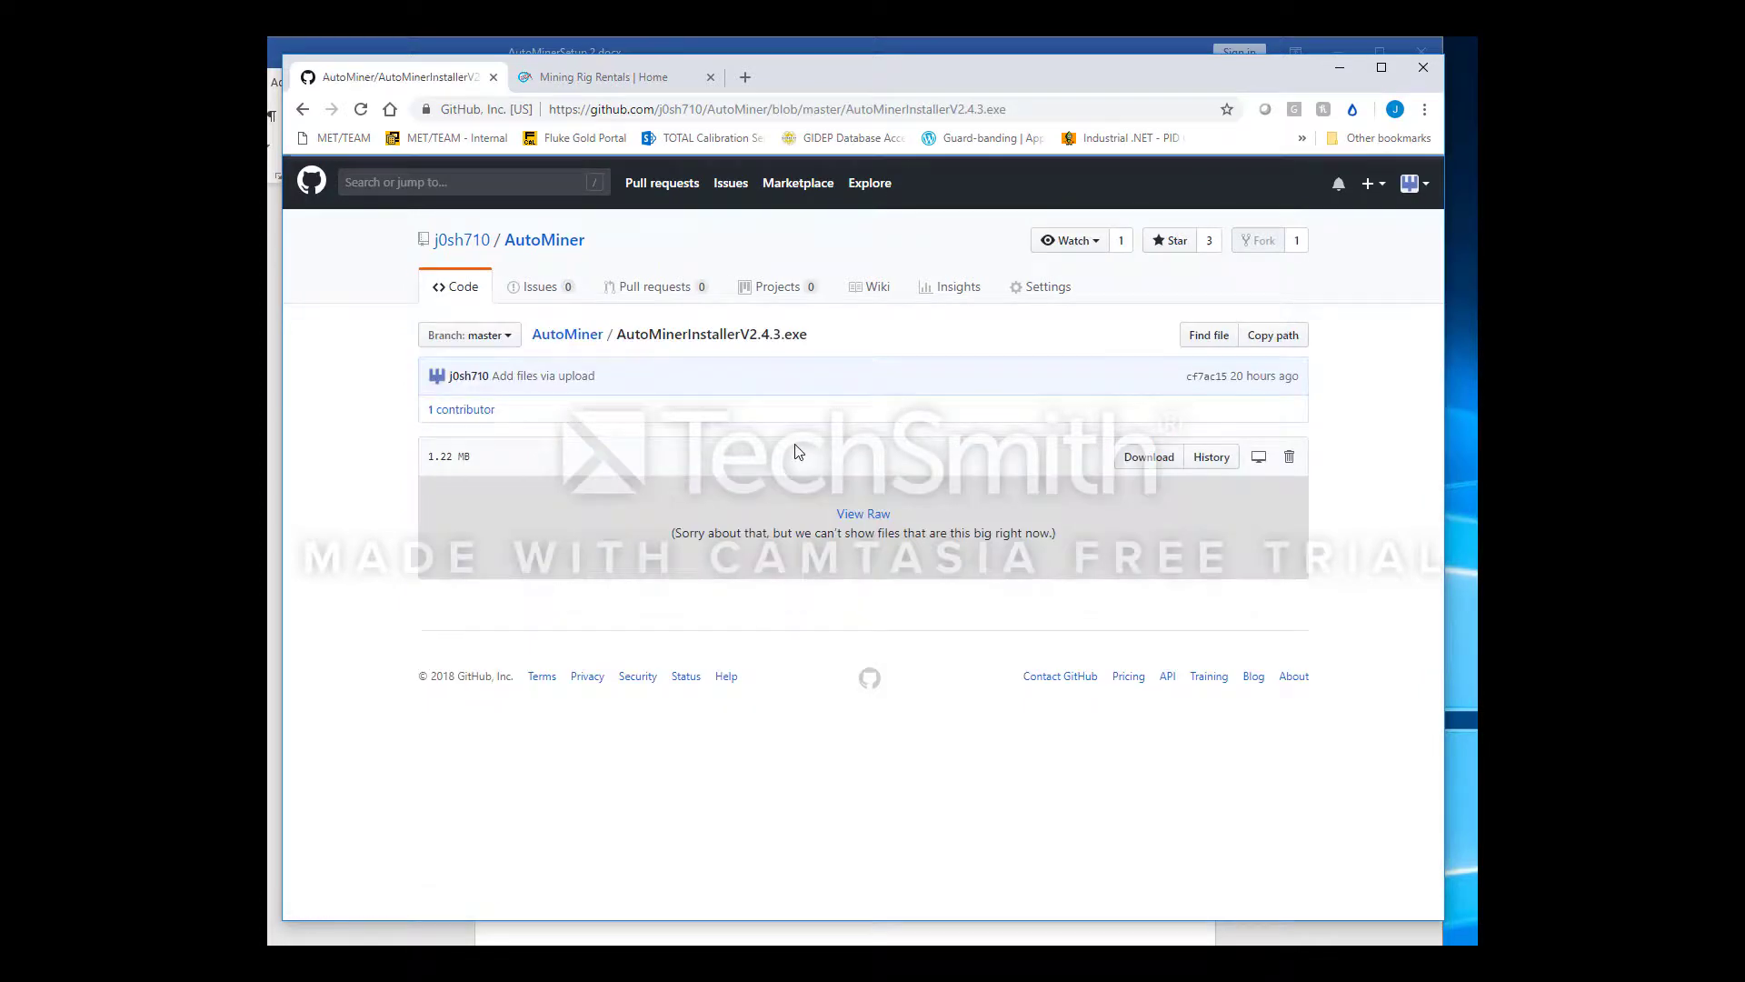
click(1143, 460)
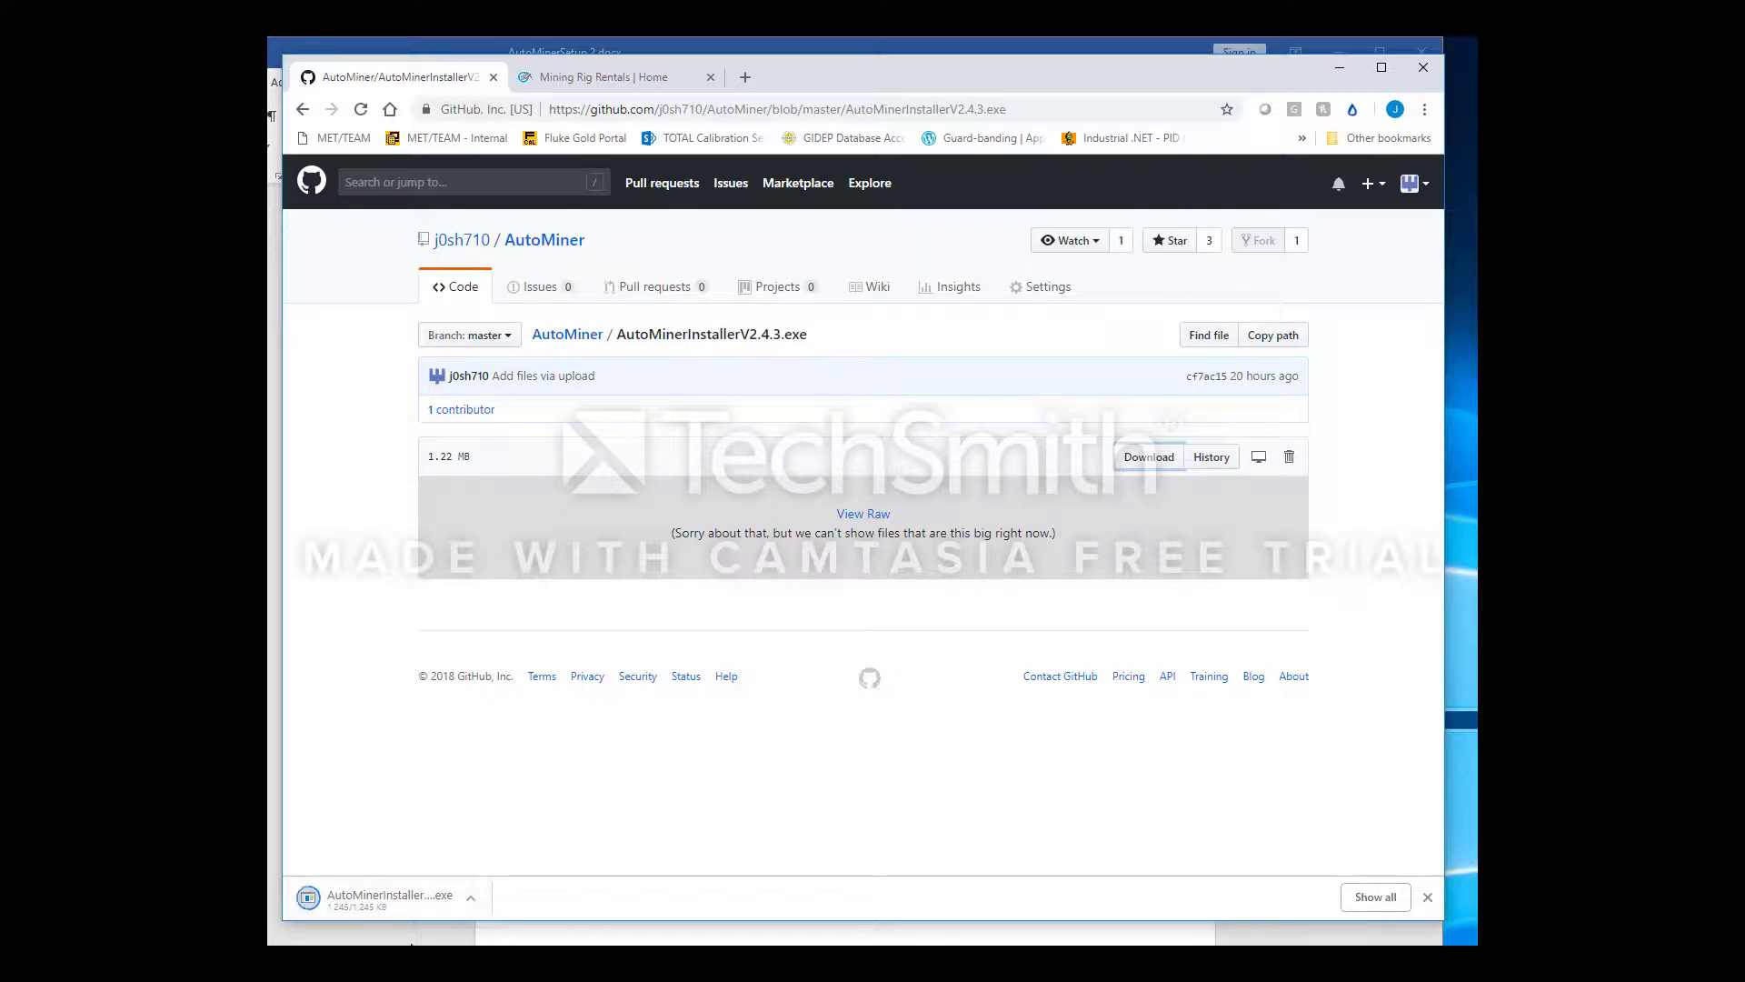
click(411, 908)
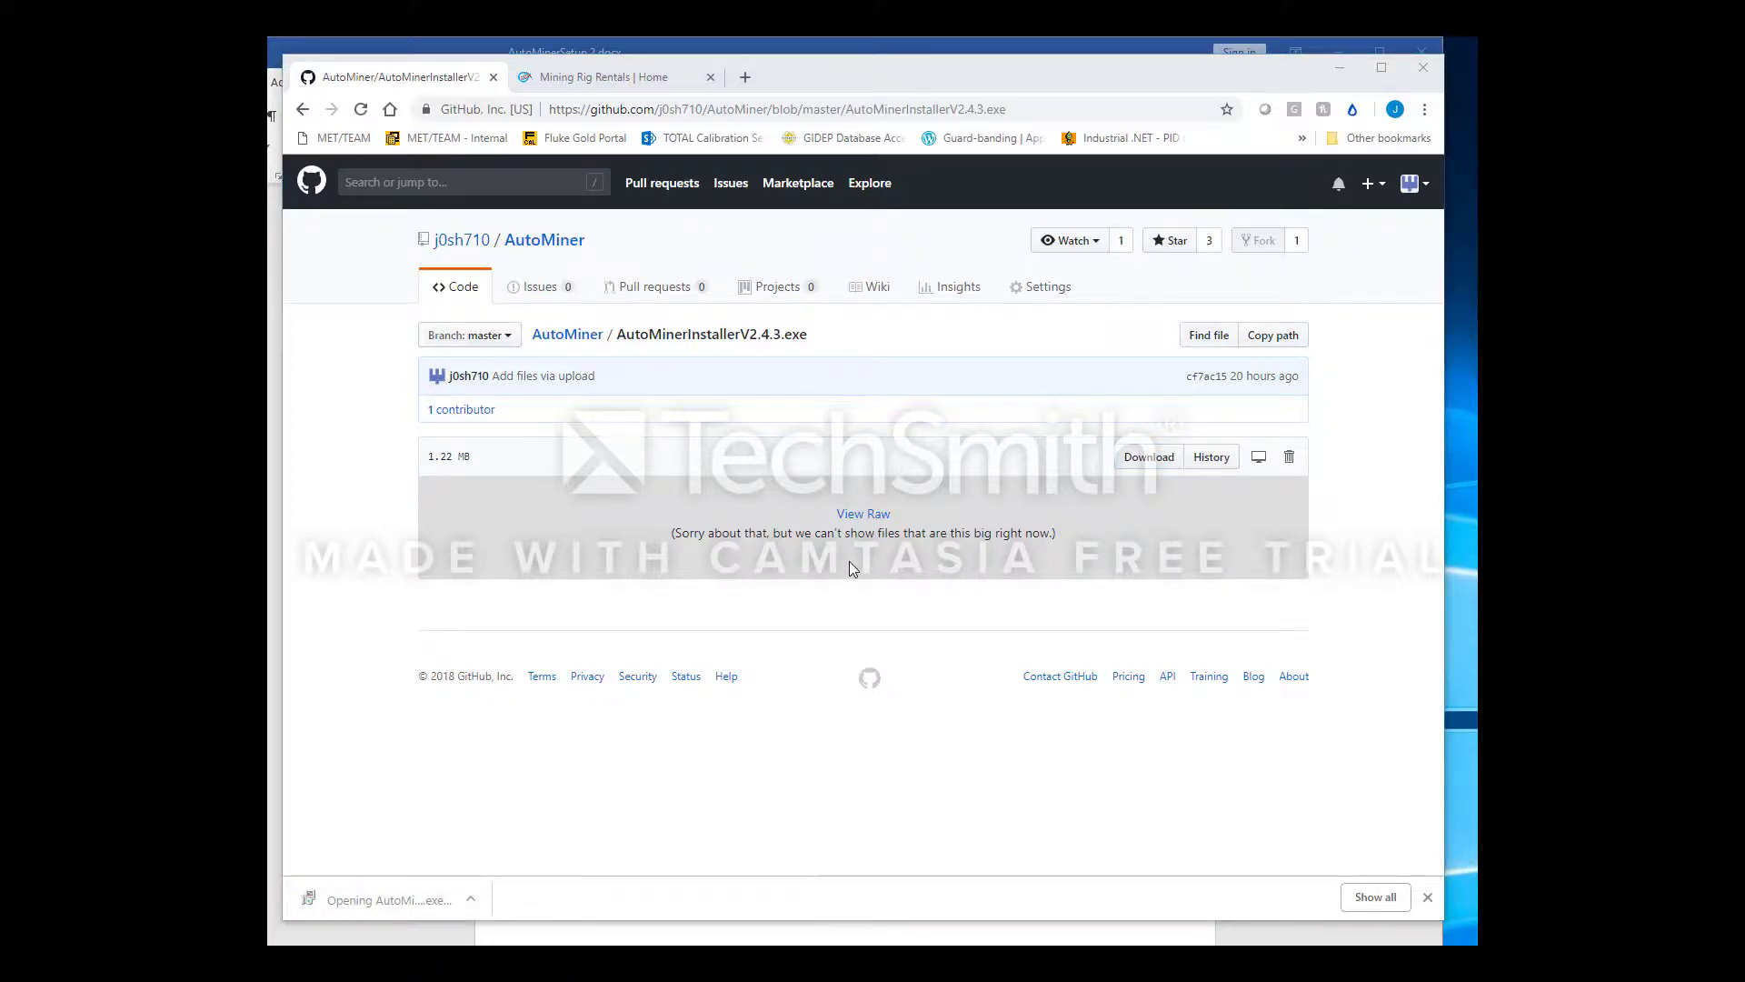
Bypass the security warning and install AutoMiner into C:\AutoMiner
click(640, 569)
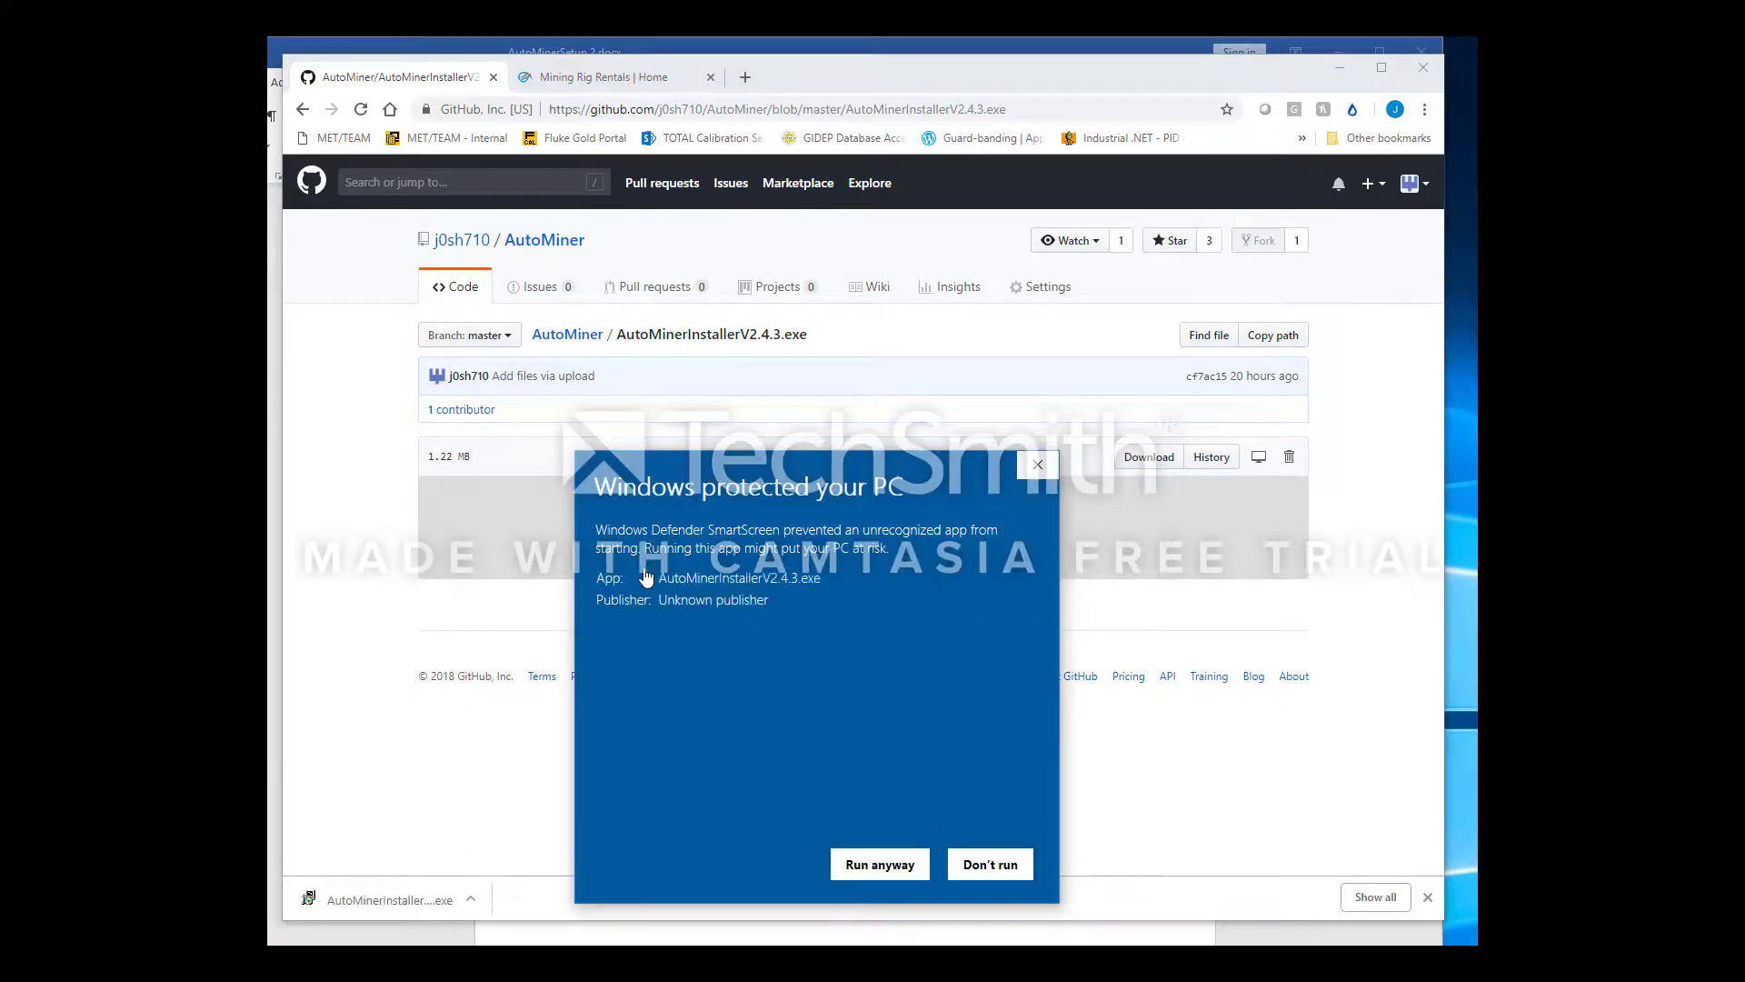
click(880, 863)
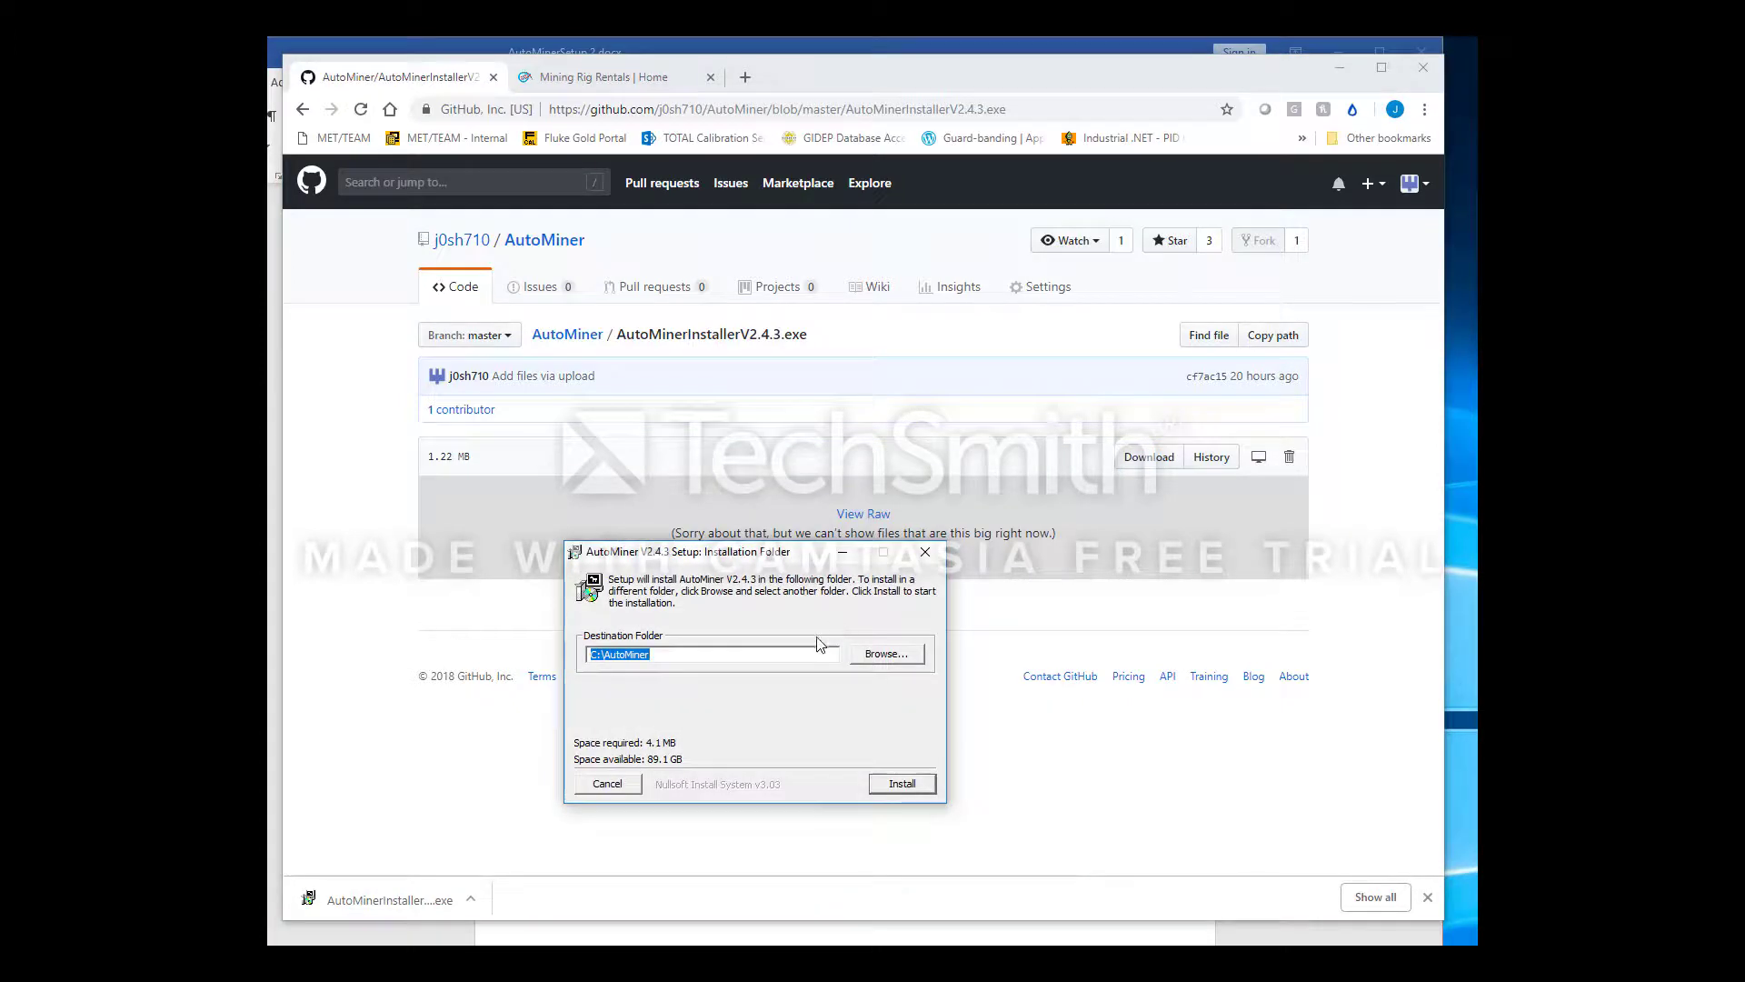
click(694, 656)
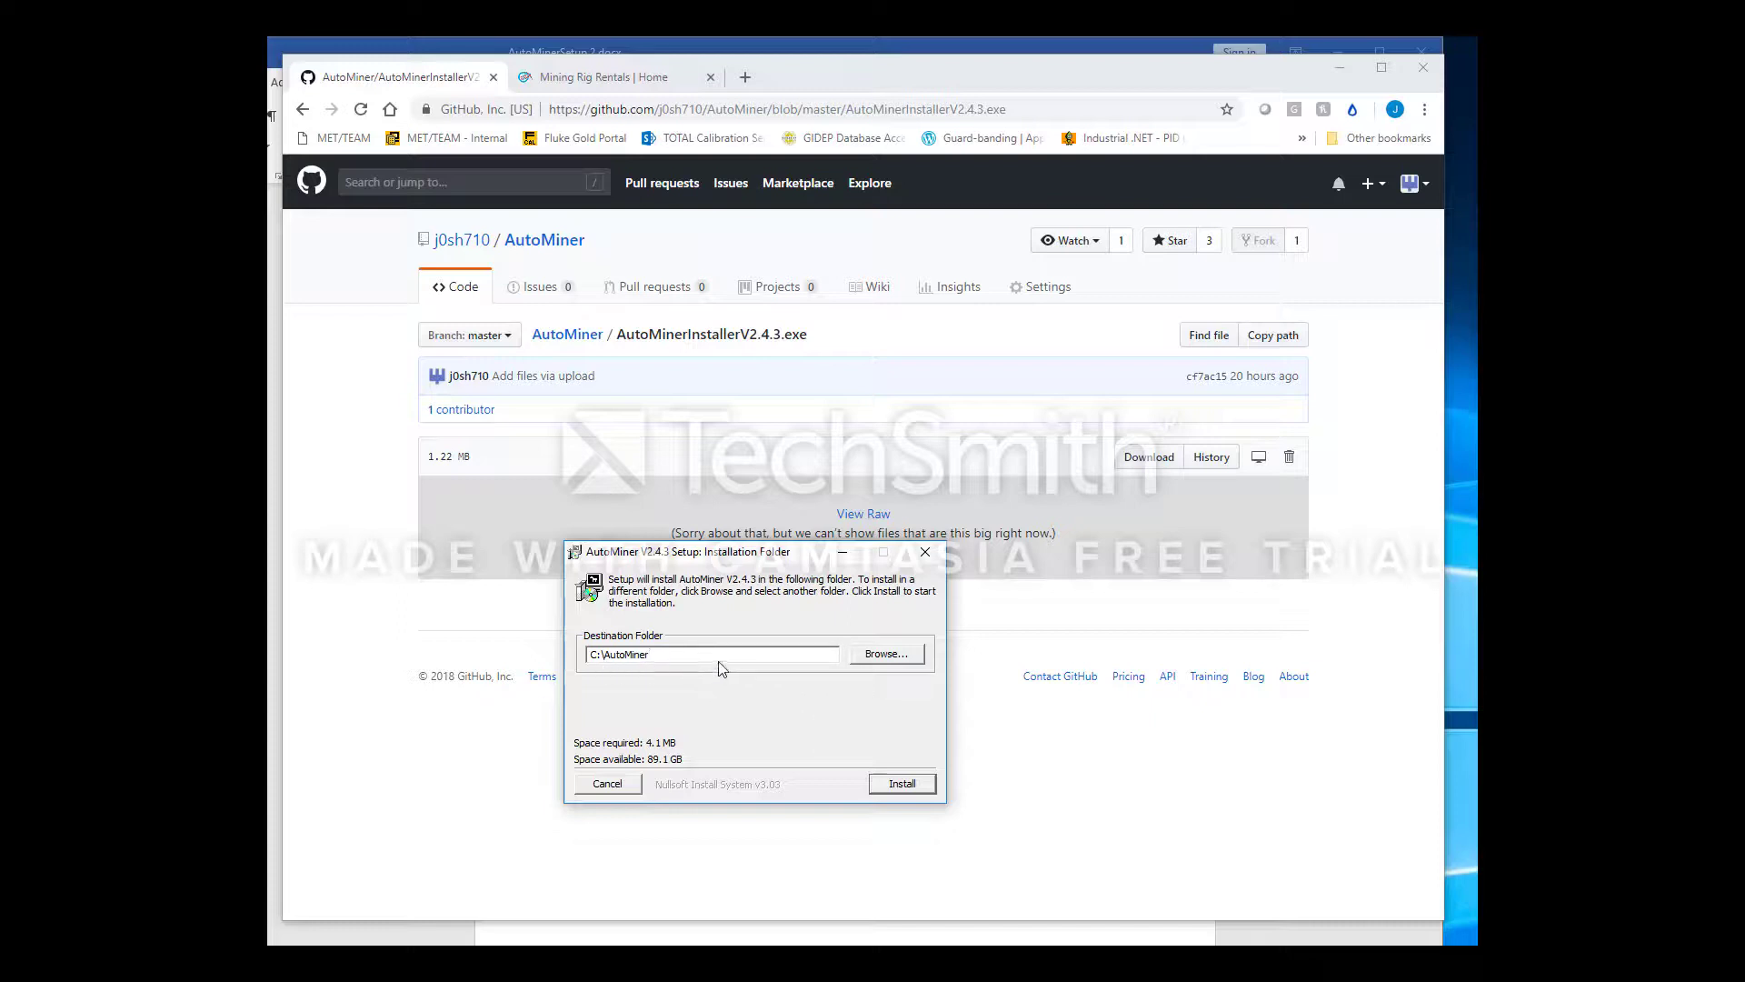
click(902, 784)
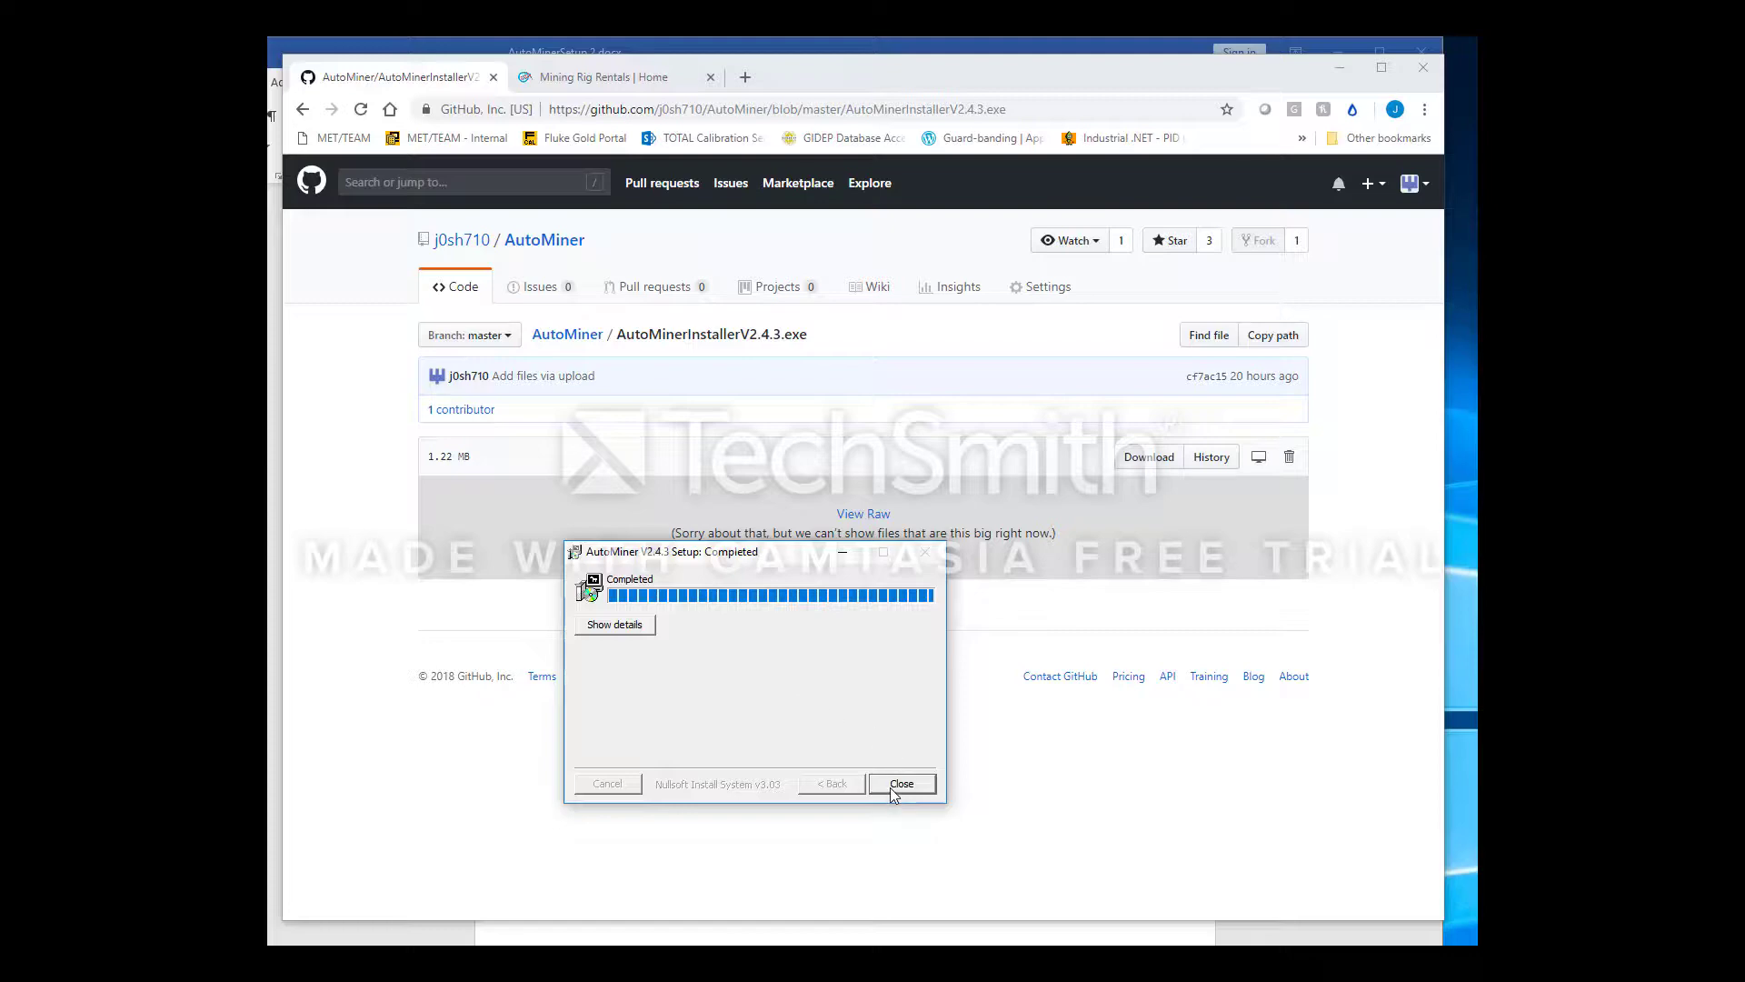
click(900, 784)
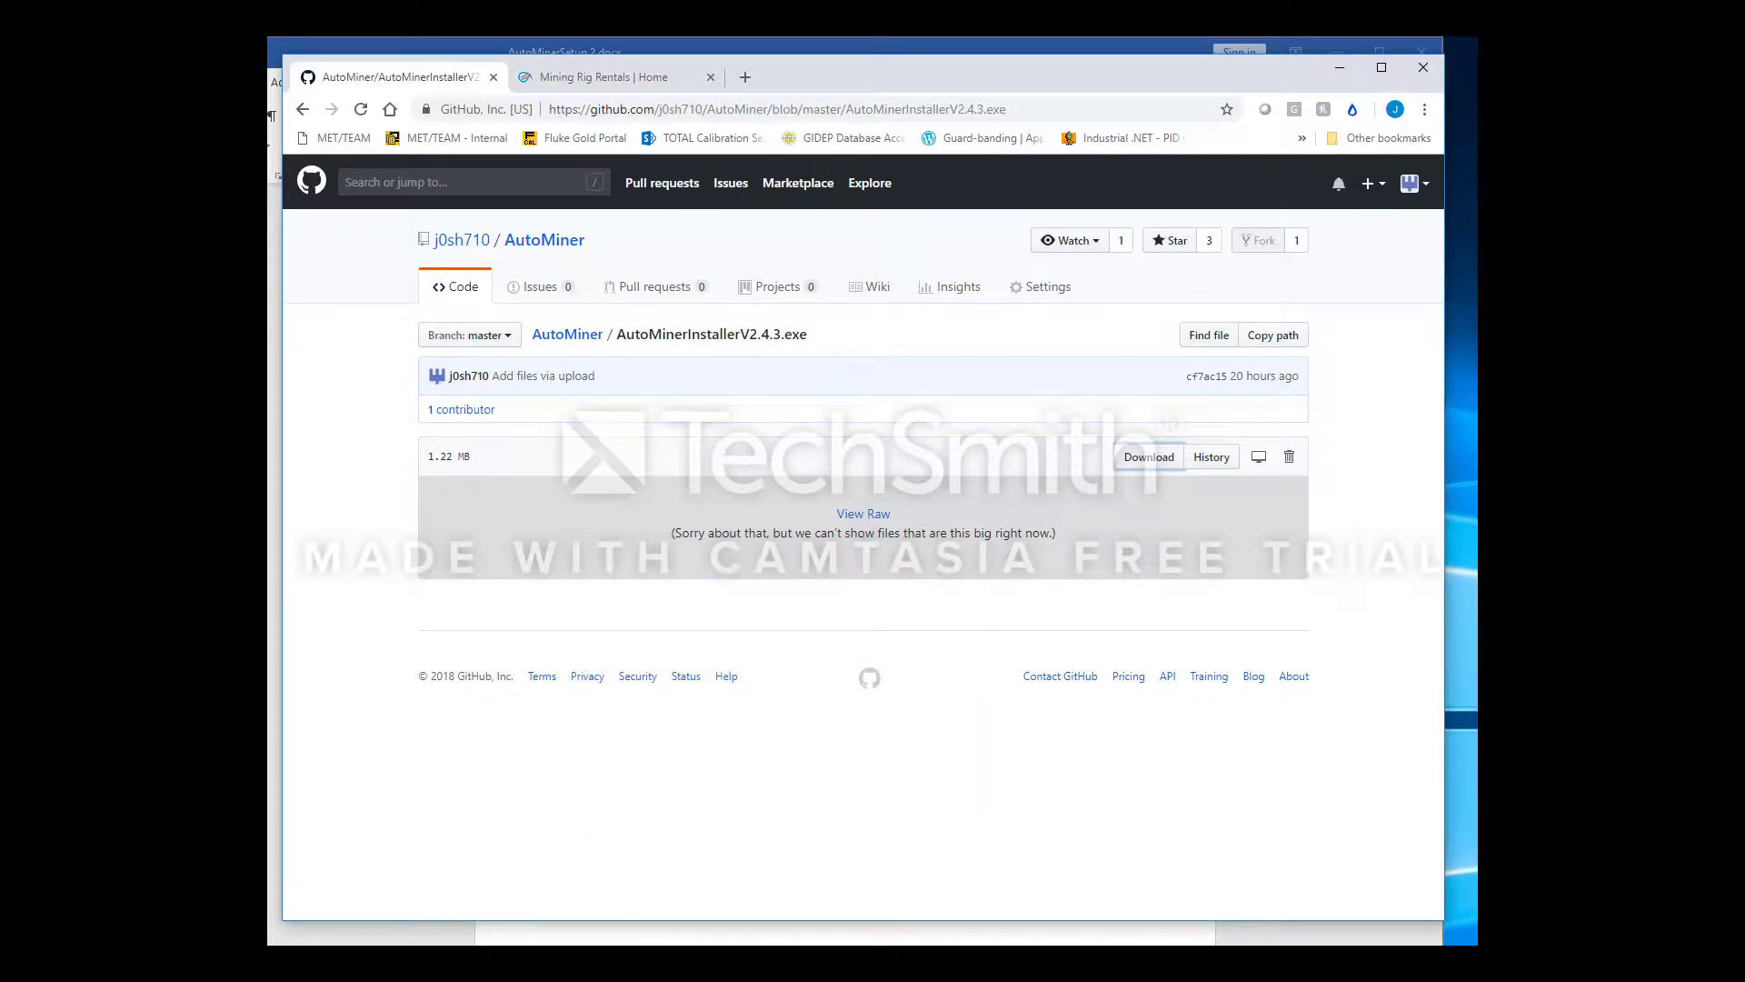
Browse to C:\AutoMiner\Config and open Settings.xml with Notepad++
key(super+e)
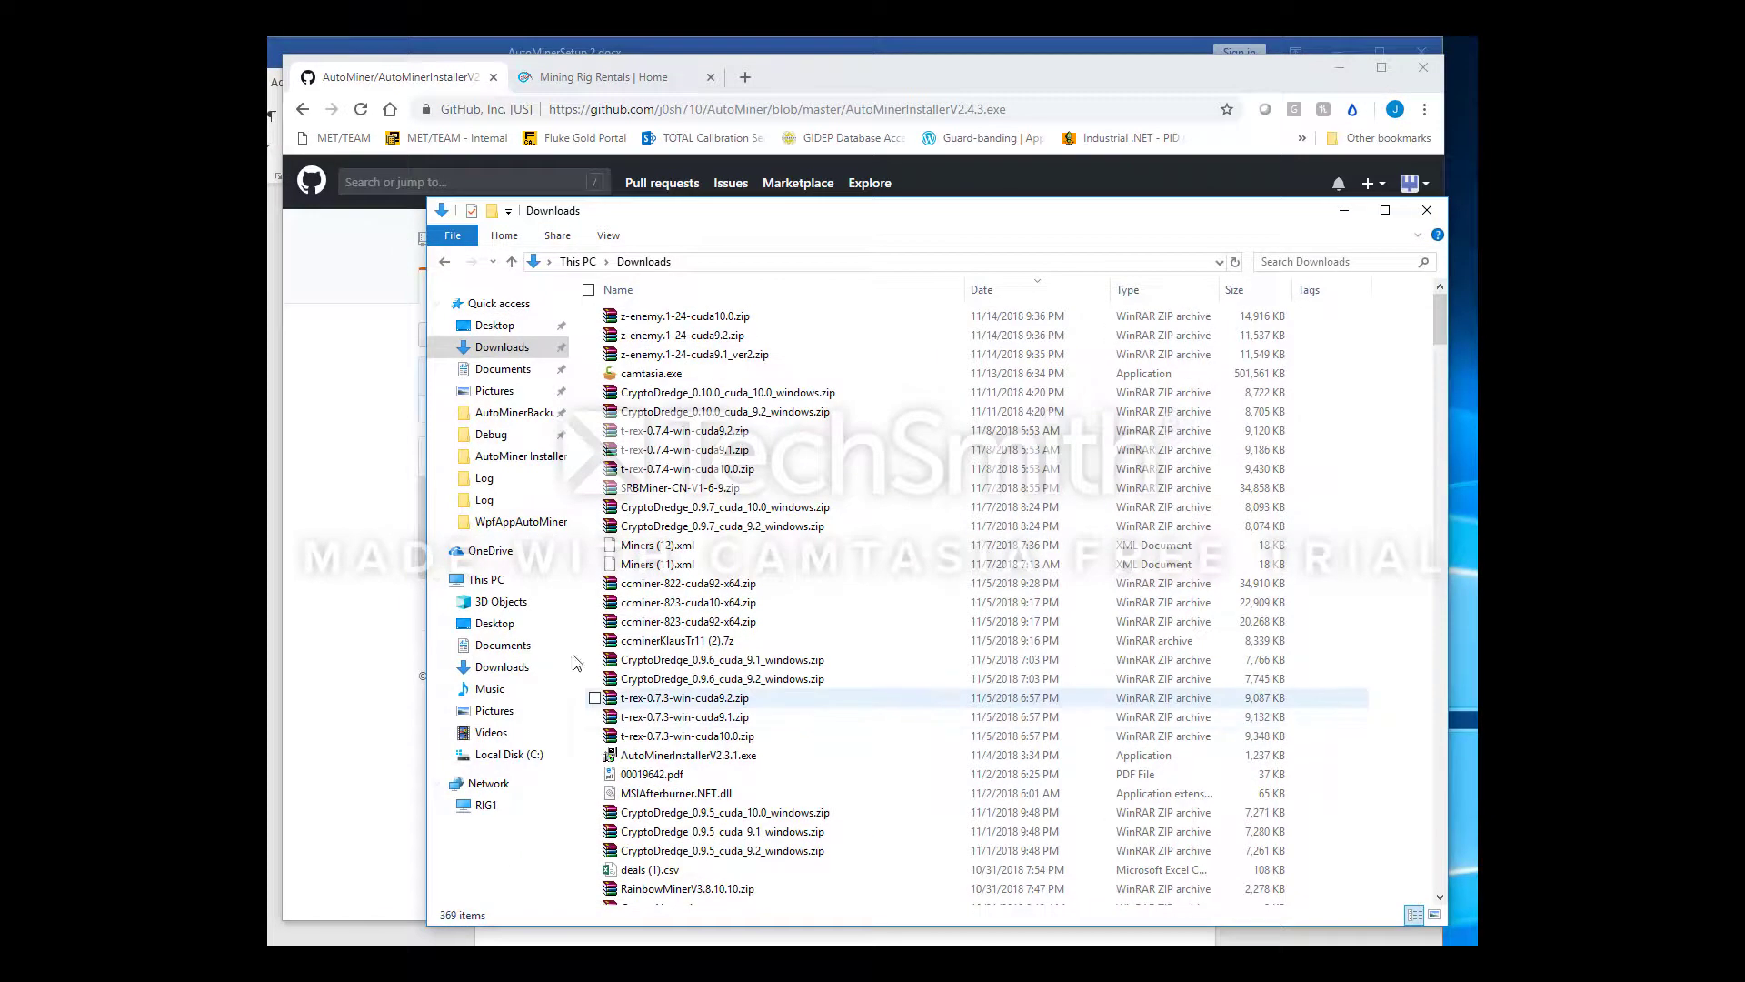
click(489, 580)
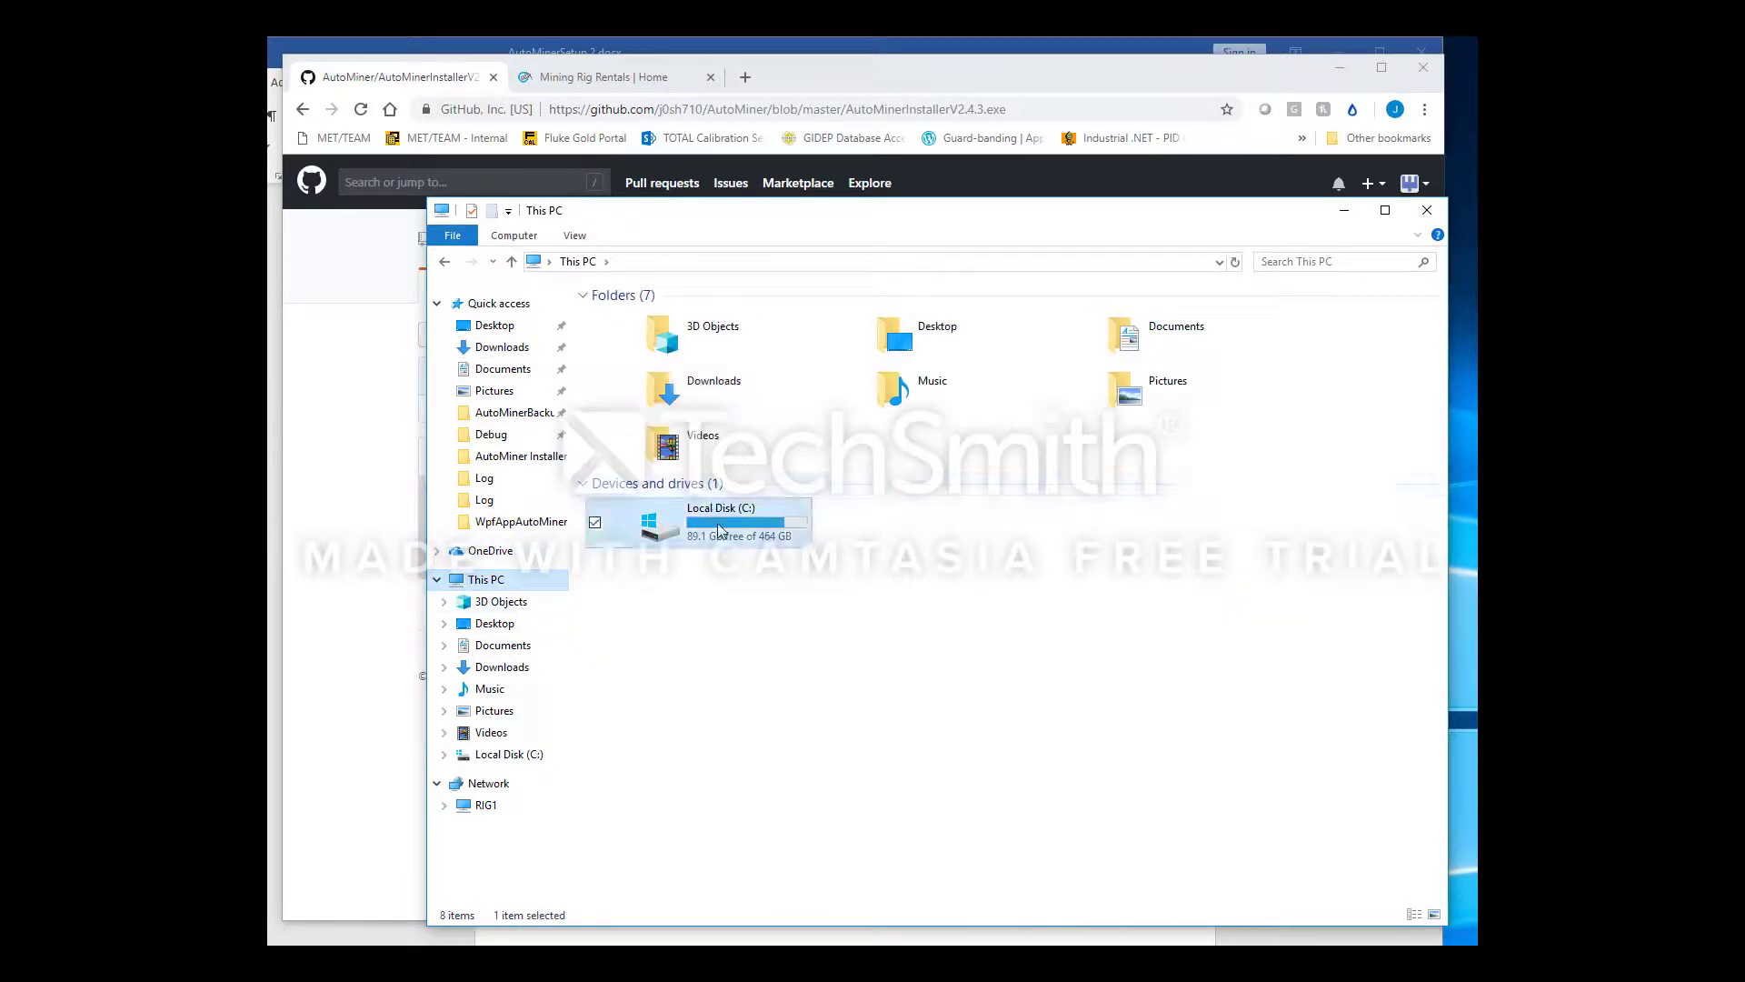
double_click(686, 505)
double_click(691, 355)
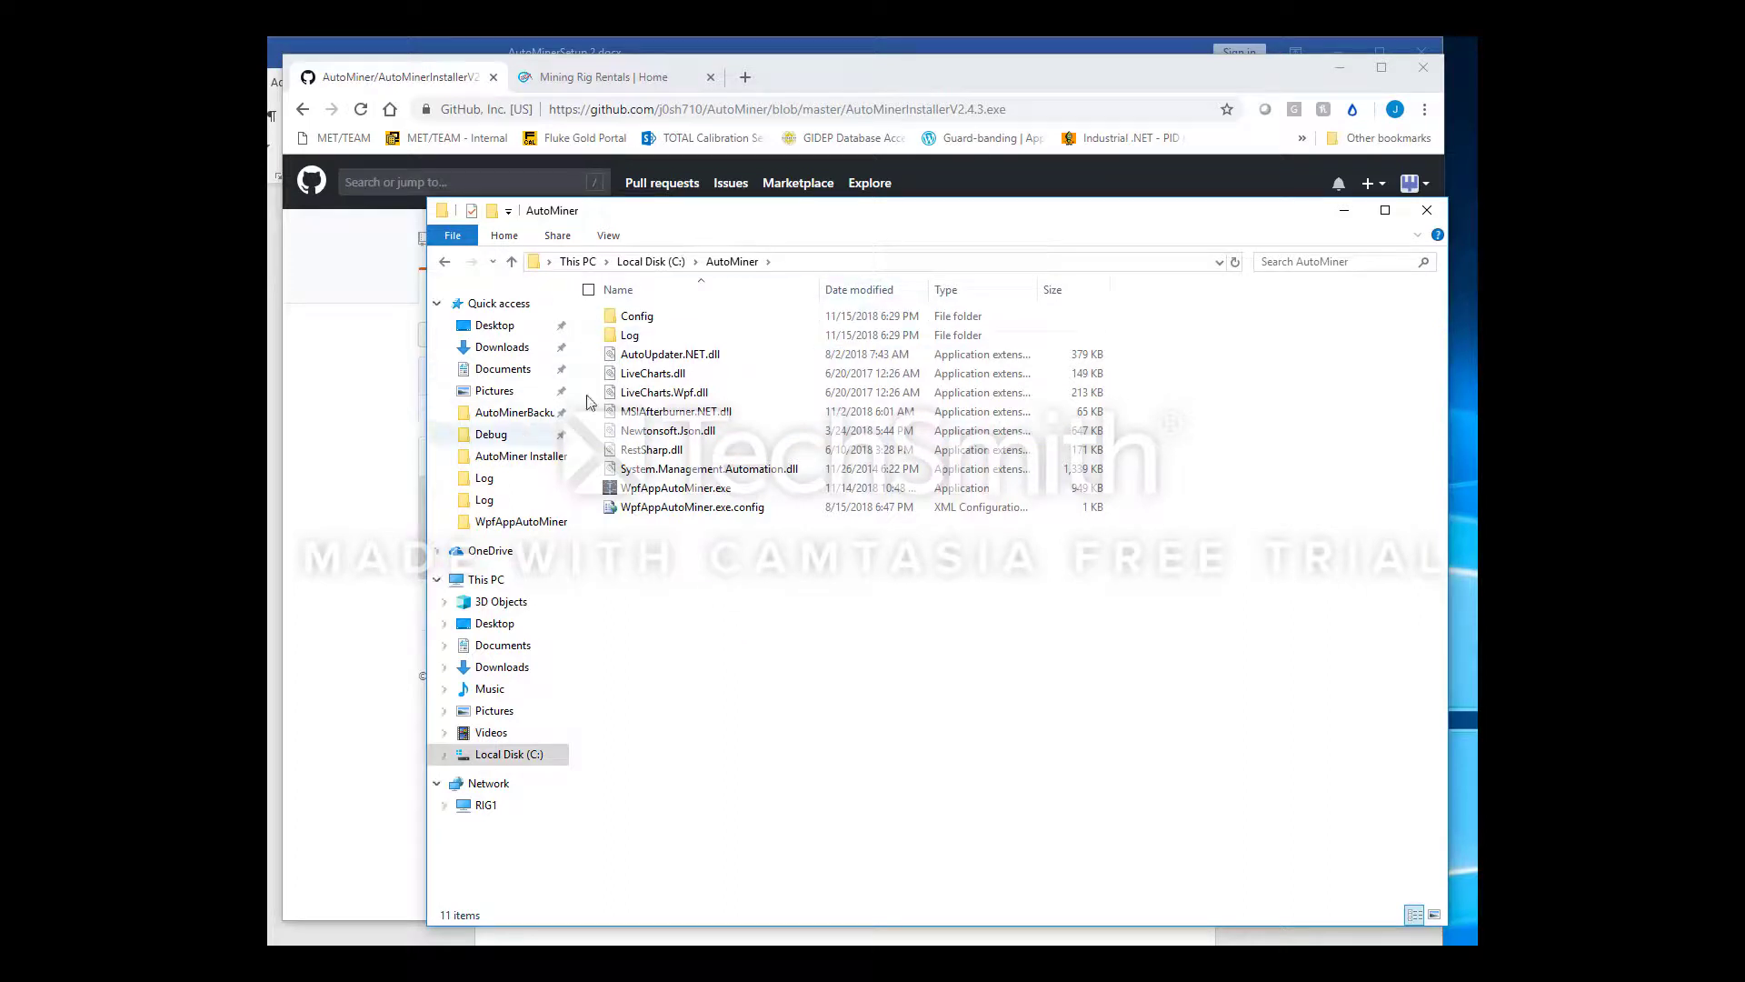
double_click(686, 318)
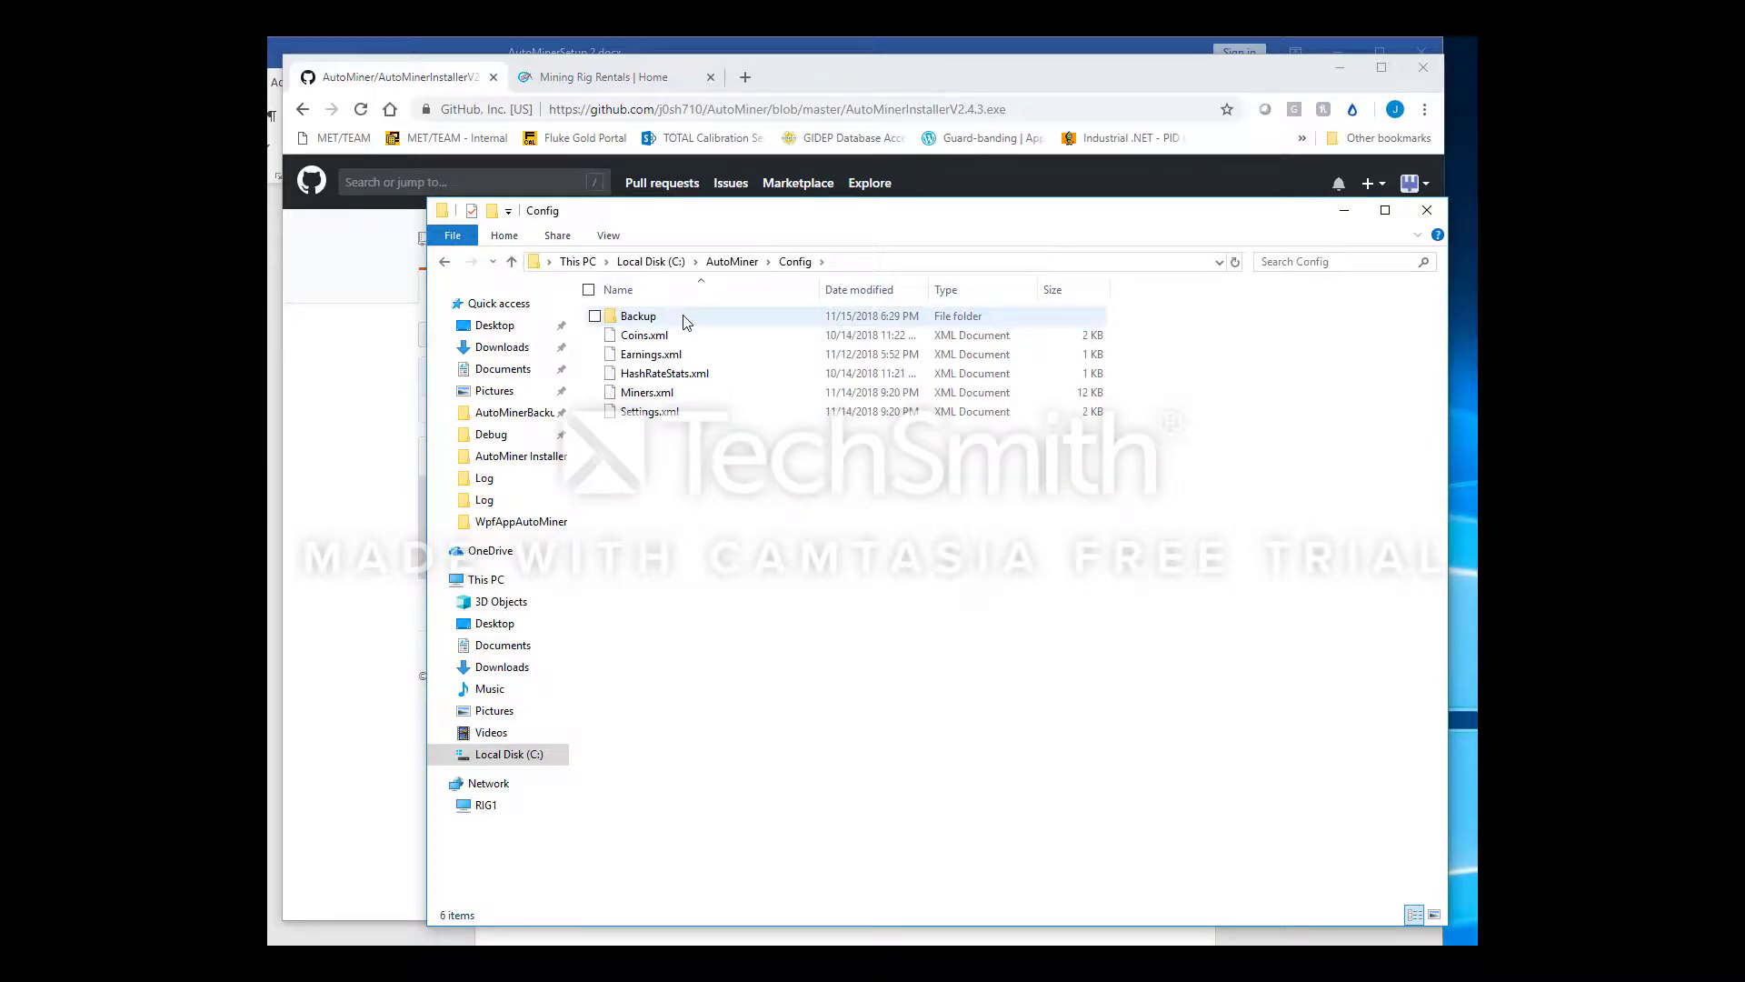
click(836, 261)
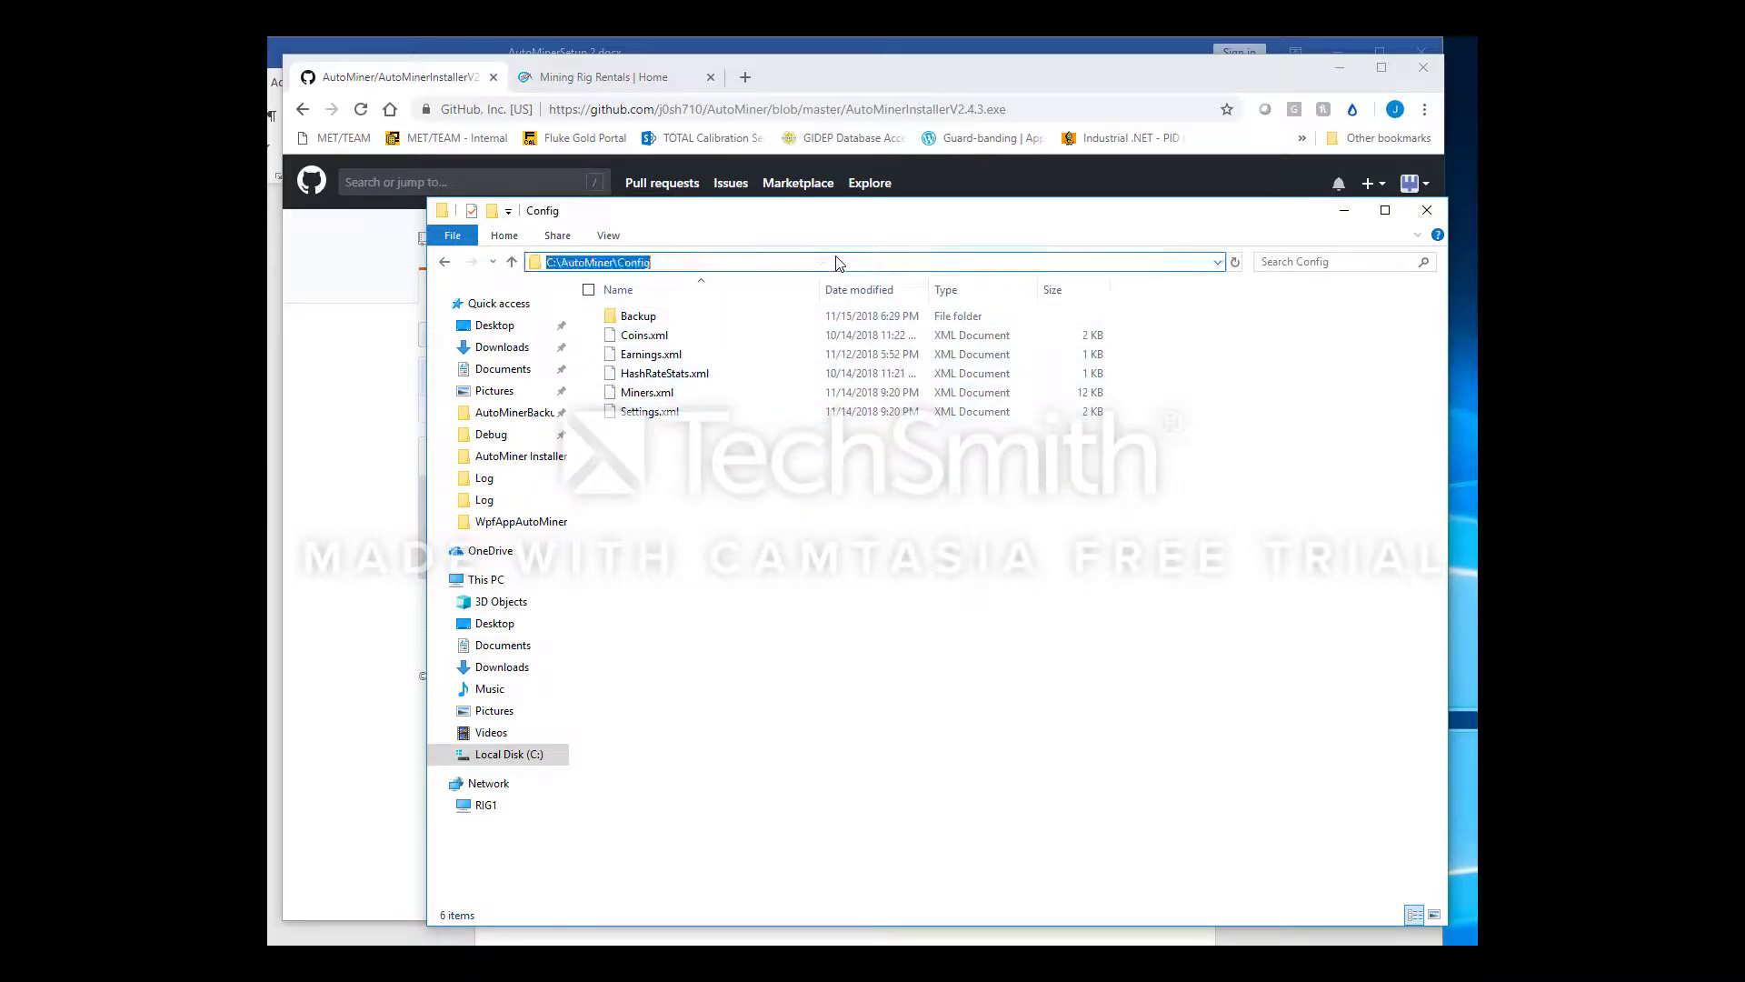
right_click(688, 418)
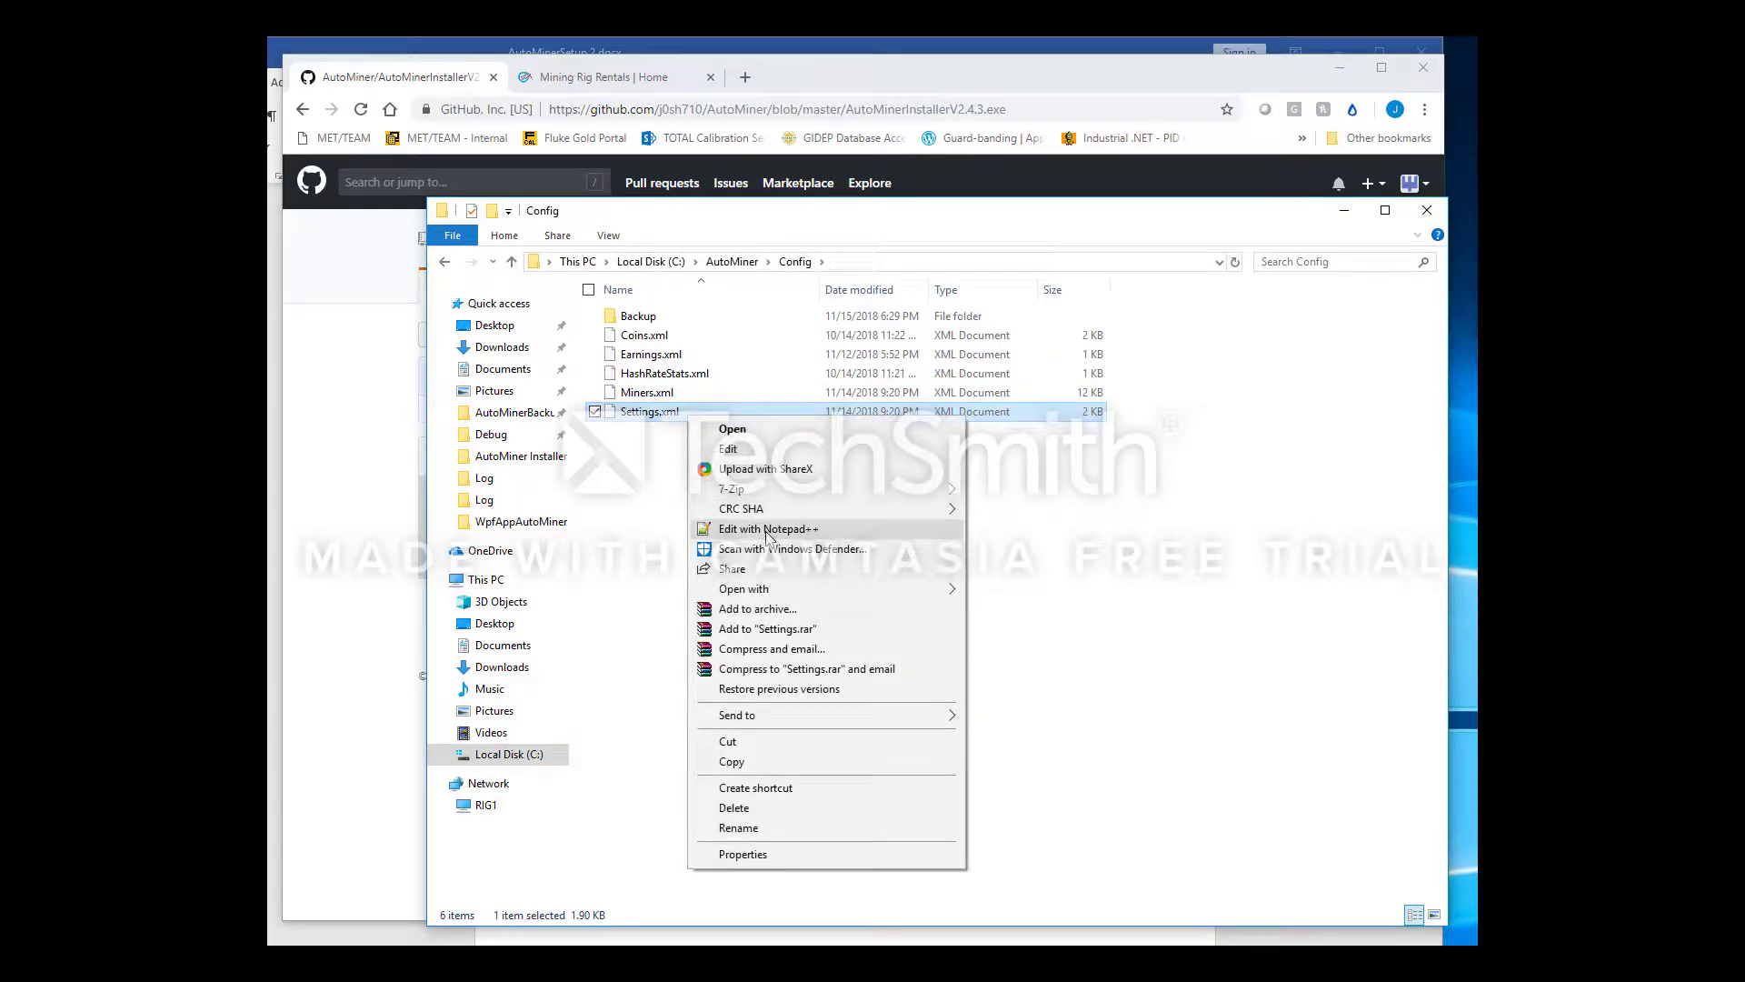
click(767, 533)
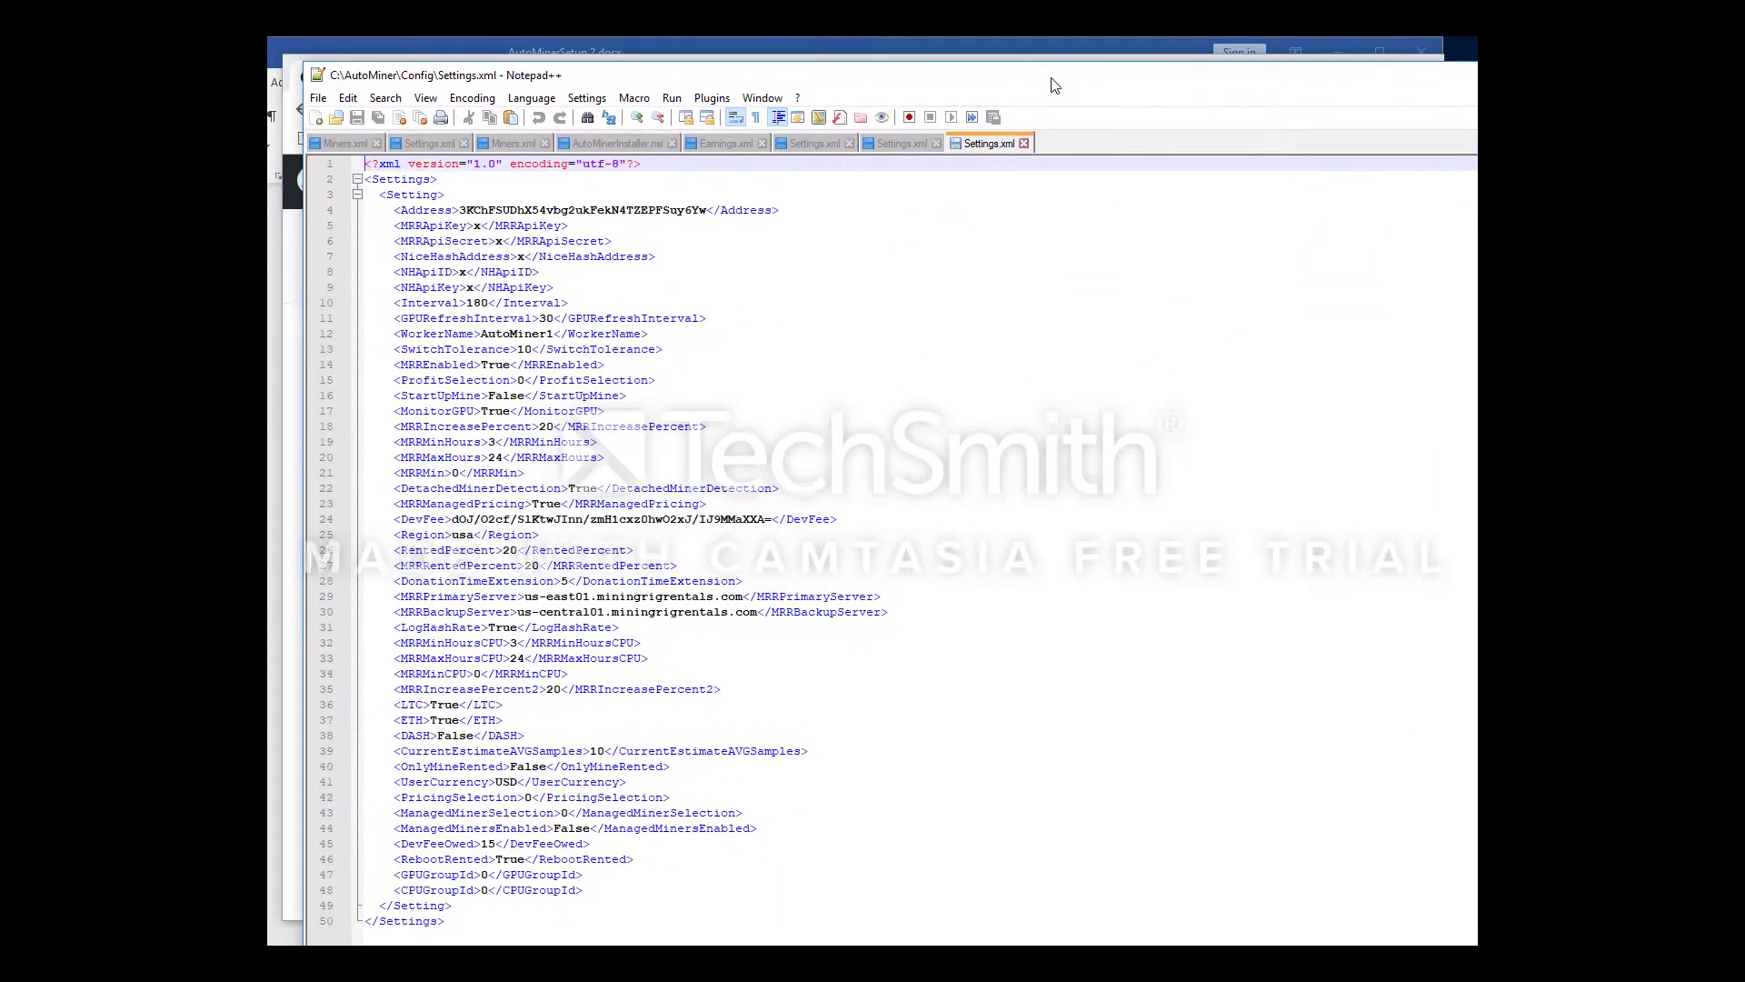
drag(1048, 84, 1053, 101)
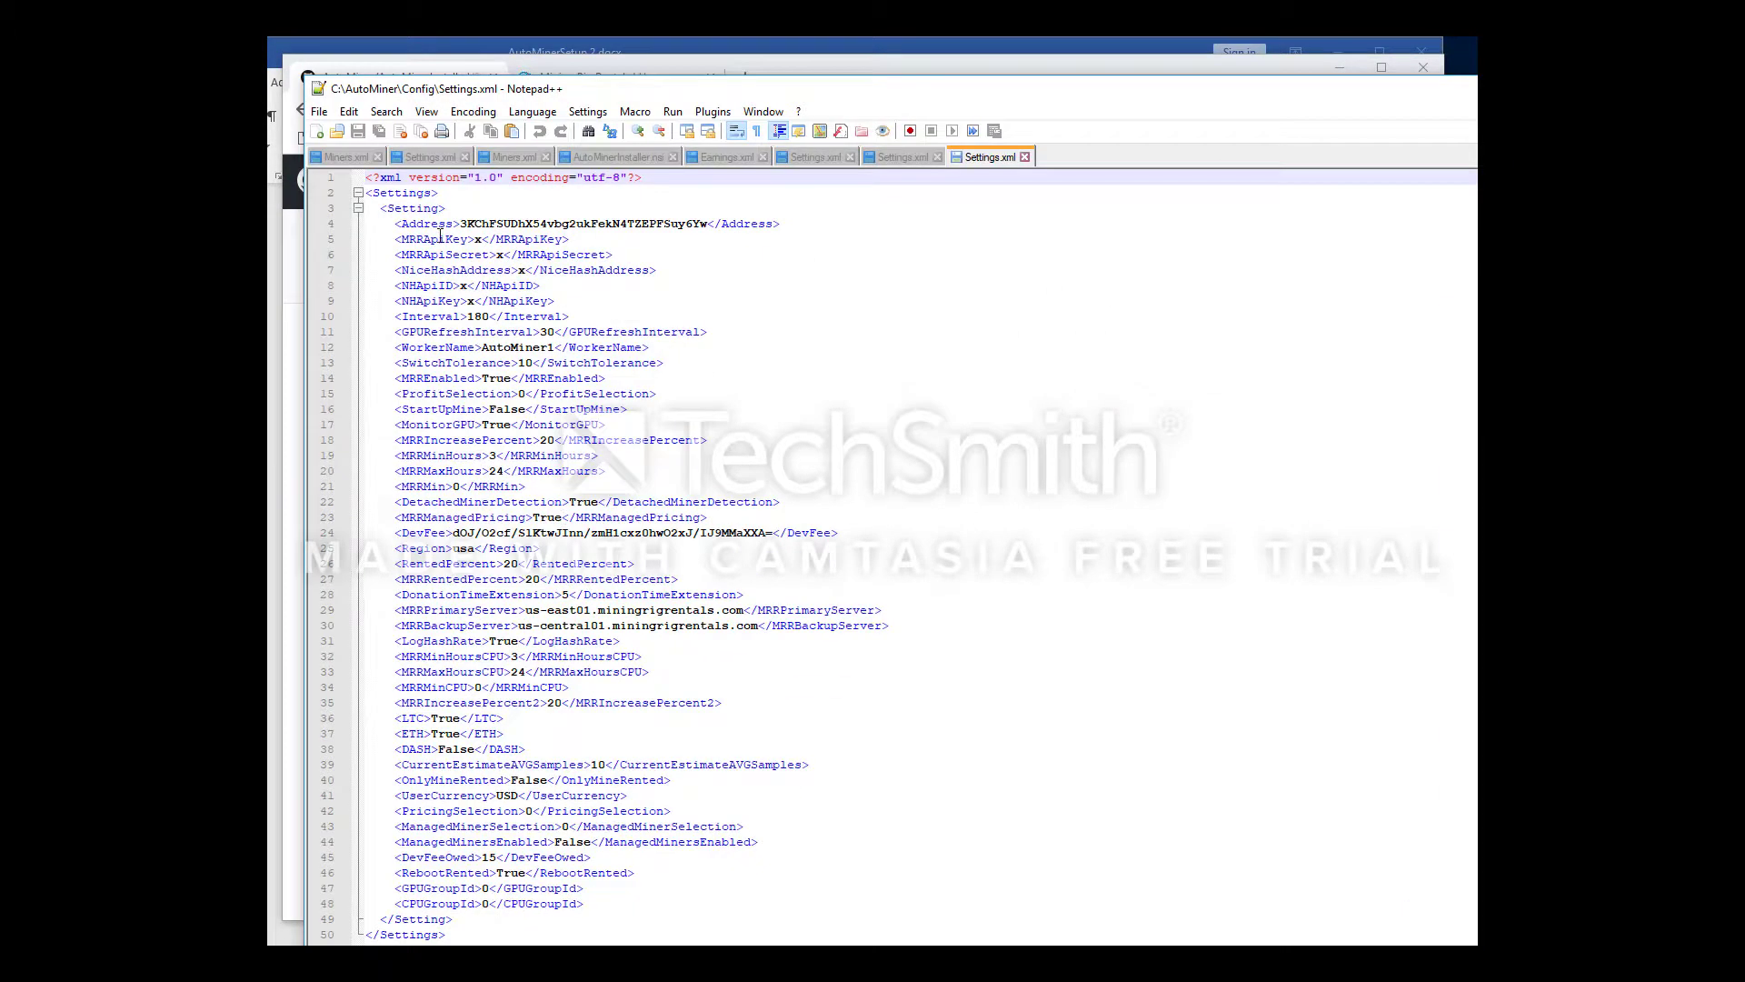
click(436, 225)
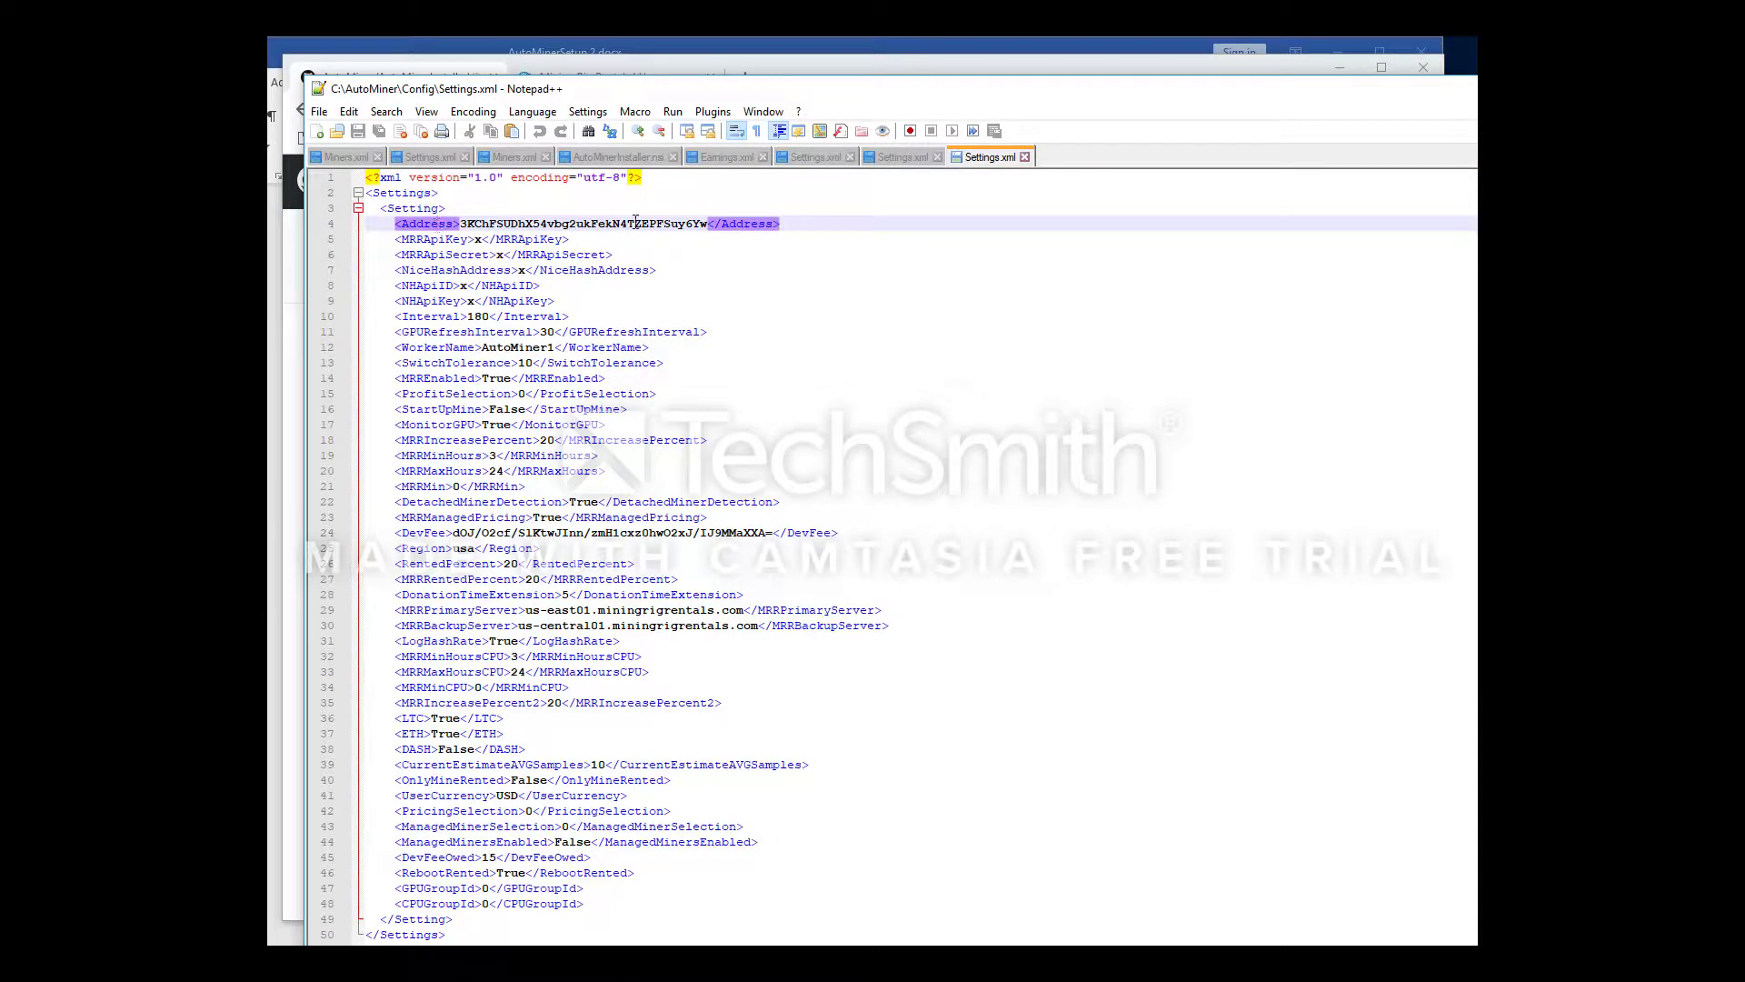
click(475, 240)
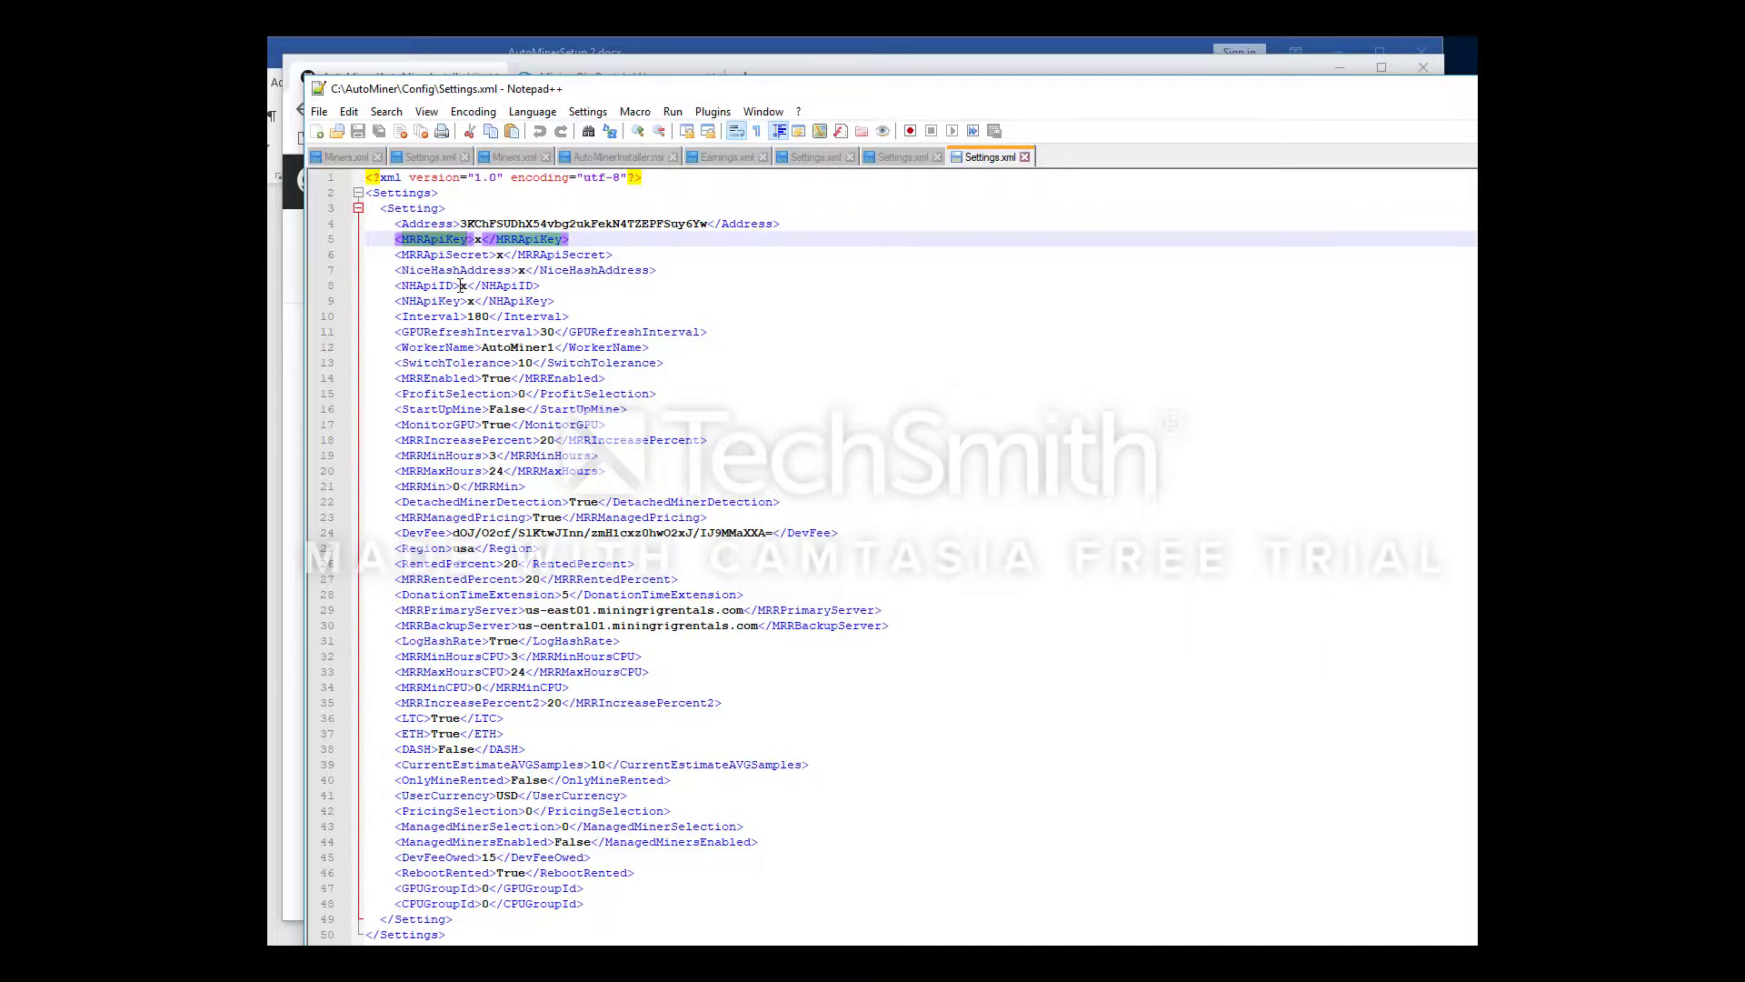
click(443, 257)
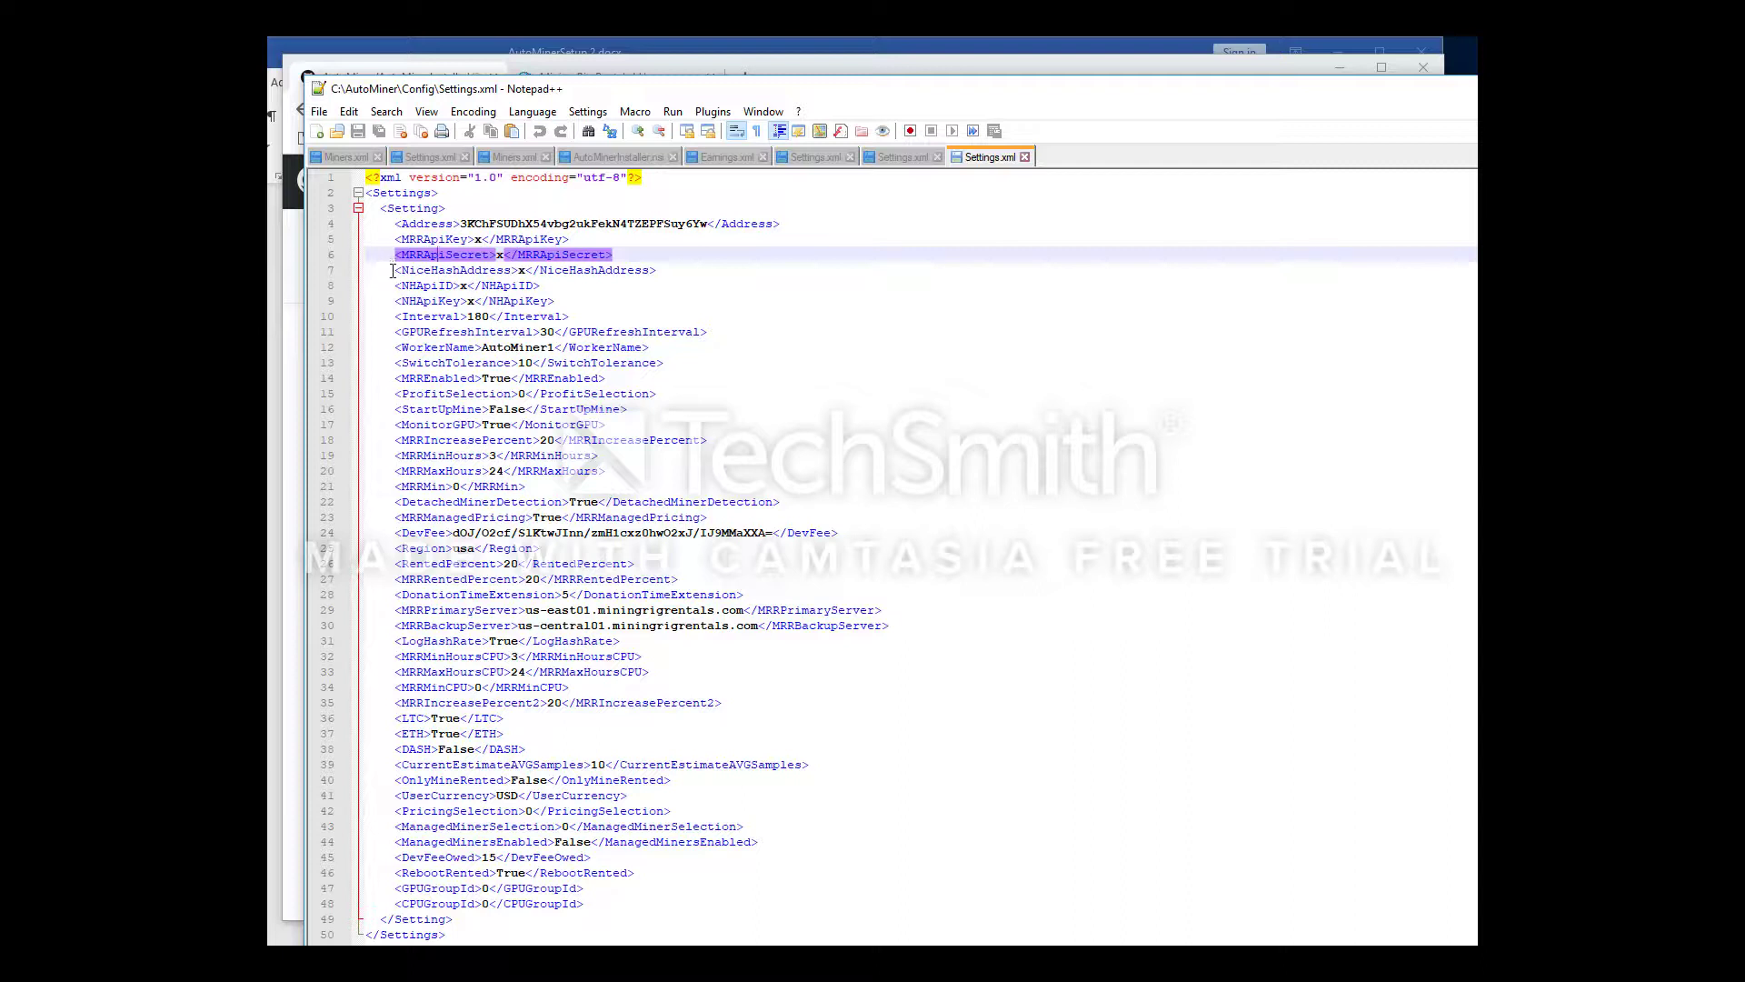
drag(390, 270, 628, 298)
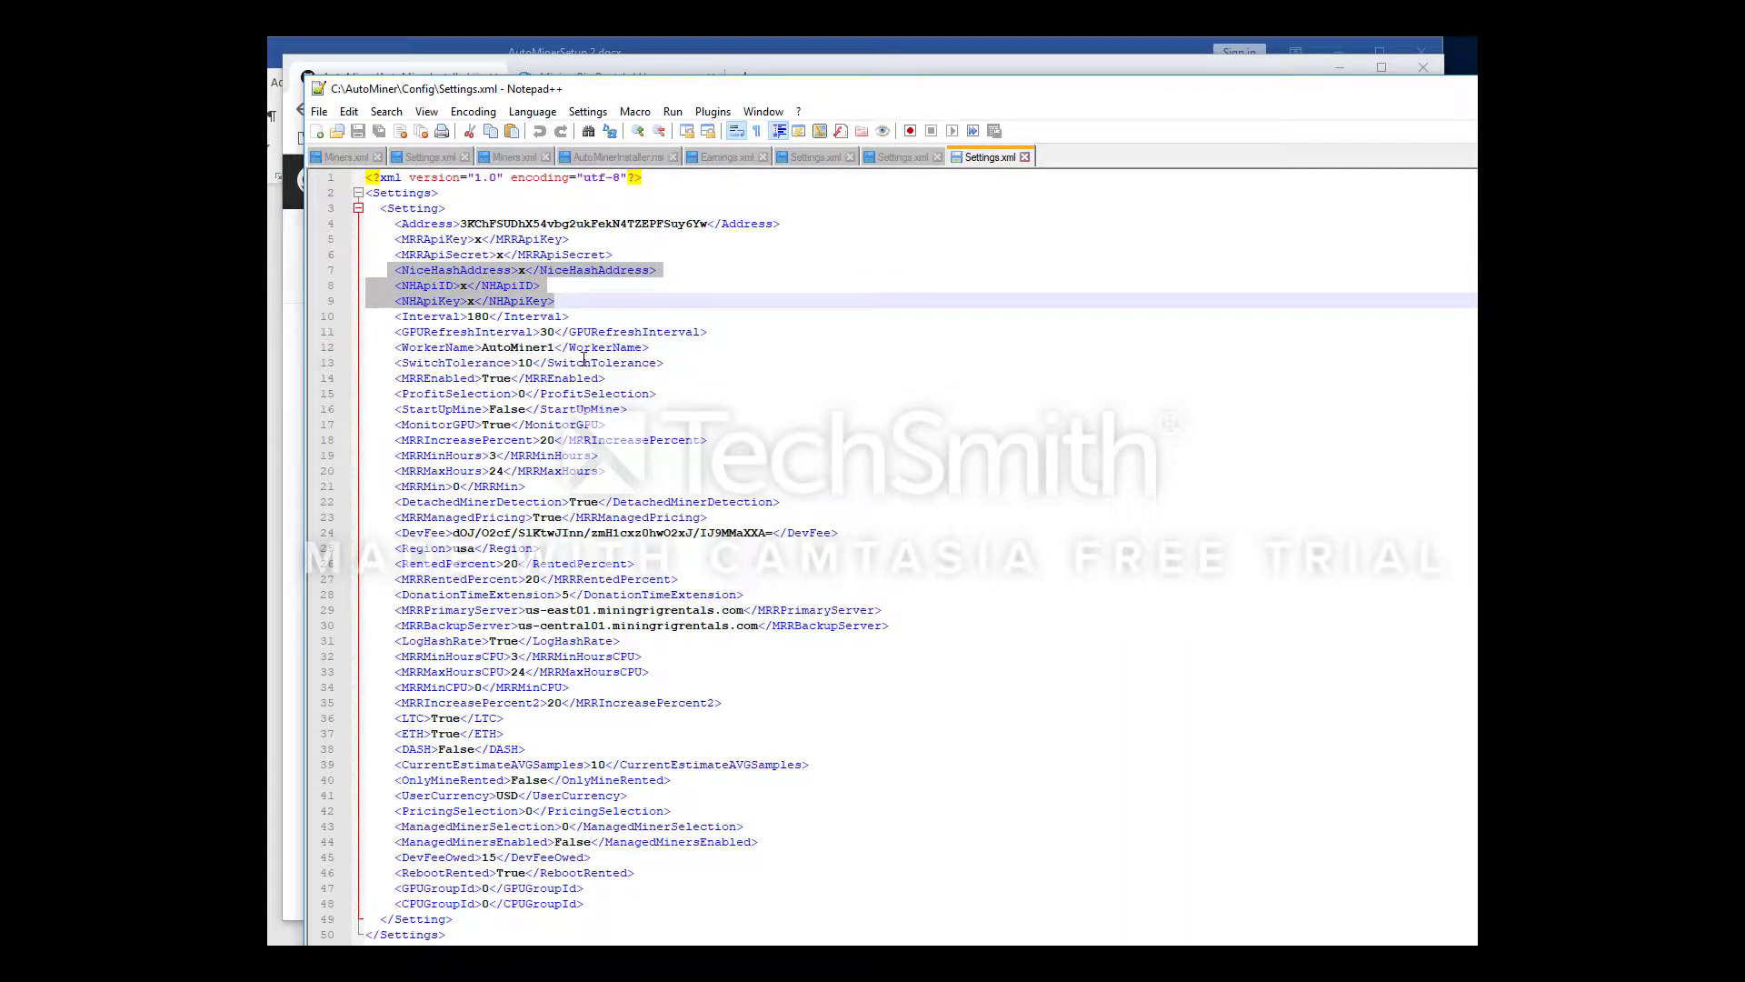
click(581, 320)
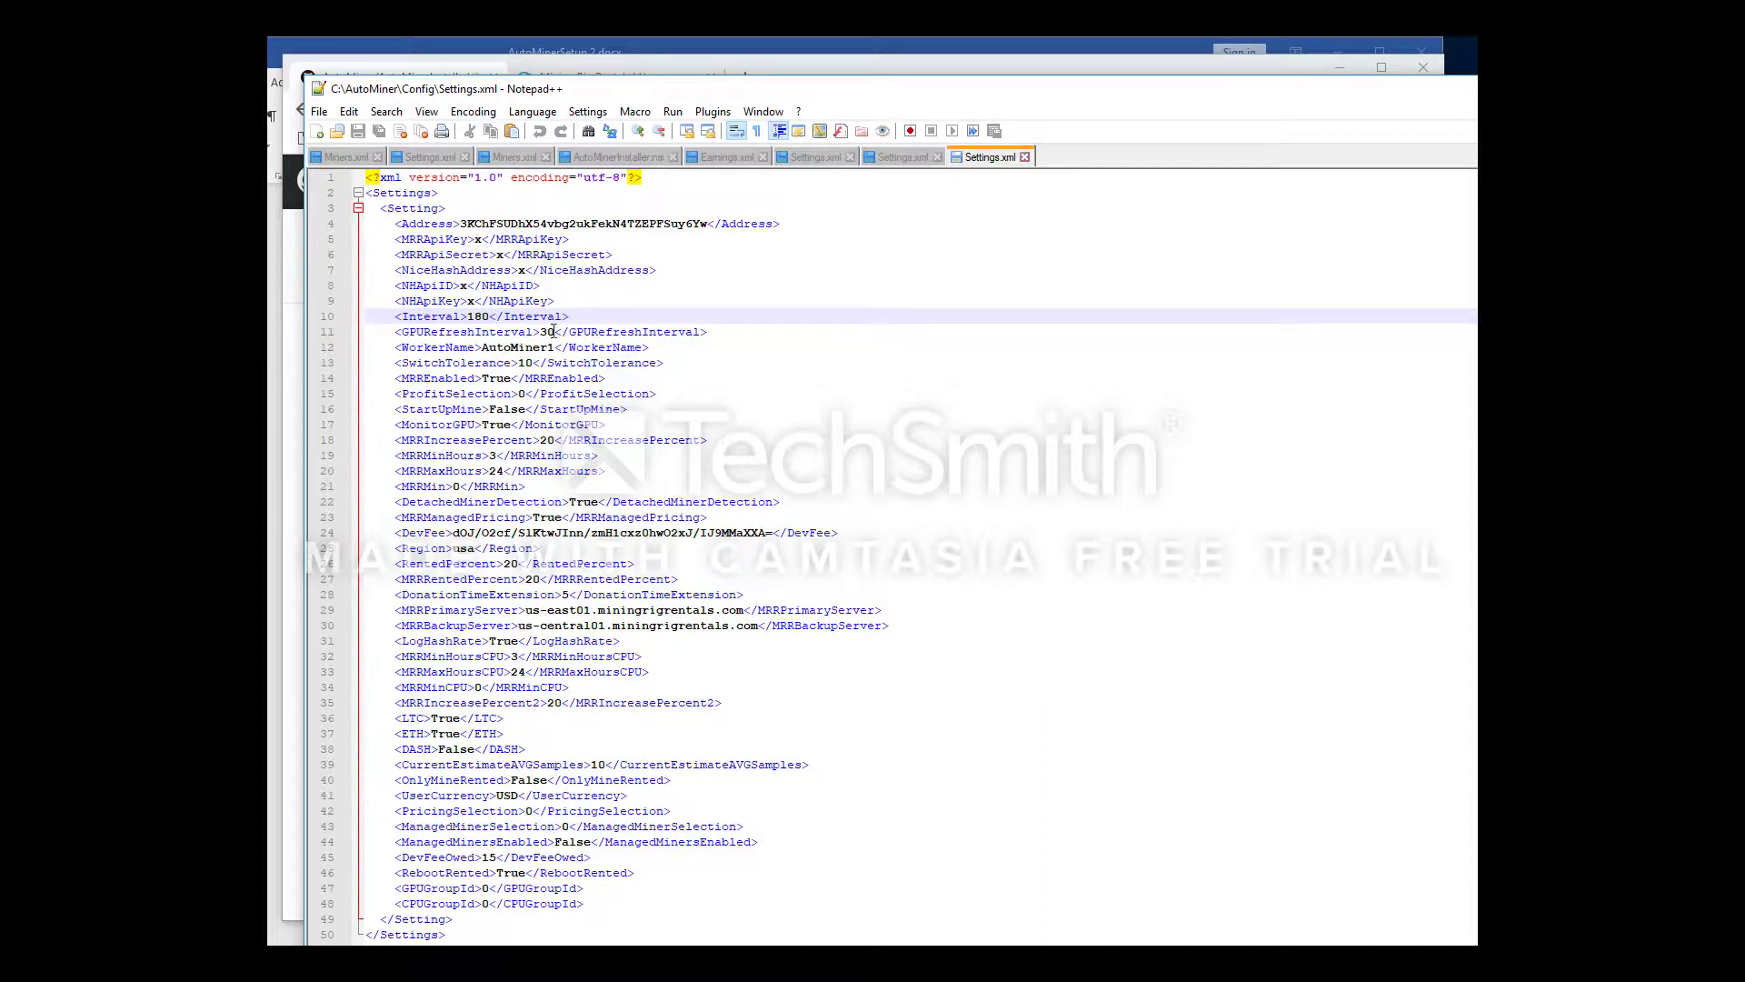
double_click(501, 223)
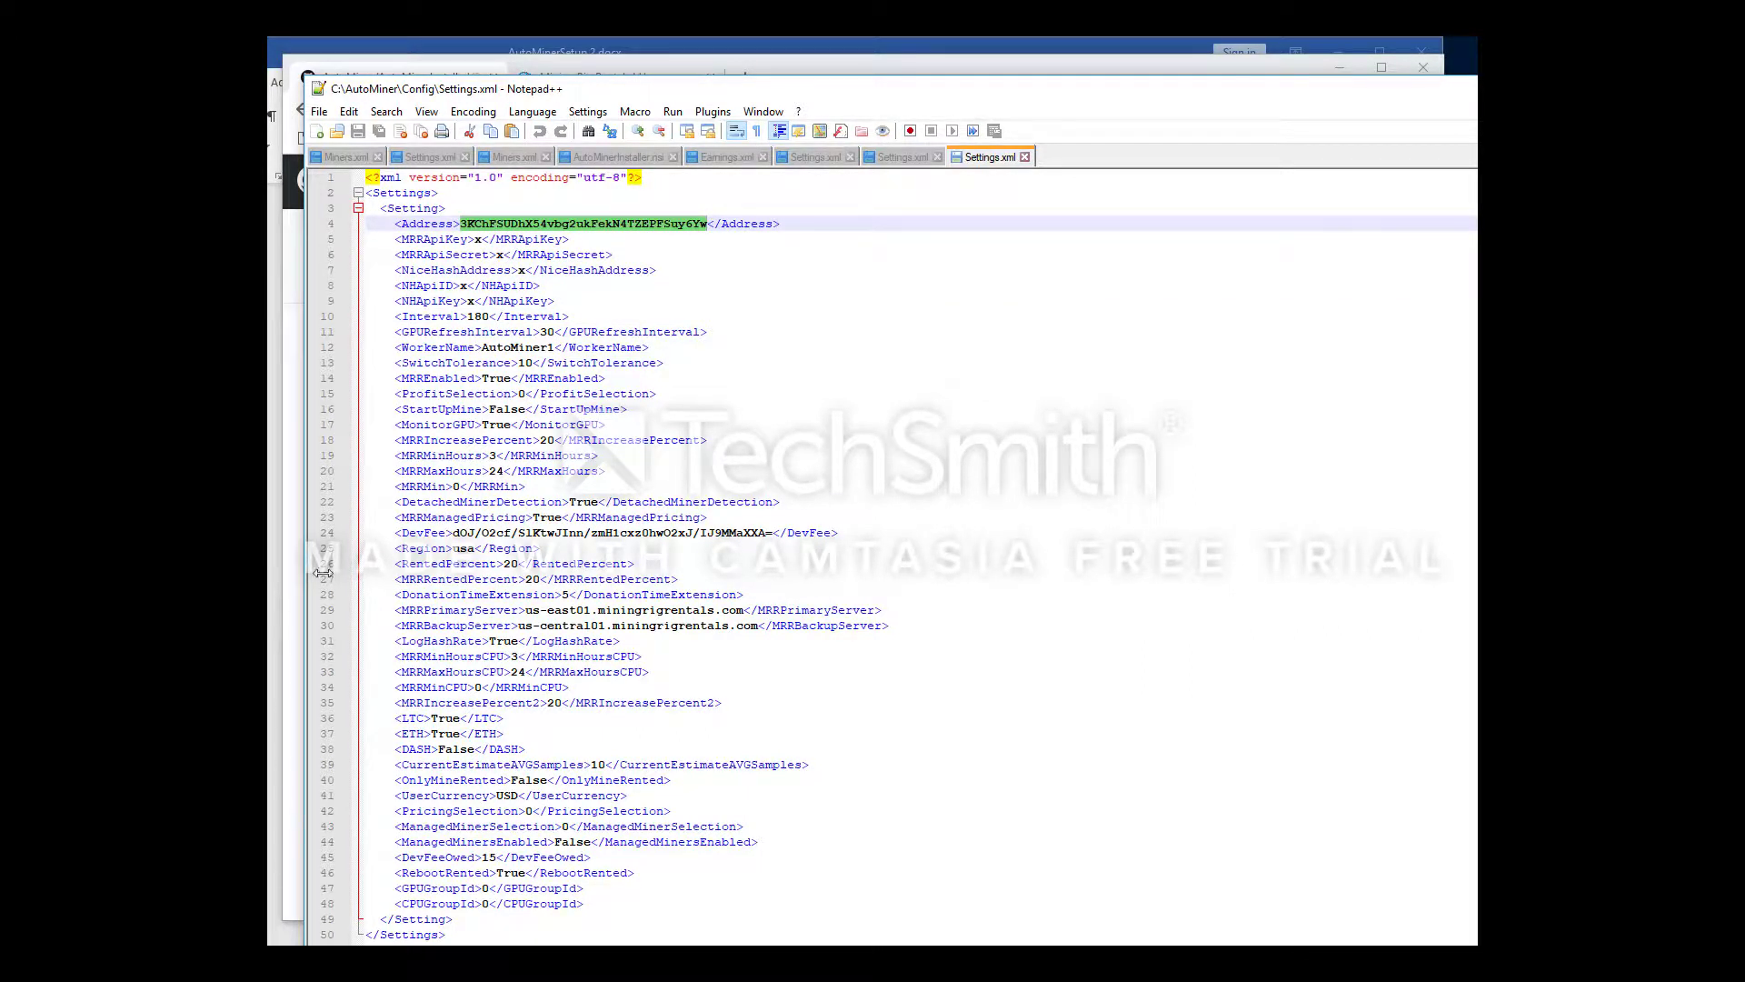
Go to the API key management page on the Mining Rig Rentals site
click(887, 62)
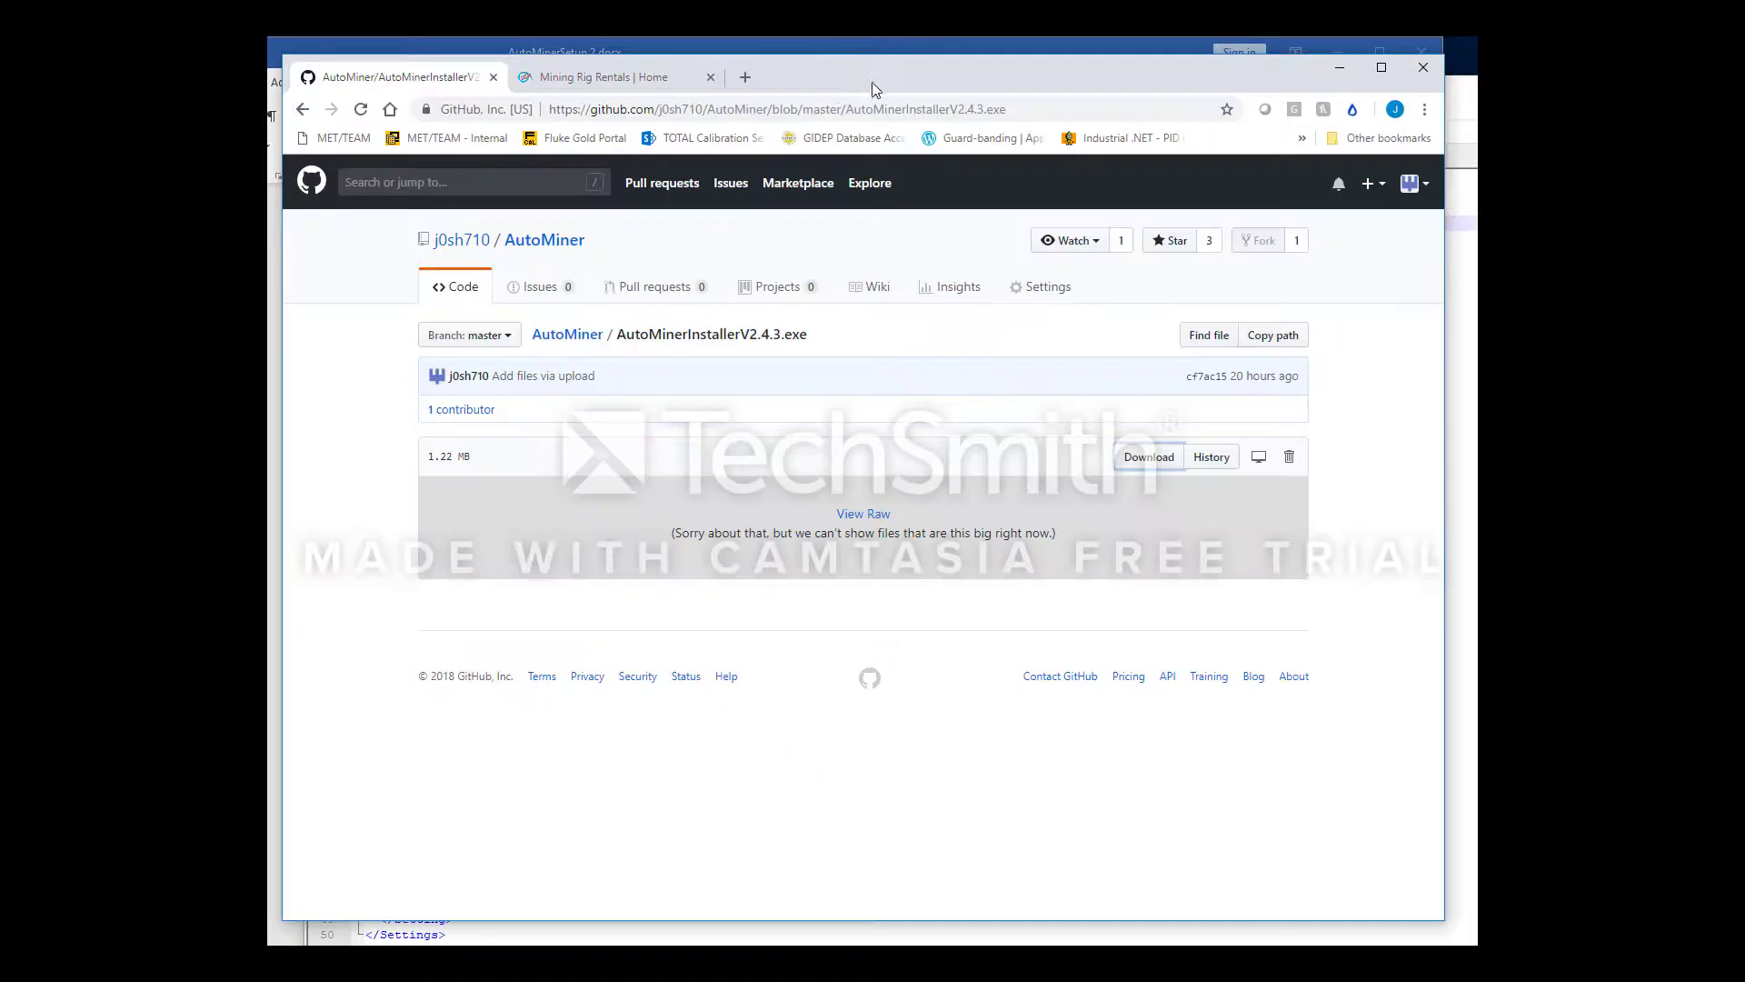
click(634, 82)
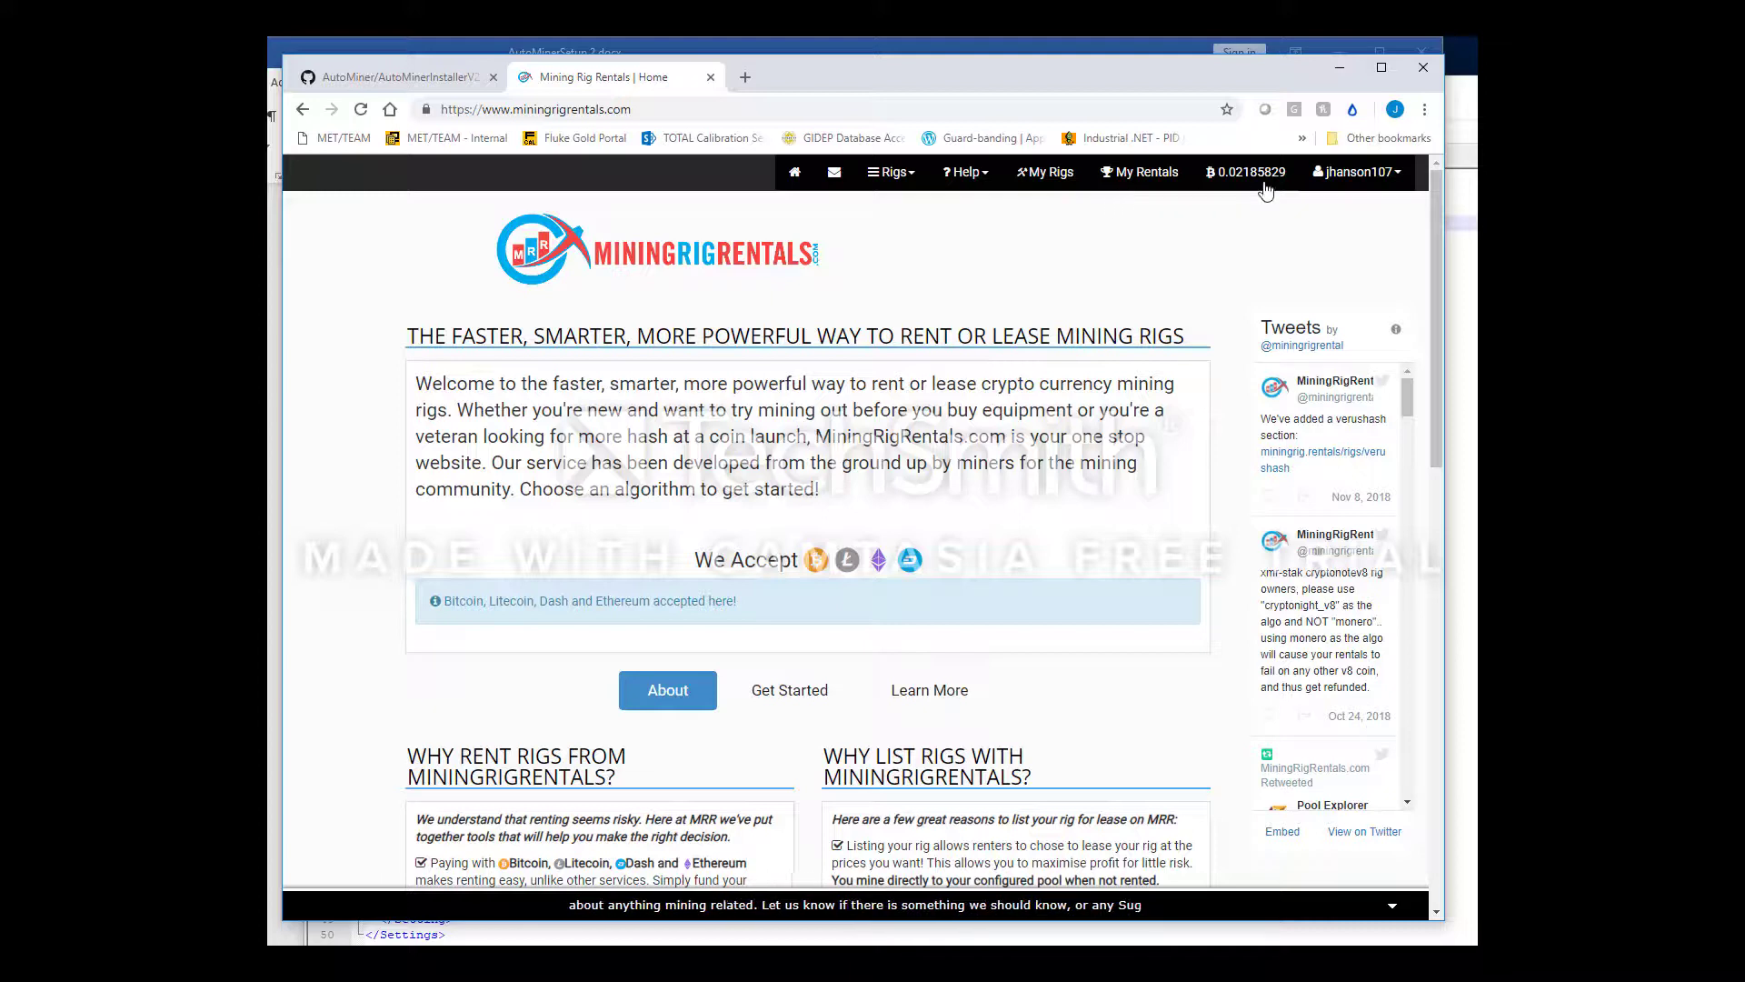
click(1359, 184)
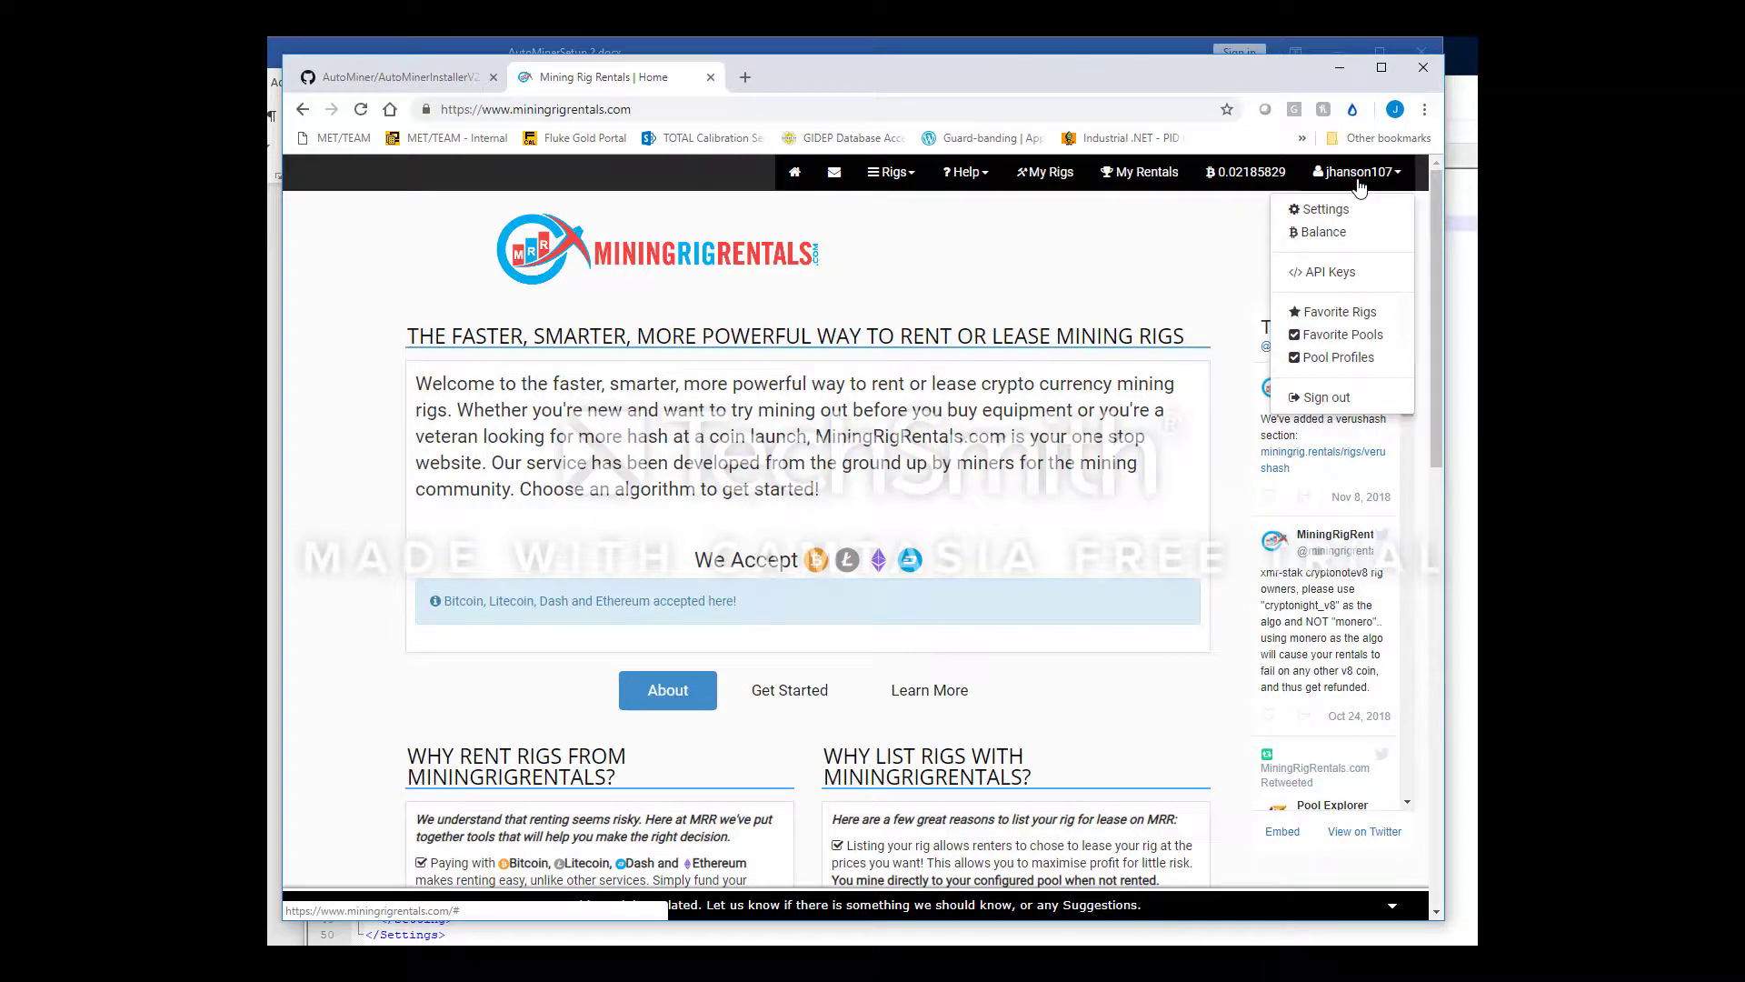
click(1327, 273)
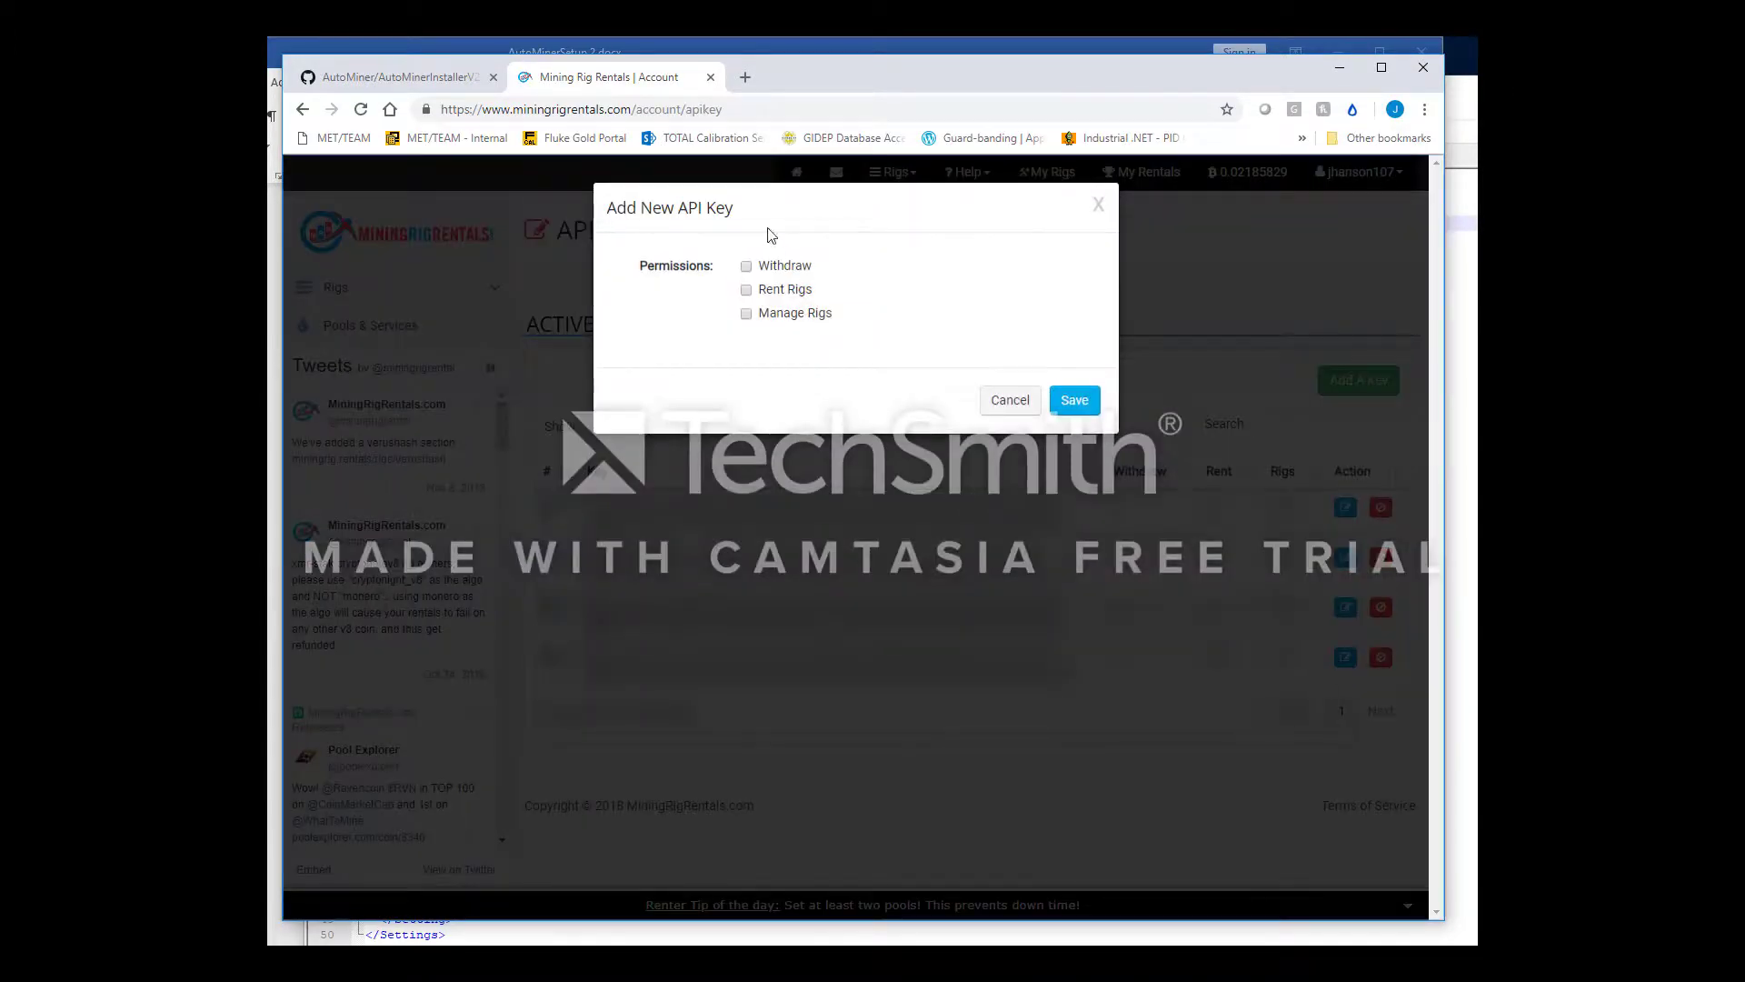
Create a new API key with only Manage Rigs permission and copy its key string
click(746, 314)
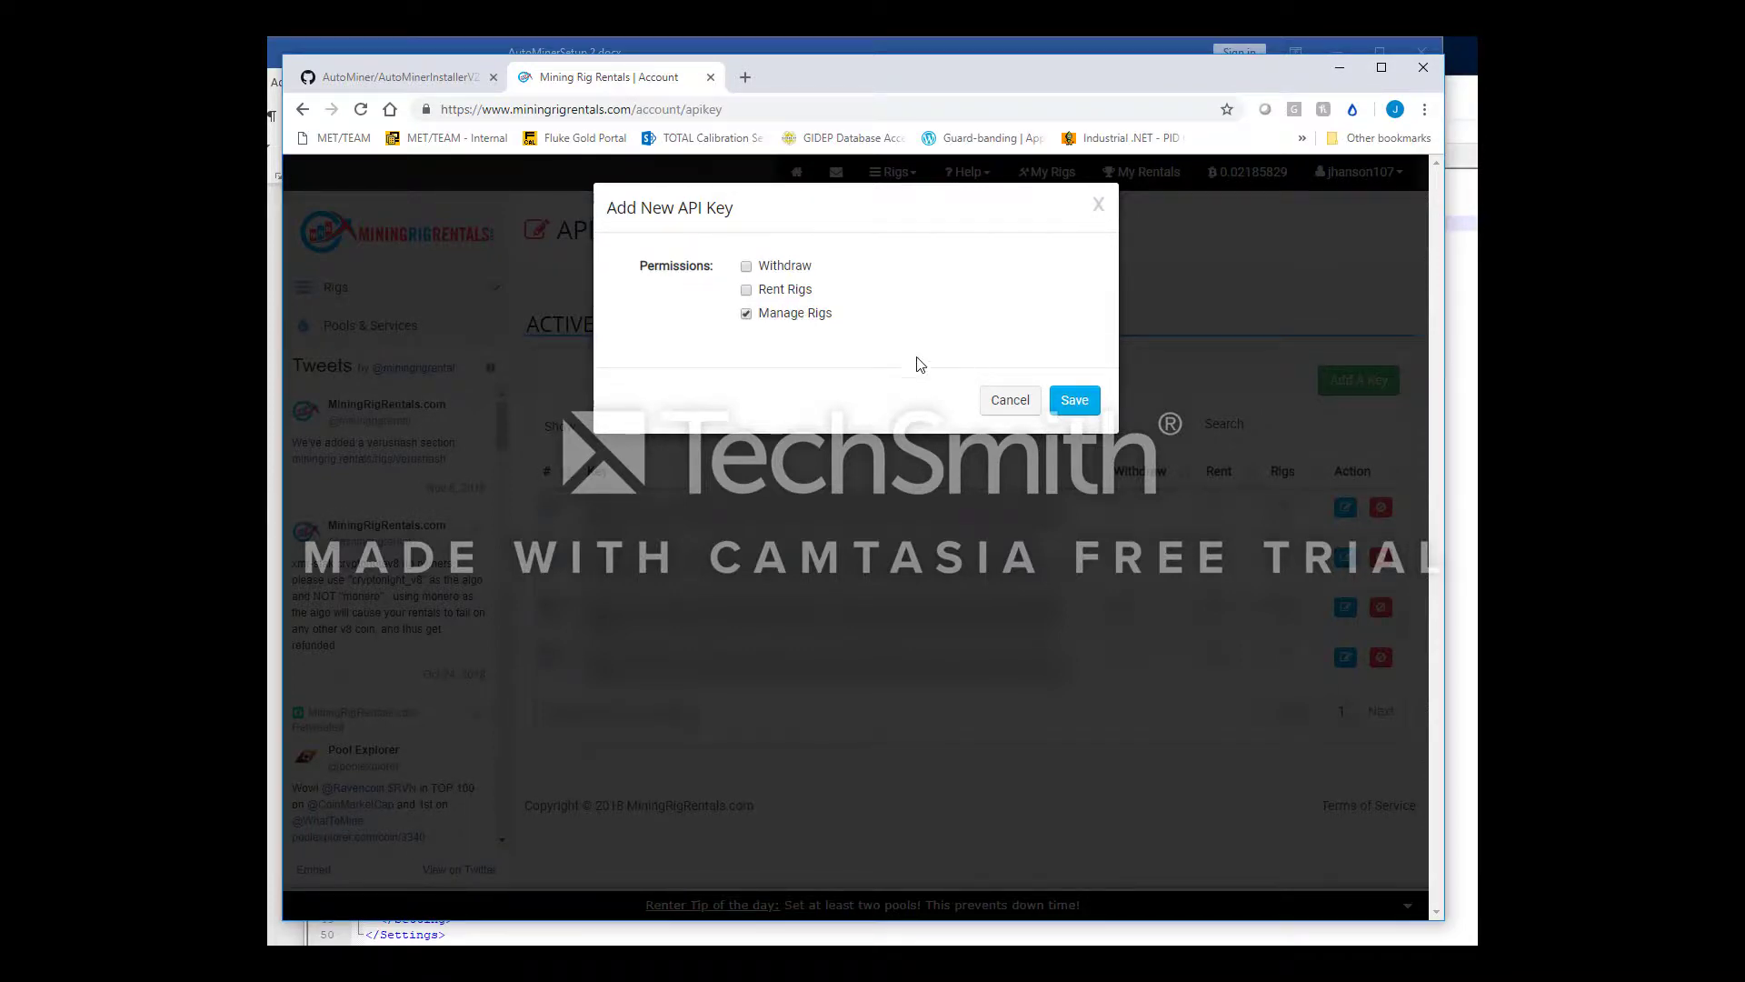
click(1073, 400)
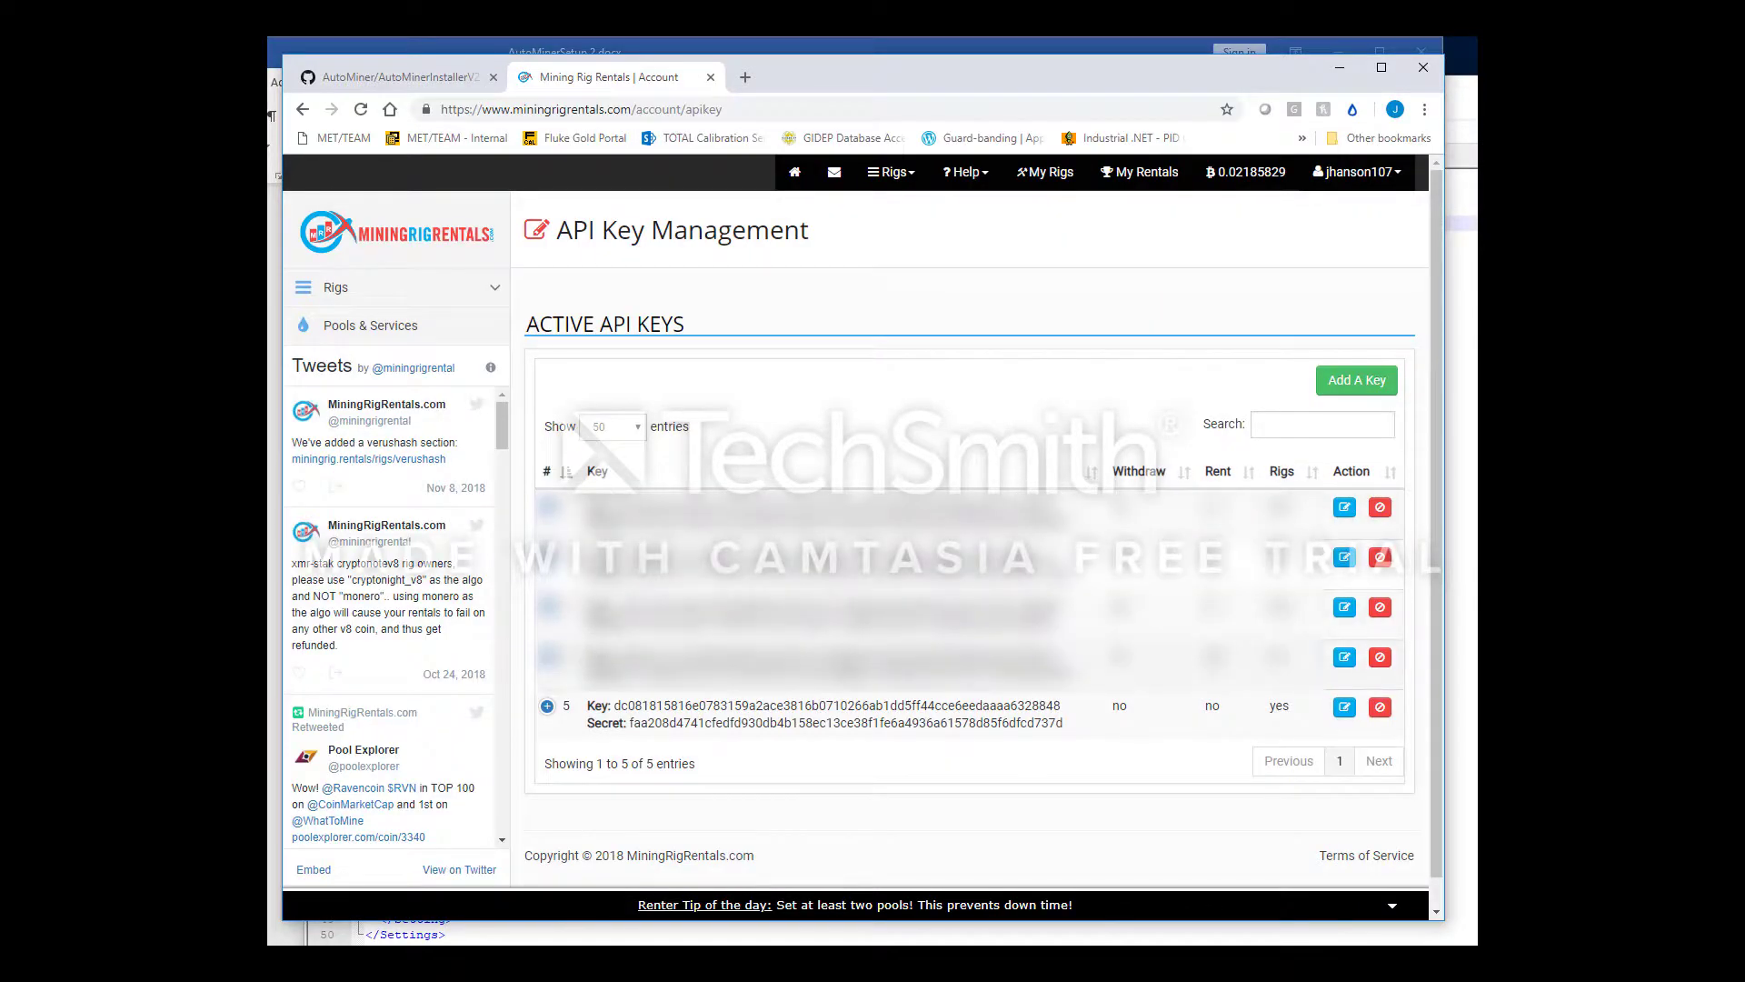
double_click(719, 708)
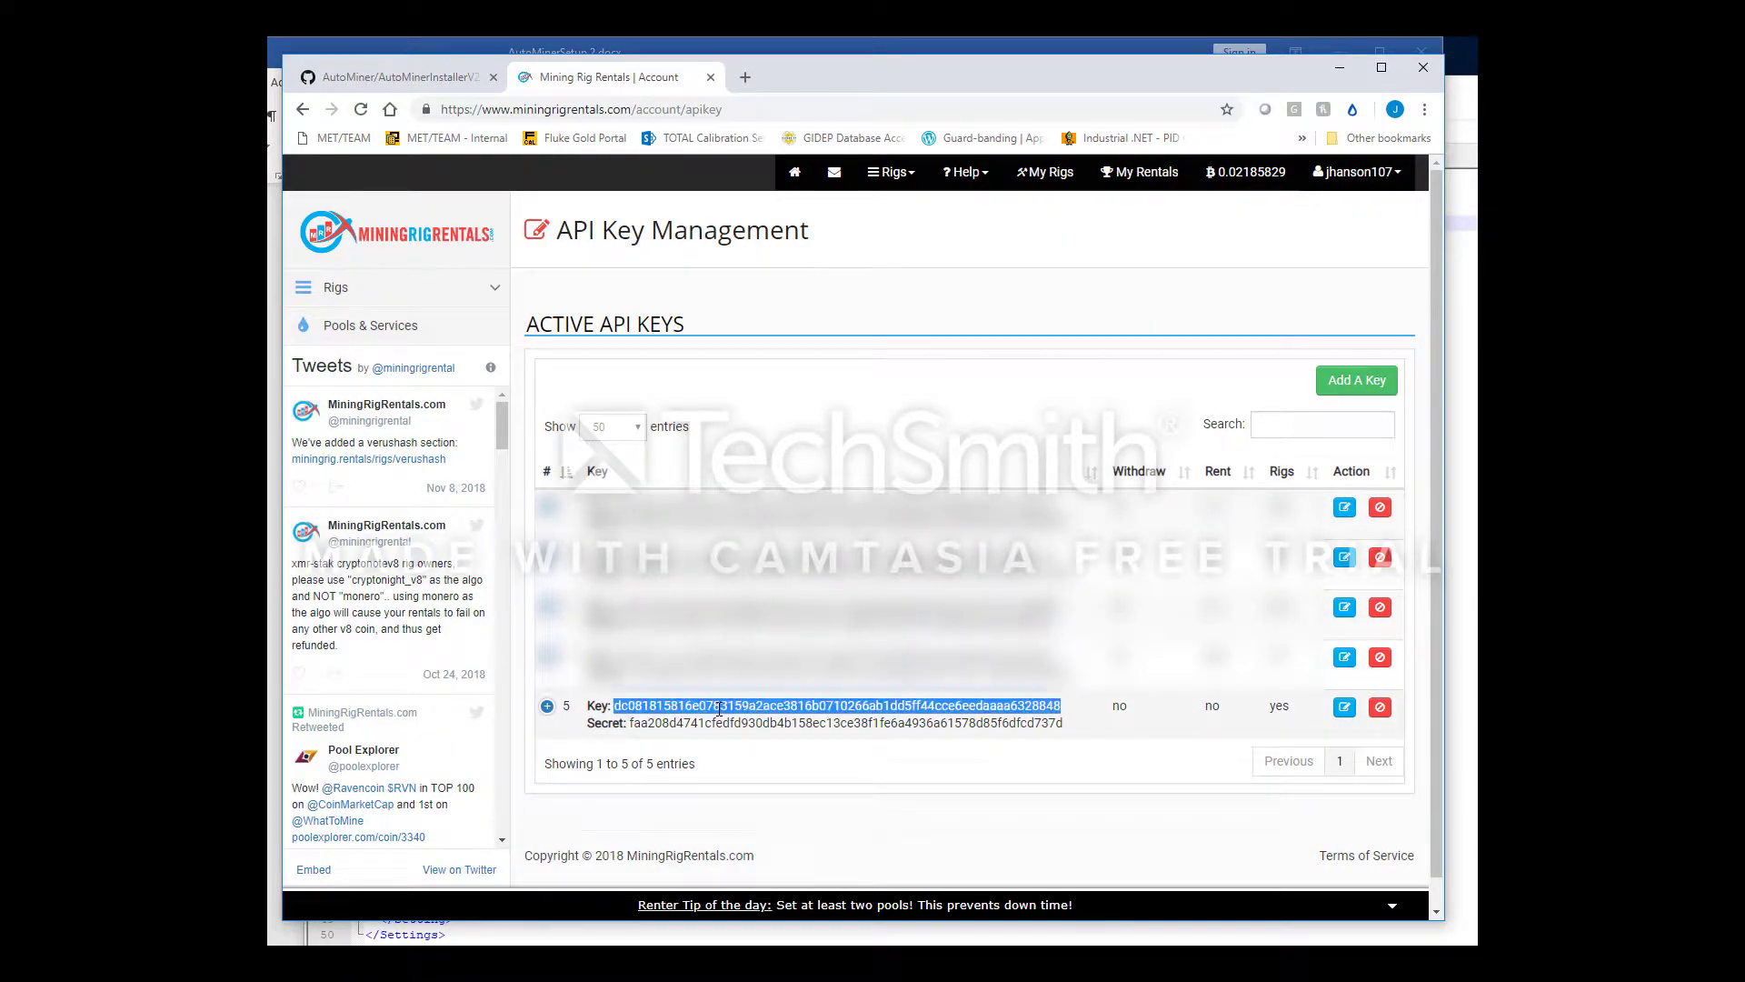
right_click(719, 708)
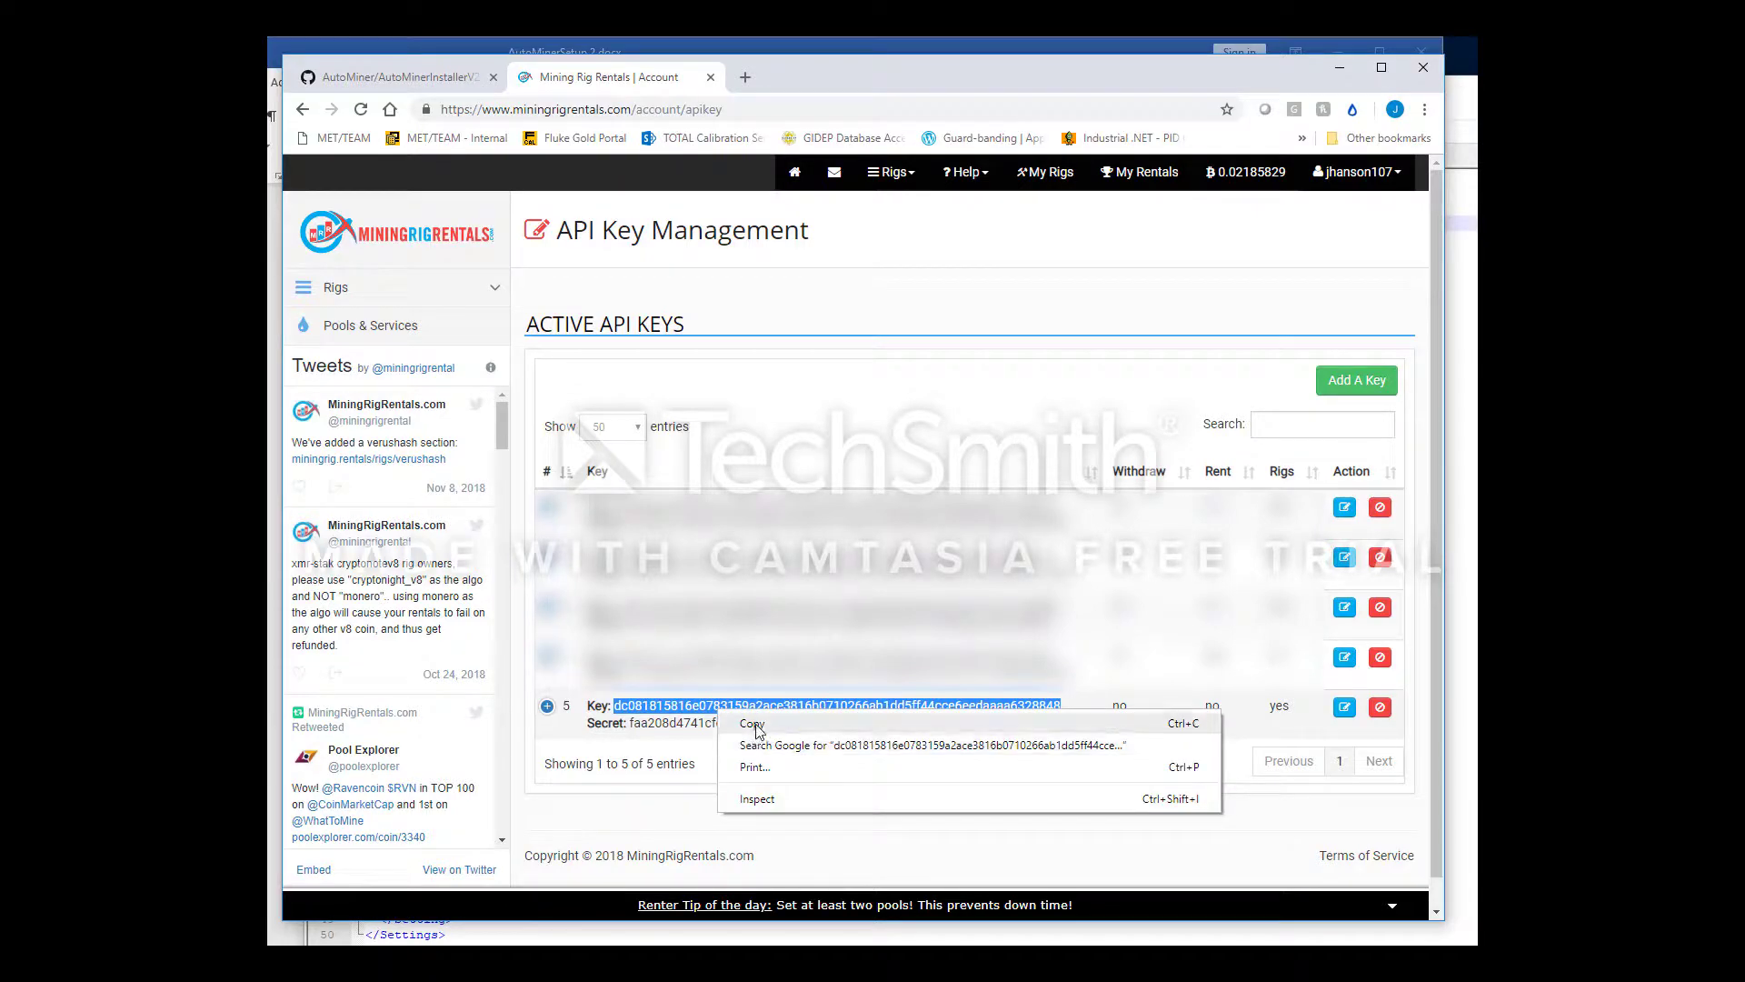
click(759, 721)
Replace the x placeholder in MRRApiKey with the copied API key
key(alt+Tab)
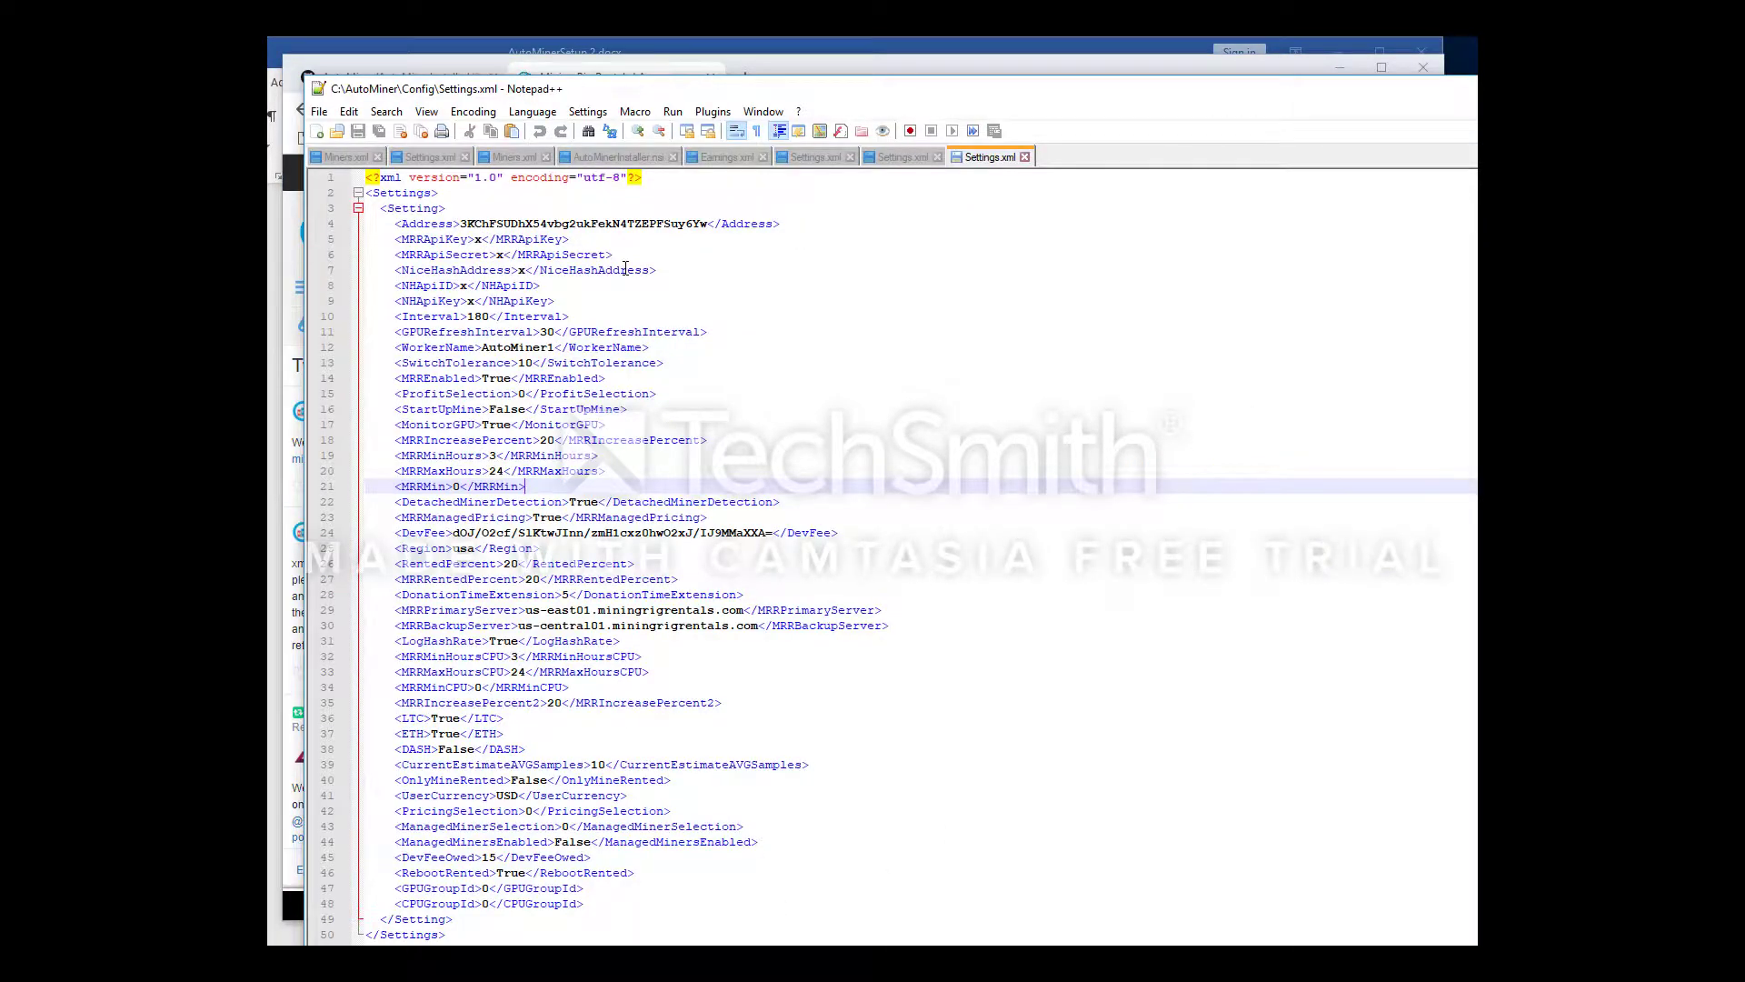
click(478, 239)
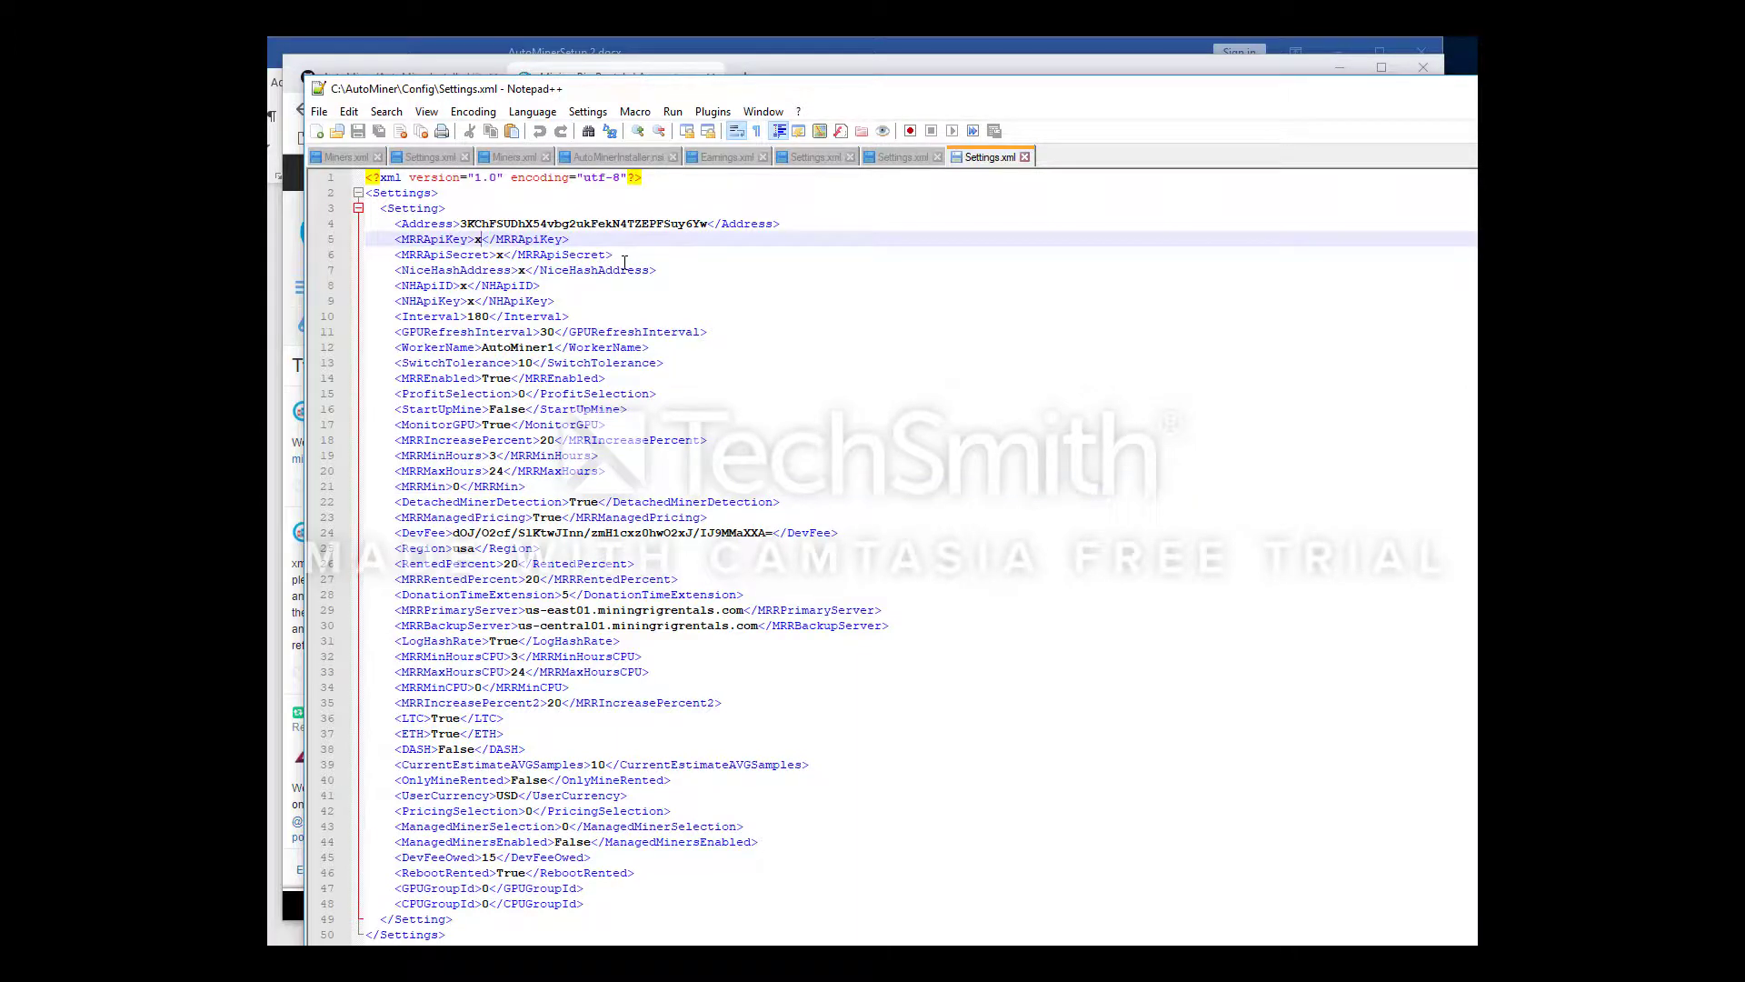
key(BackSpace)
key(ctrl+v)
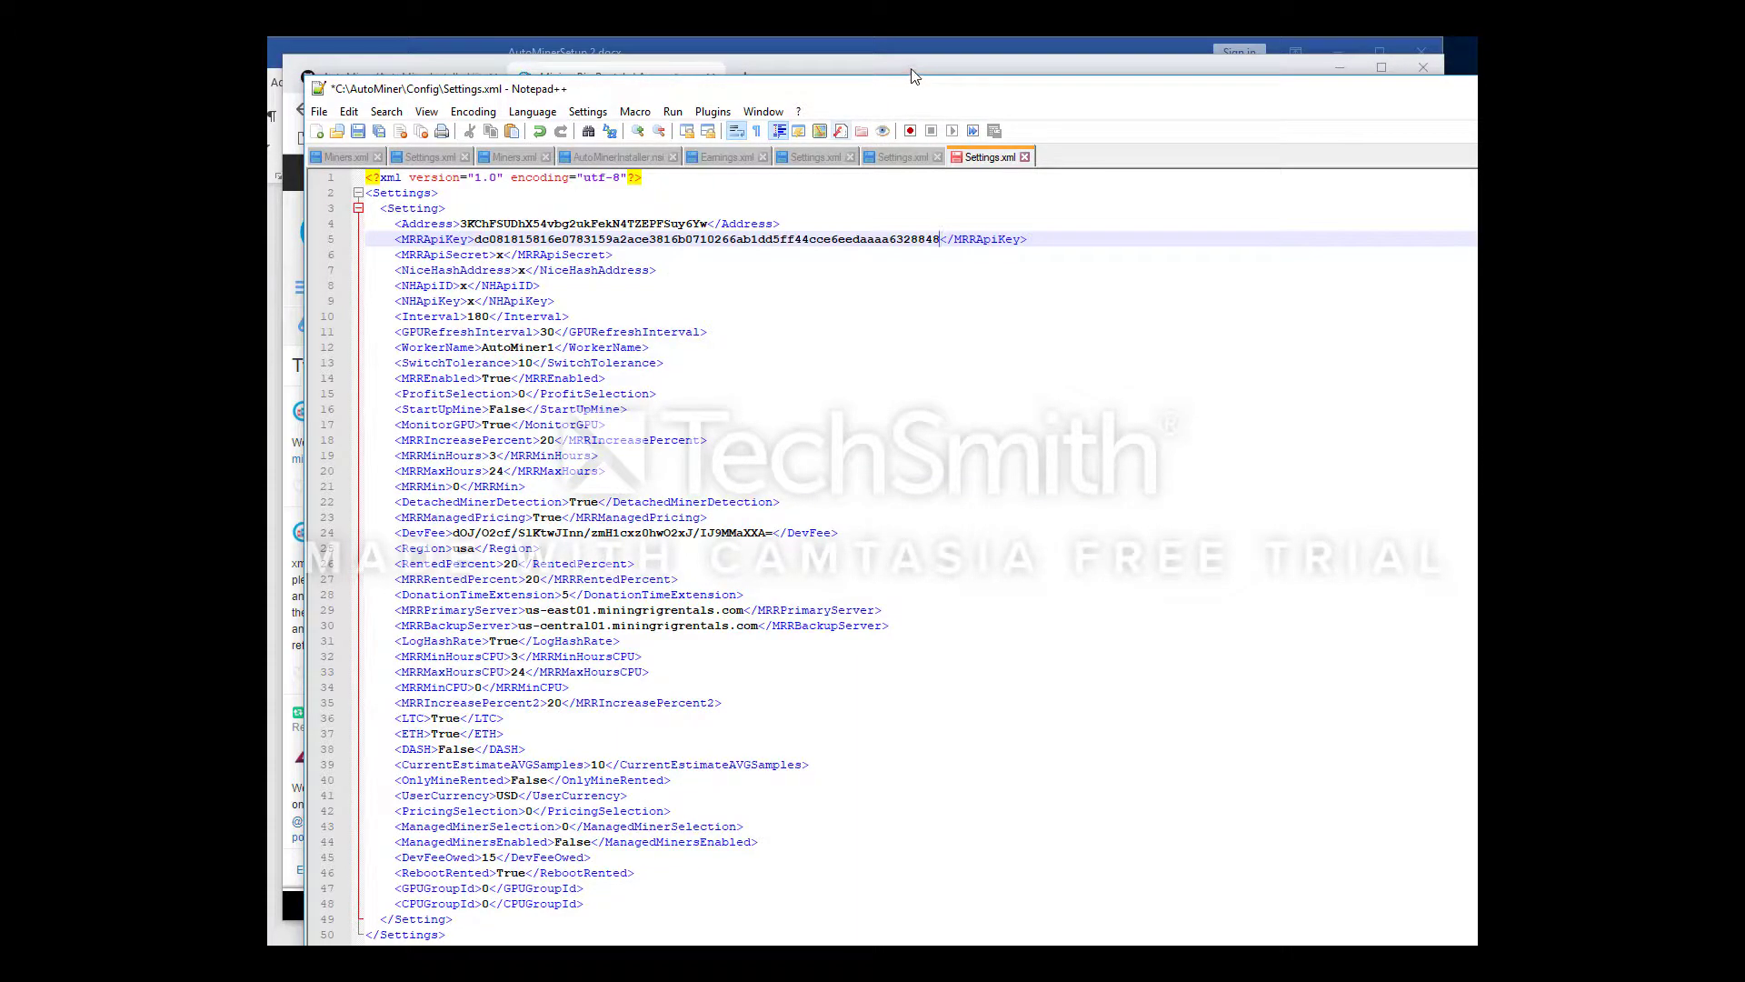
Copy the new key's secret and paste it over the MRRApiSecret placeholder
key(alt+Tab)
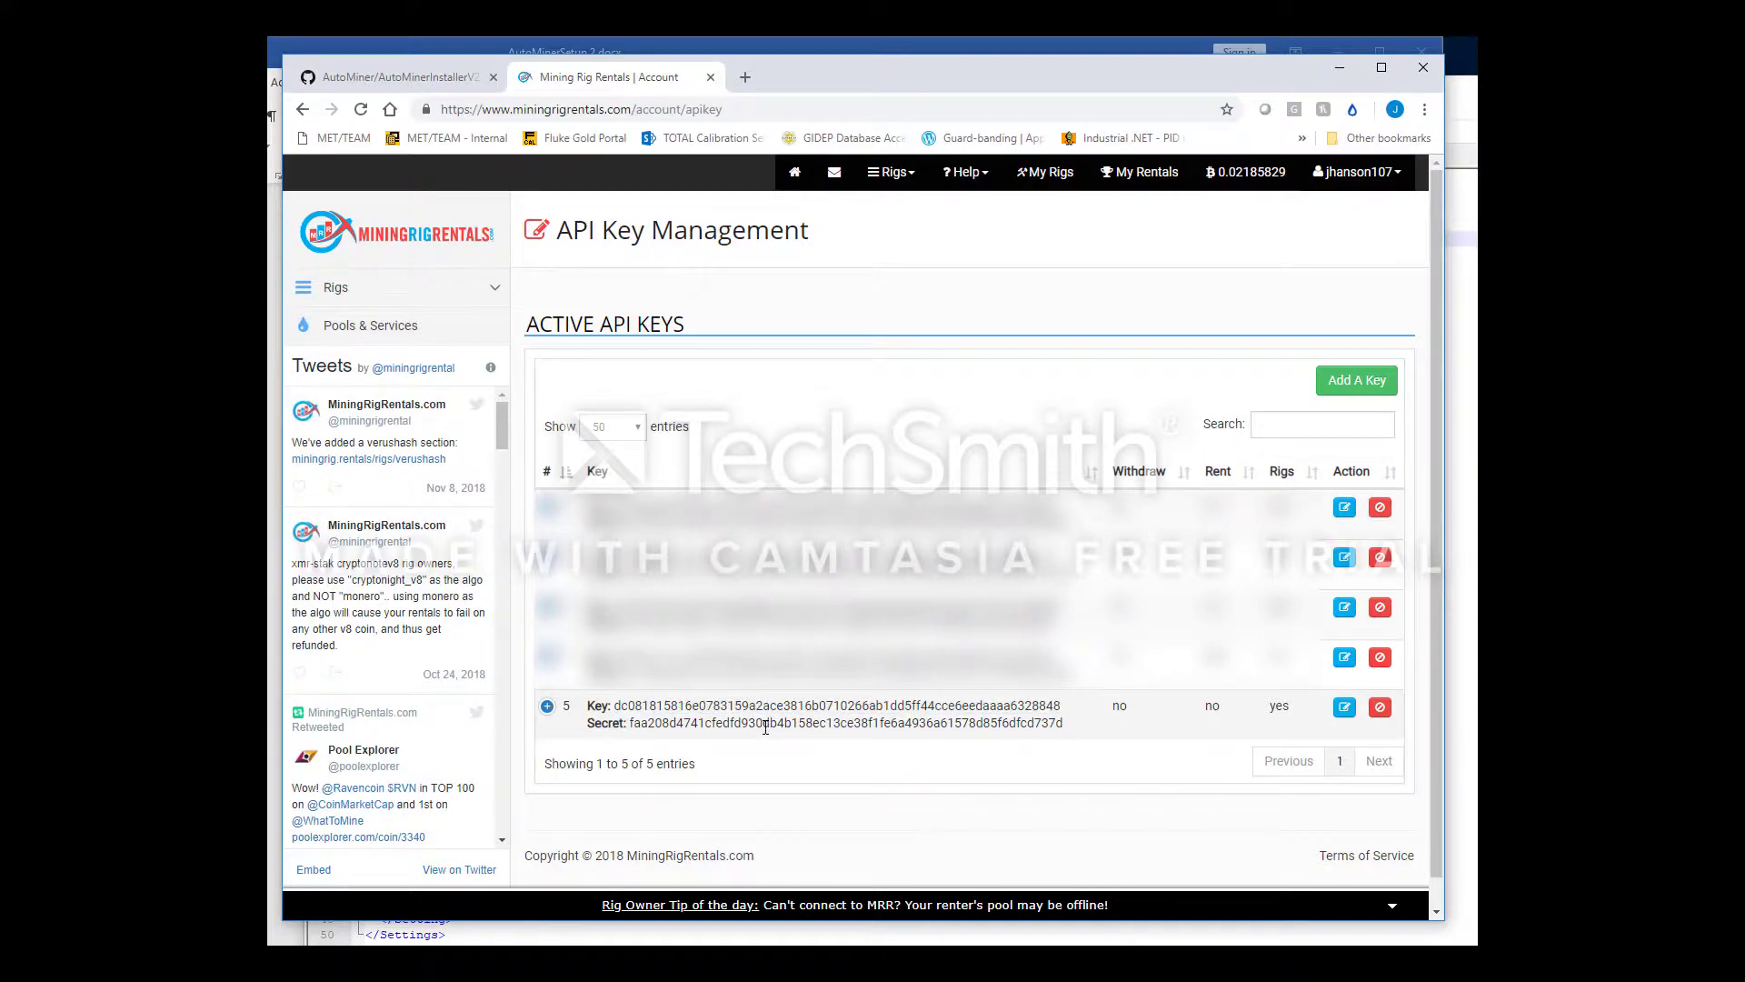
double_click(767, 725)
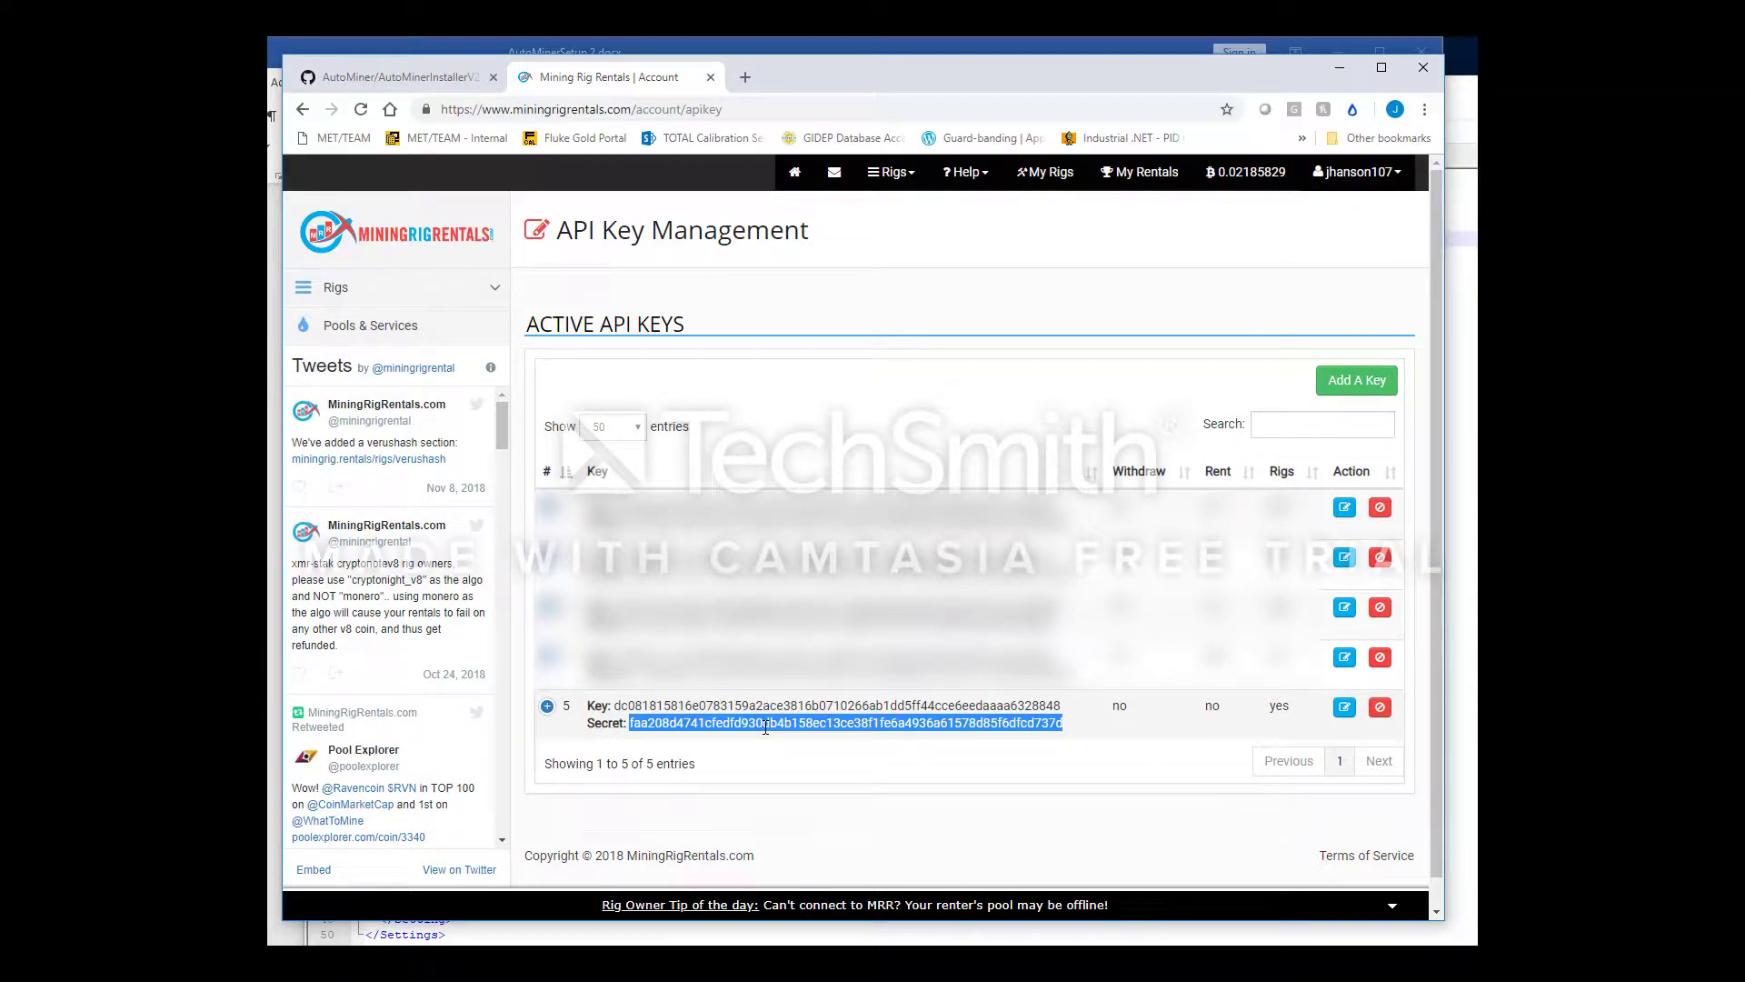
click(1339, 68)
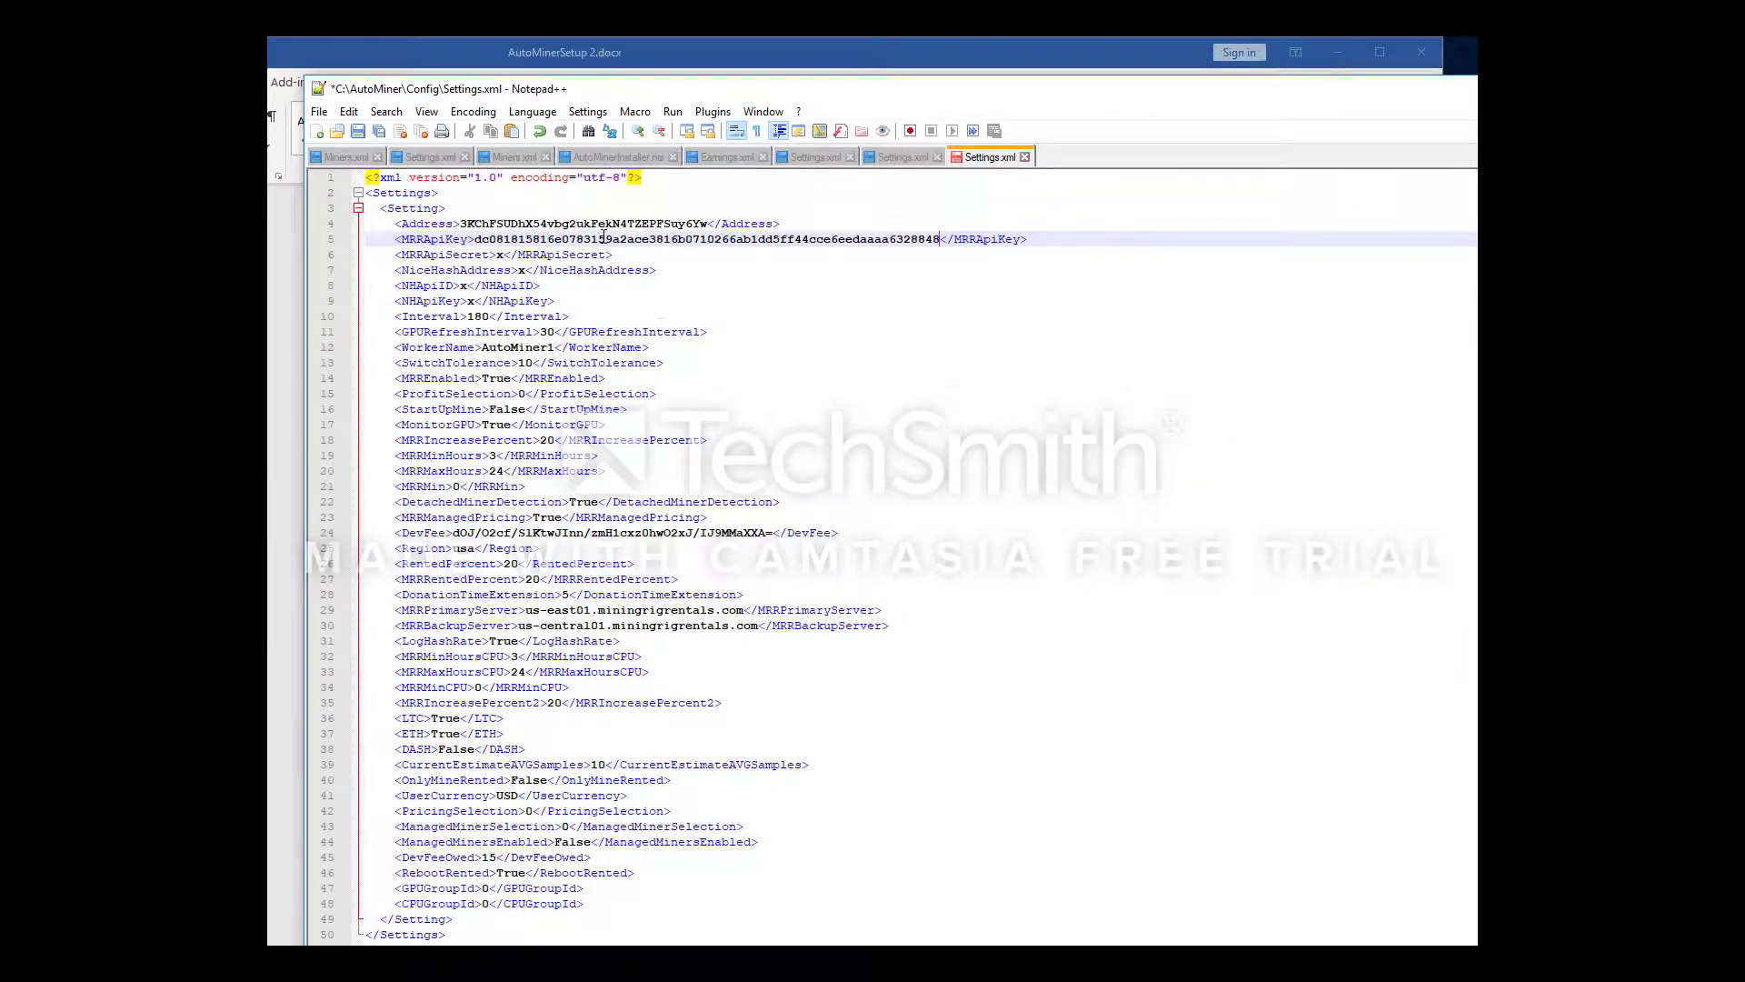
click(505, 255)
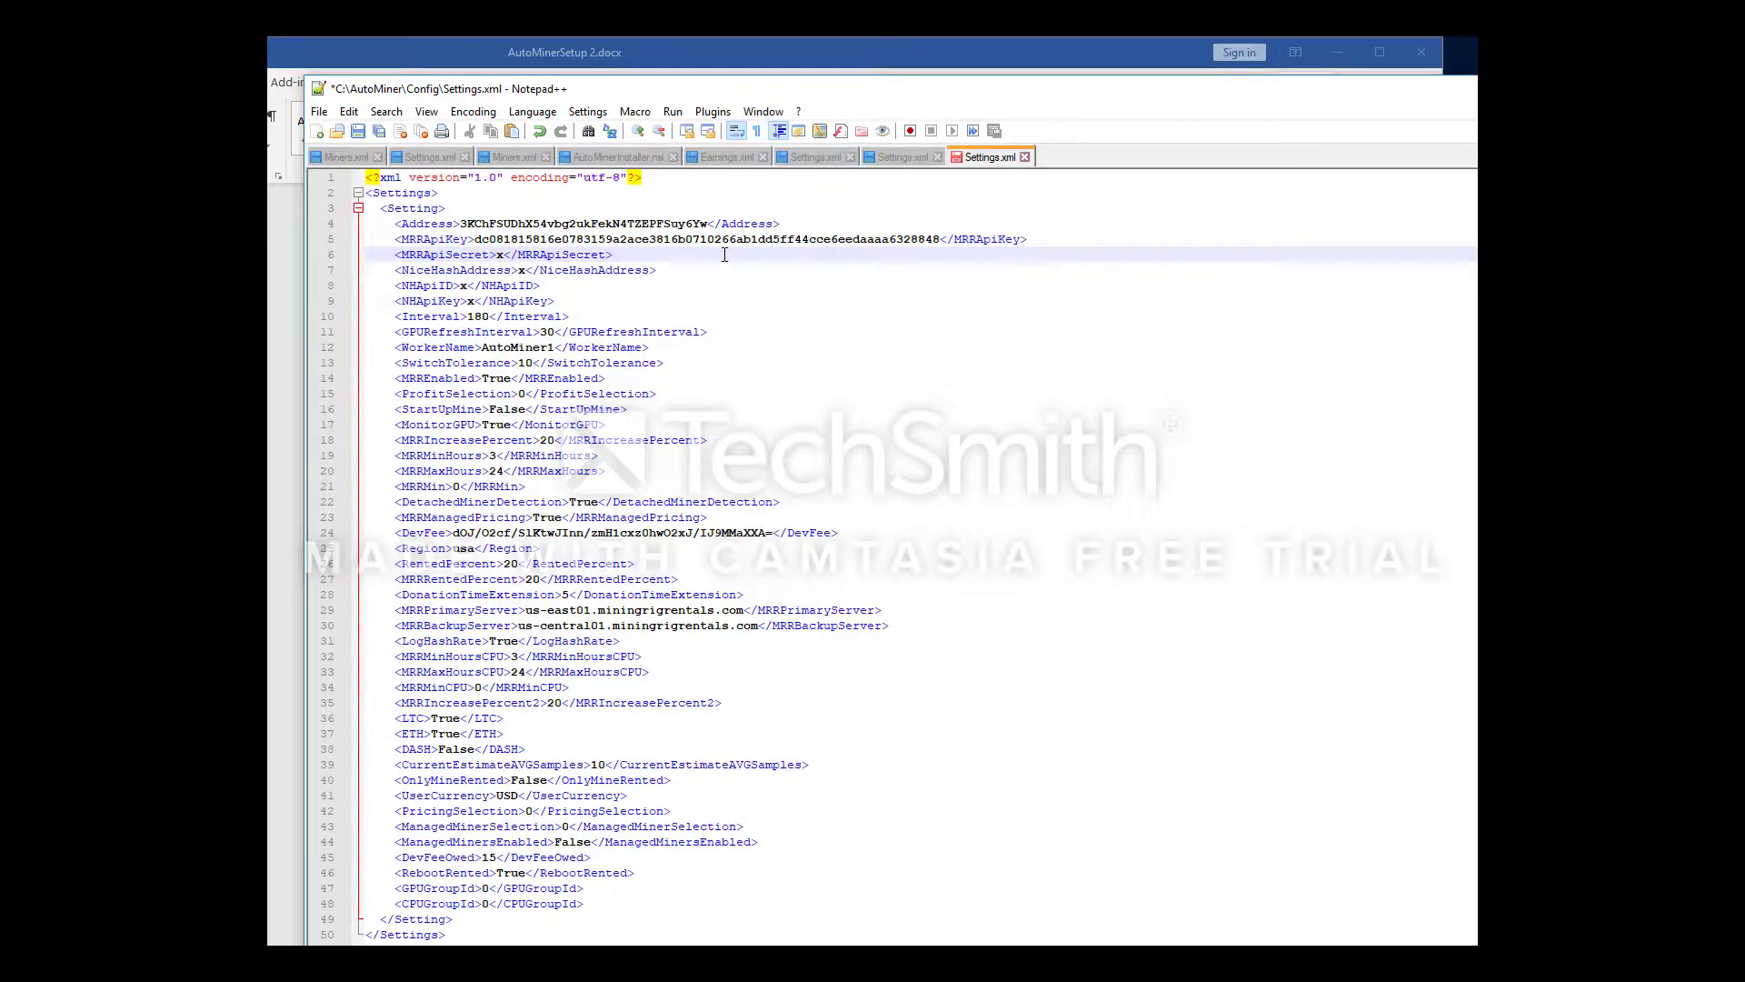
key(BackSpace)
key(ctrl+v)
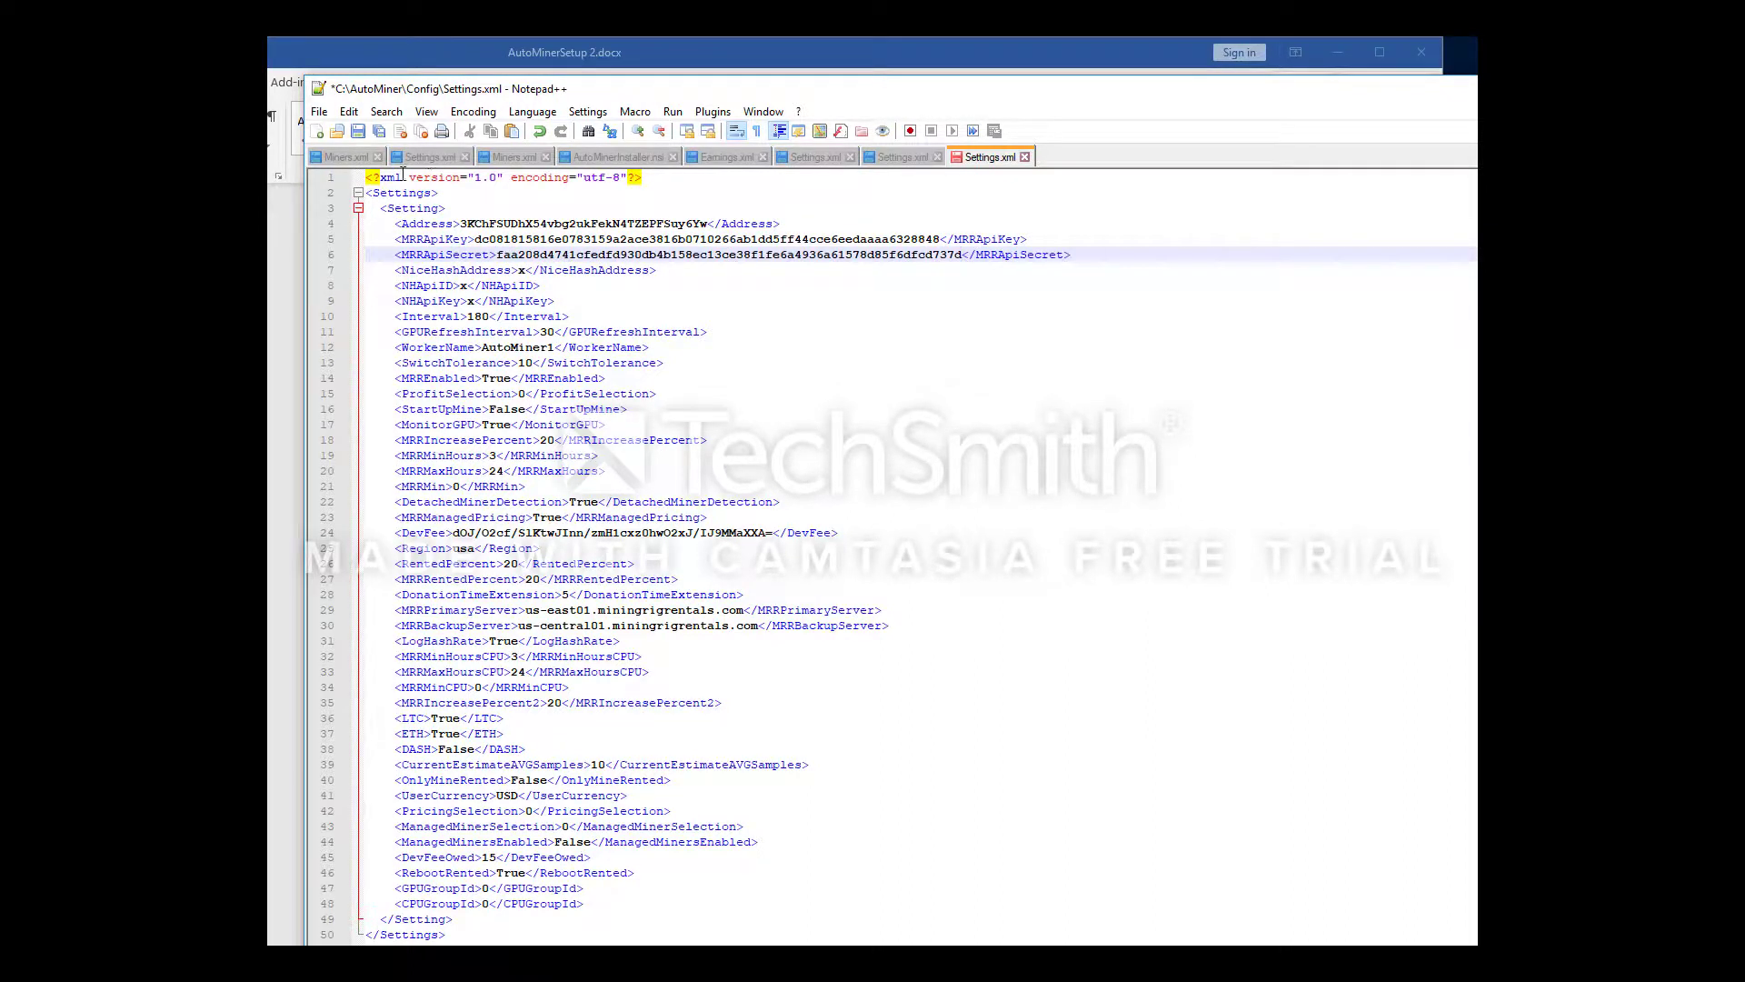
Save Settings.xml and close Notepad++
click(358, 131)
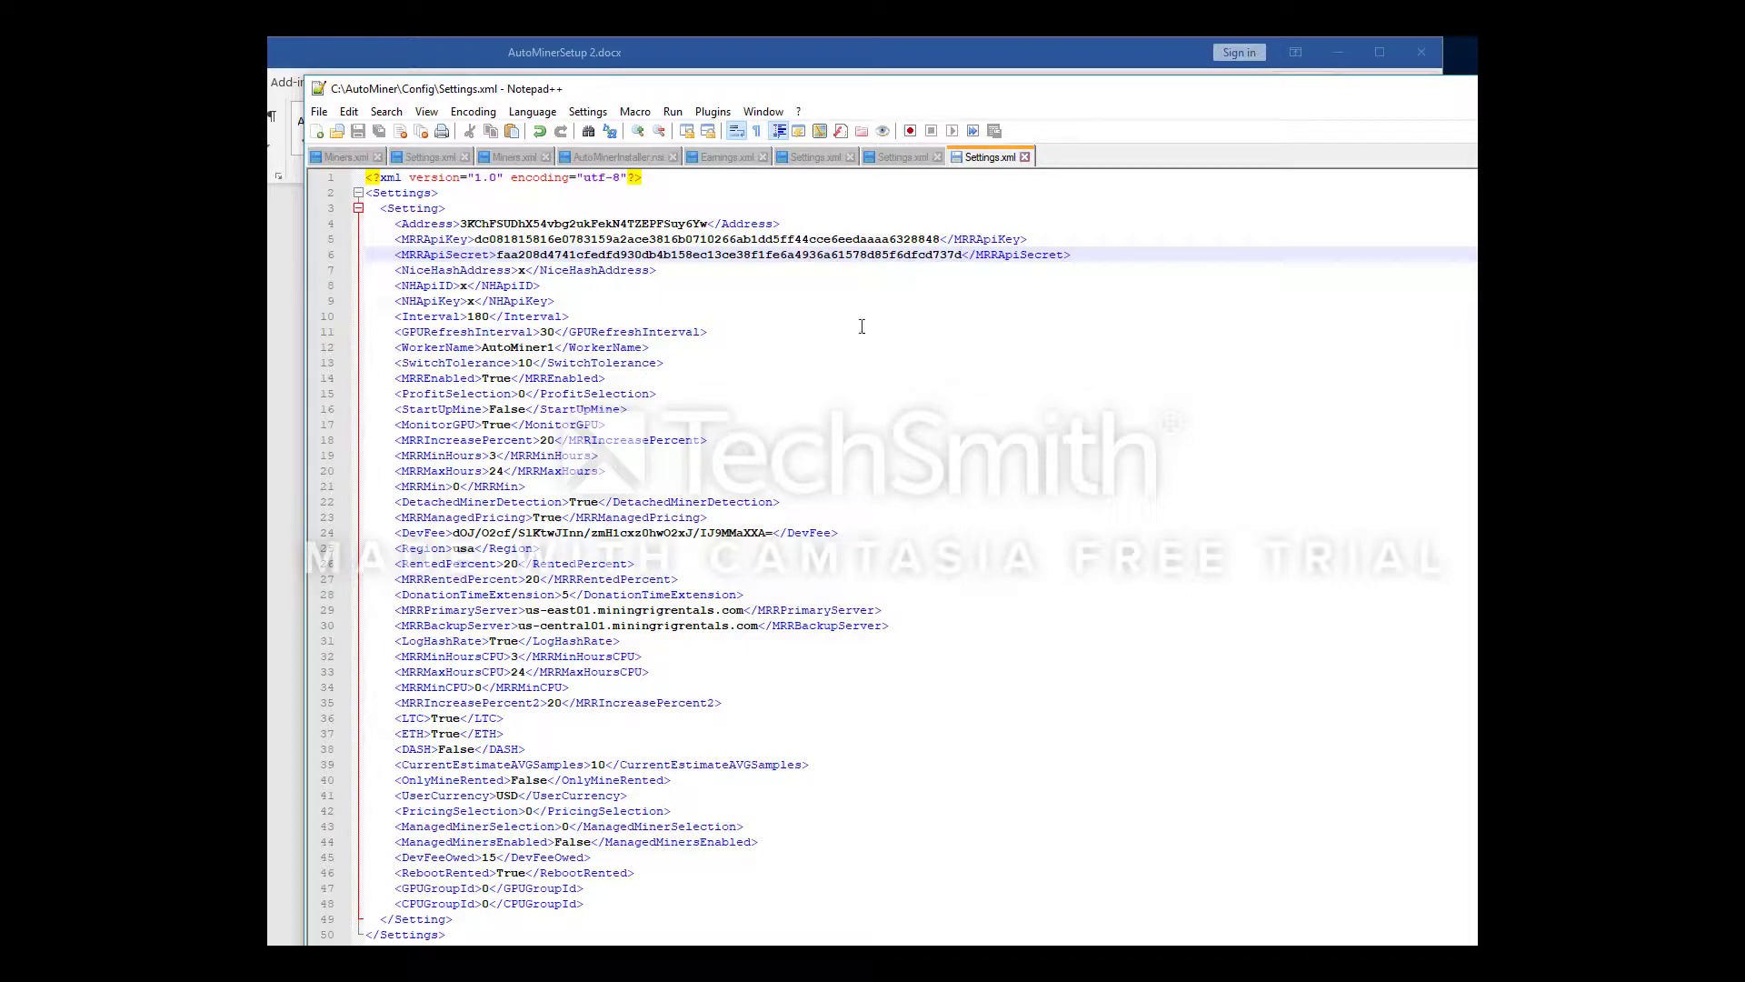
drag(637, 89, 567, 99)
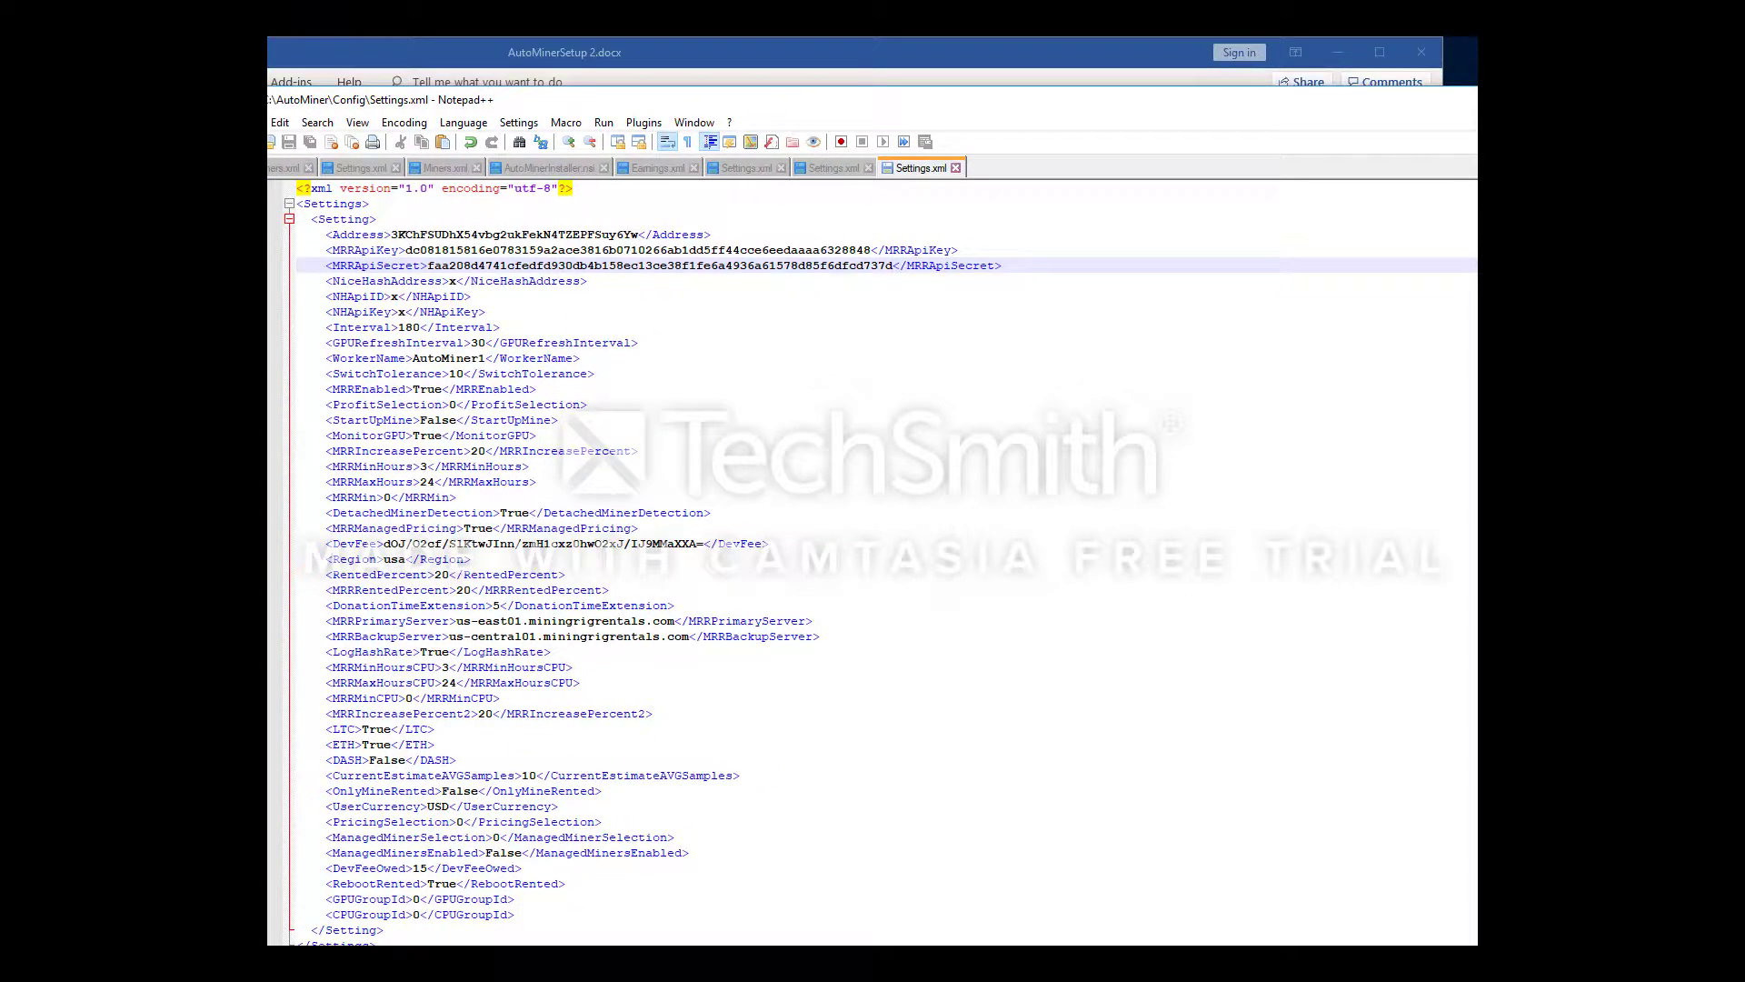
key(alt+F4)
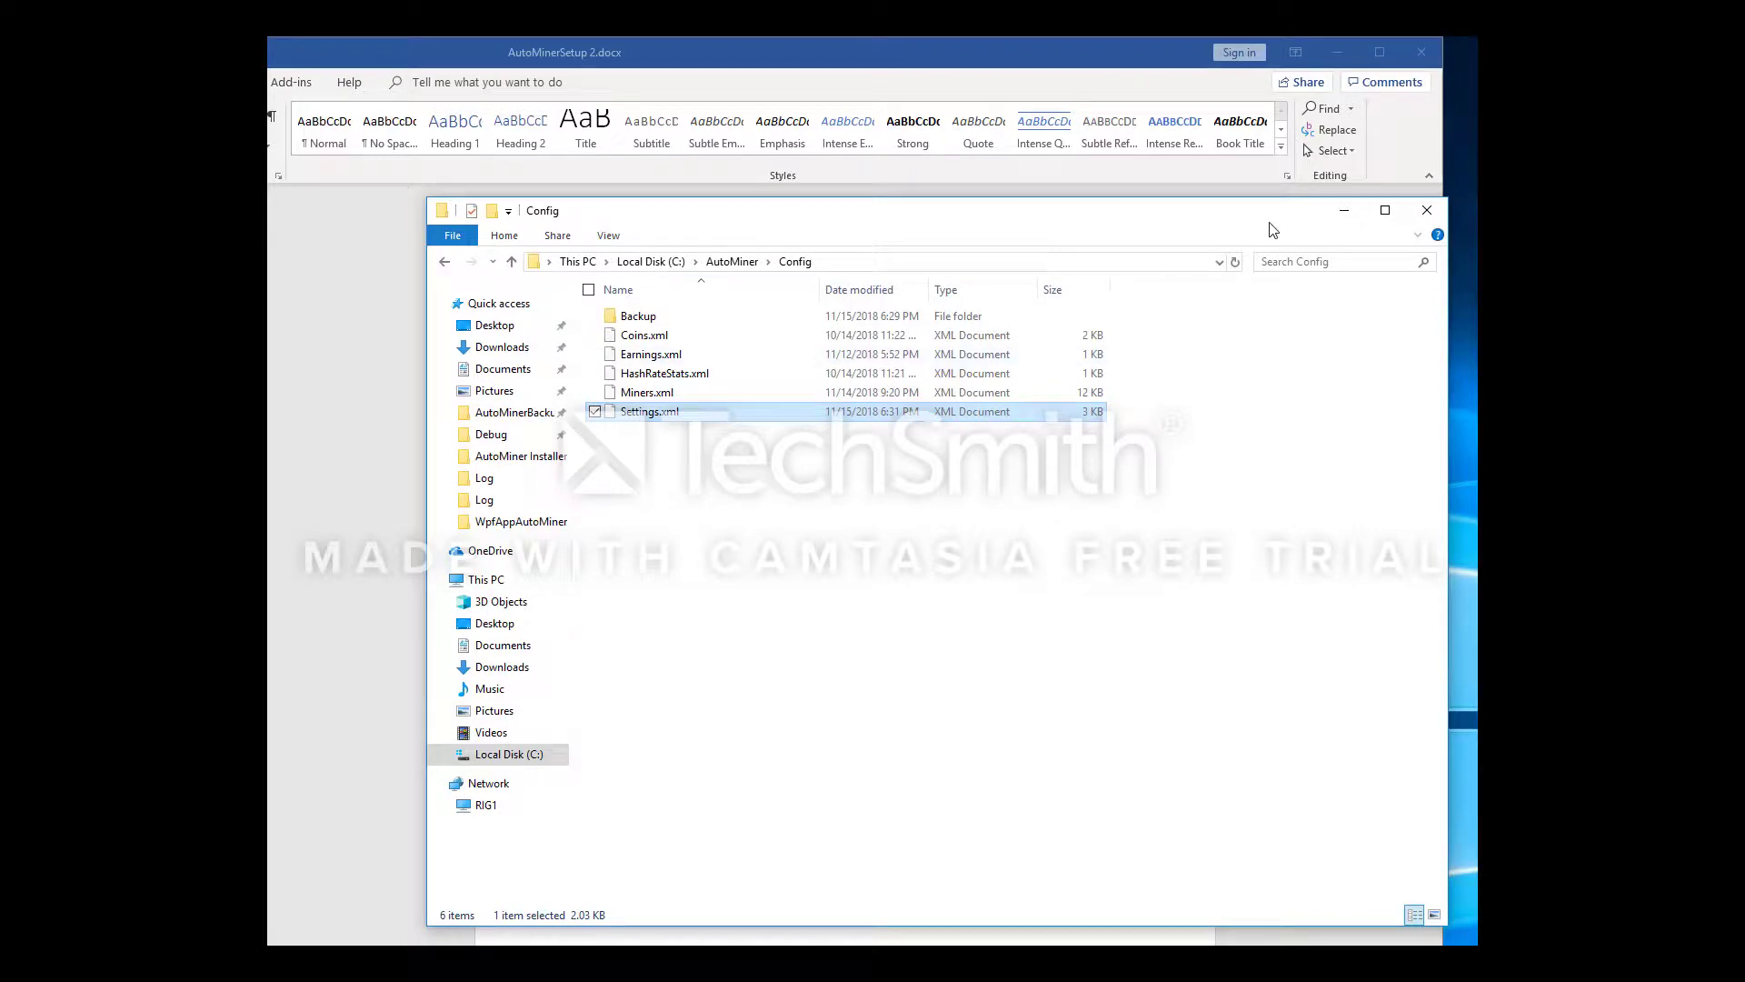
Launch WpfAppAutoMiner.exe from C:\AutoMiner and centre its window on screen
click(731, 261)
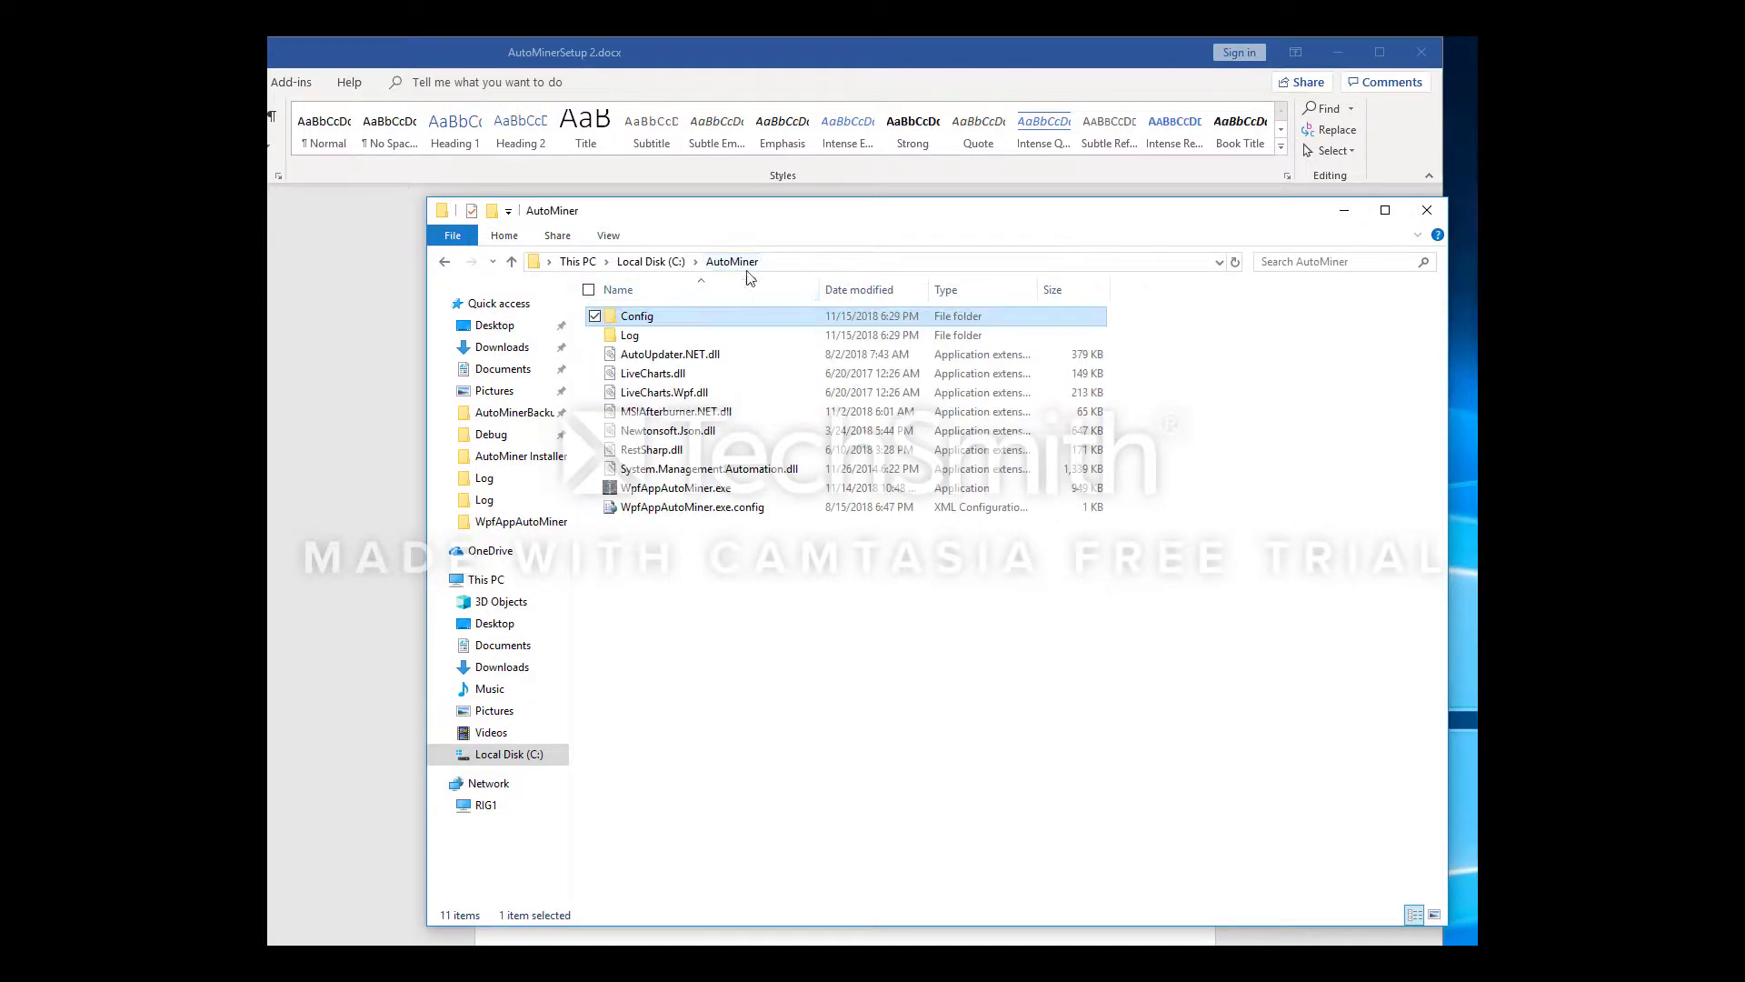
mouse_move(680, 499)
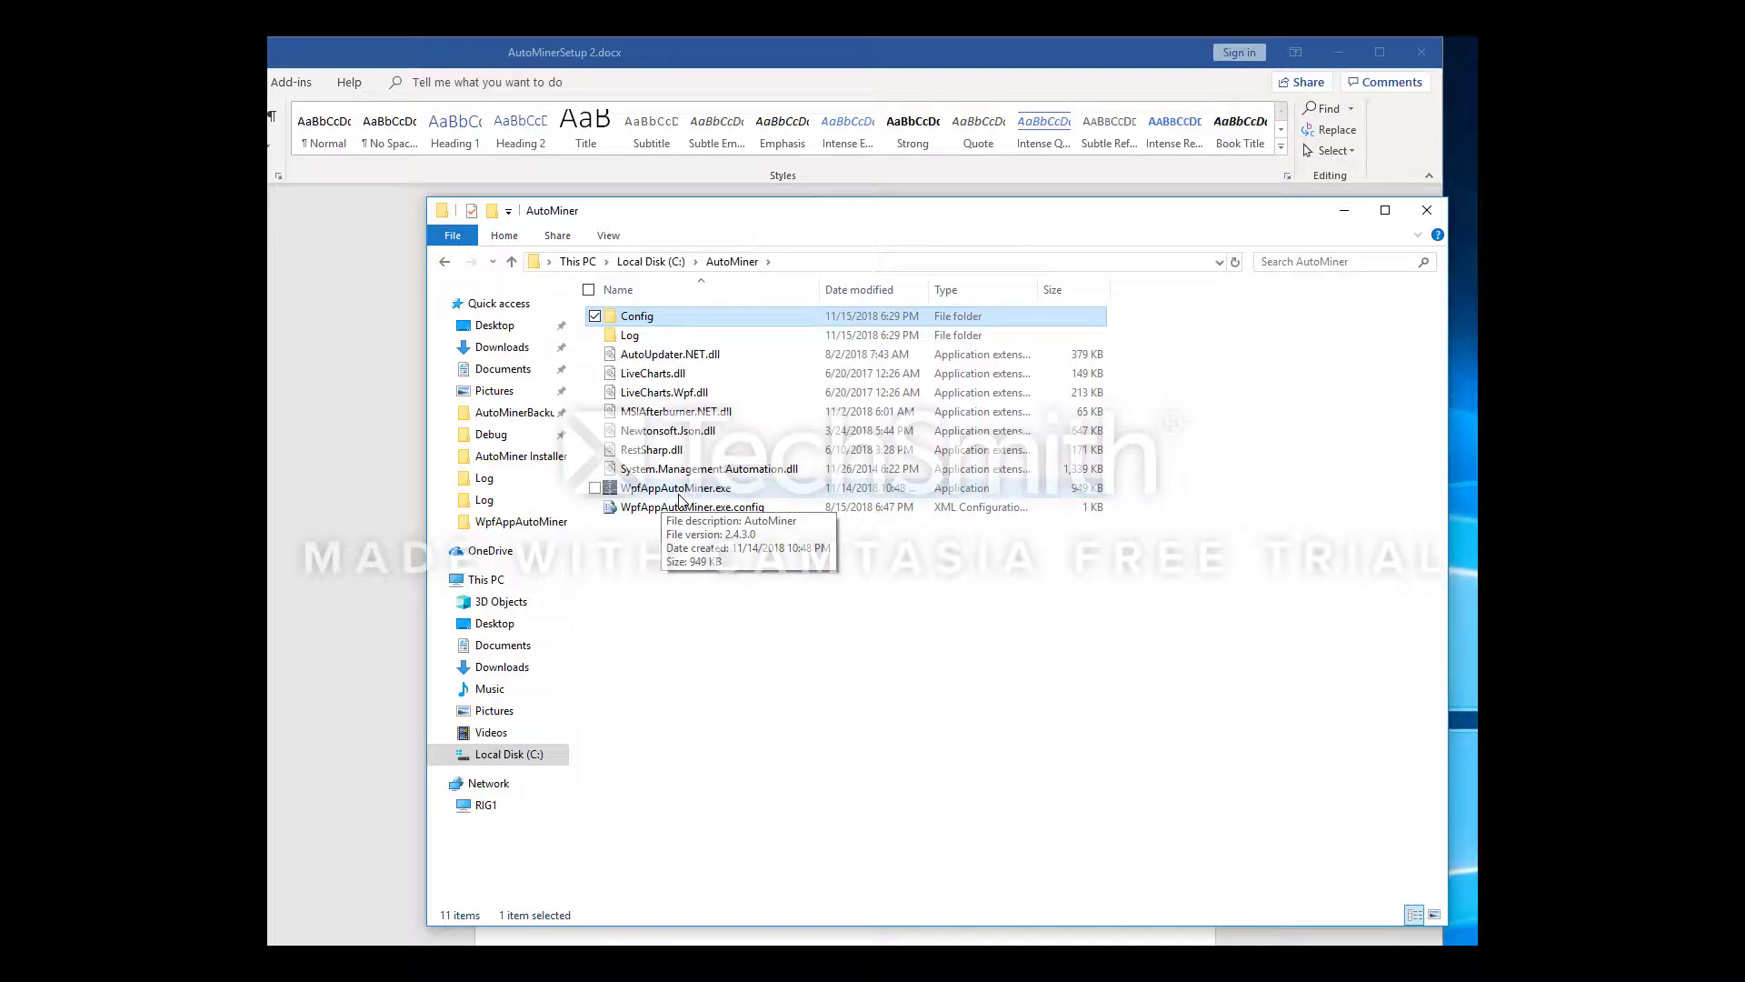
double_click(680, 491)
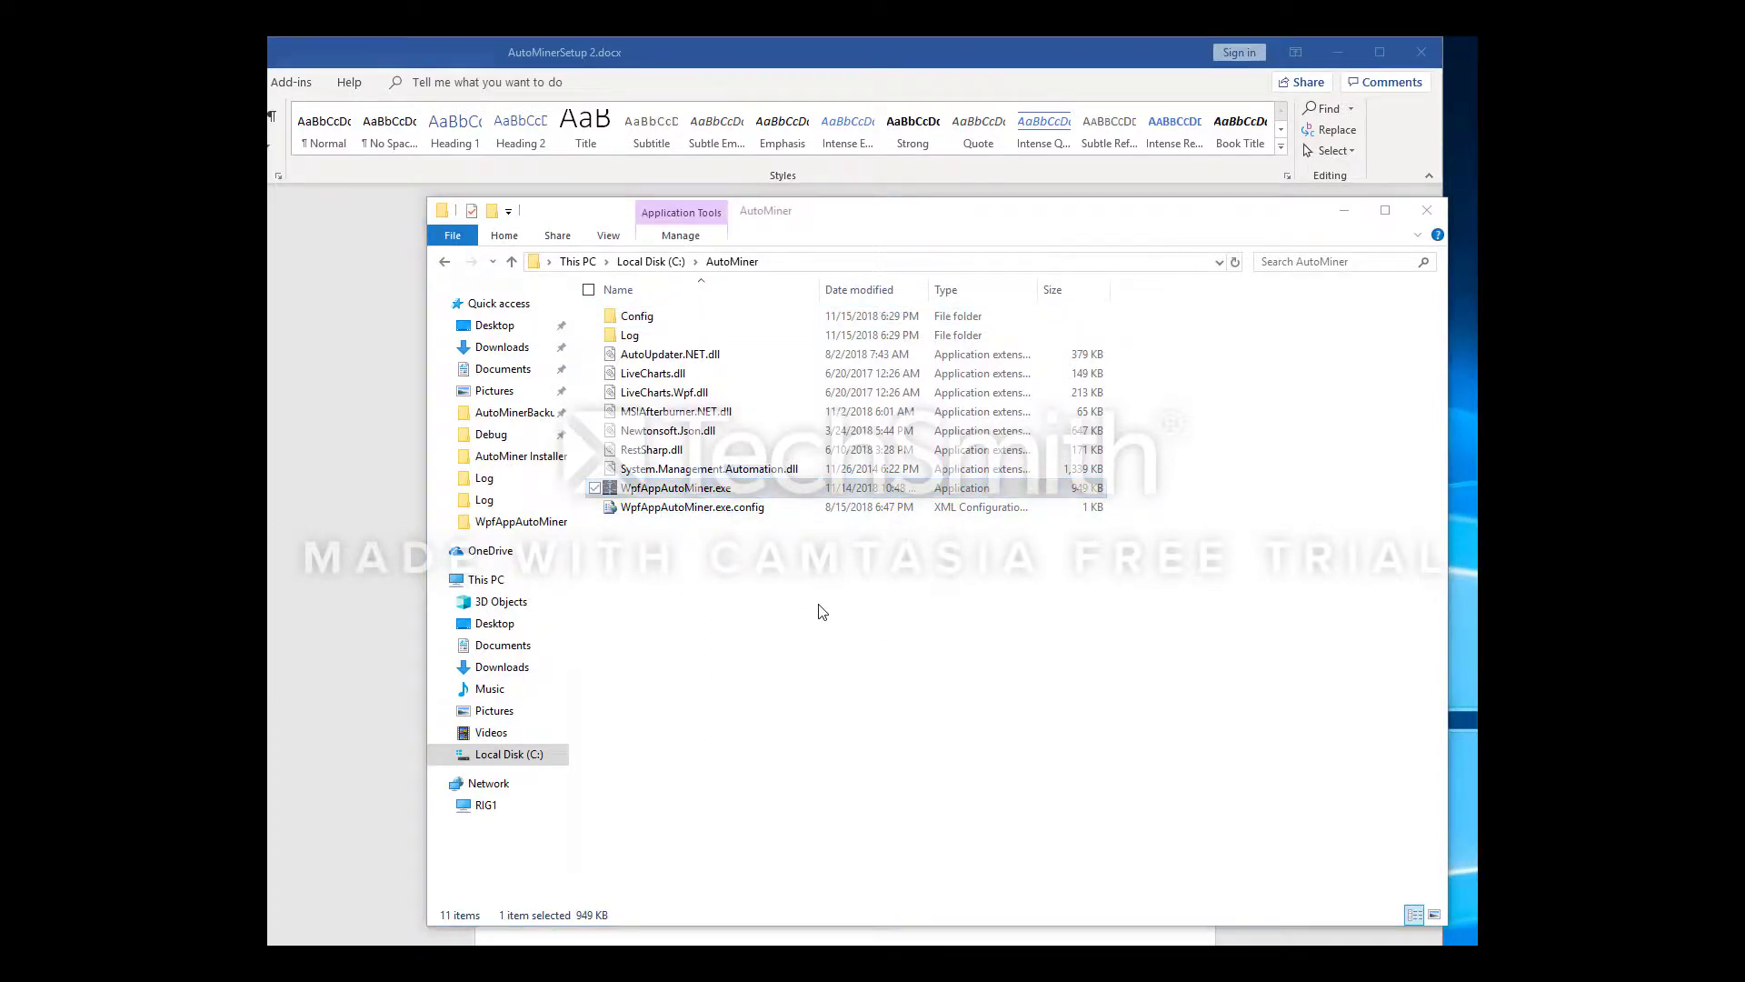
drag(330, 54, 1177, 158)
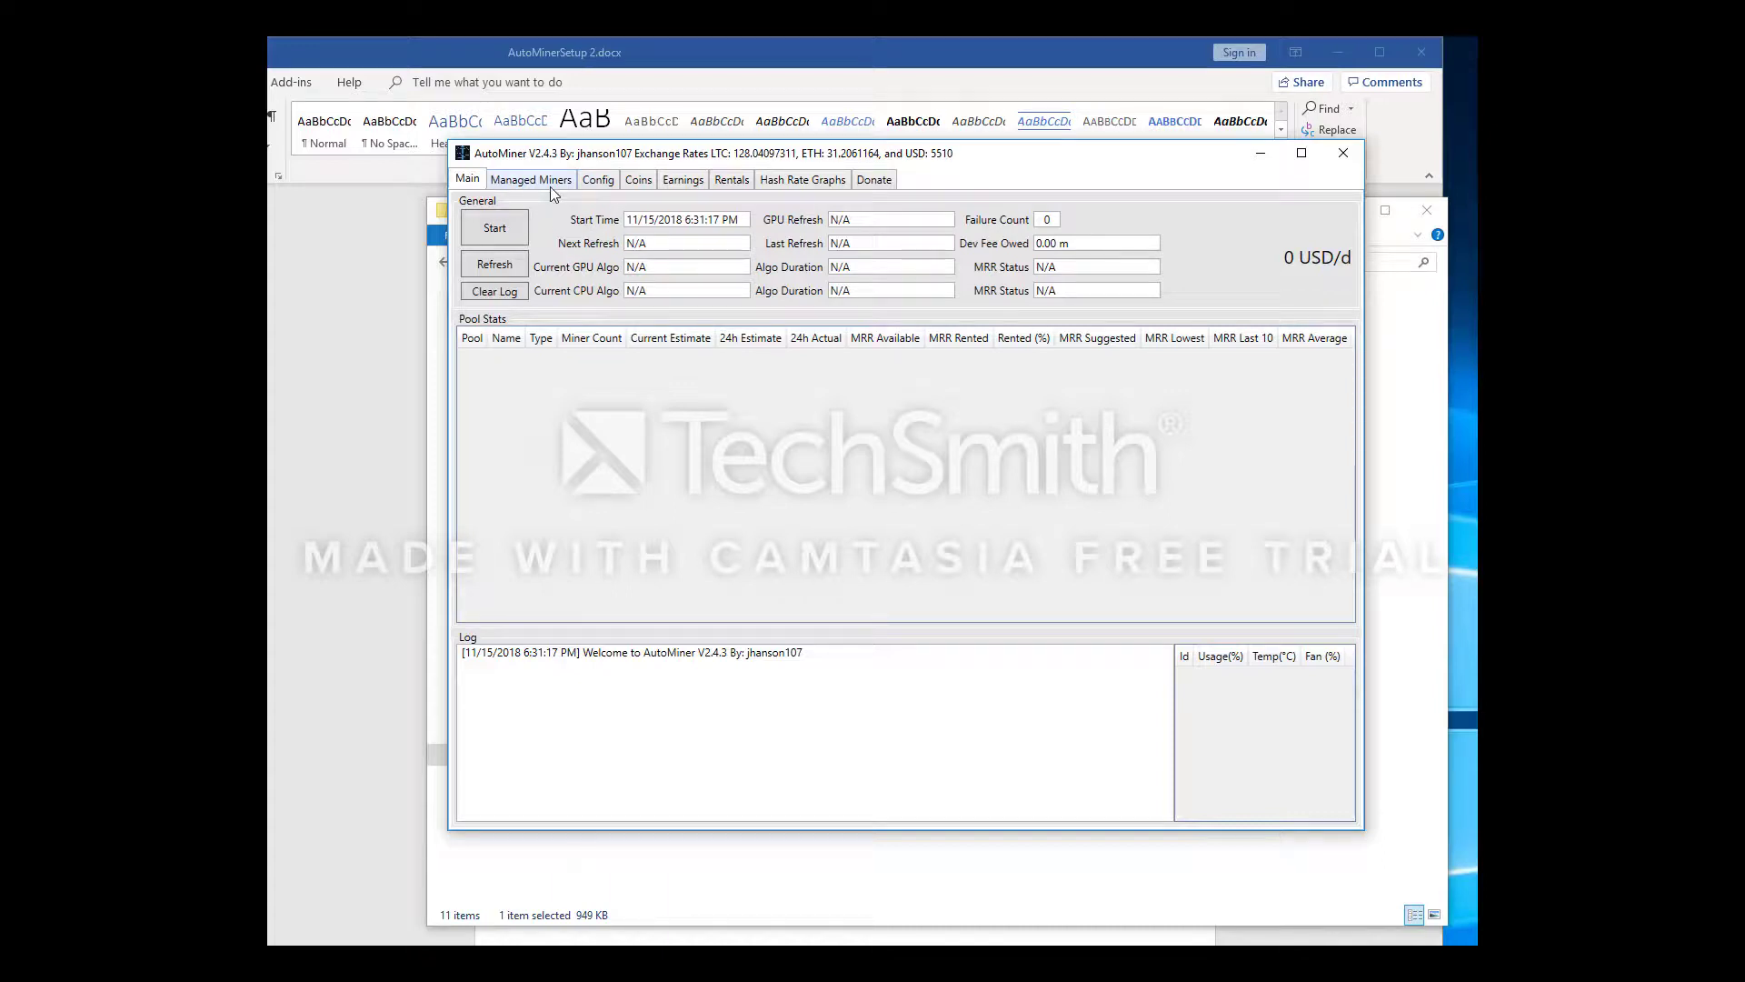
On the Managed Miners tab, choose Nvidia GPU Cuda 9.2 (Drivers 398+) as the driver
click(550, 188)
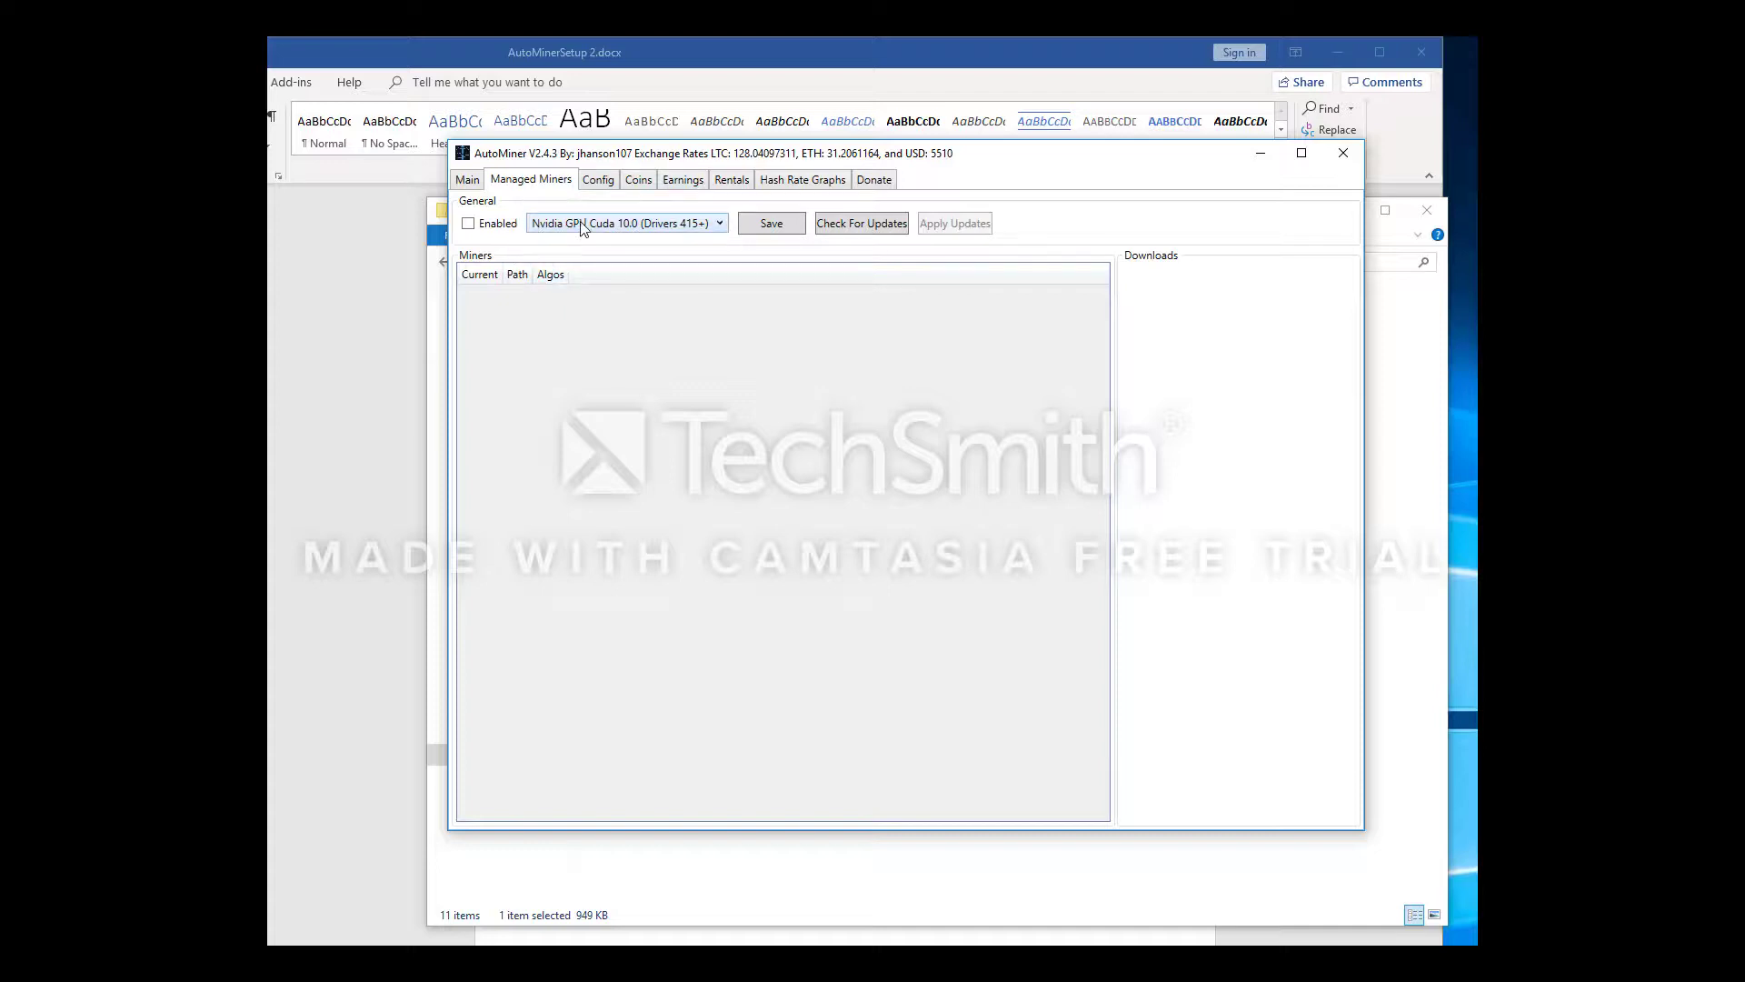
click(583, 228)
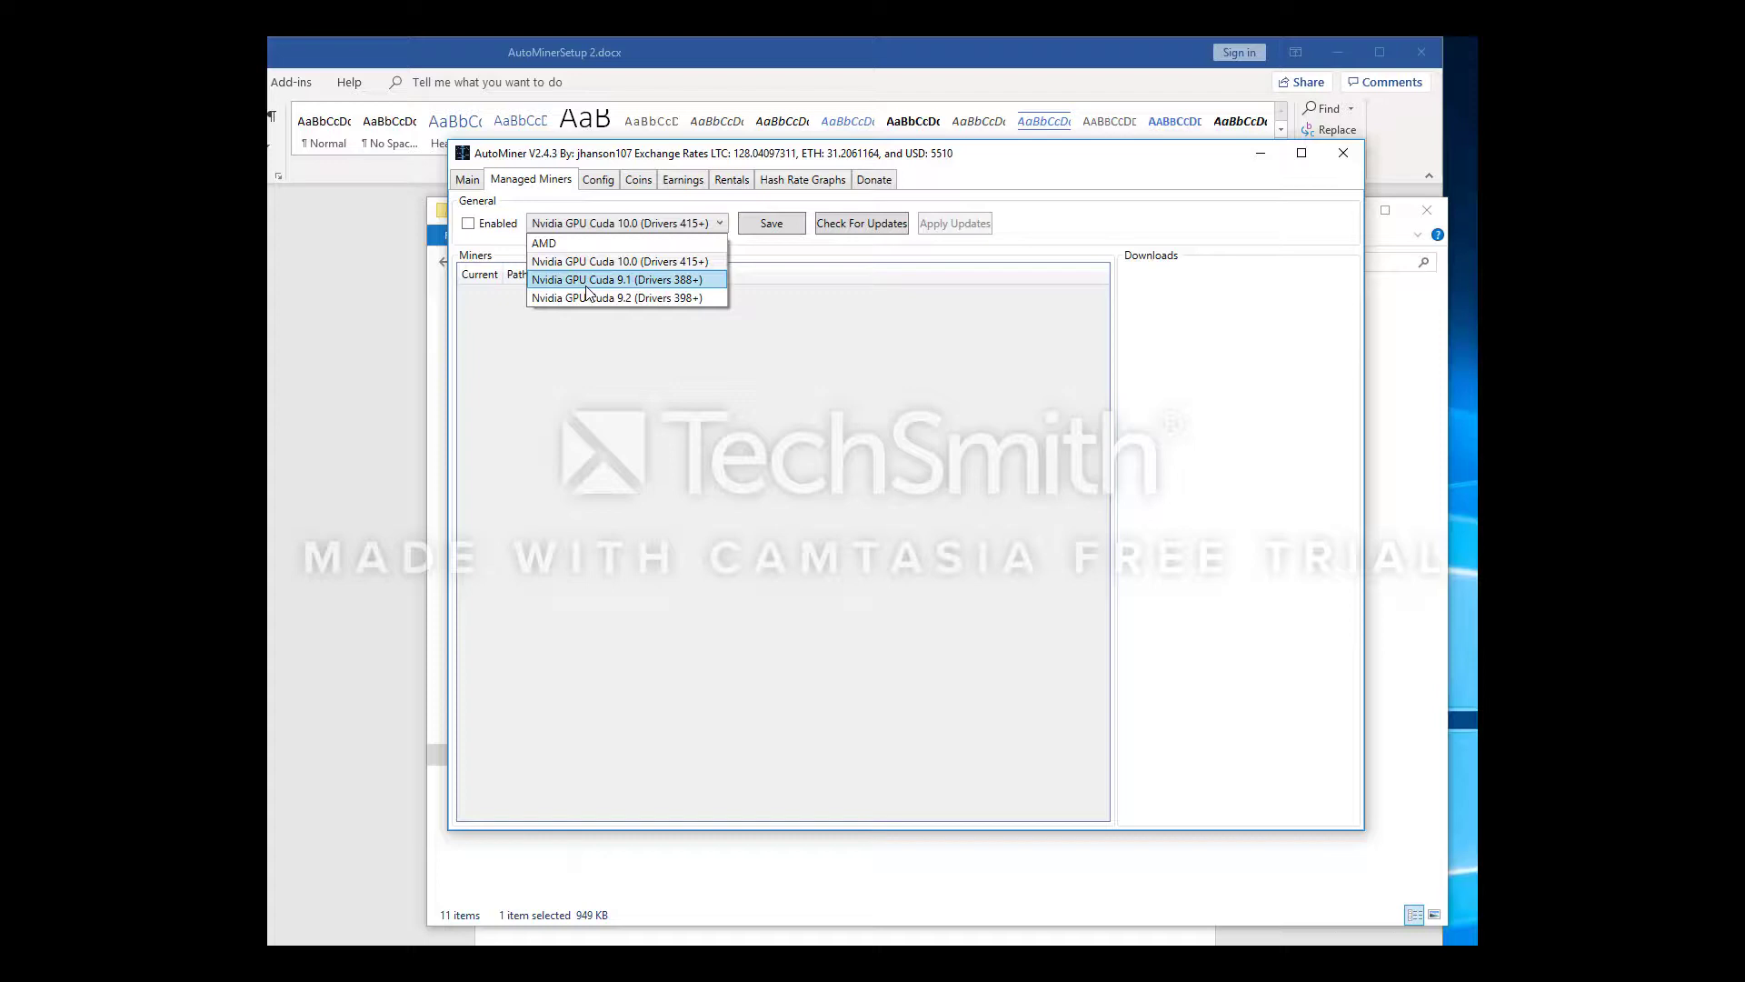
click(651, 299)
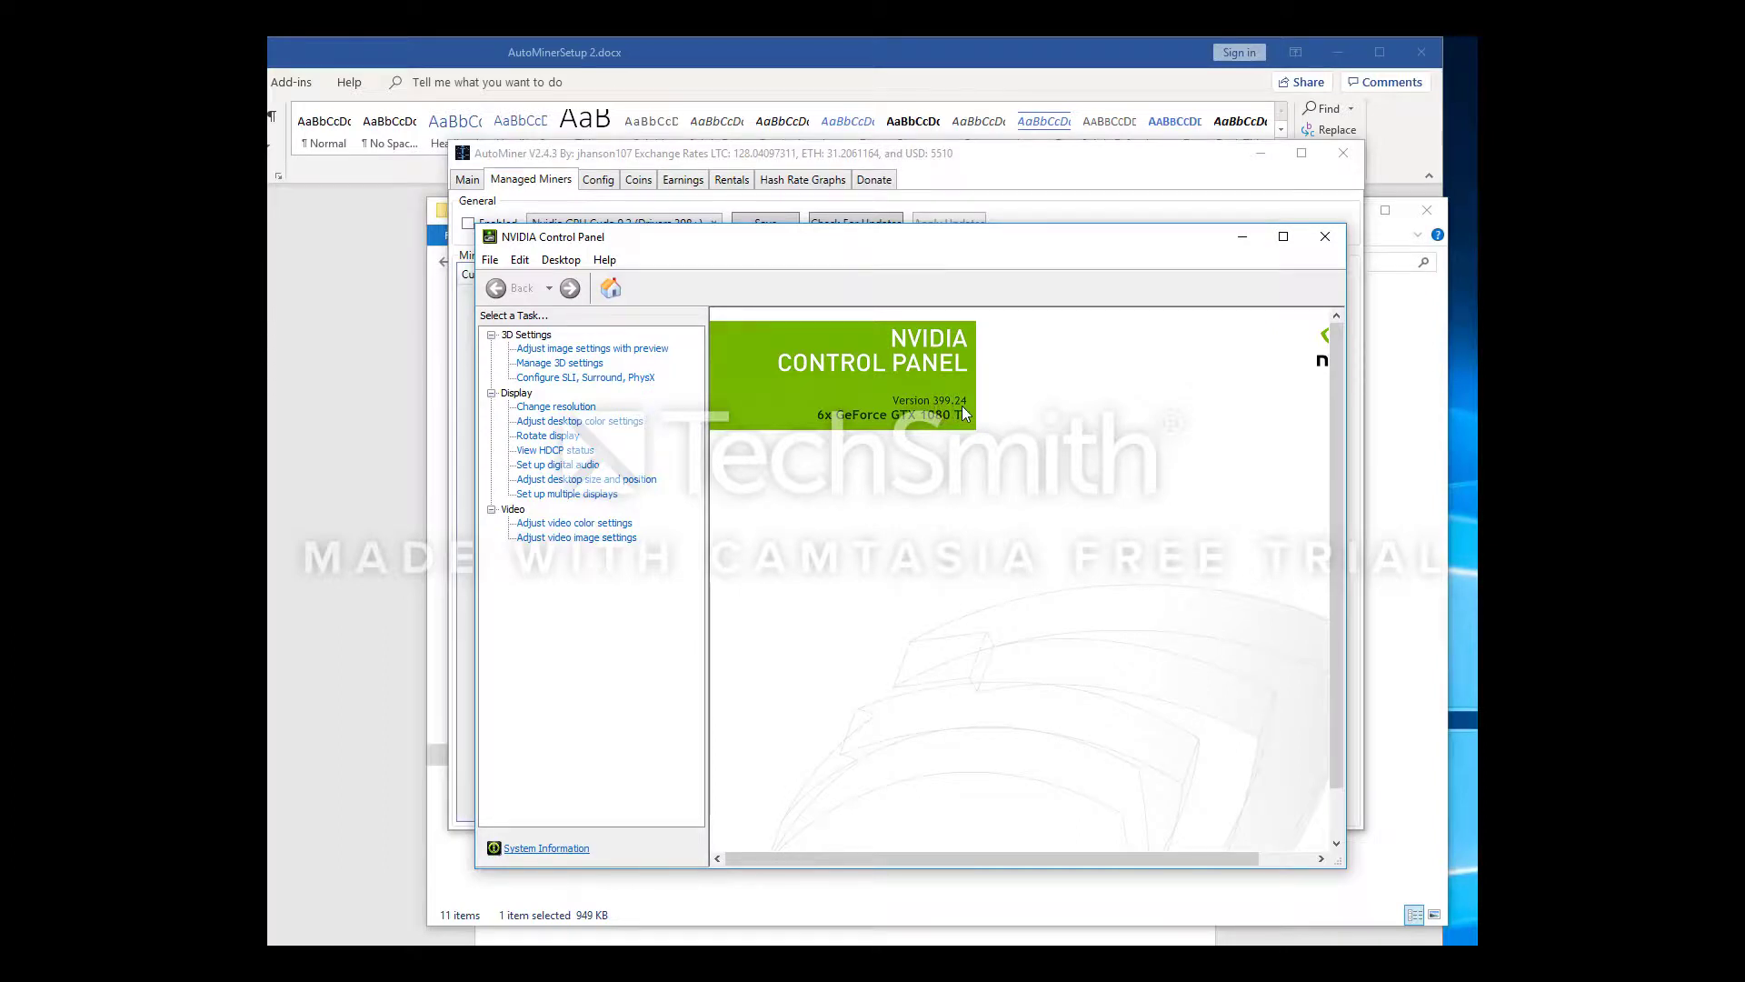
Move the NVIDIA Control Panel, showing driver 399.24 for six GTX 1080 Ti cards, lower
drag(912, 244, 898, 361)
Keep Cuda 9.2 as the driver and check for newer miner versions
click(683, 228)
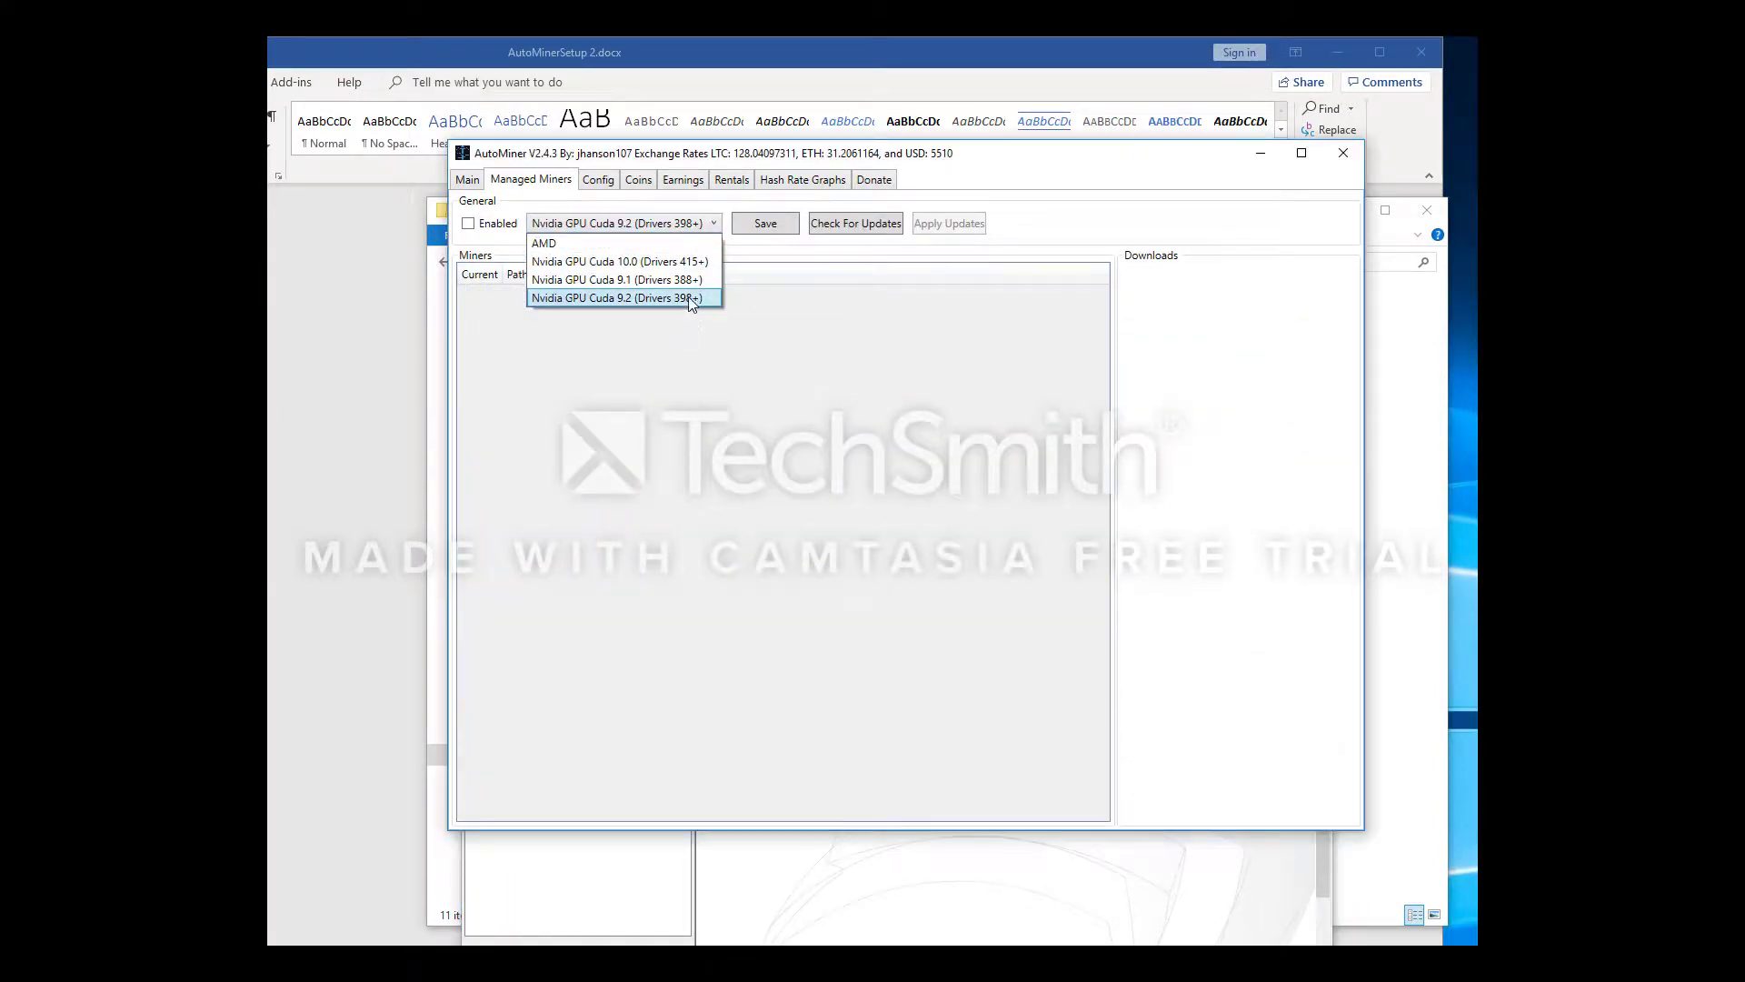
click(726, 396)
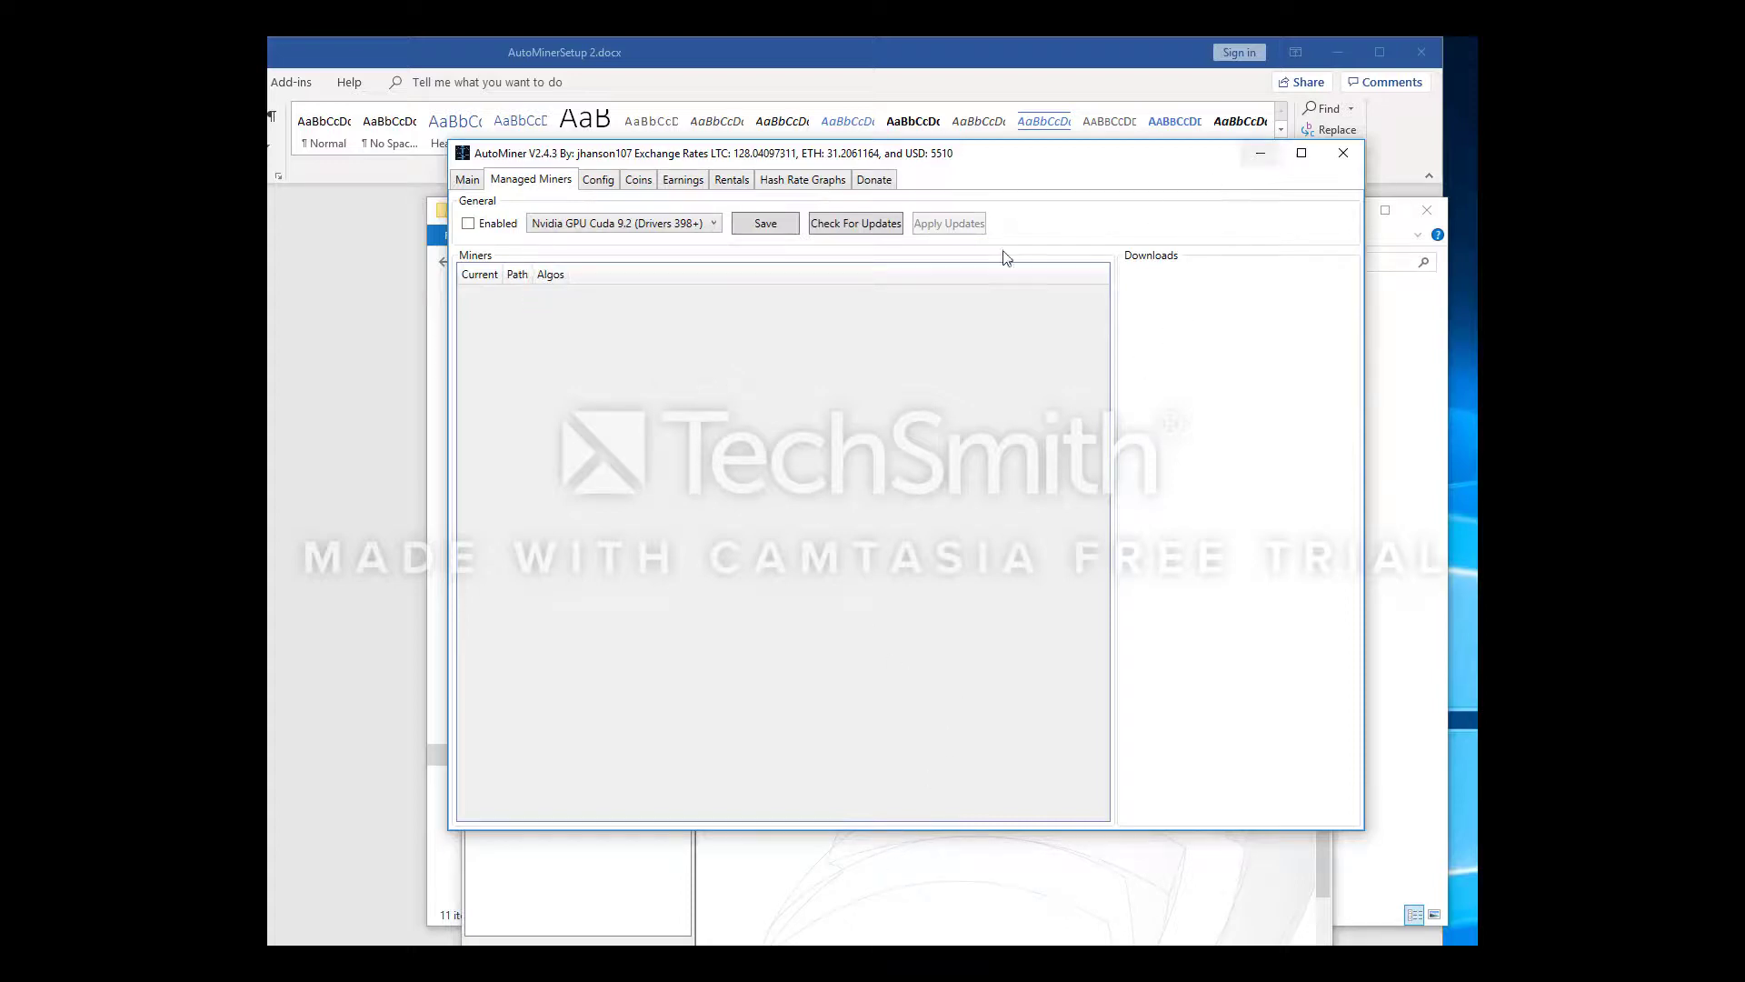
click(876, 227)
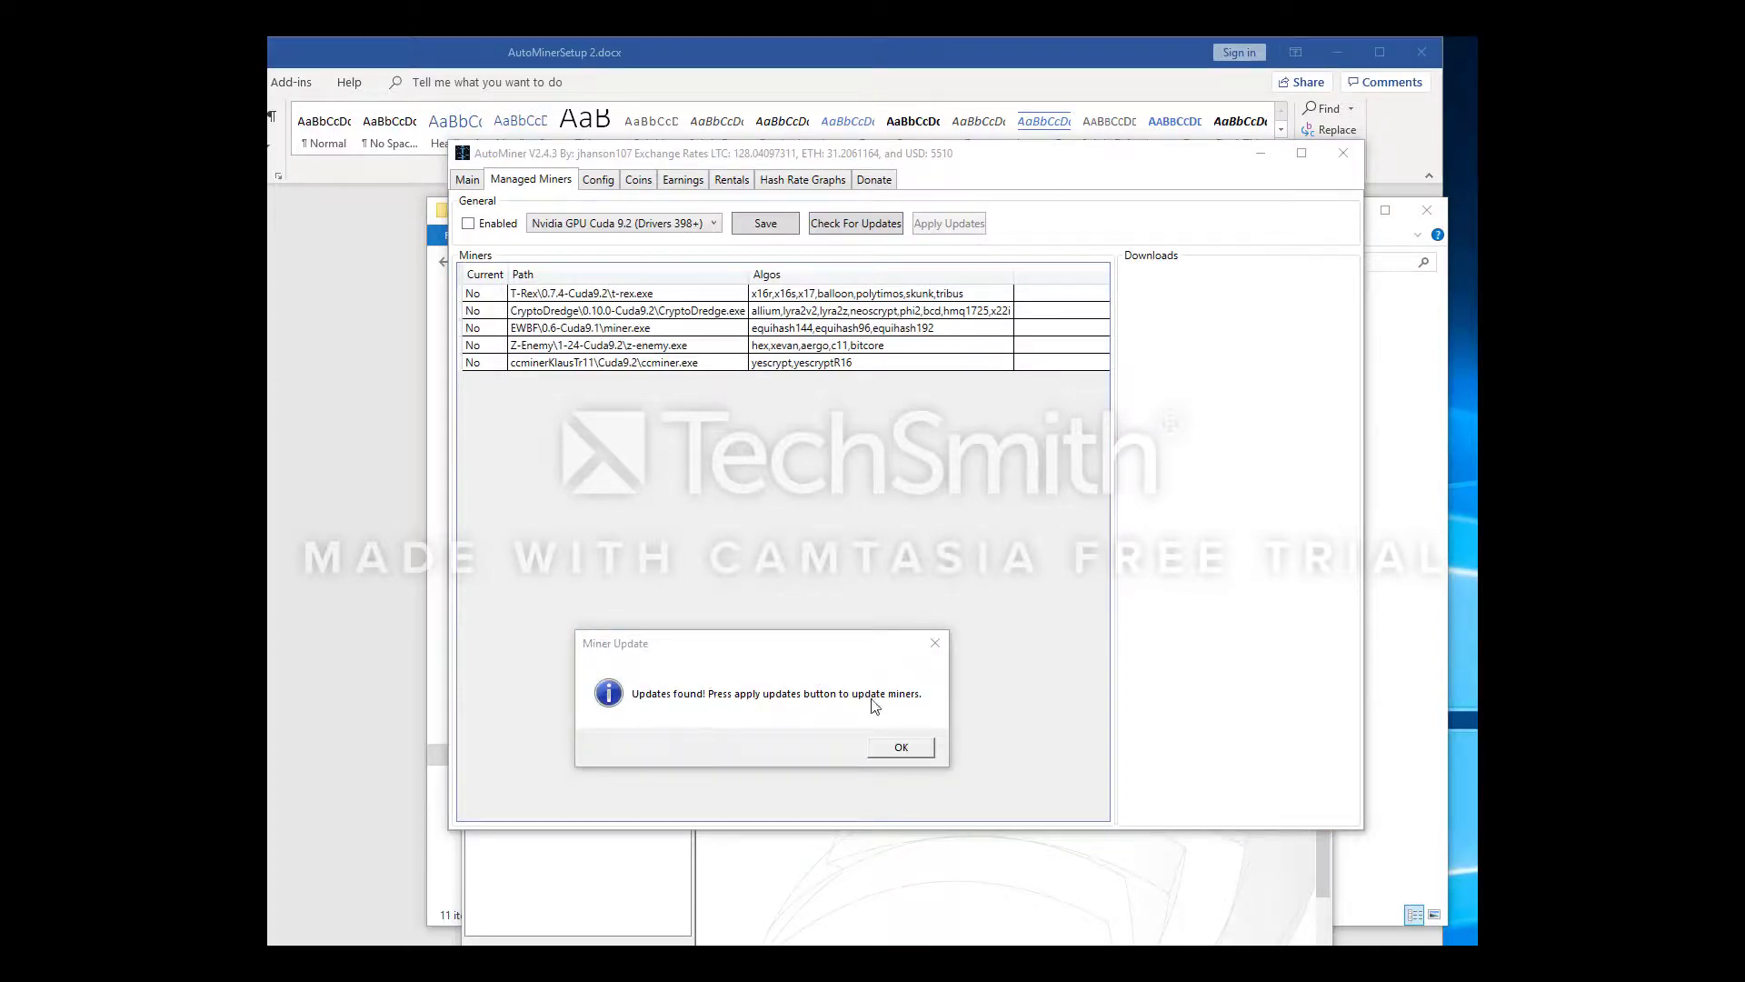
click(885, 752)
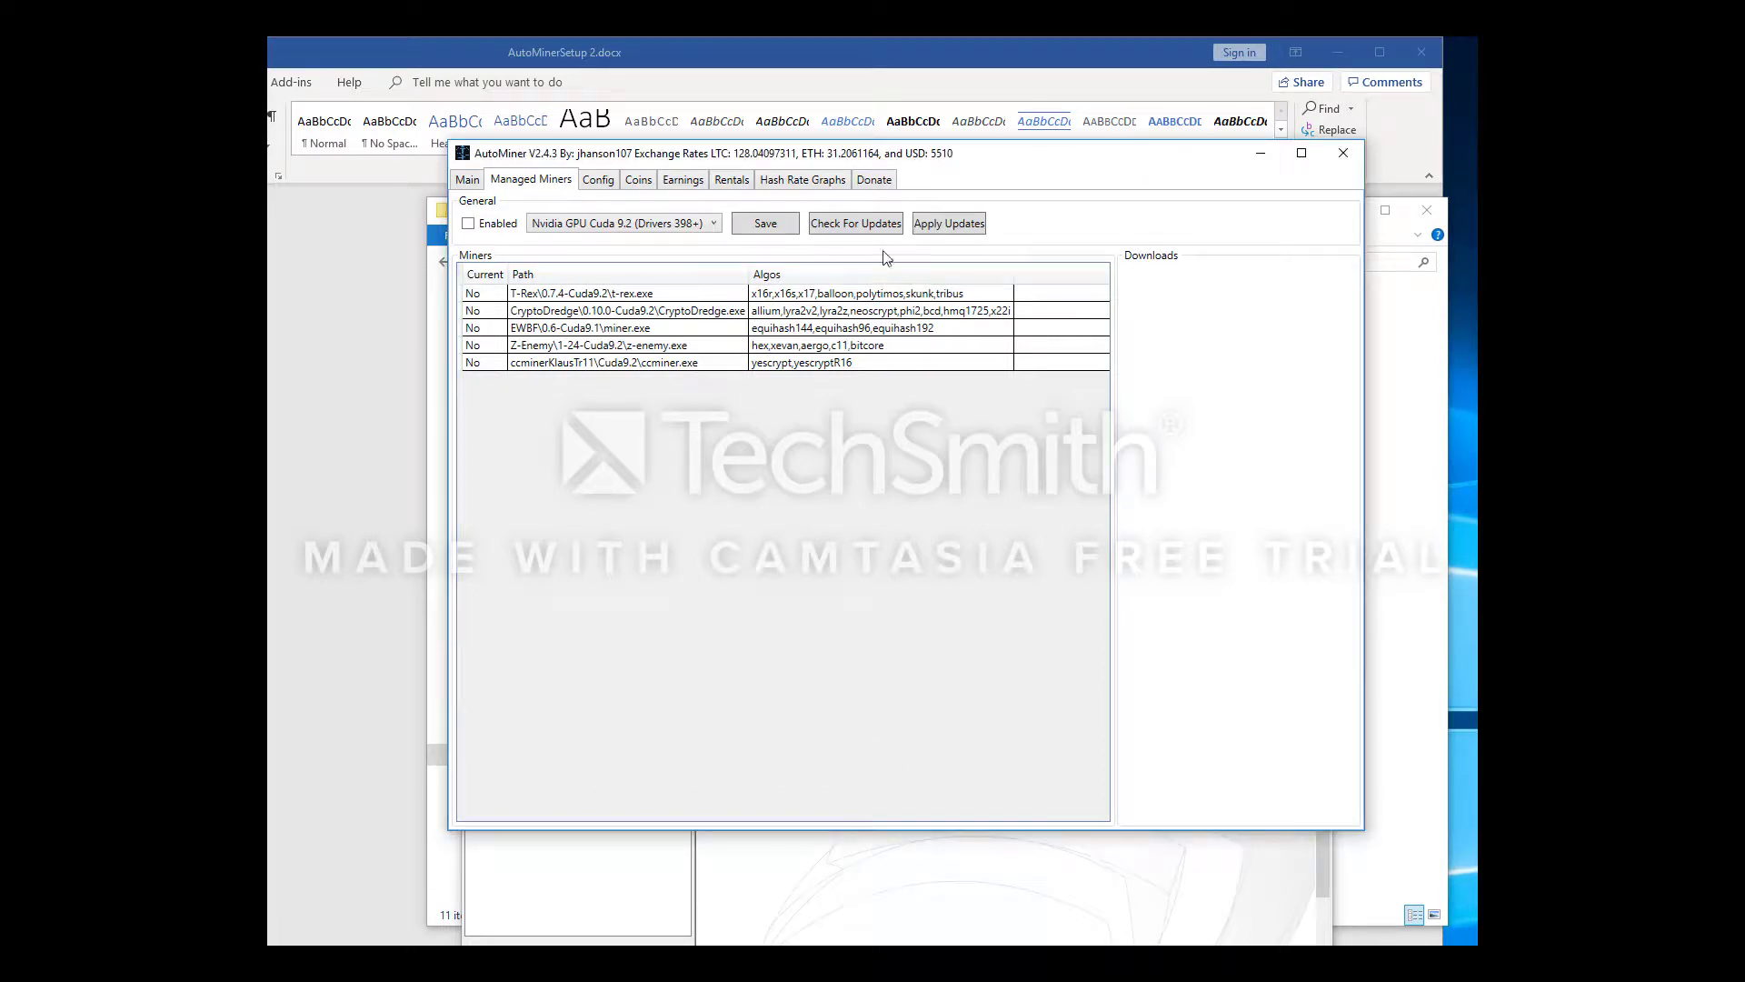
Download and install the five miner updates, then move the completion message higher
click(949, 223)
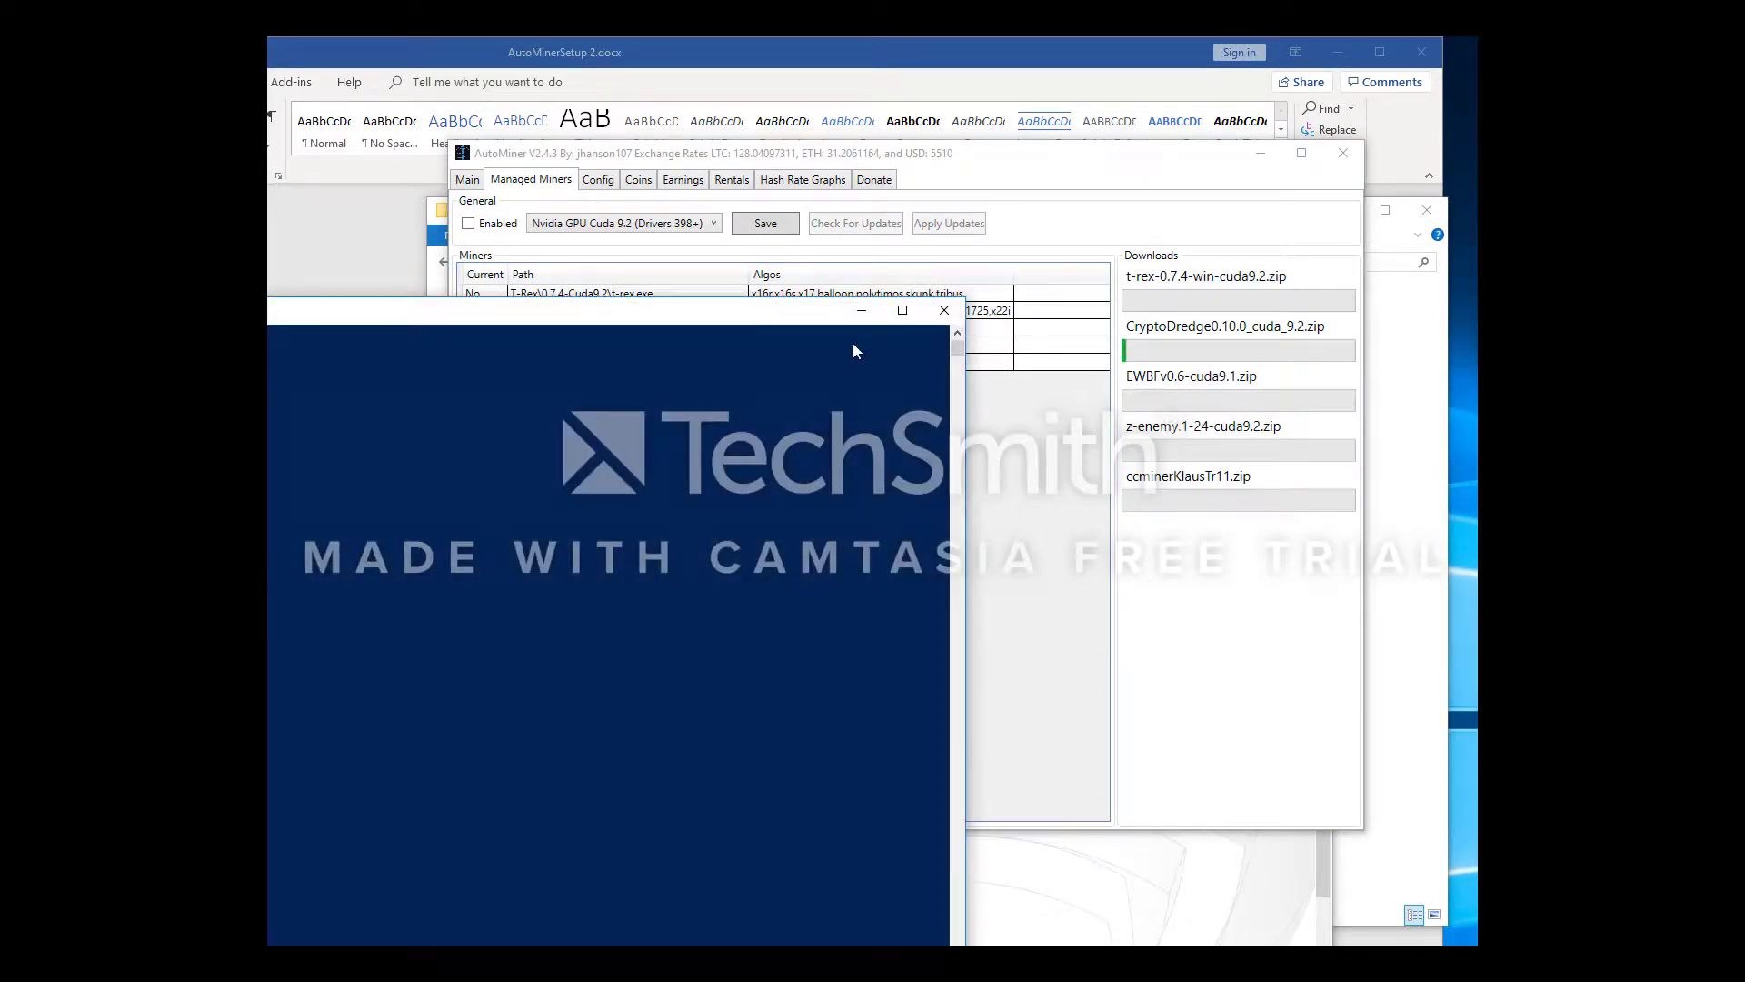
click(863, 314)
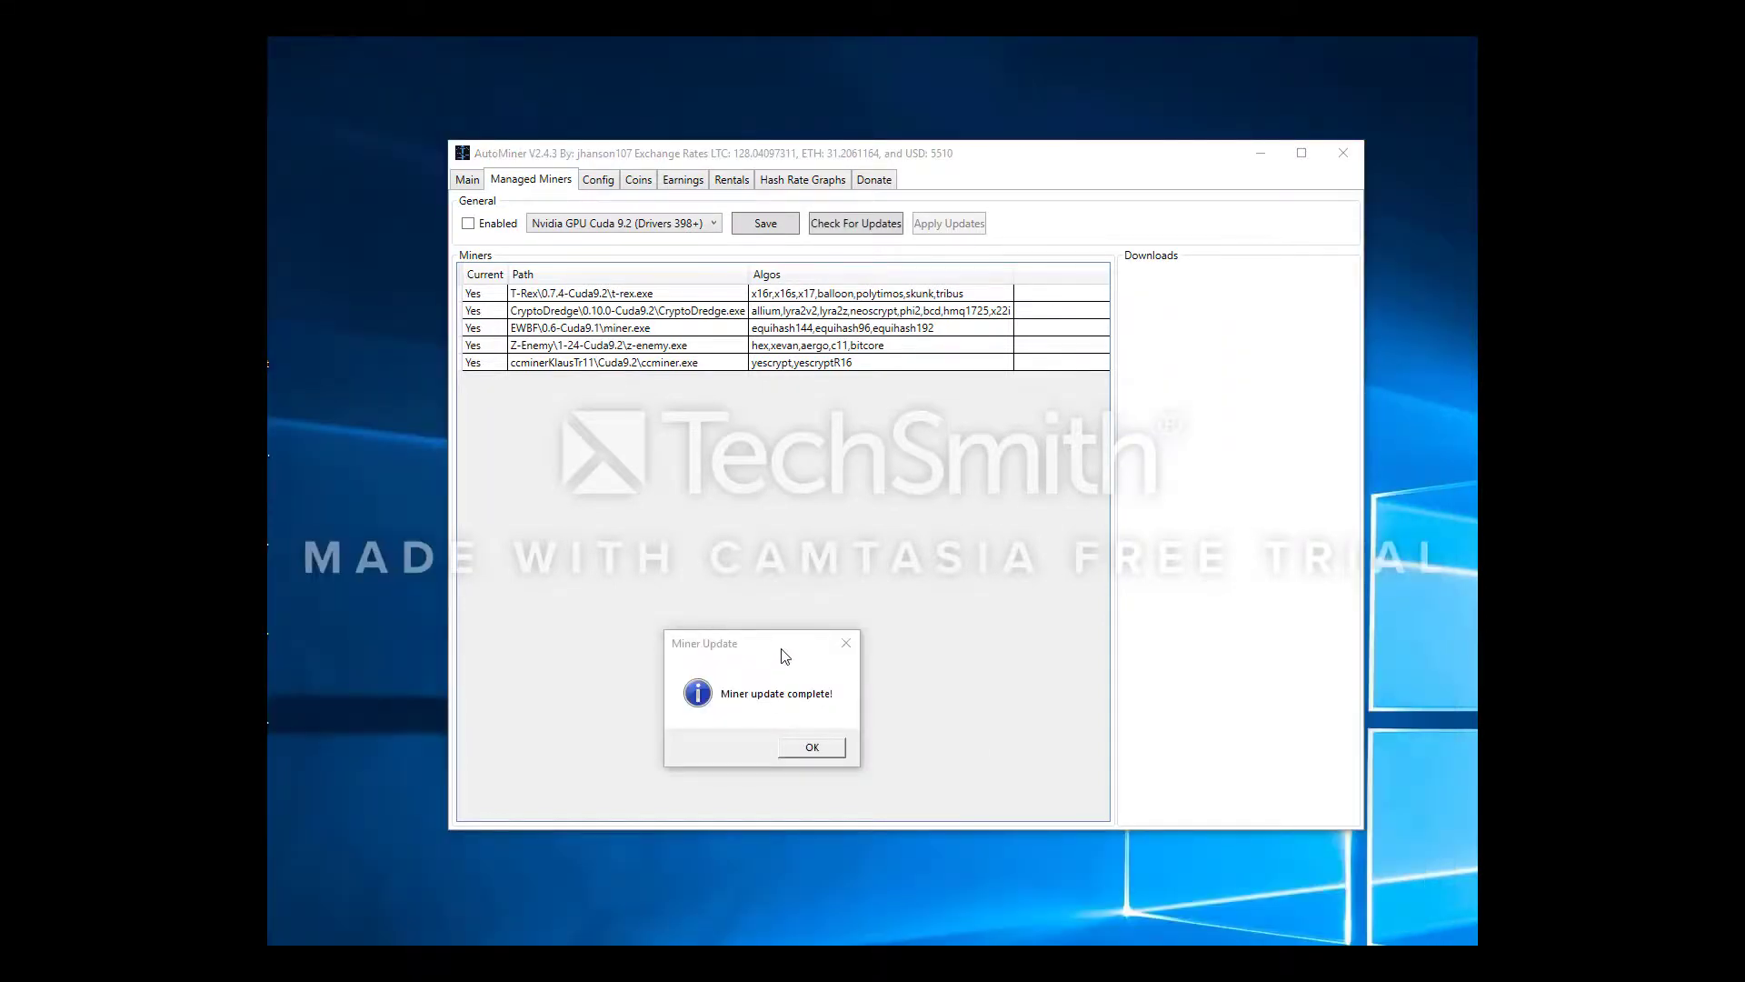
drag(762, 643, 773, 514)
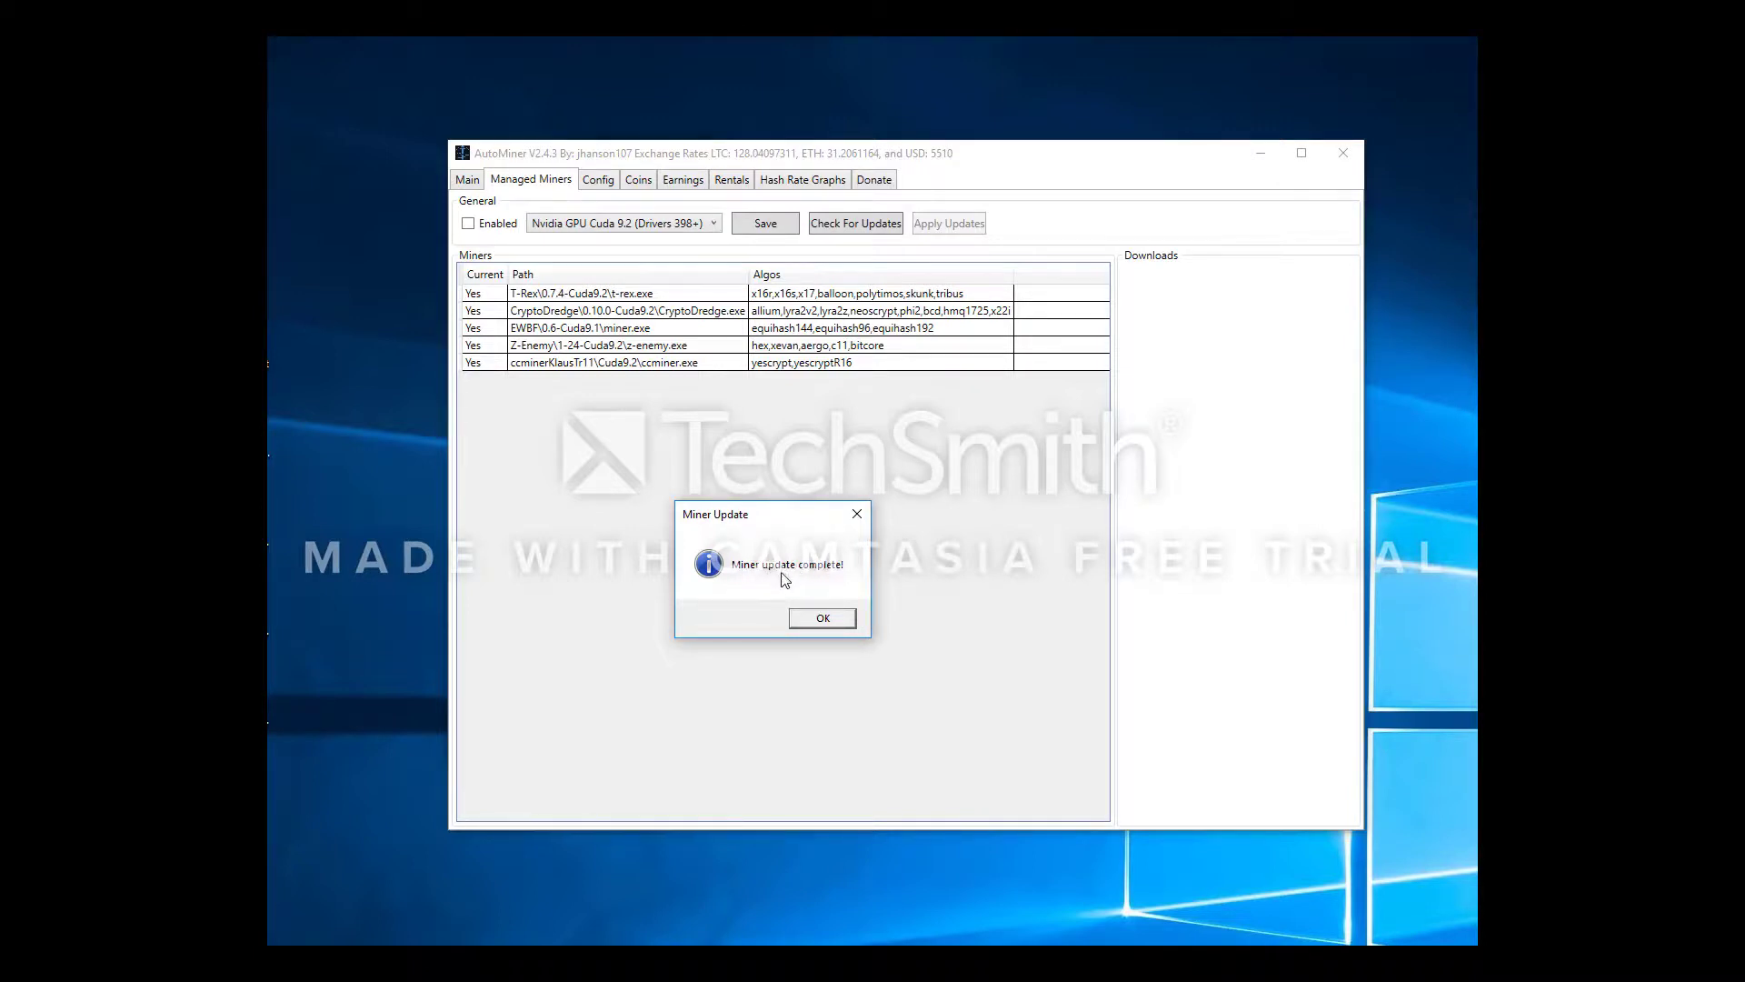
click(548, 936)
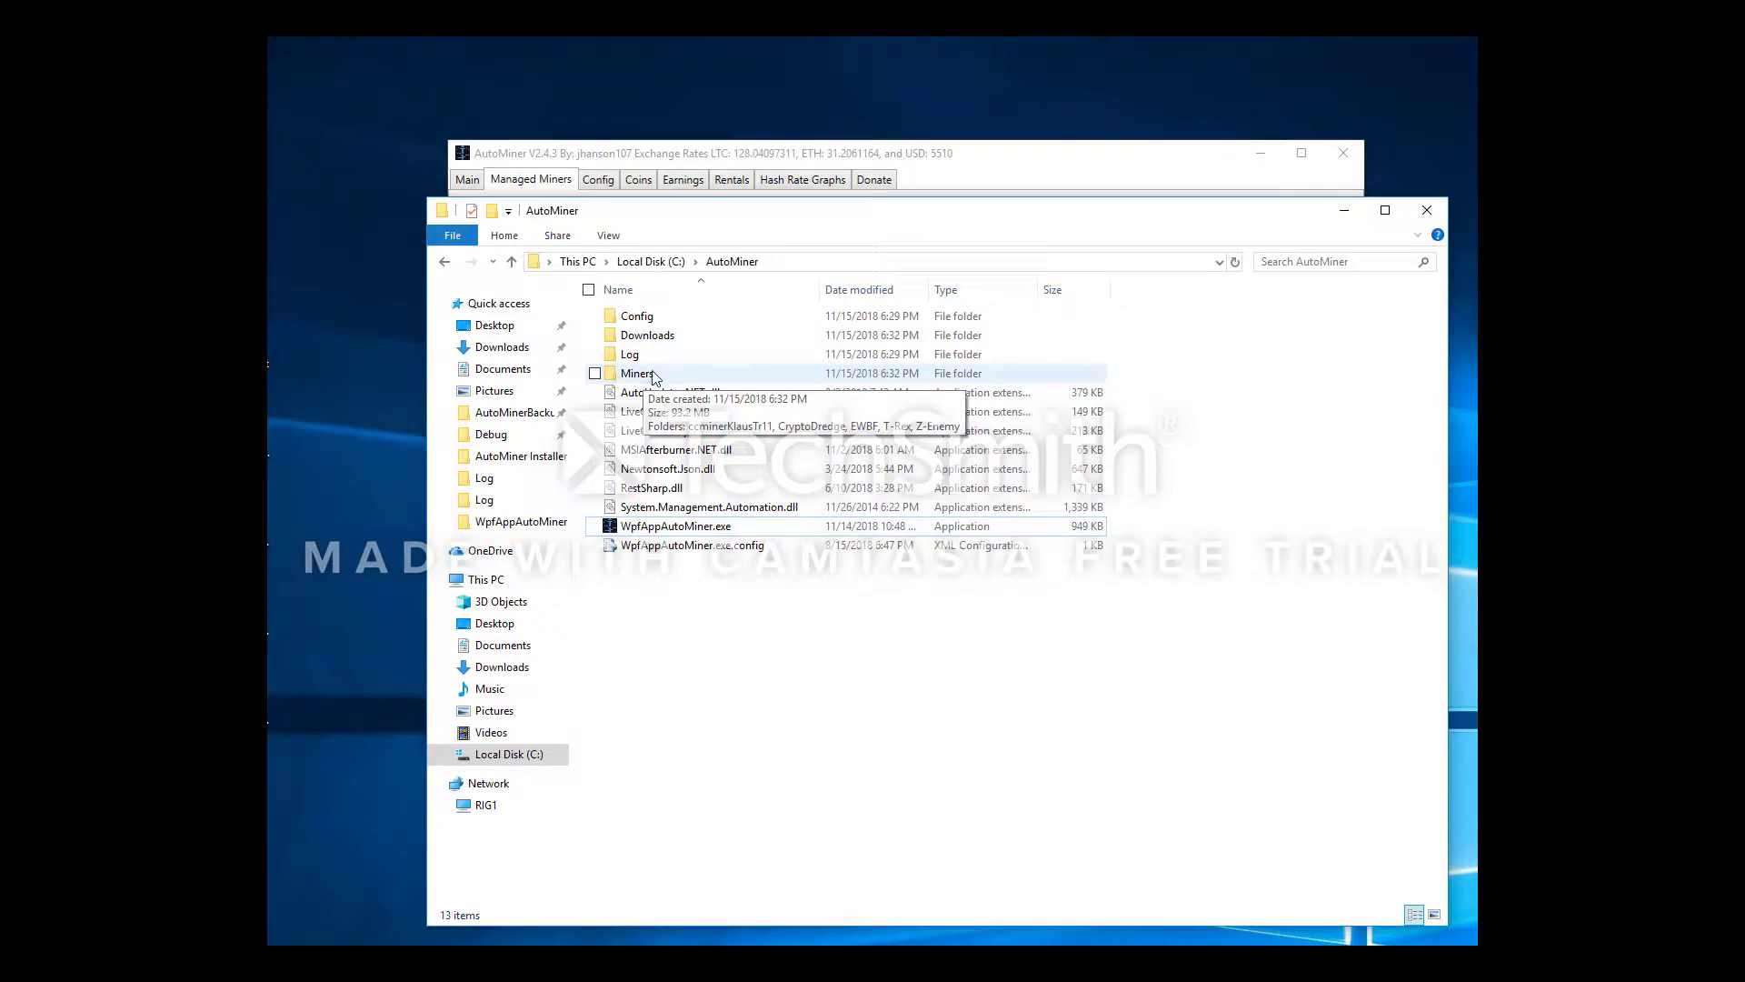
Inspect ccminerKlausTr11 in C:\AutoMiner\Miners, return to C:\AutoMiner, and minimize Explorer
double_click(652, 375)
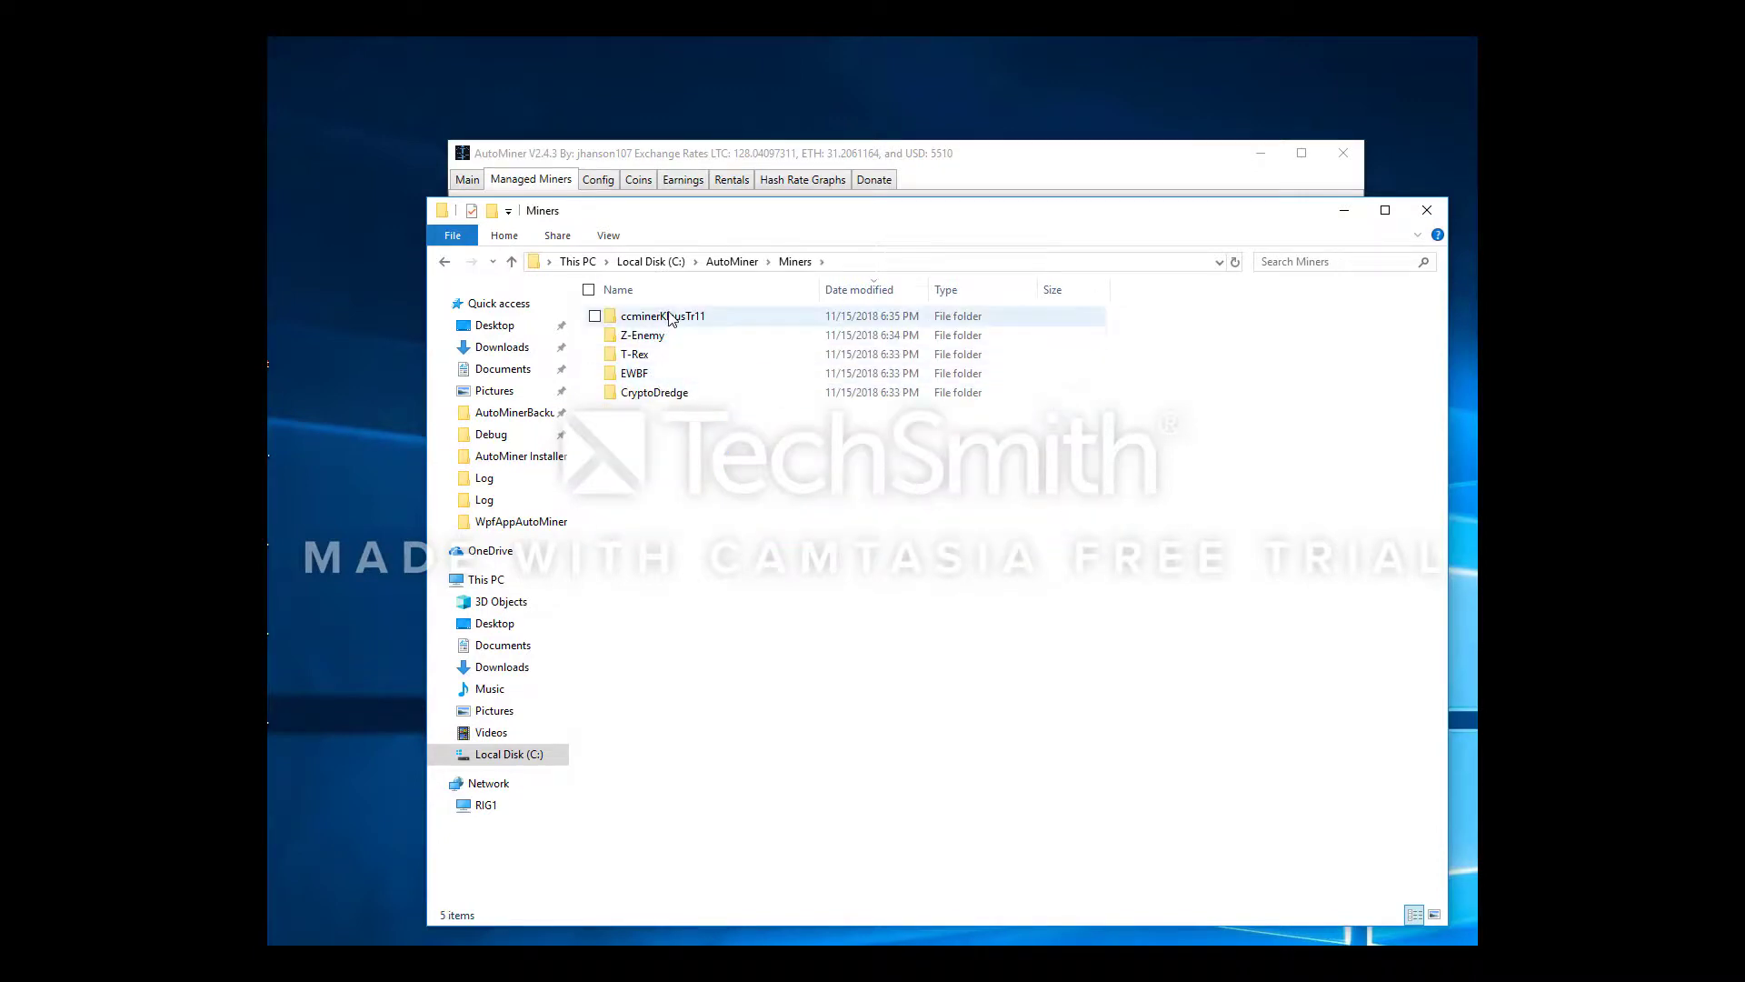
double_click(680, 318)
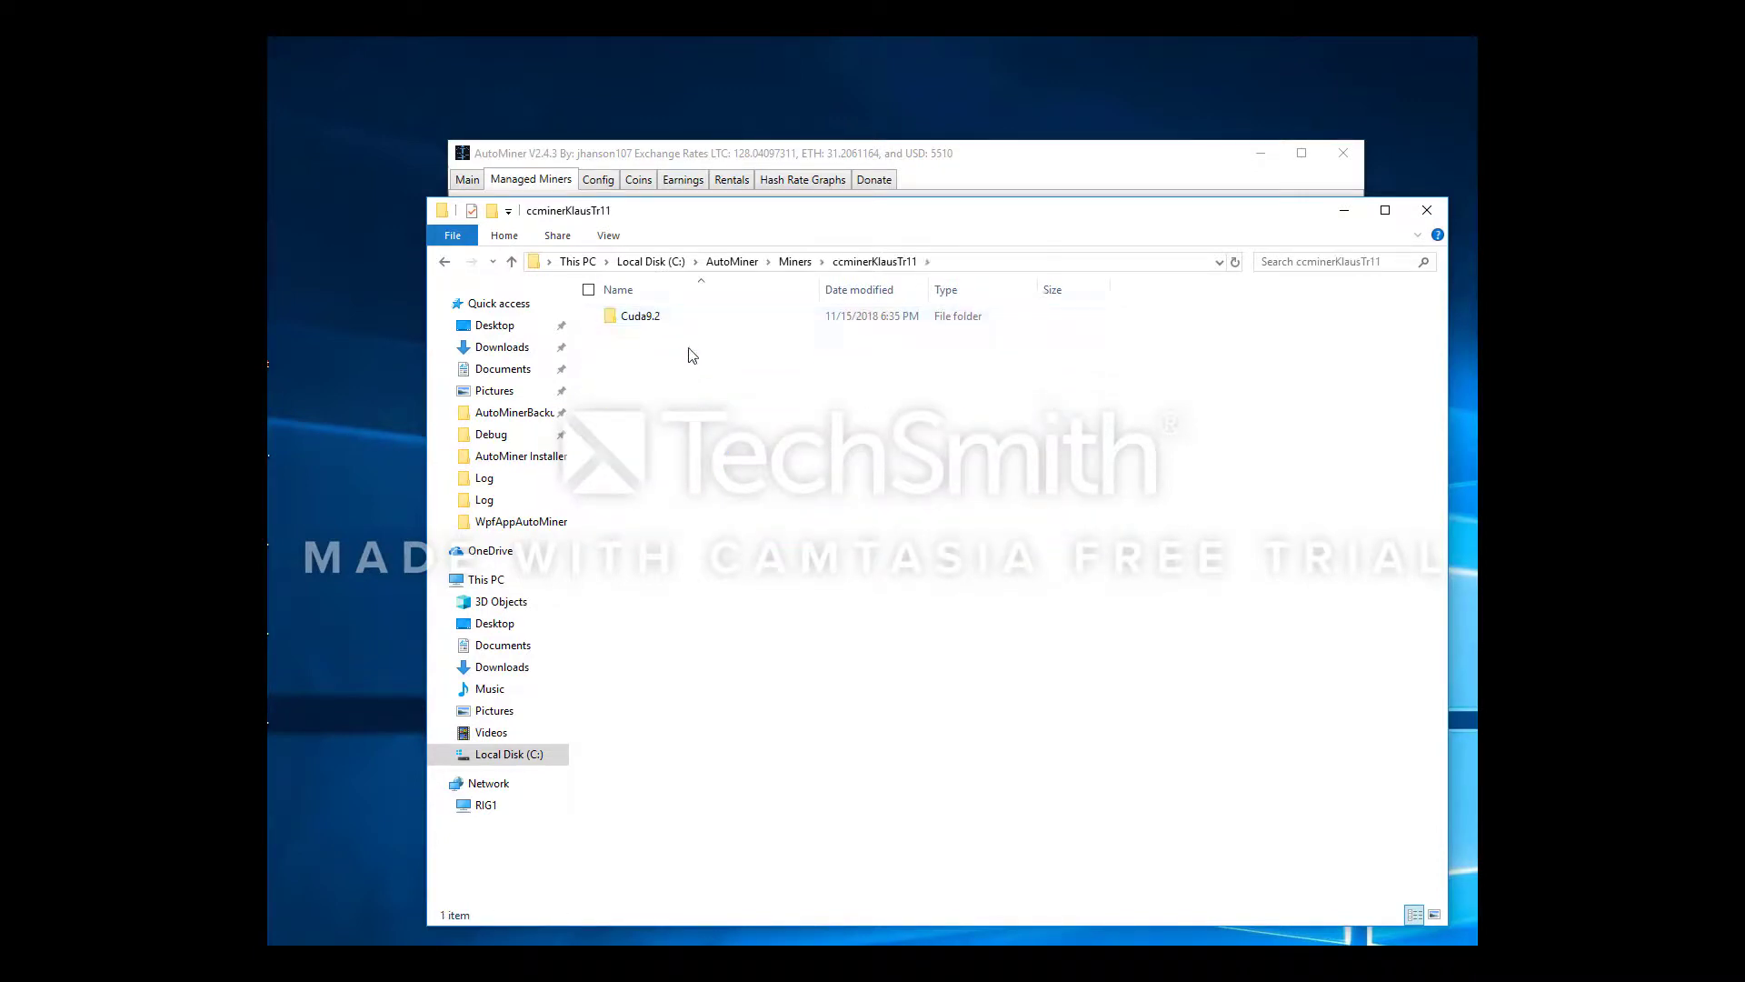
key(alt+Left)
key(alt+Left)
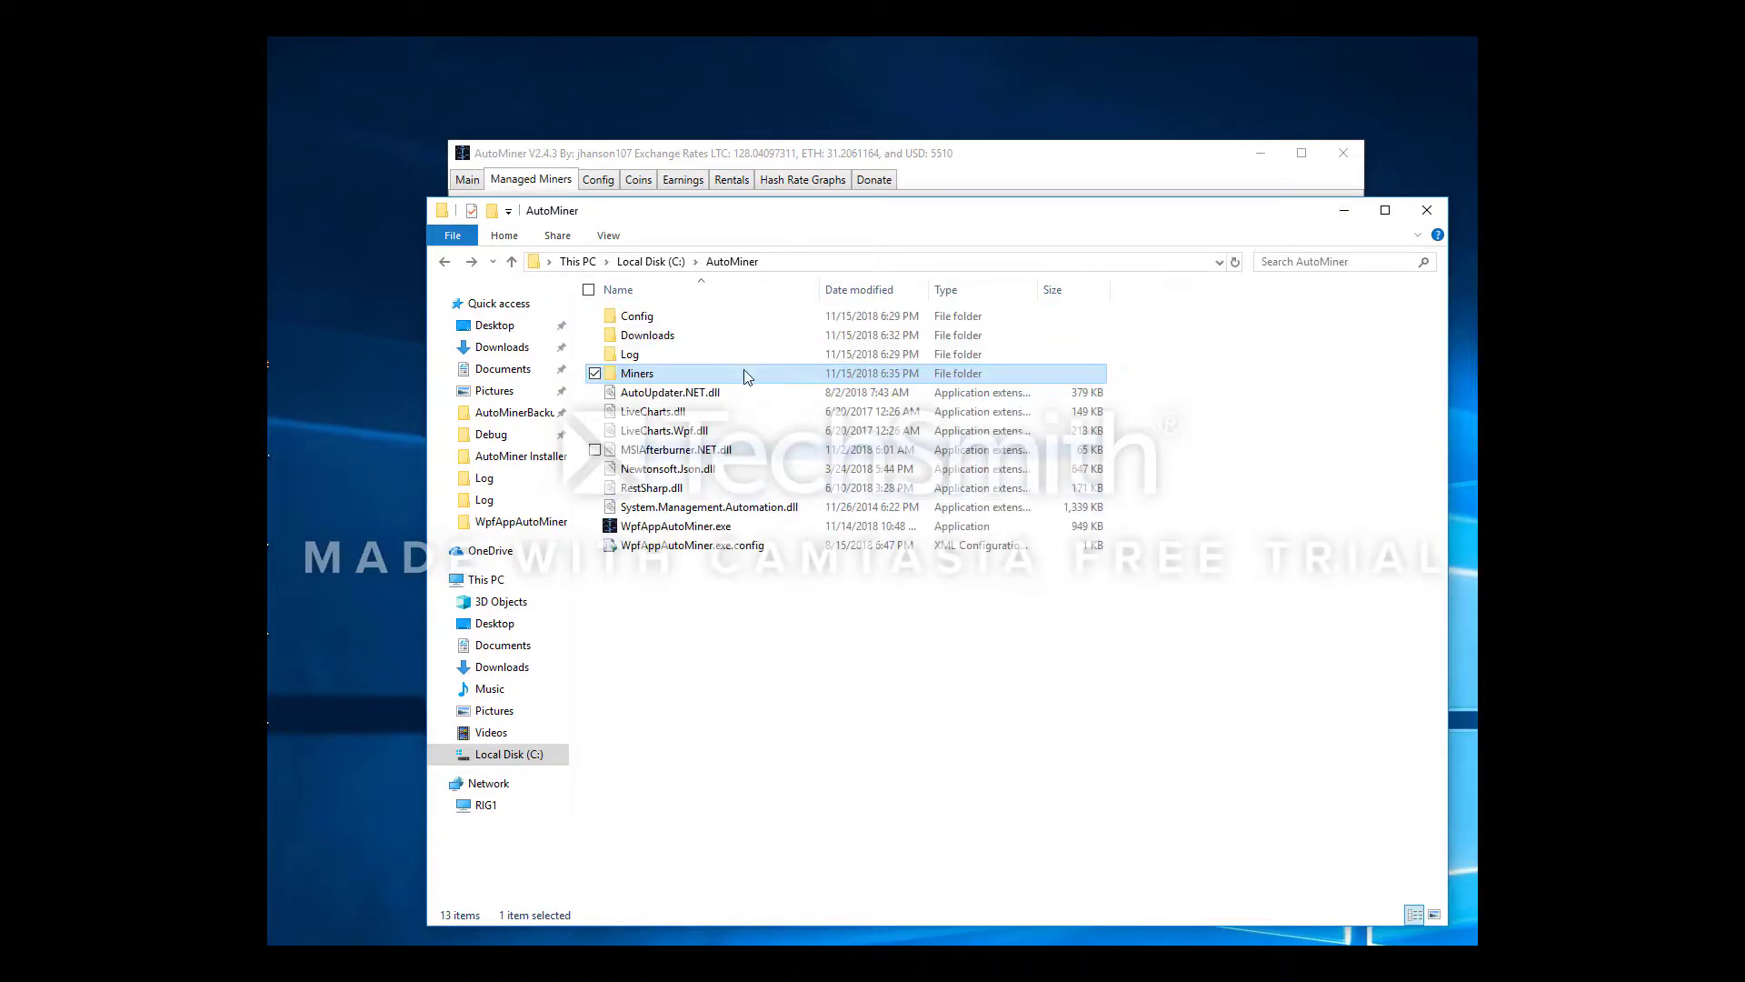
click(798, 264)
click(810, 596)
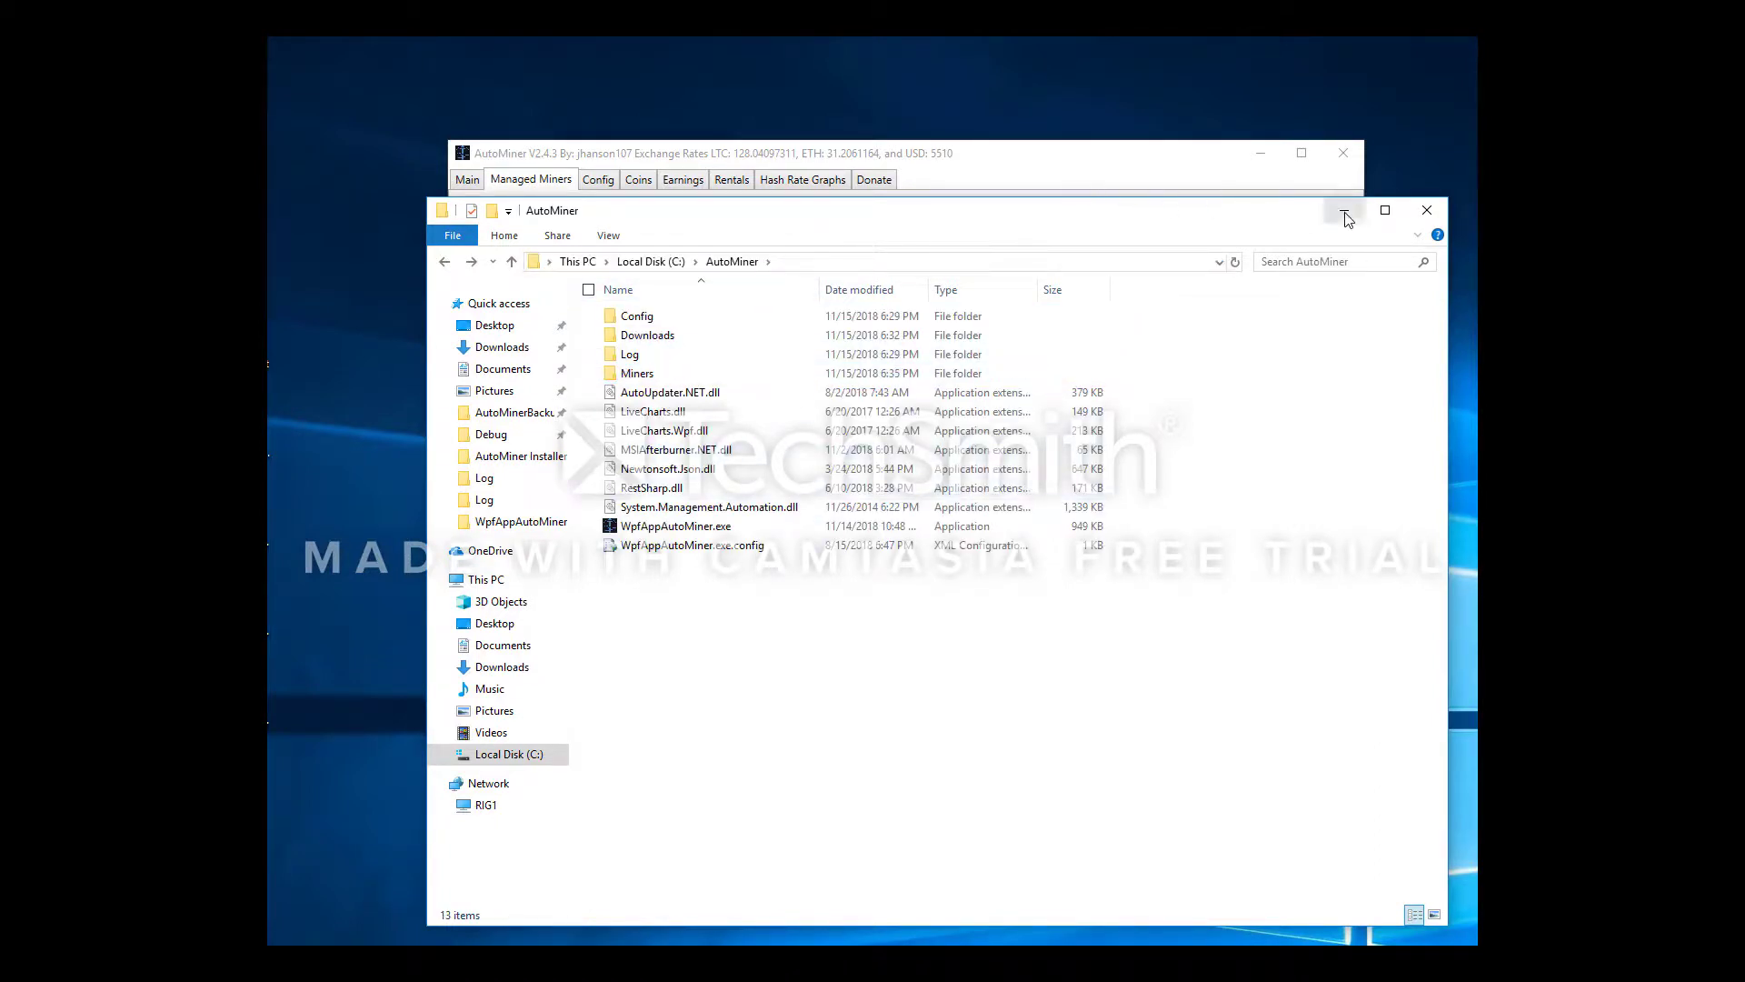
Dismiss the update message and rename the worker from AutoMiner1 to AutoMinerTest in Config
click(824, 619)
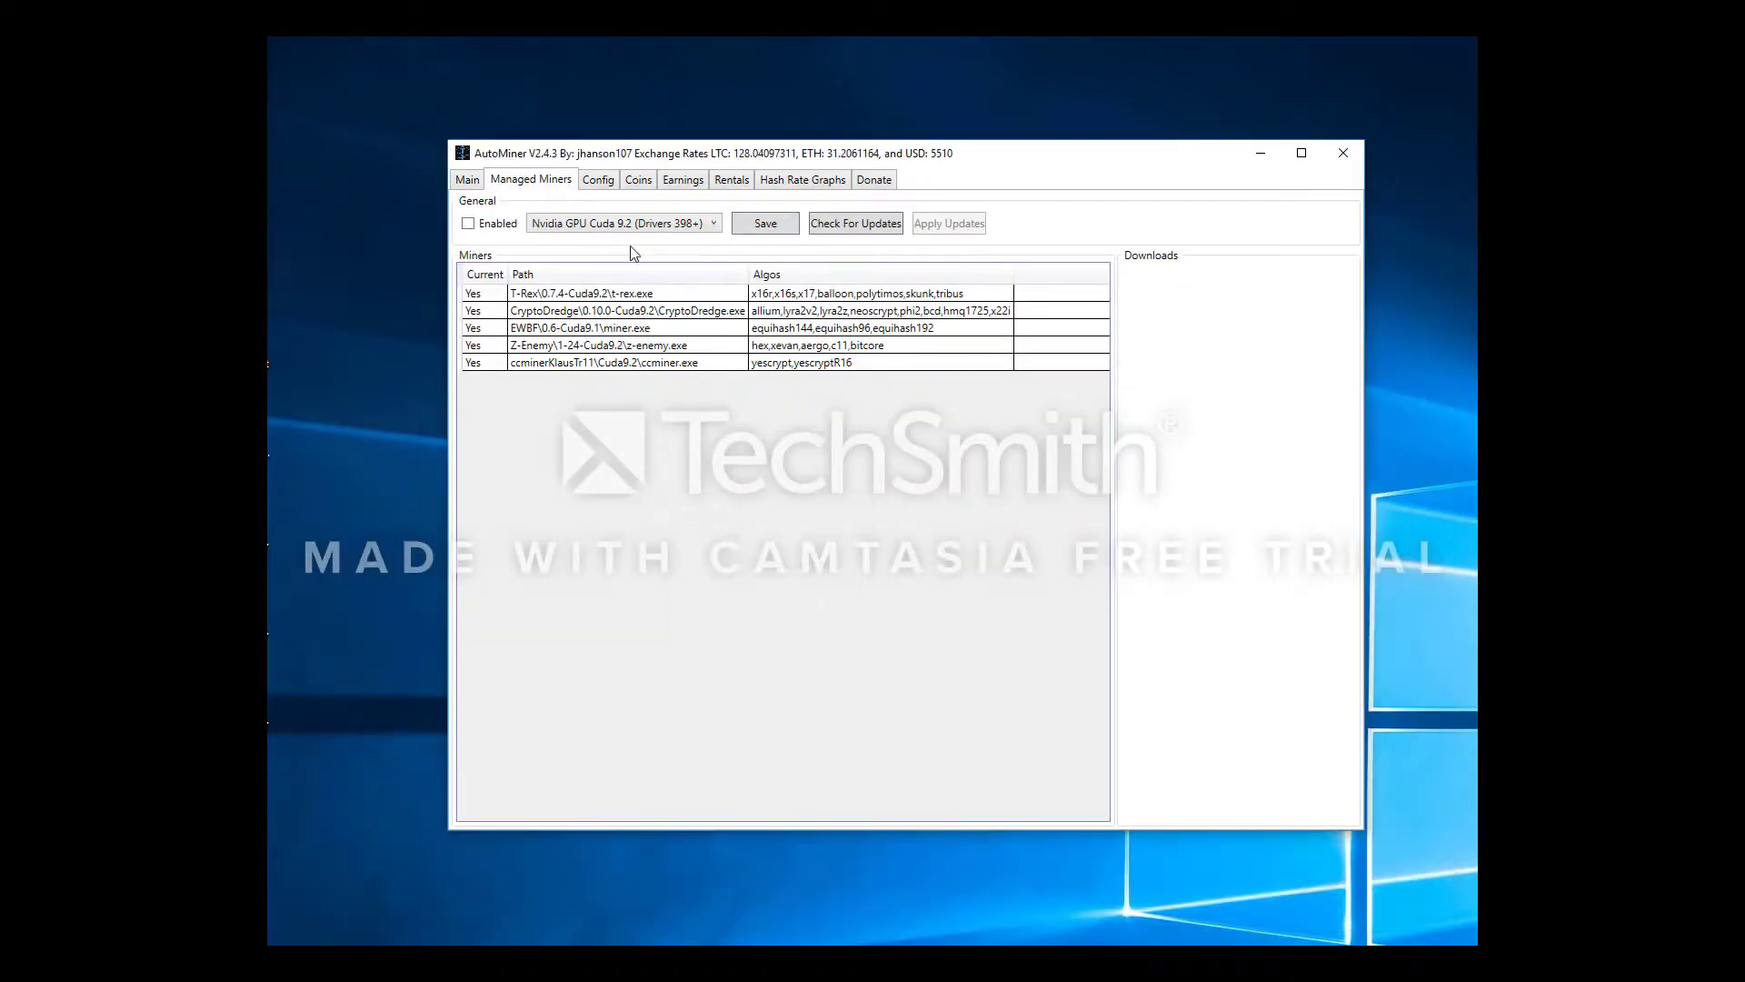
click(599, 180)
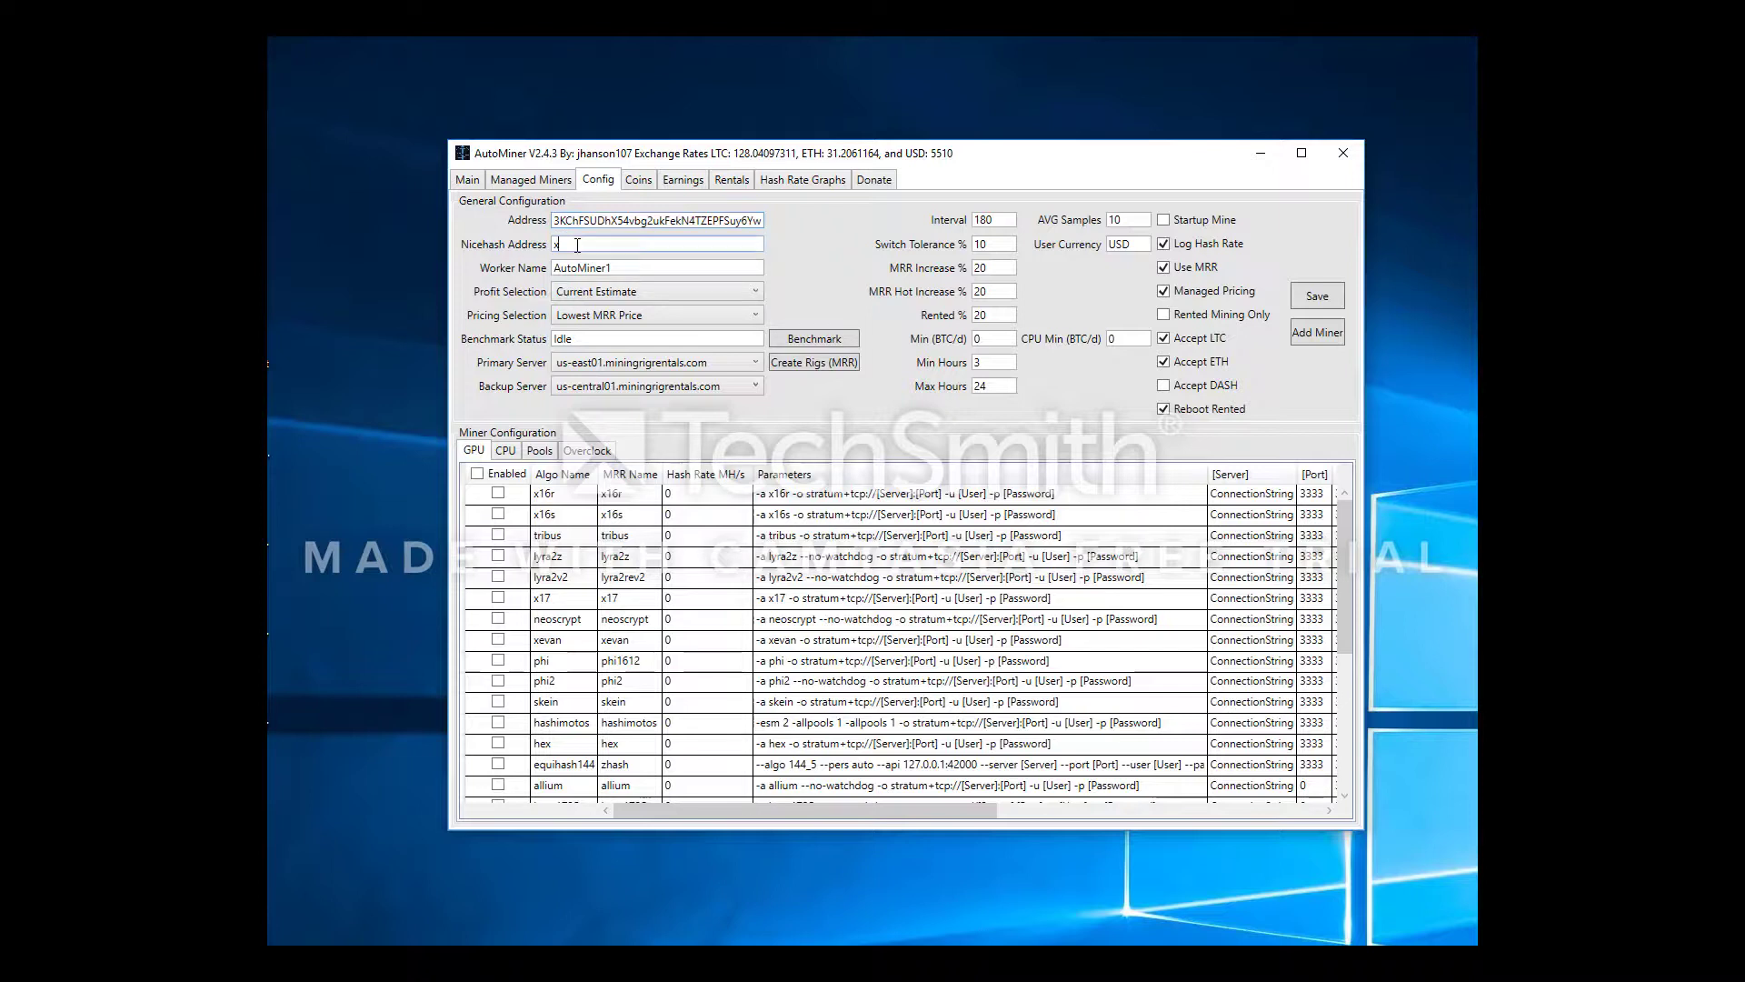
click(584, 245)
click(635, 269)
drag(646, 271, 529, 273)
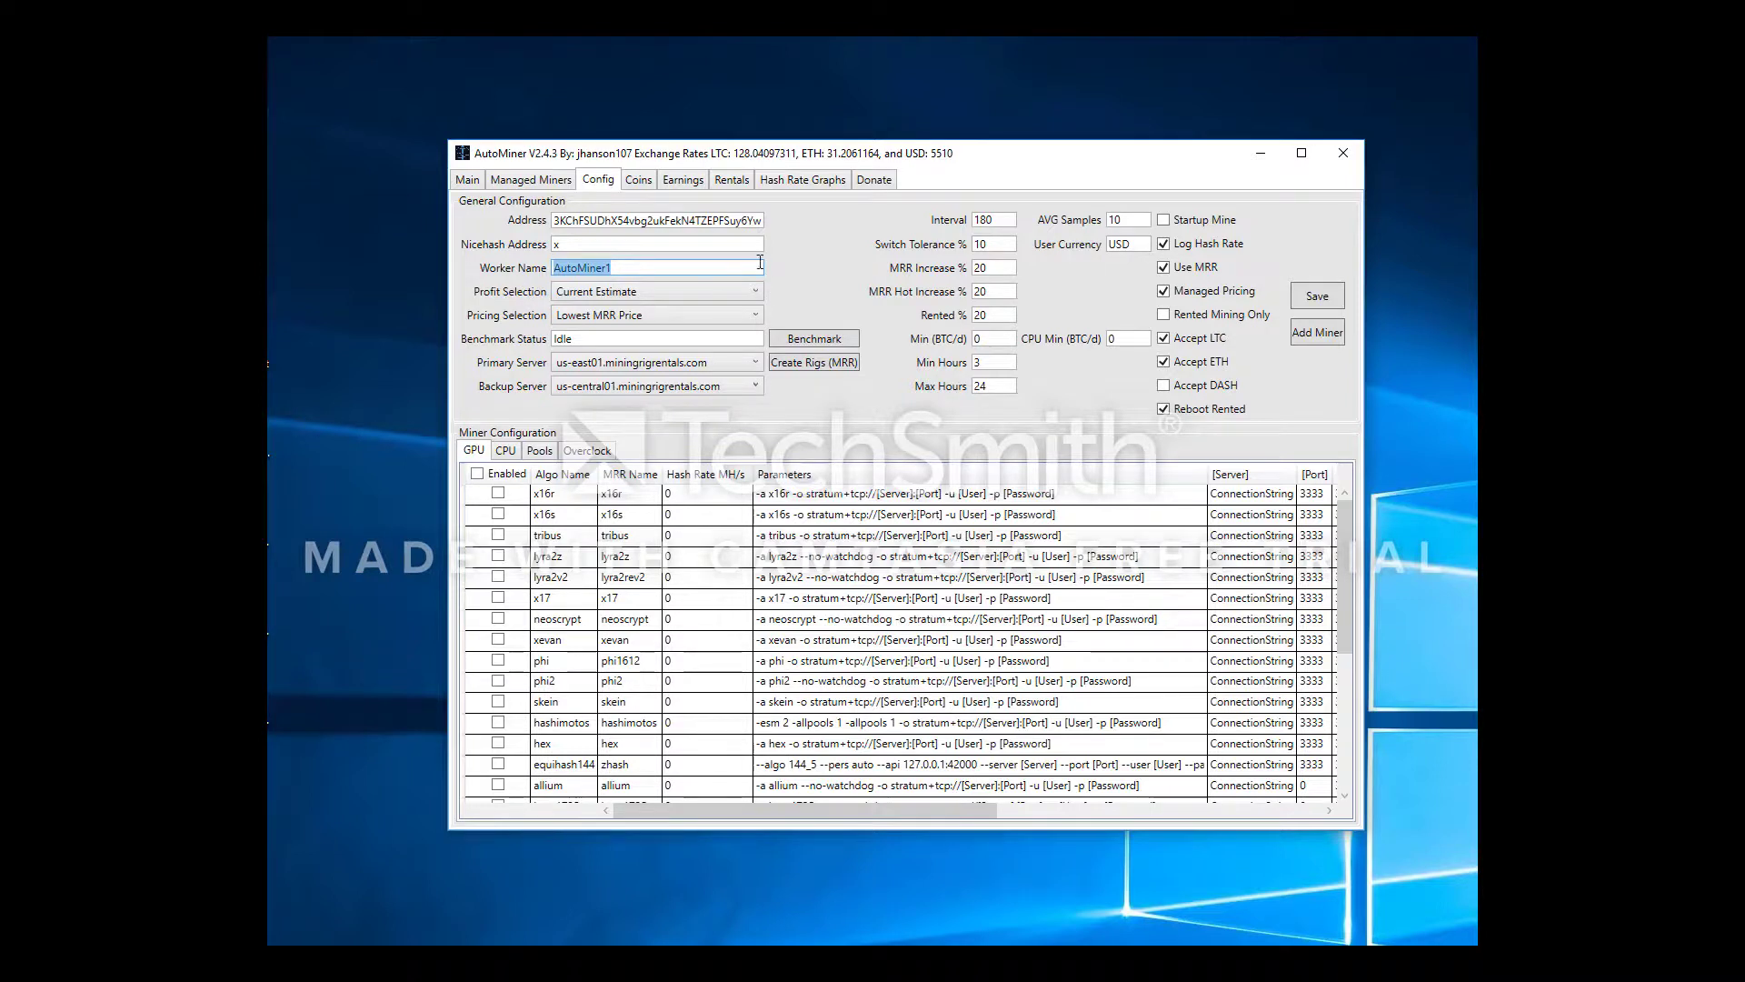
click(639, 269)
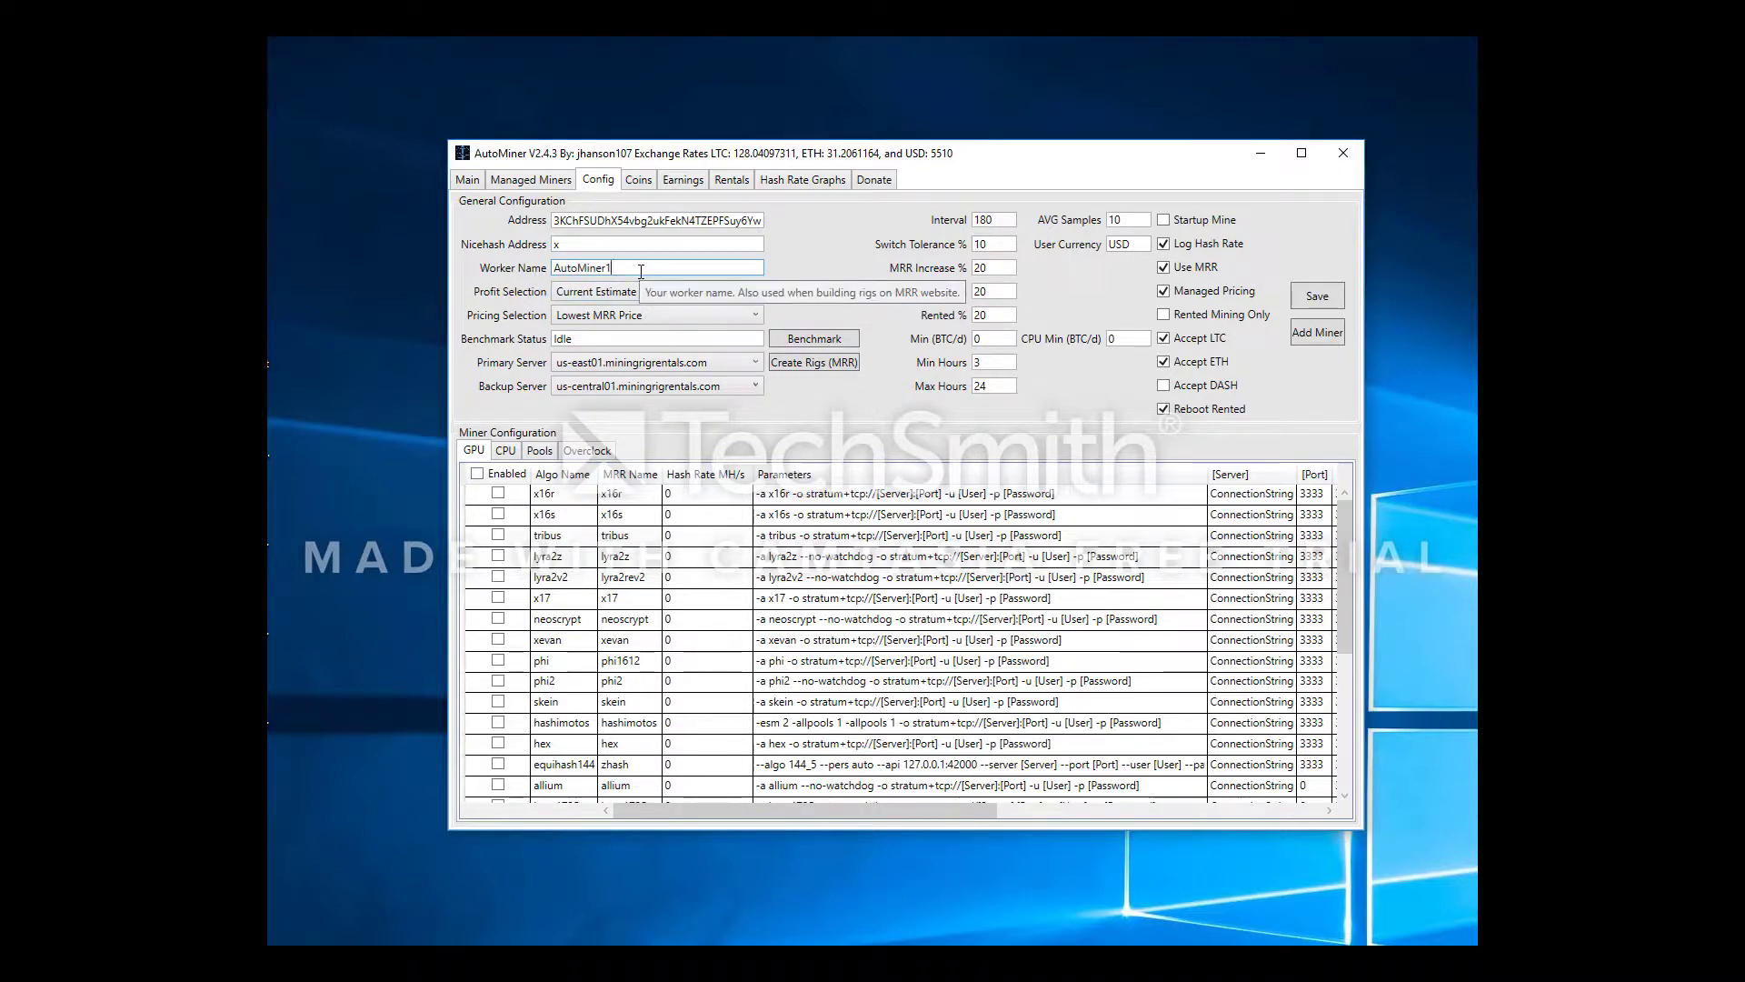
key(BackSpace)
text(Test)
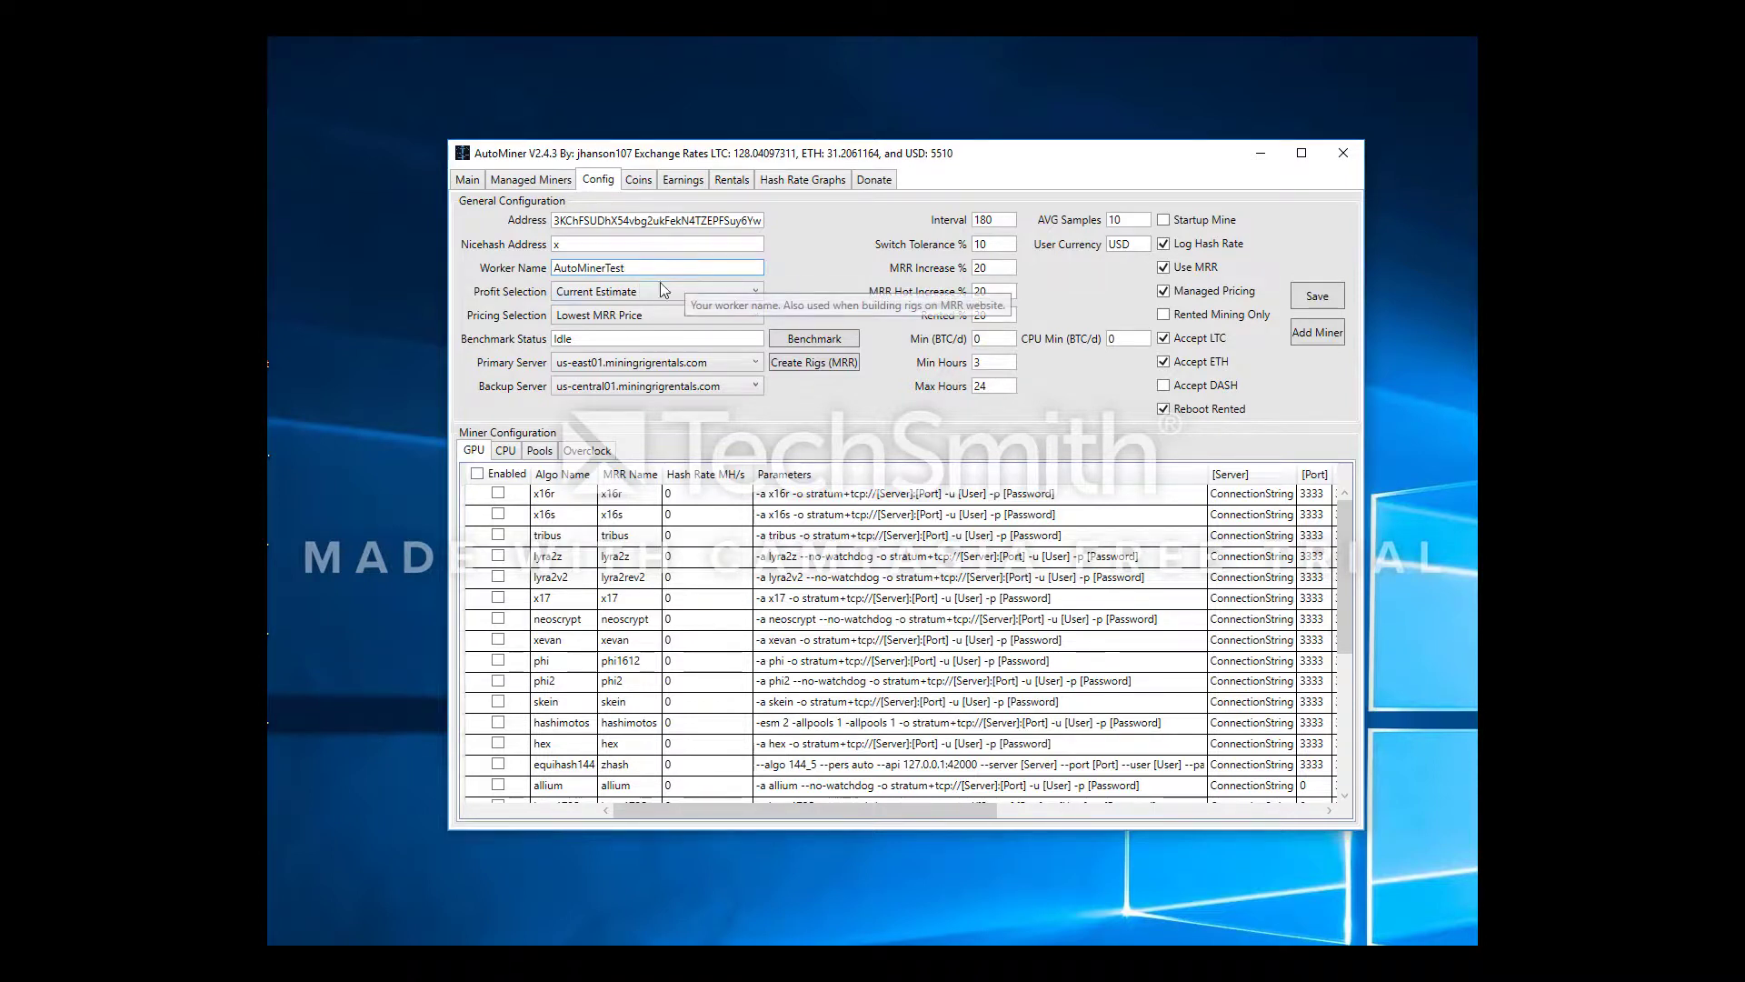
Set Profit Selection to 24h Actual instead of Current Estimate
click(609, 293)
click(635, 292)
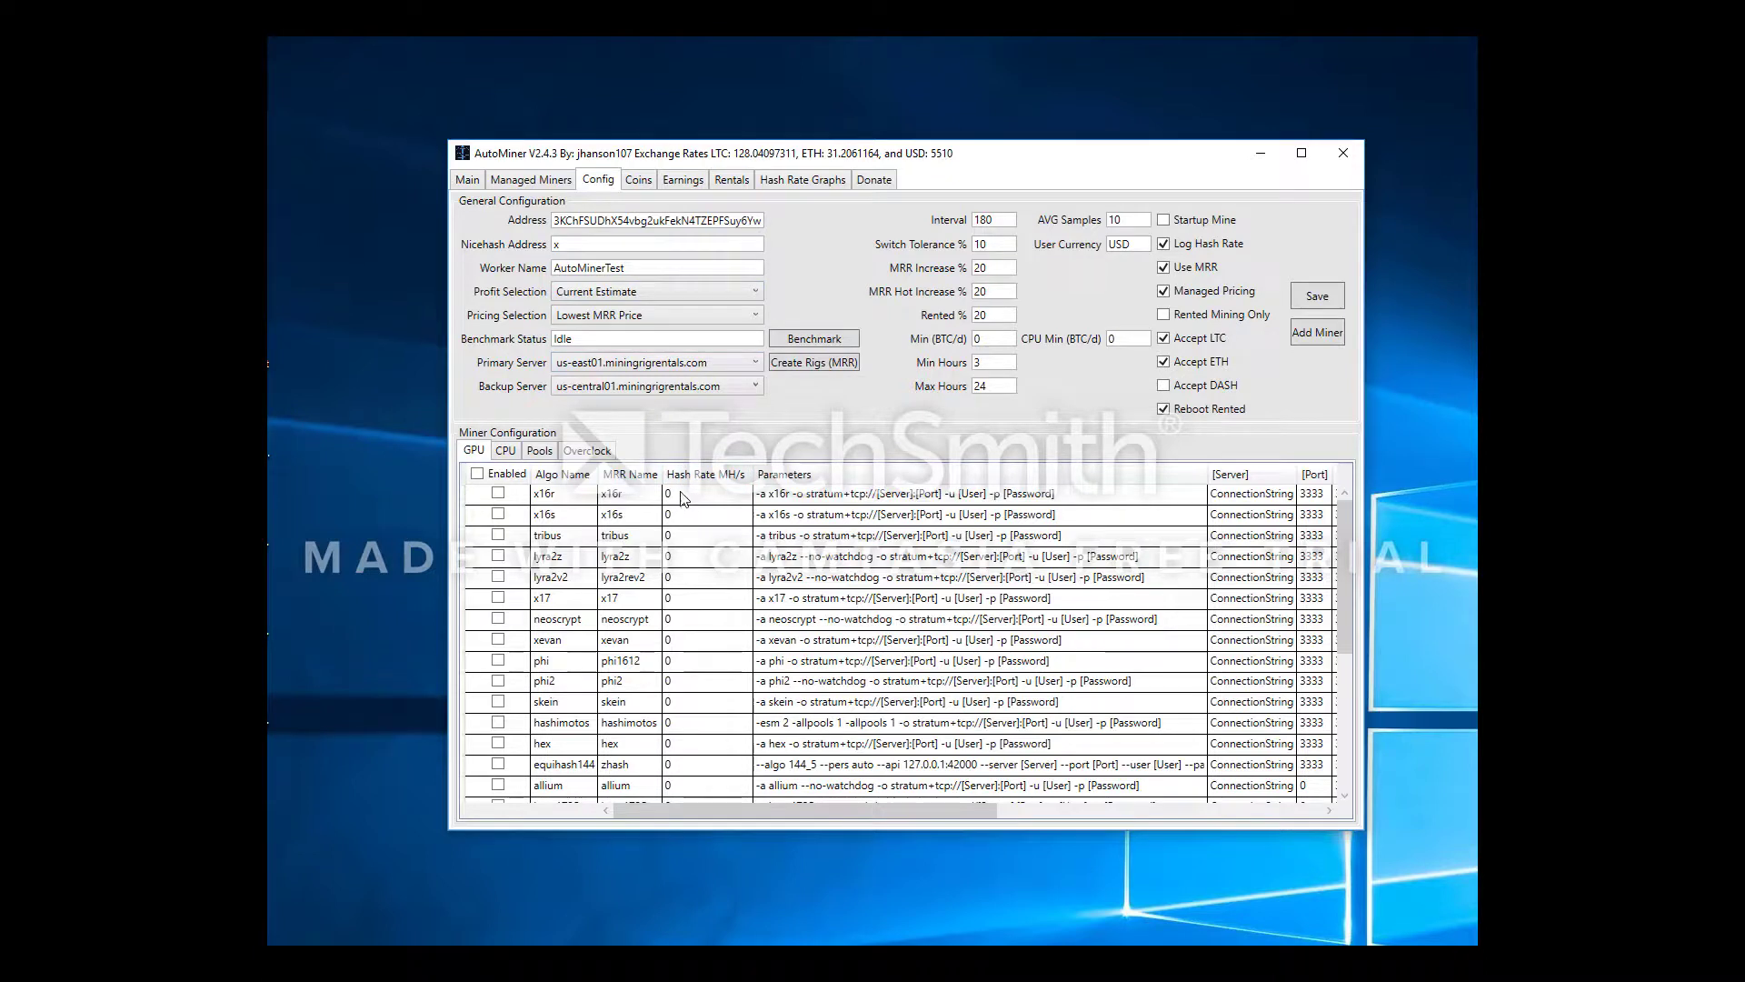
click(669, 291)
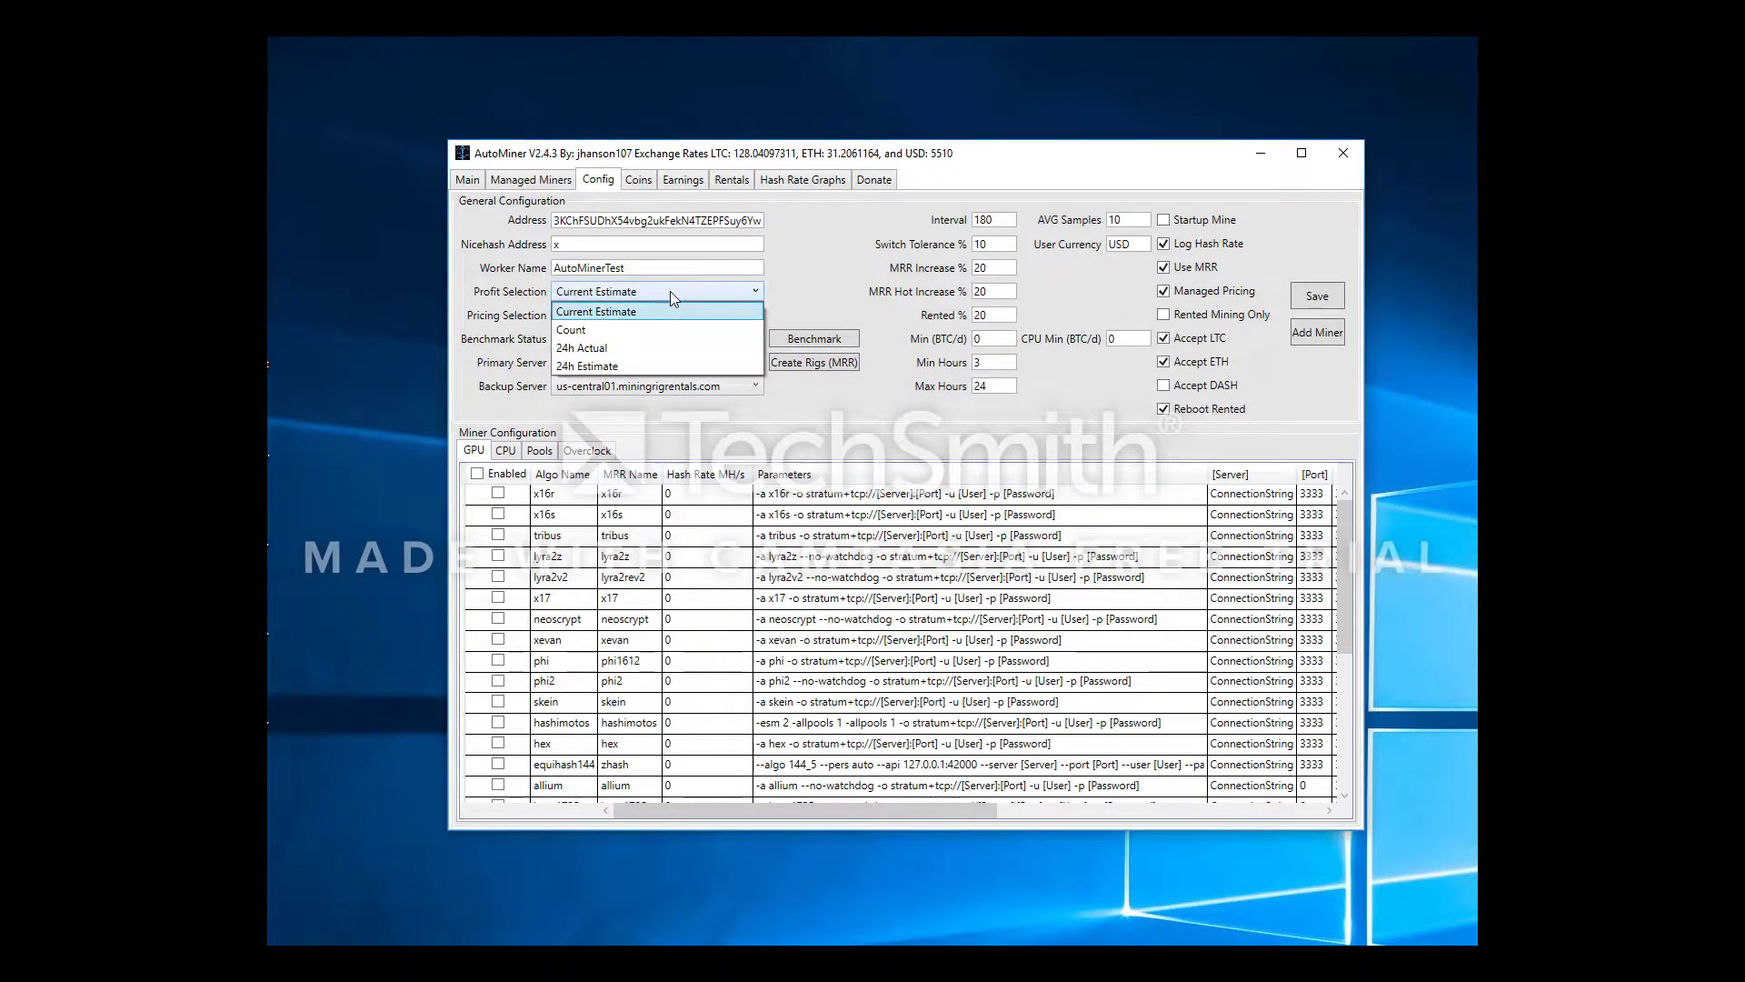
click(669, 291)
click(669, 291)
click(669, 291)
click(670, 292)
click(675, 307)
click(676, 303)
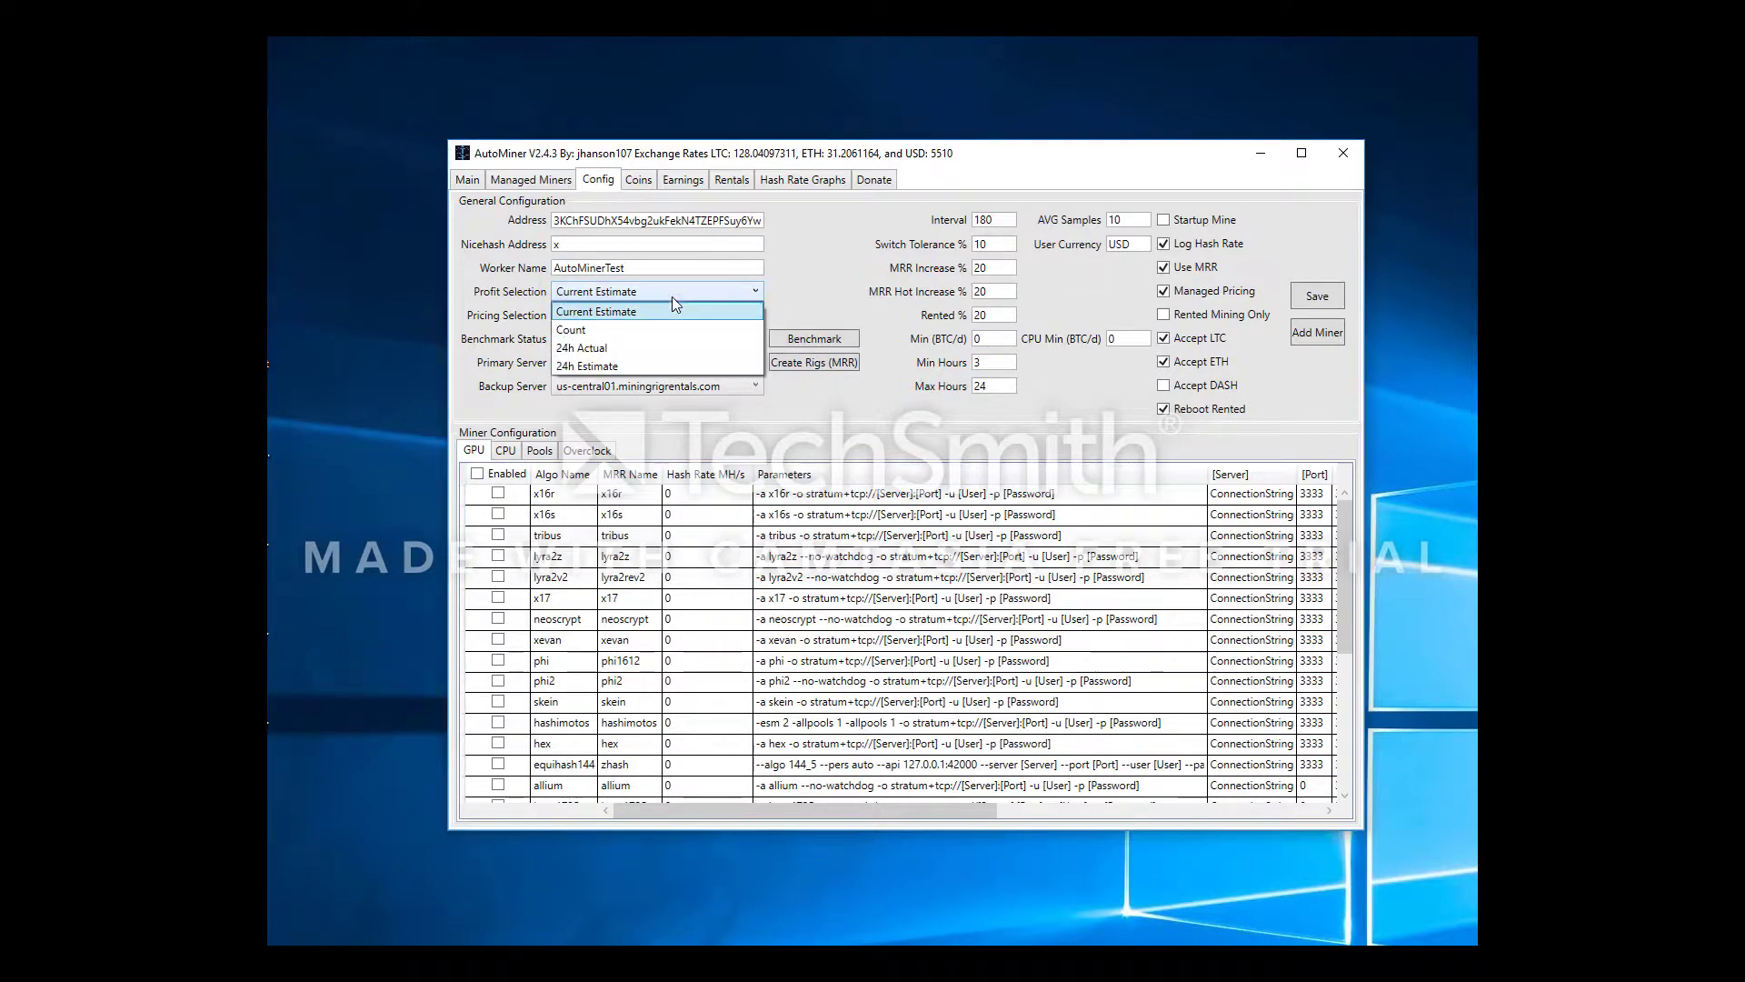
click(672, 349)
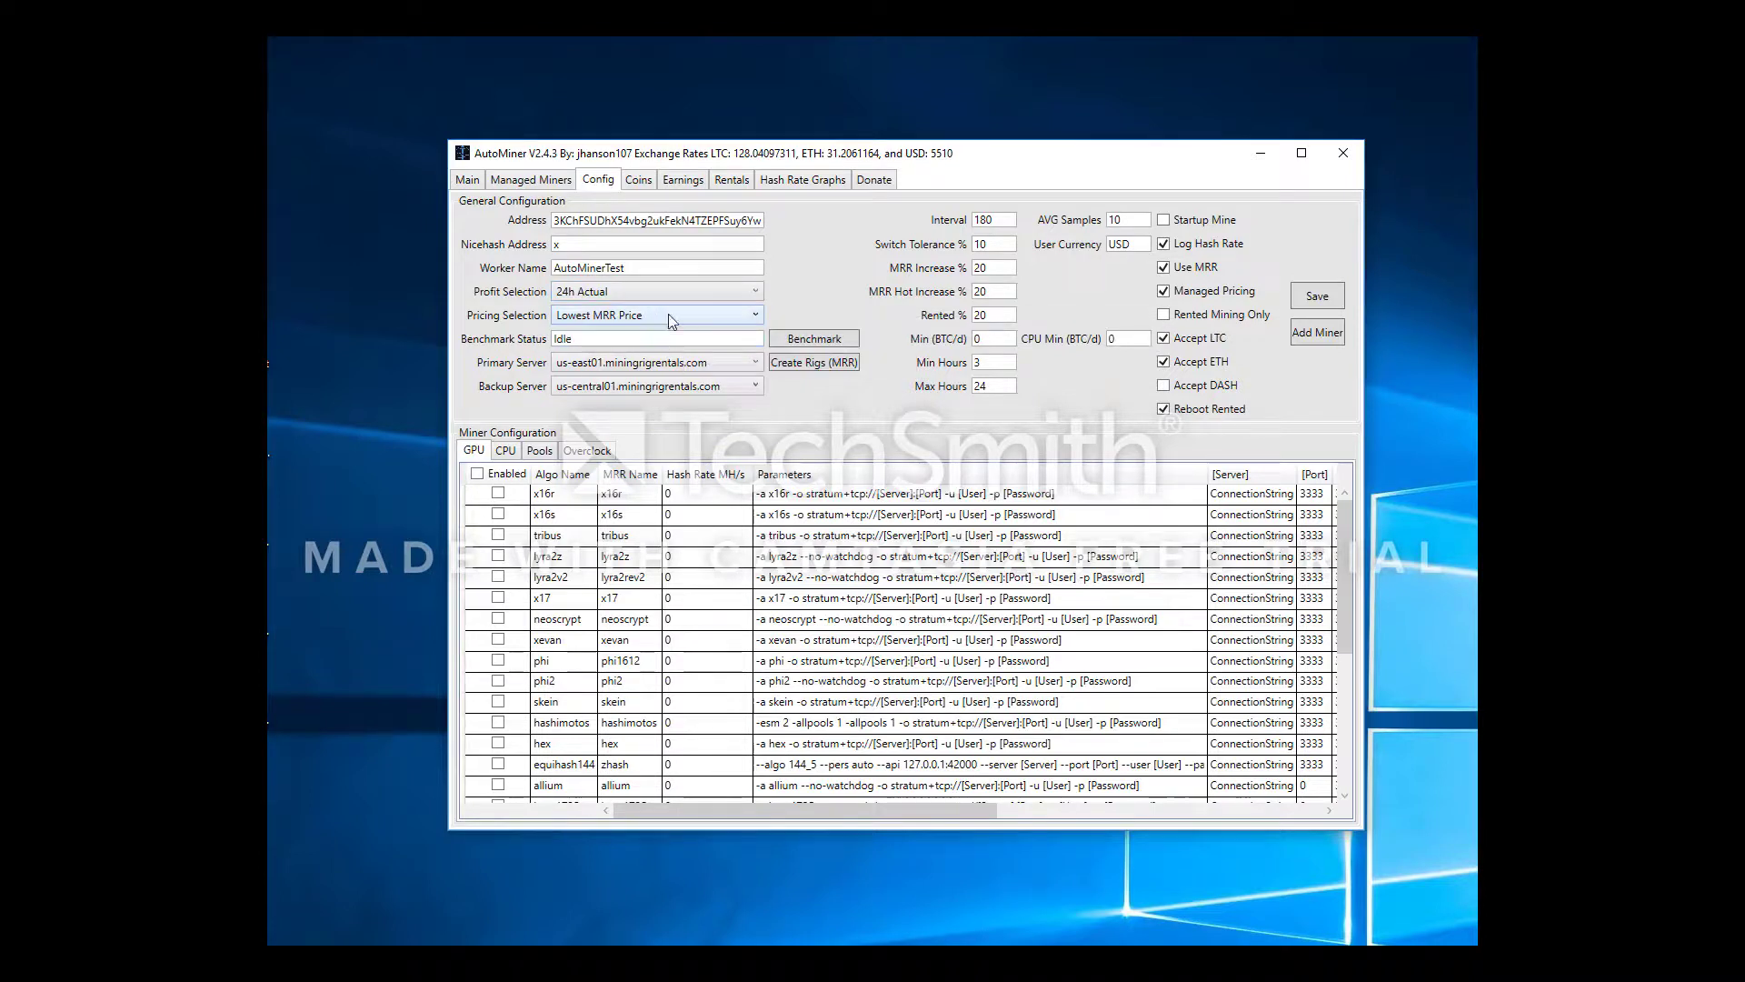
Review the Pricing Selection options and keep it at Lowest MRR Price
click(698, 320)
click(702, 327)
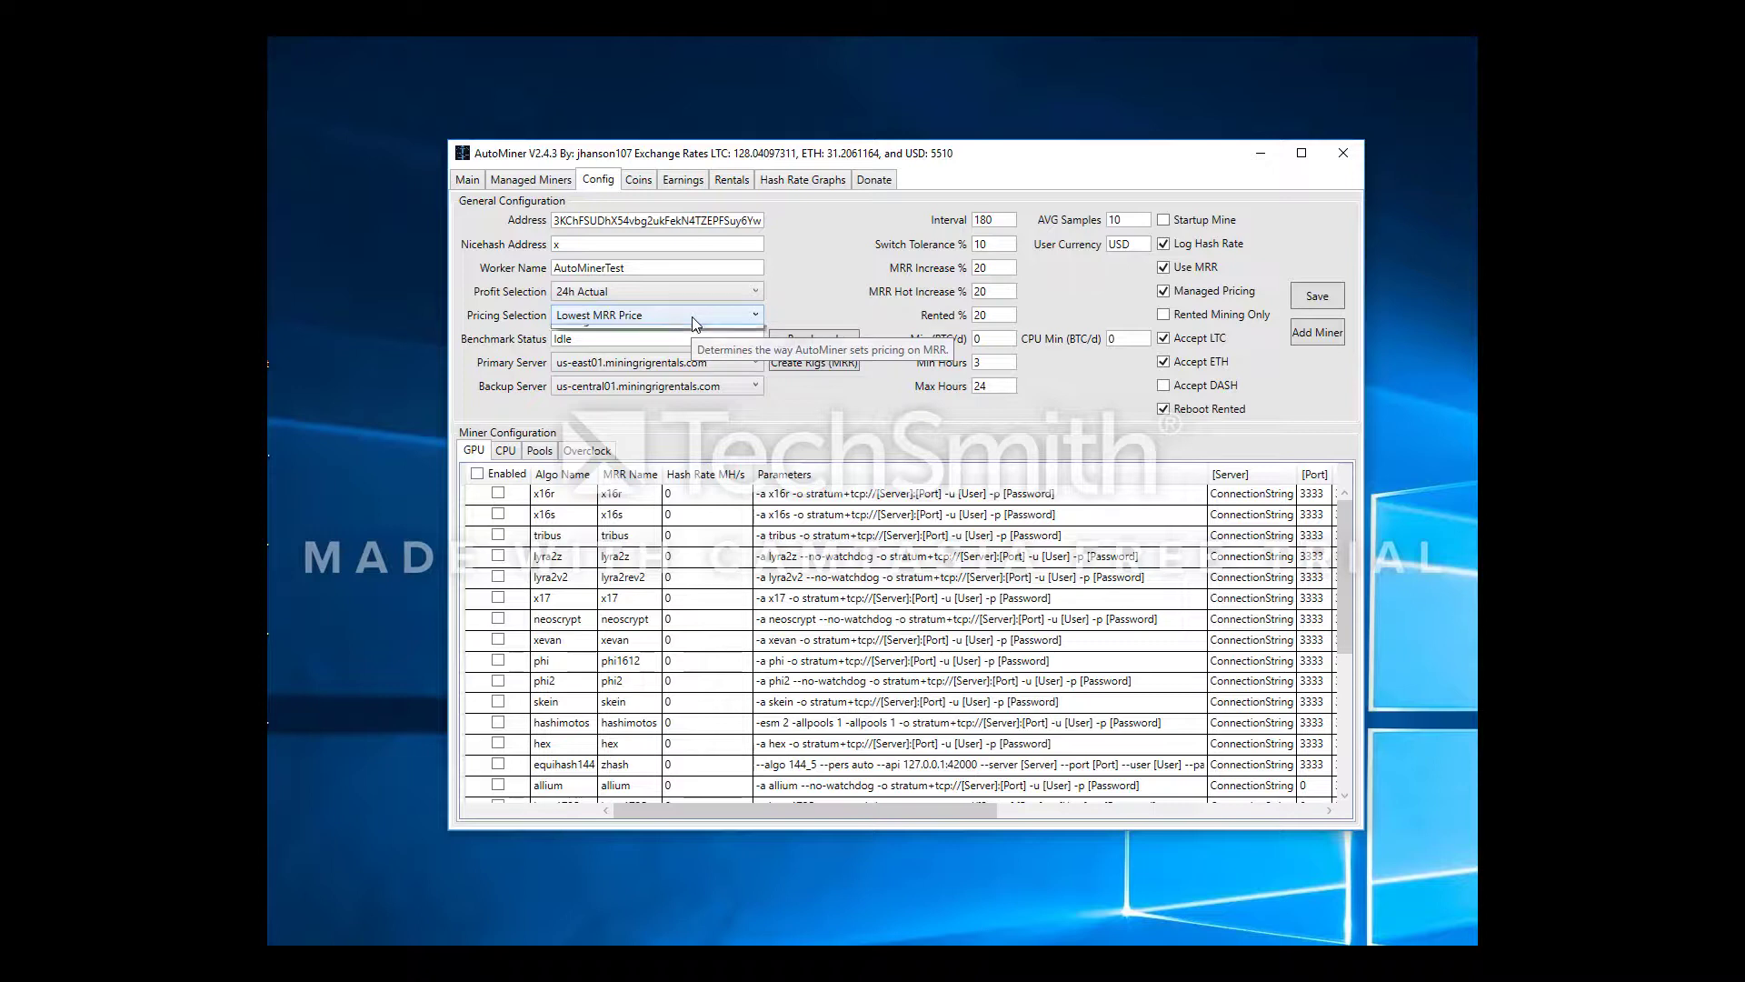
click(693, 318)
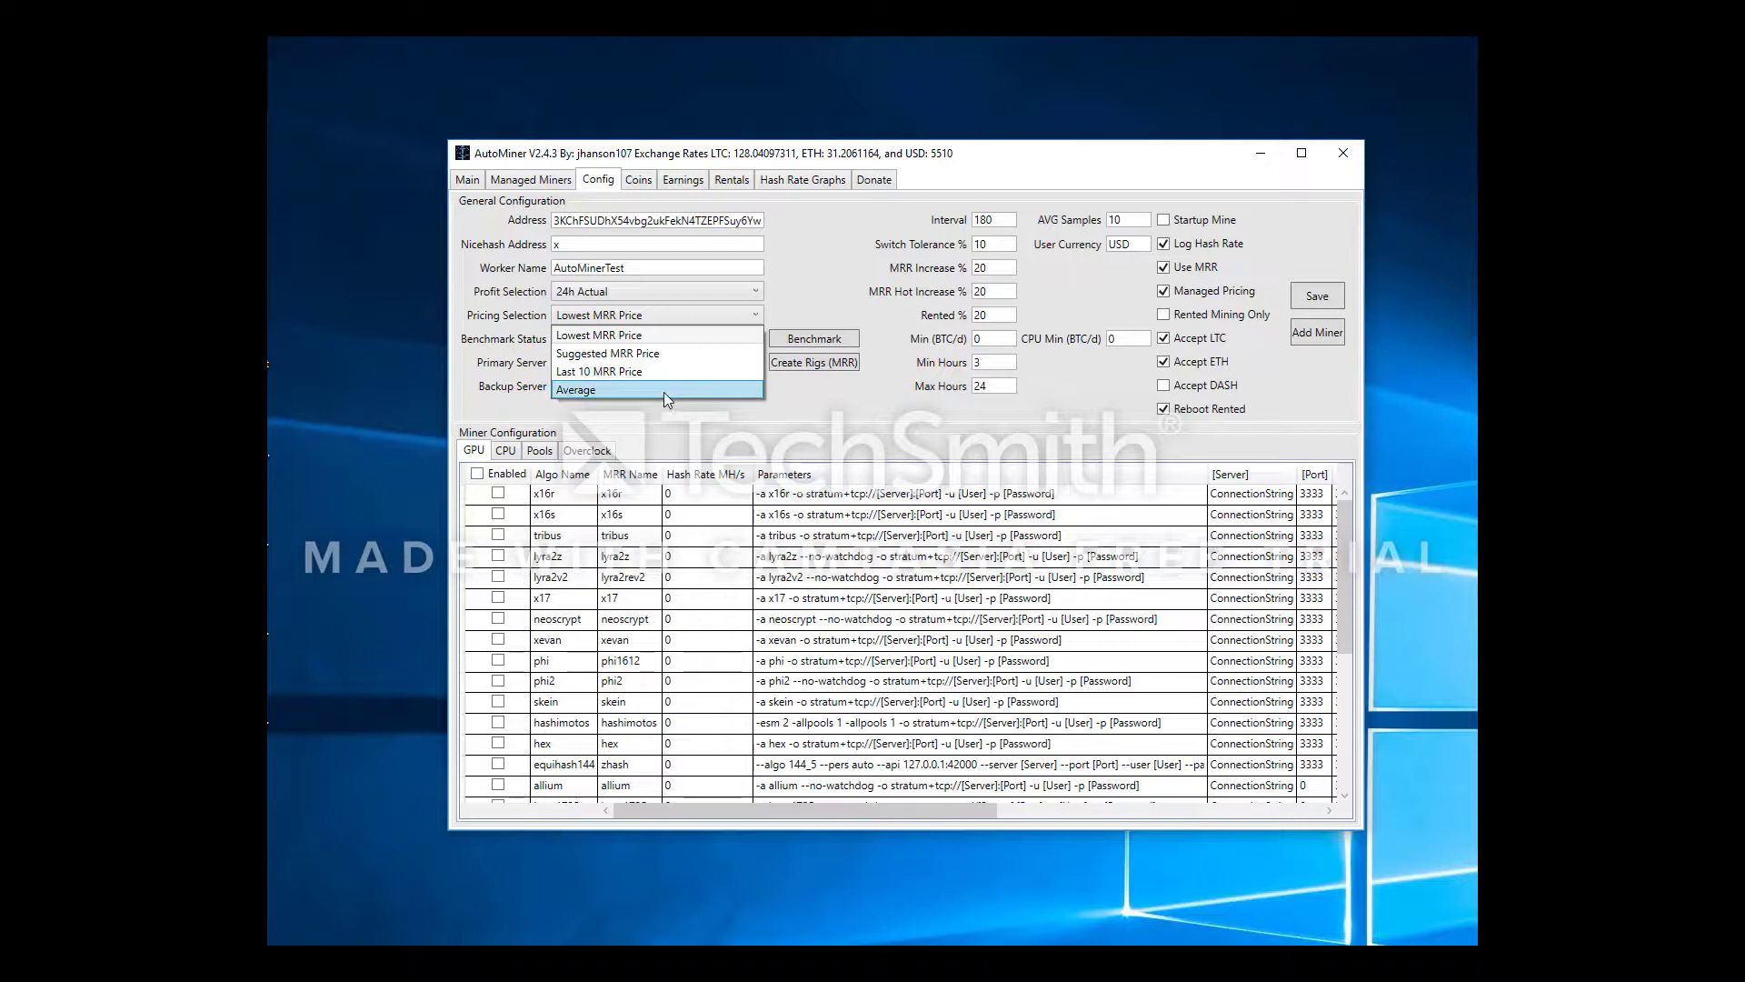
click(642, 335)
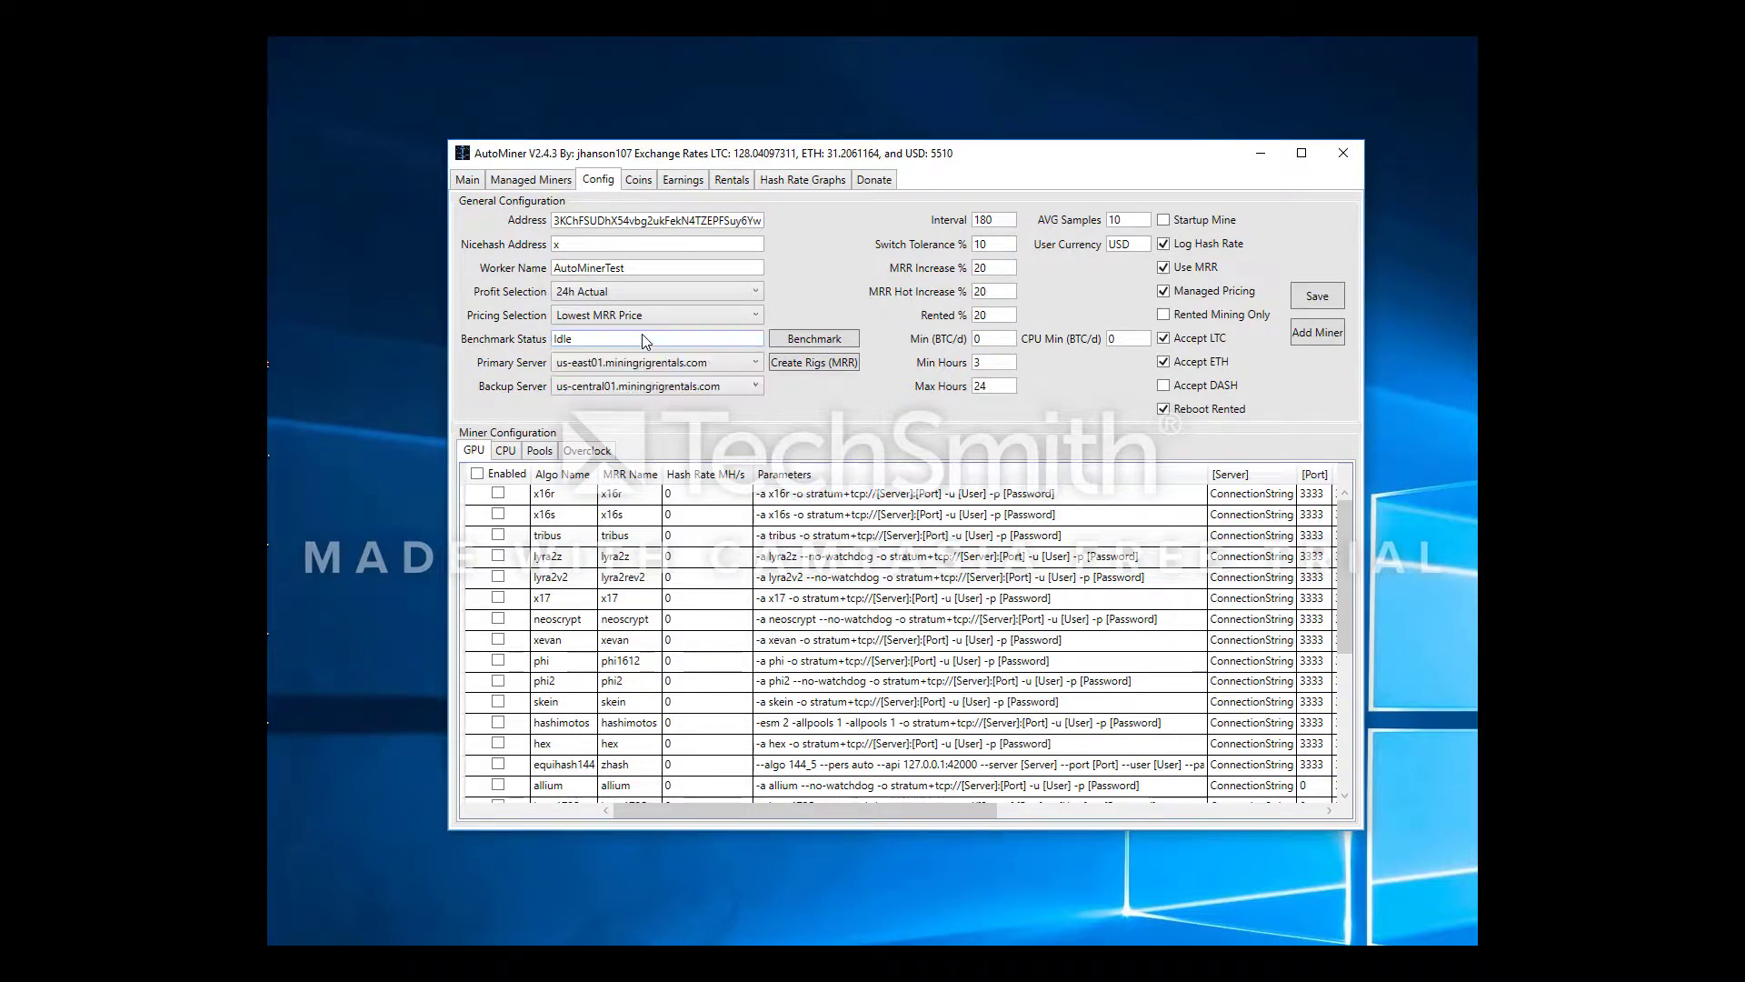
click(723, 366)
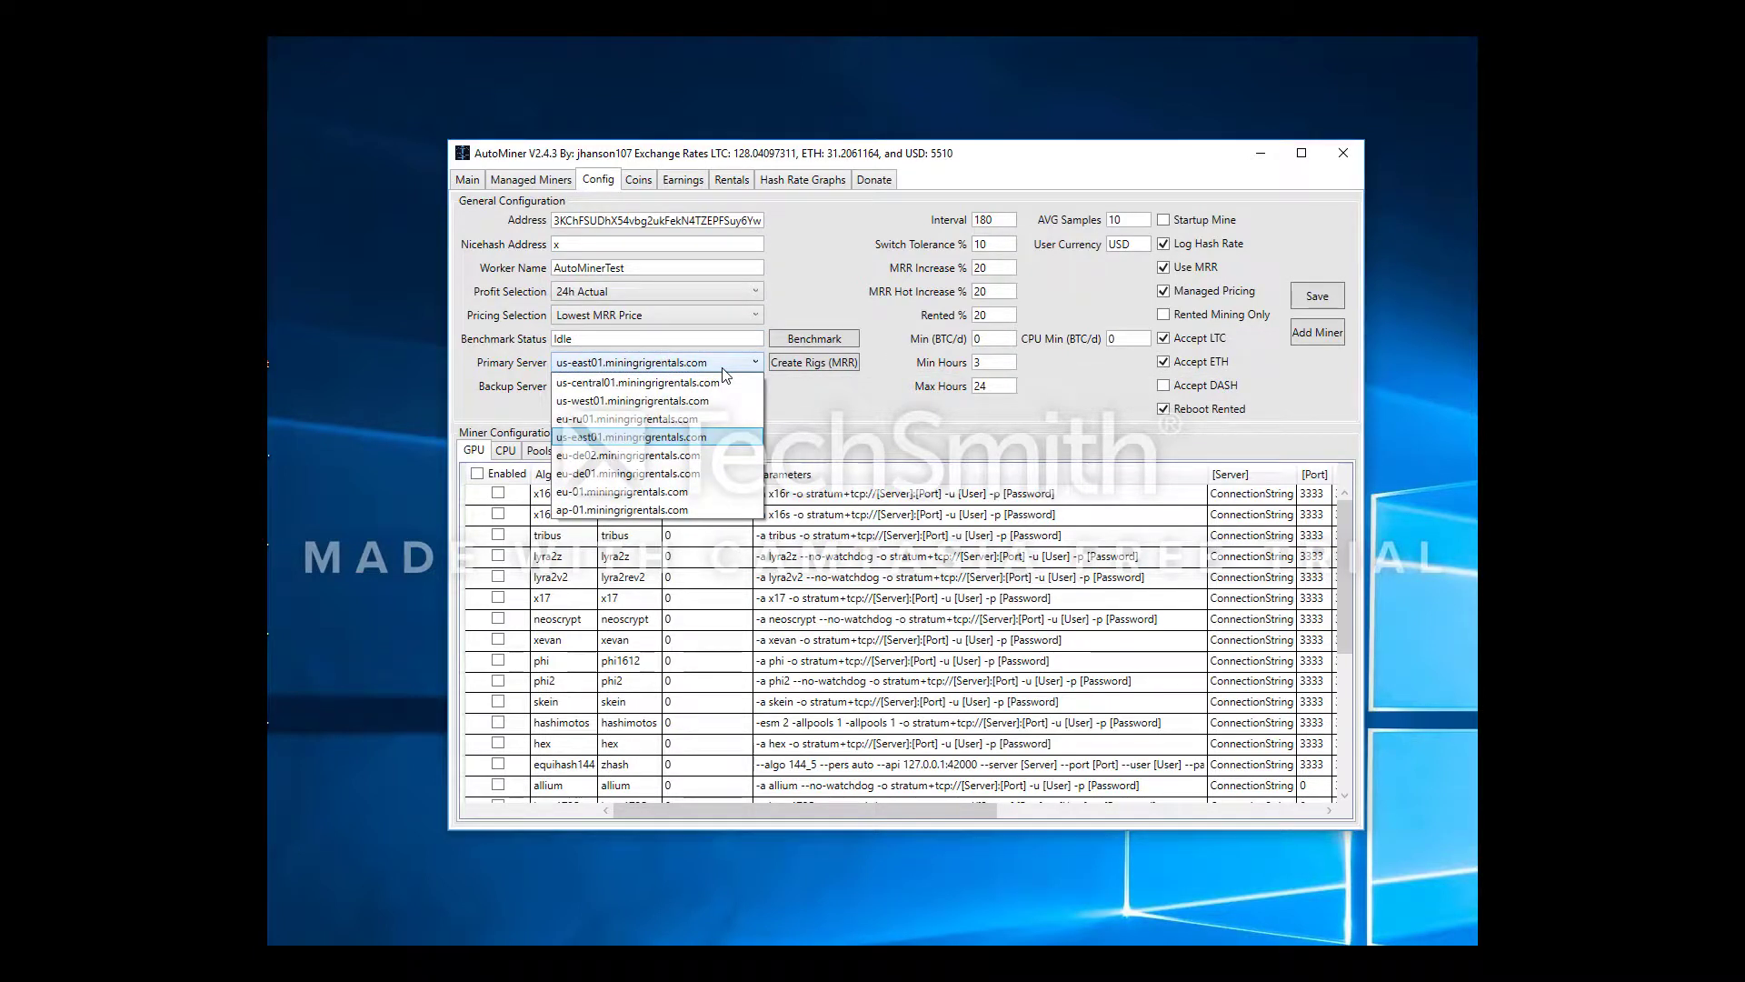
click(723, 369)
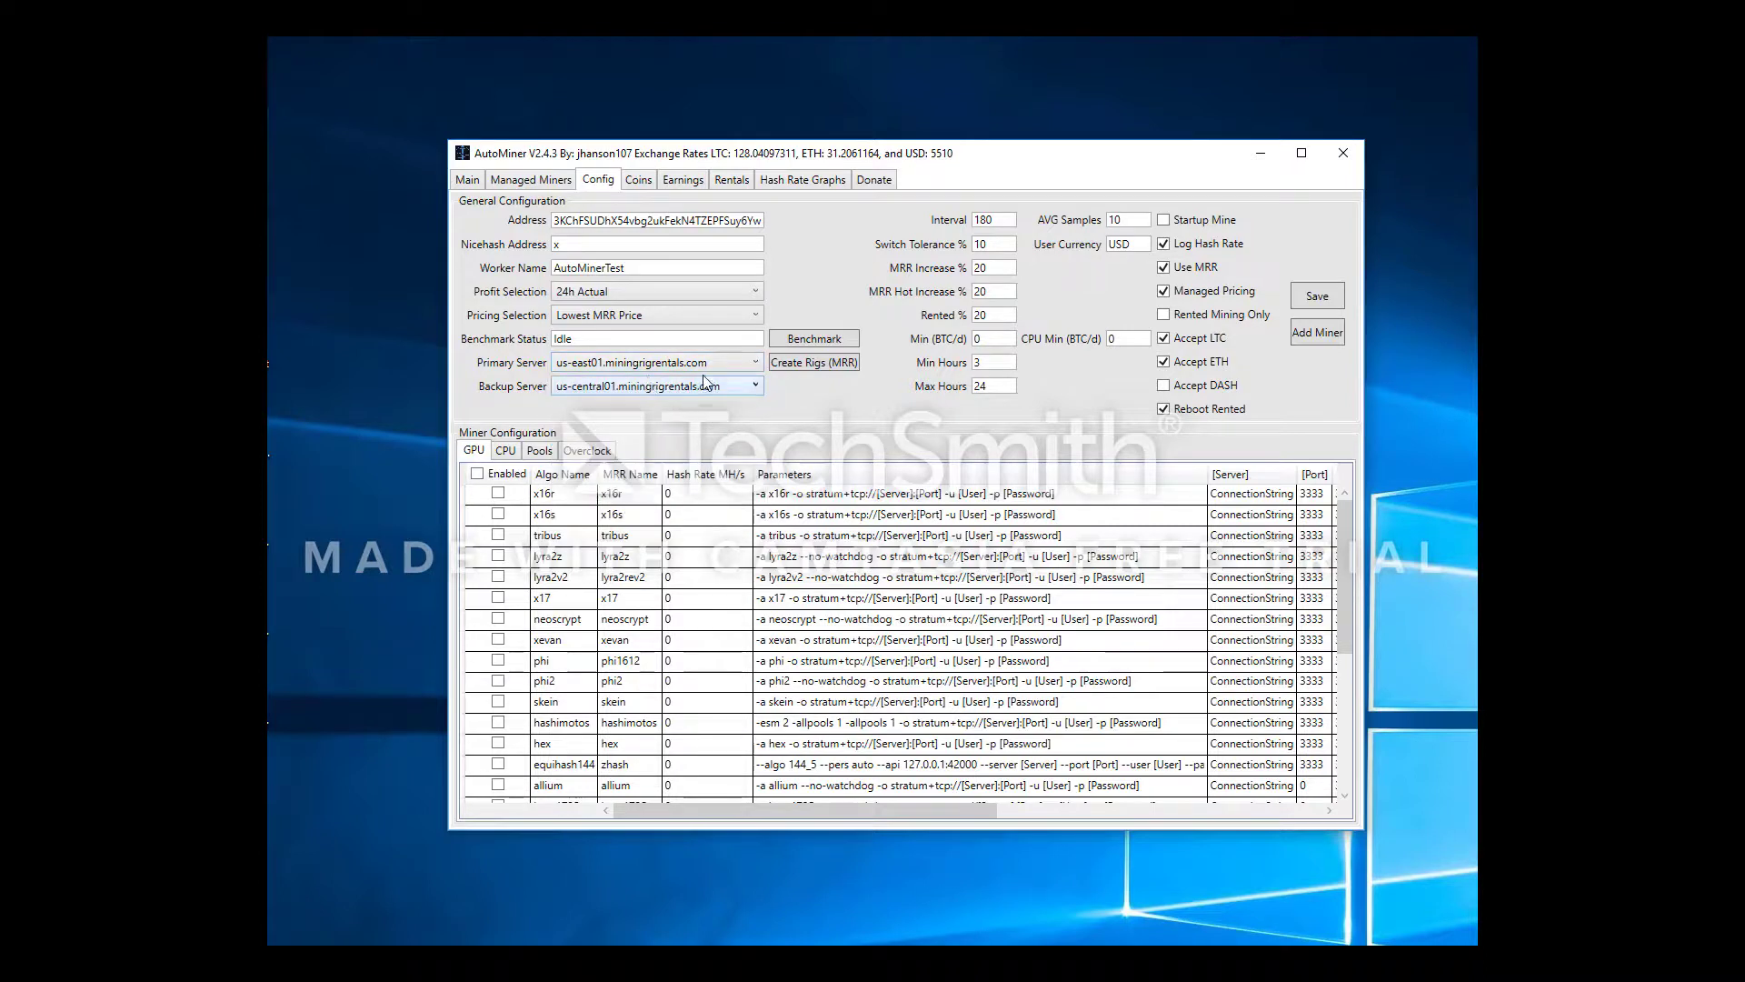
double_click(986, 220)
click(996, 246)
drag(998, 244, 921, 250)
click(993, 216)
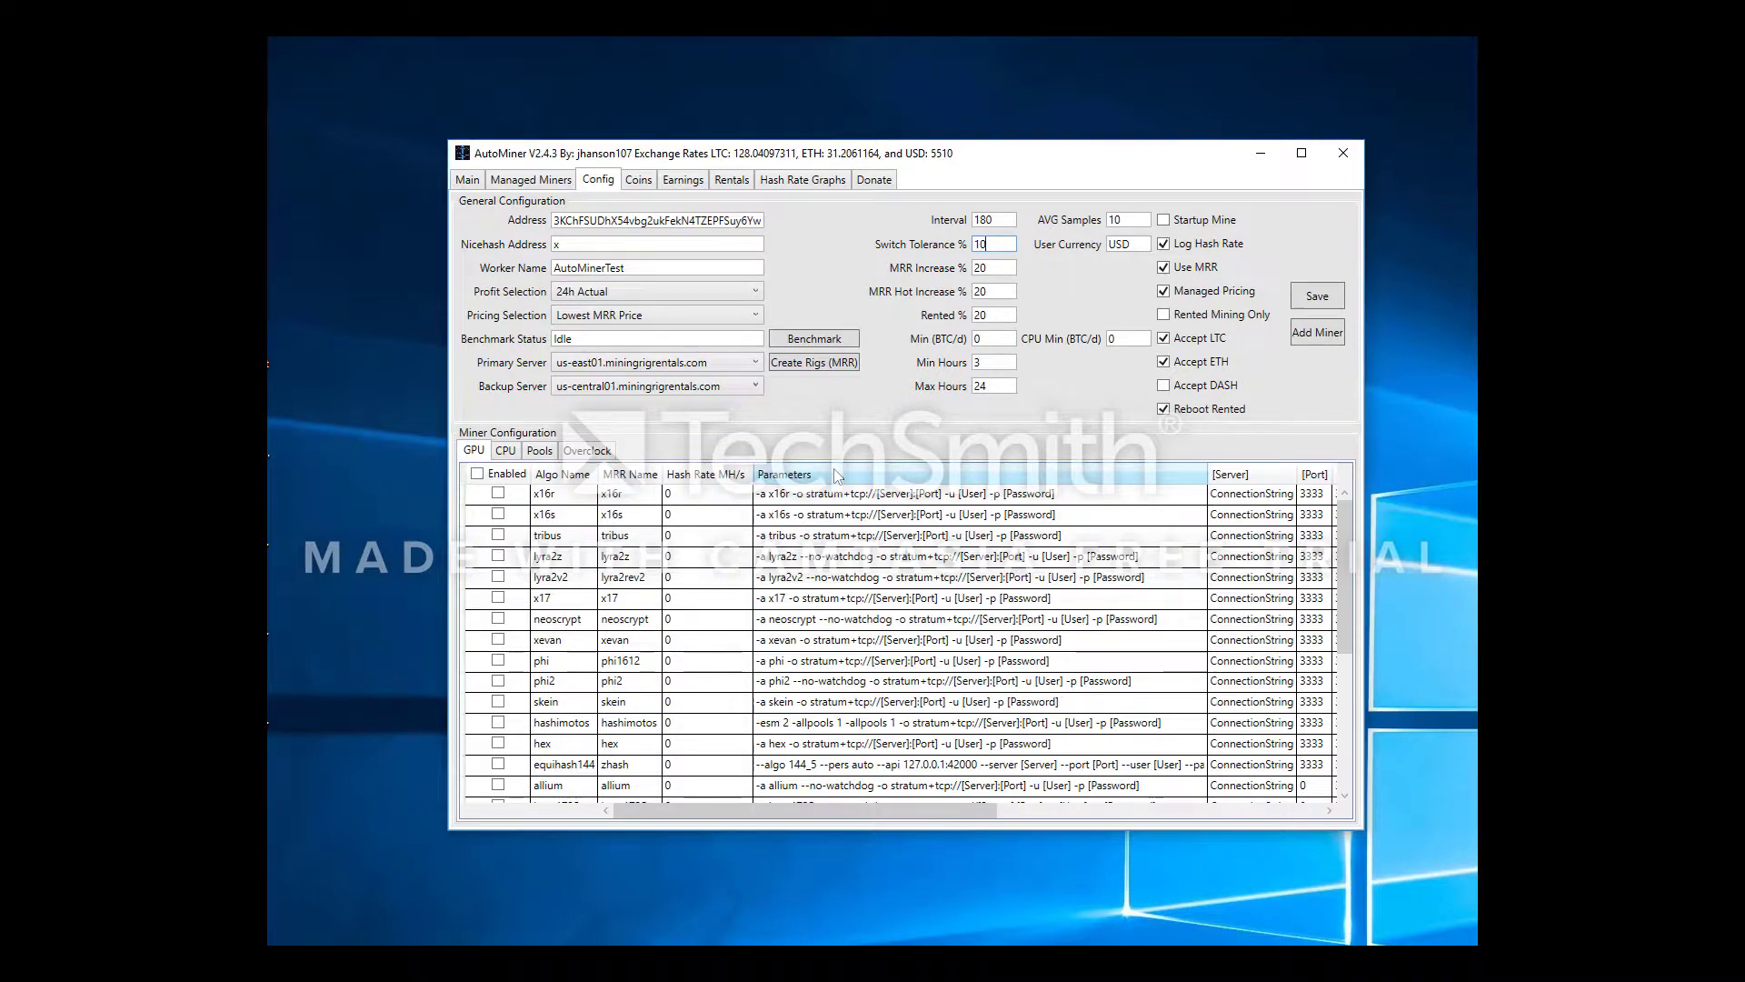
mouse_move(984, 247)
double_click(985, 245)
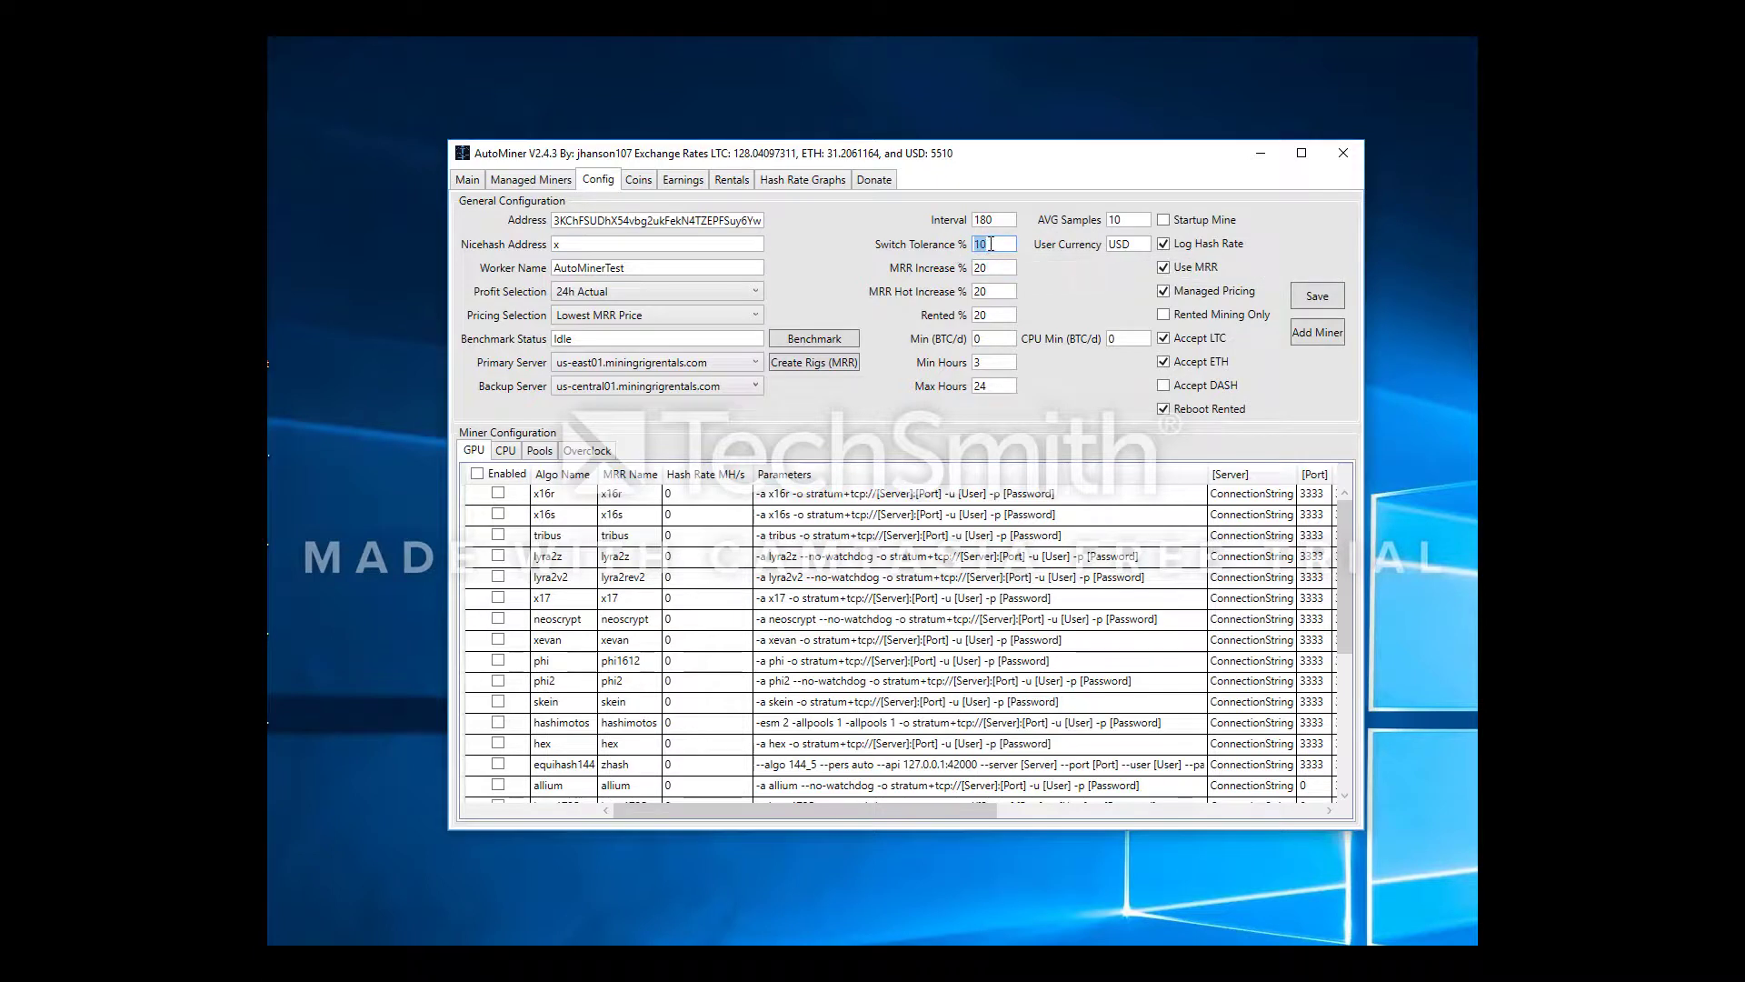
Set MRR Increase % to 0 and MRR Hot Increase % to 10
mouse_move(991, 243)
click(1017, 268)
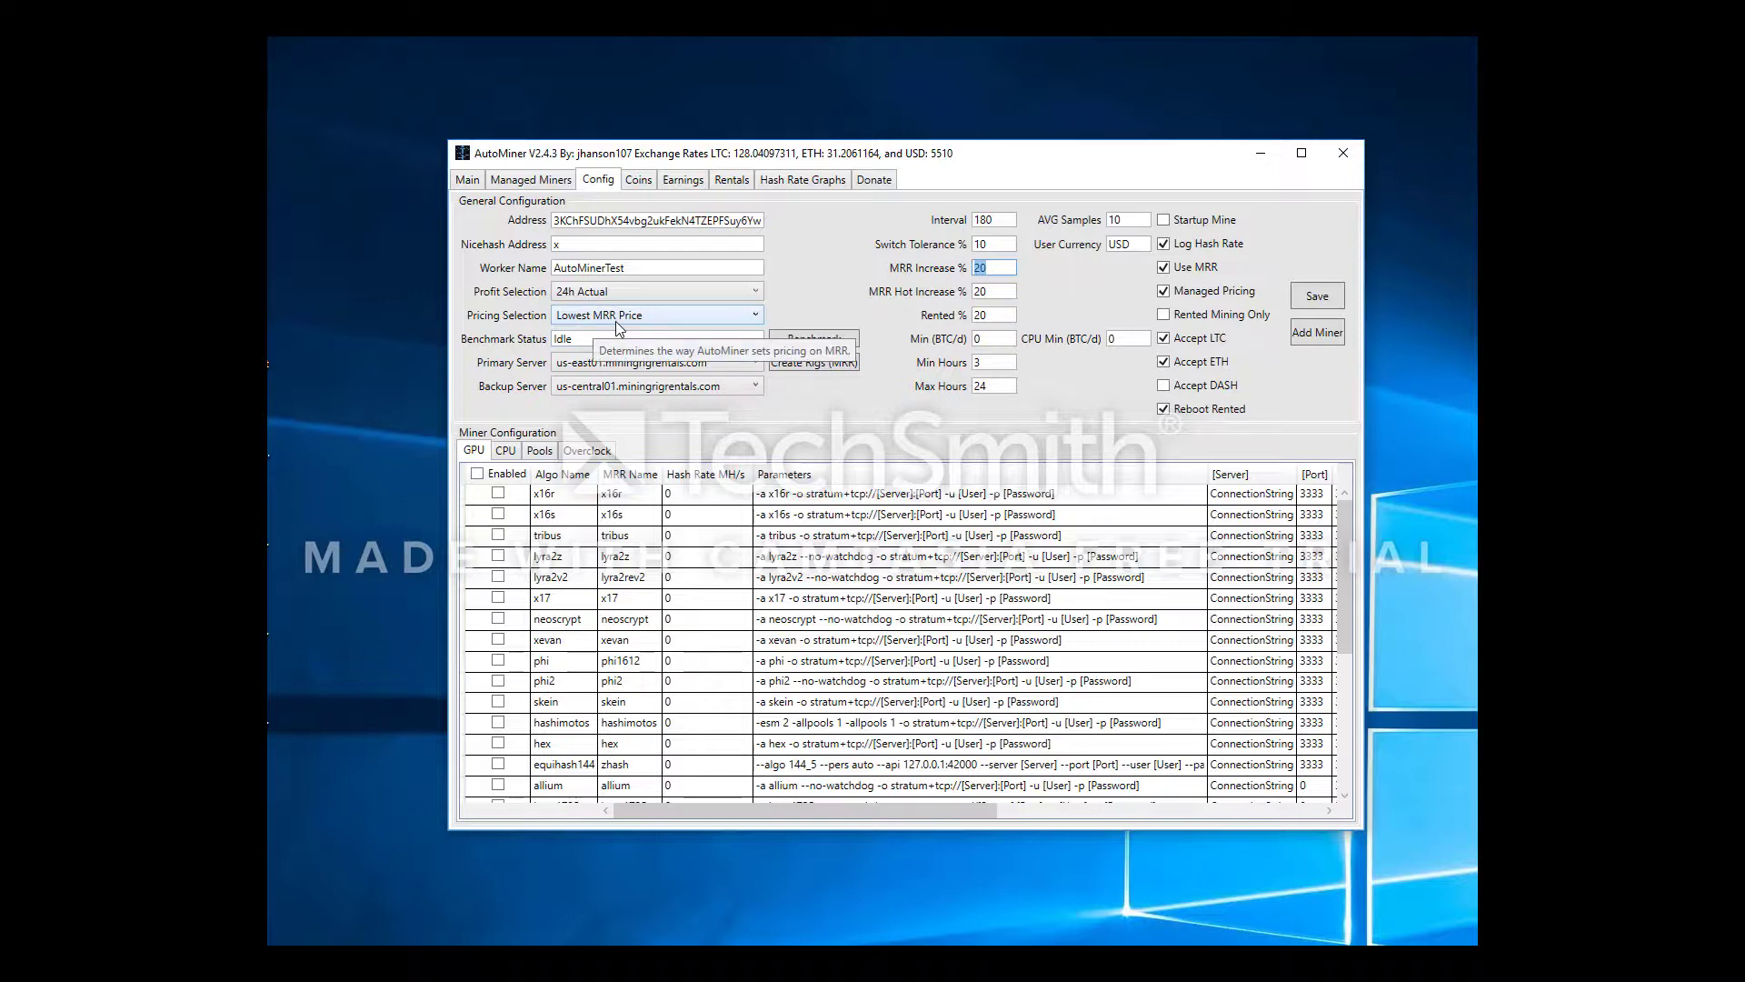
click(1009, 269)
key(BackSpace)
key(BackSpace)
text(0)
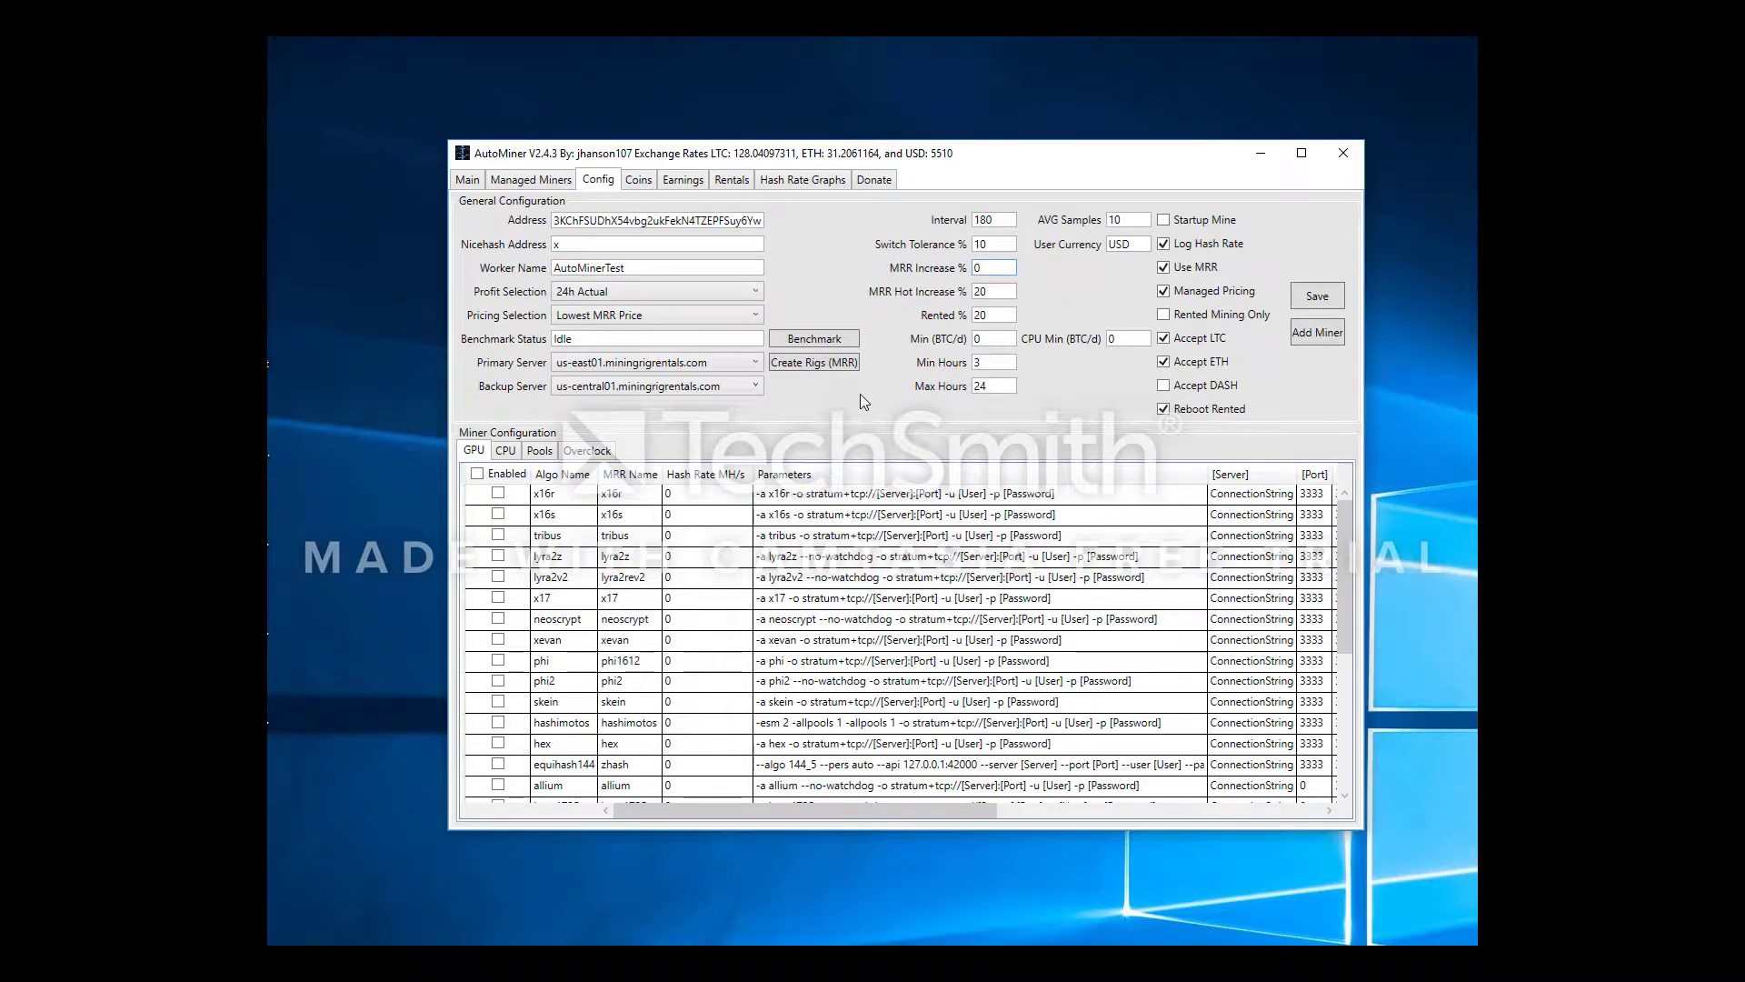
click(996, 292)
click(992, 314)
key(shift+Tab)
text(10)
key(Tab)
Set Rented % to 50 and Min (BTC/d) to 0.0015
click(1002, 315)
click(1004, 292)
key(Tab)
text(50)
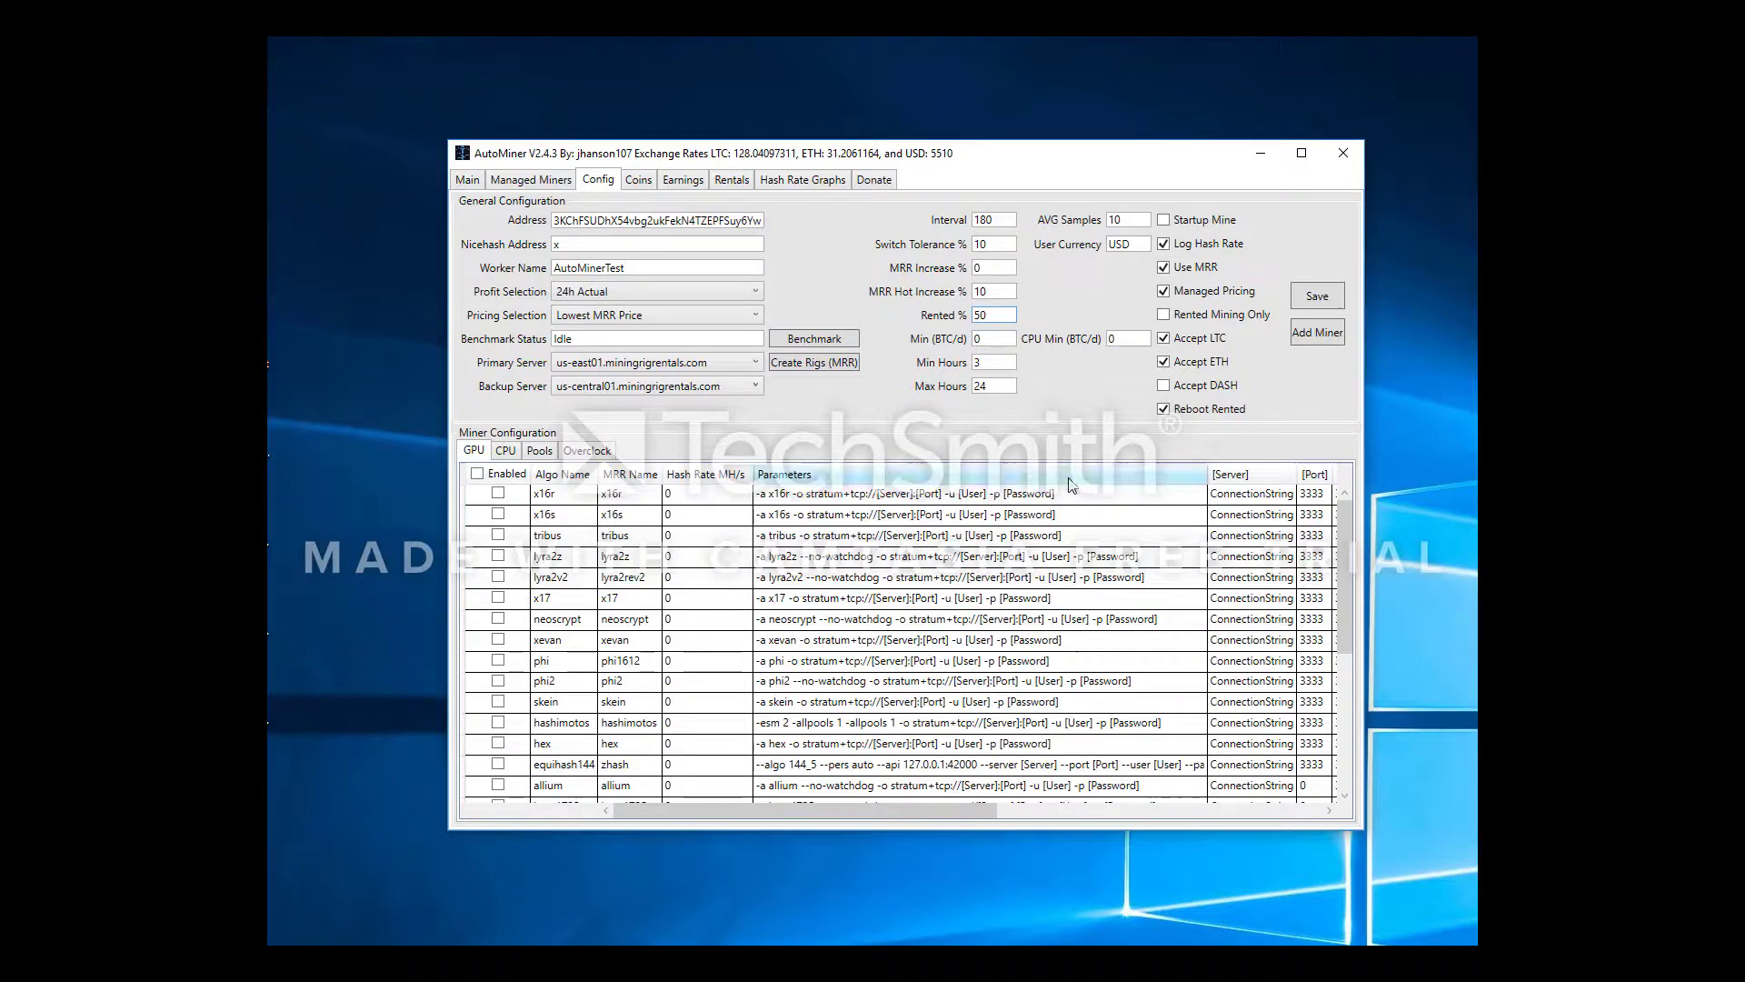
click(1000, 342)
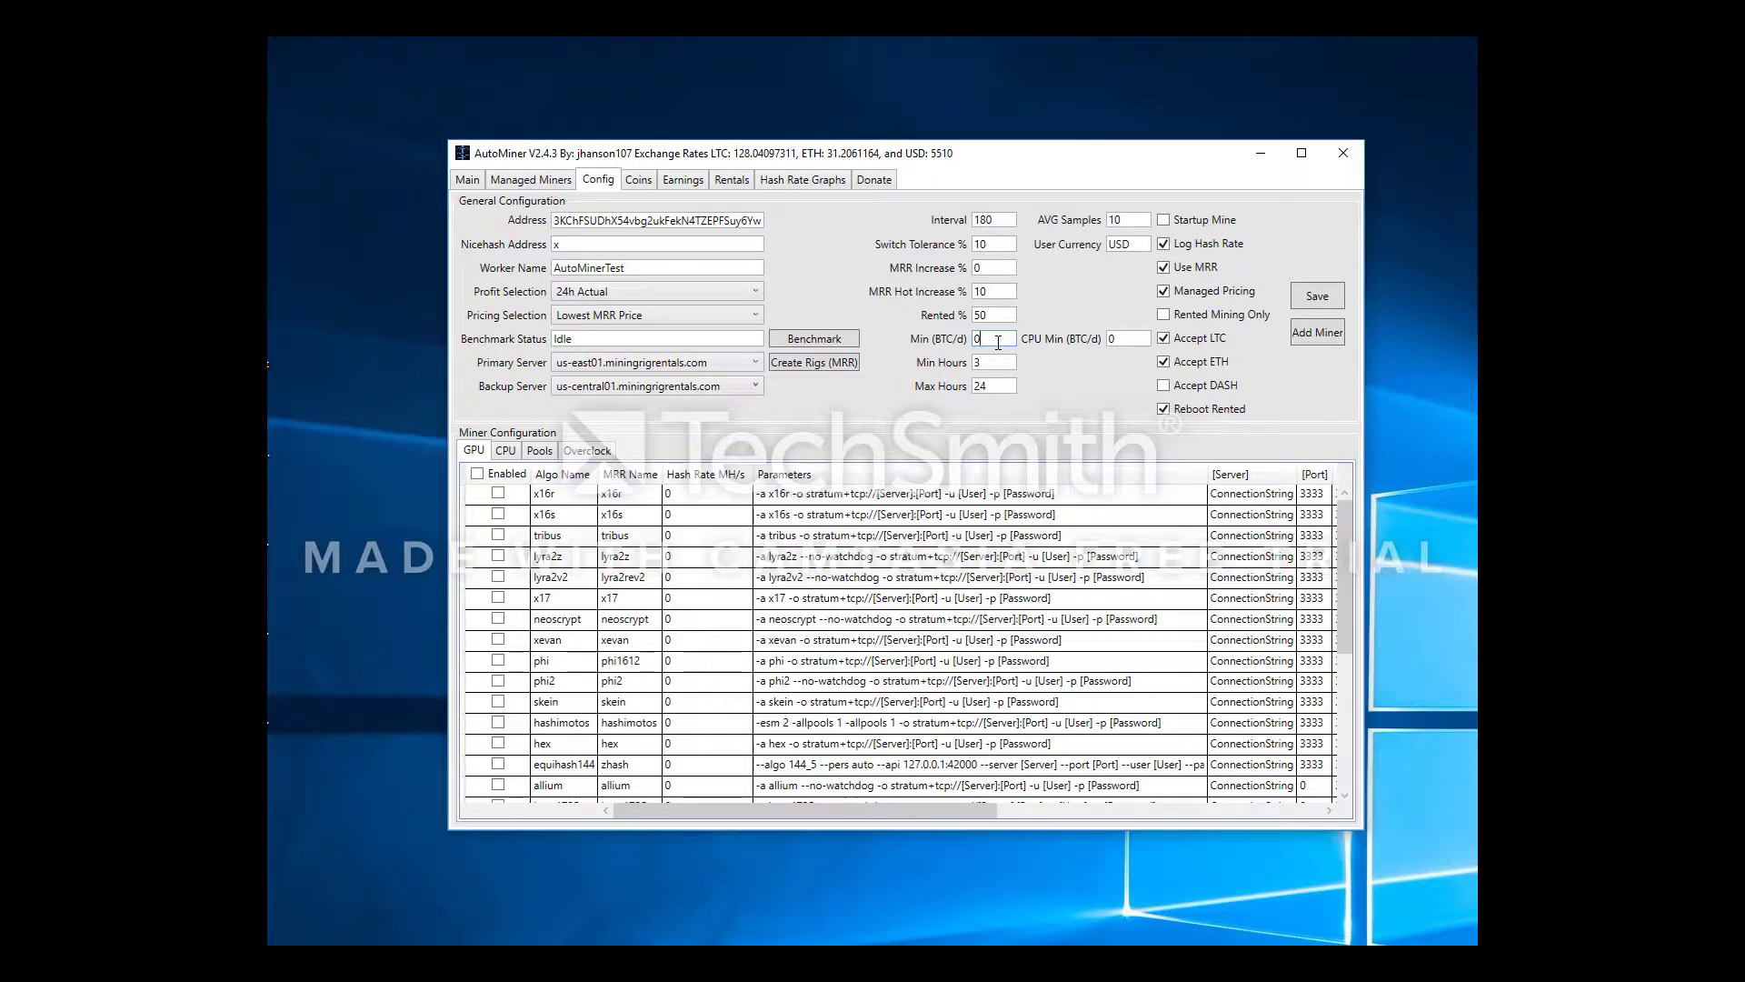
key(BackSpace)
text(0.0015)
Keep Min Hours at 3 and change Max Hours from 24 to 168
click(1005, 366)
double_click(1003, 365)
click(989, 389)
double_click(989, 389)
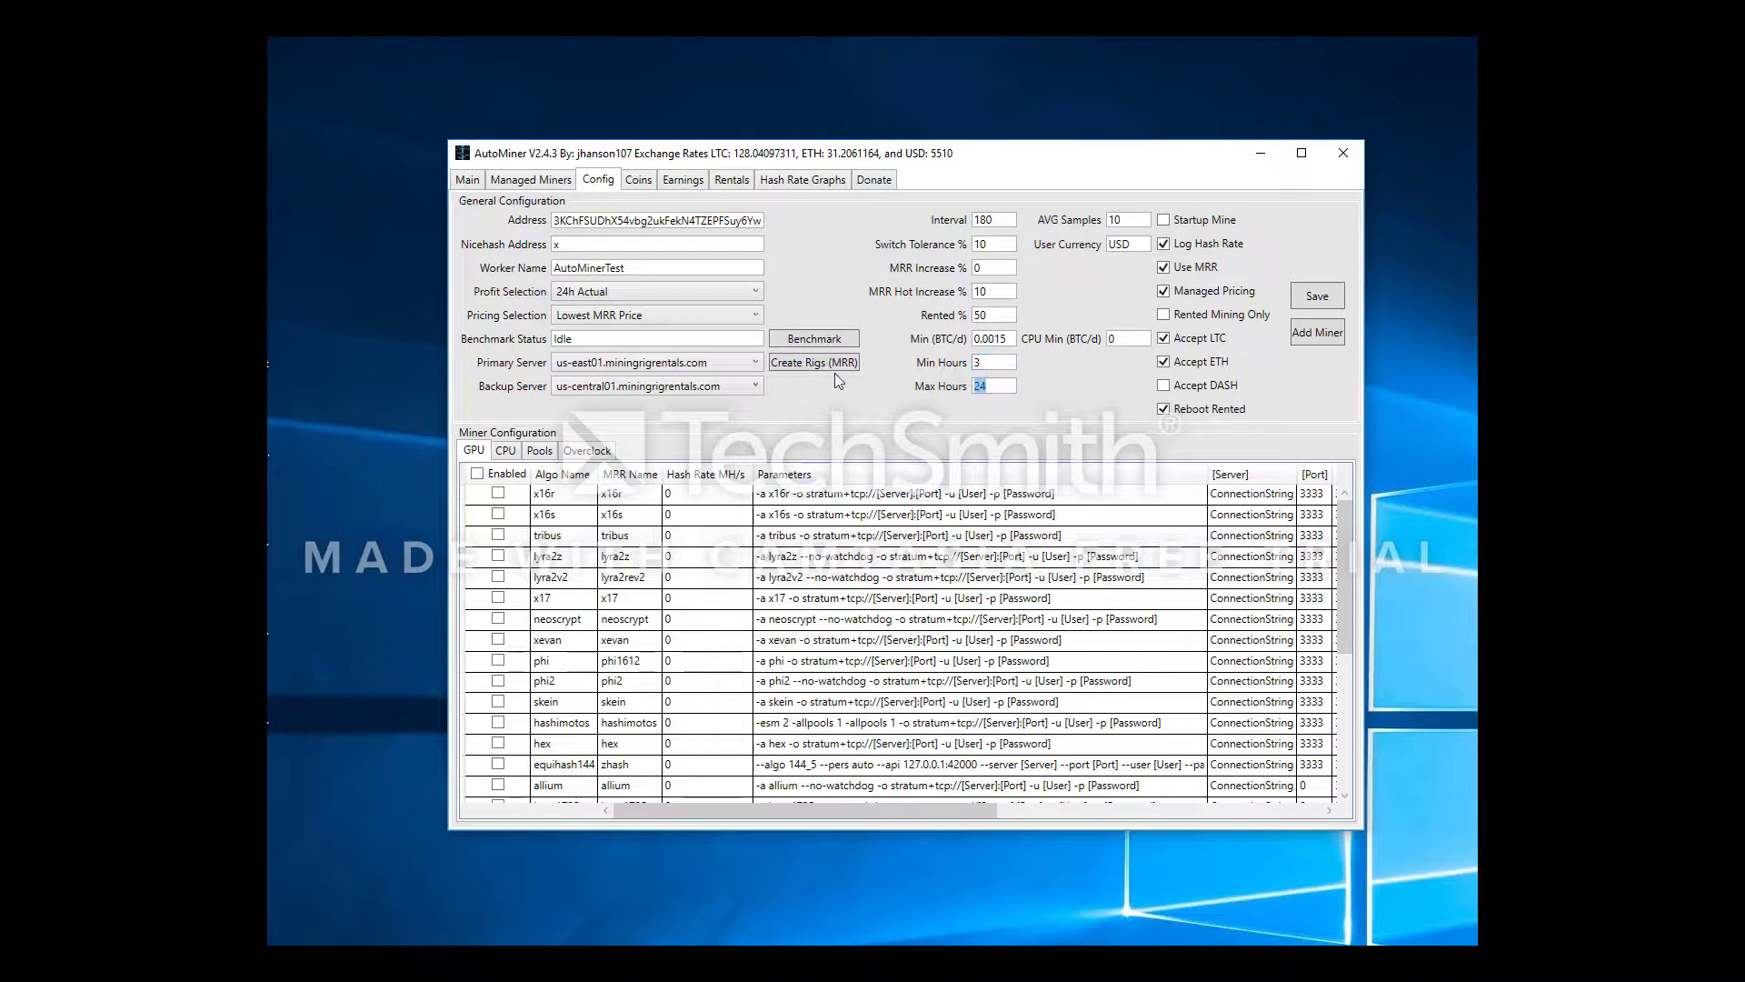
click(1003, 385)
double_click(998, 391)
text(168)
Check the AVG Samples, USD user currency and CPU Min (BTC/d) fields
click(1125, 221)
click(1139, 244)
double_click(1127, 242)
click(1133, 244)
double_click(1146, 243)
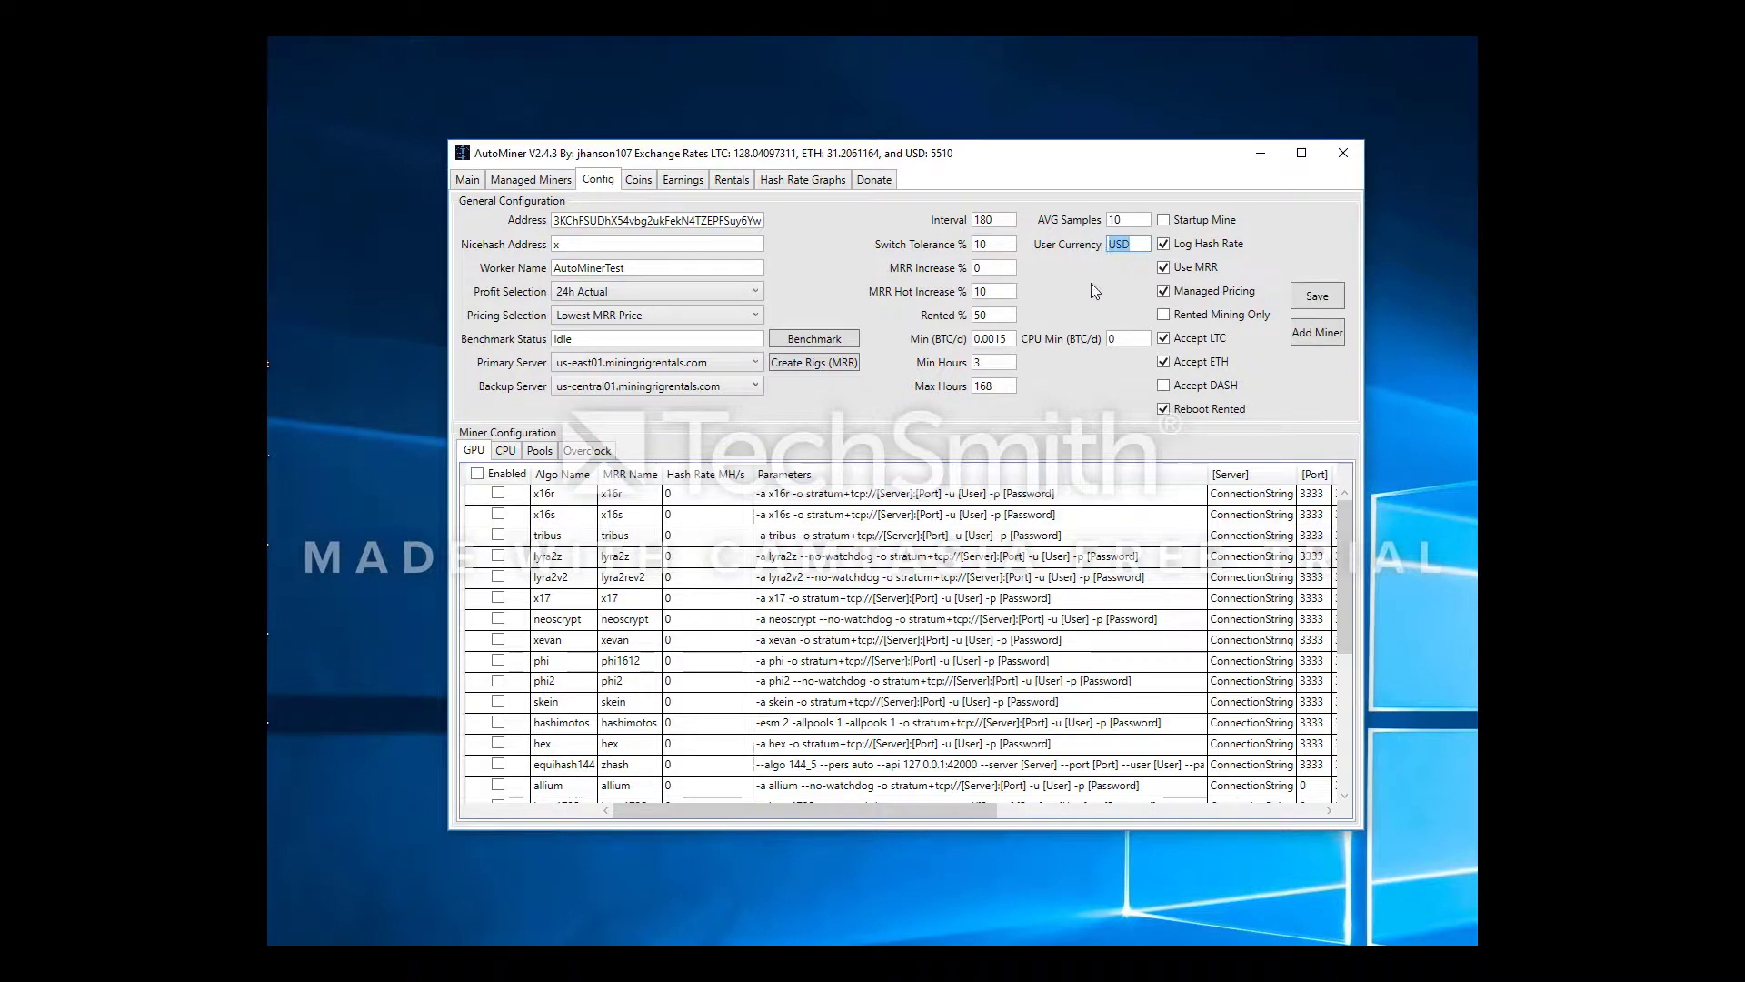
click(1140, 340)
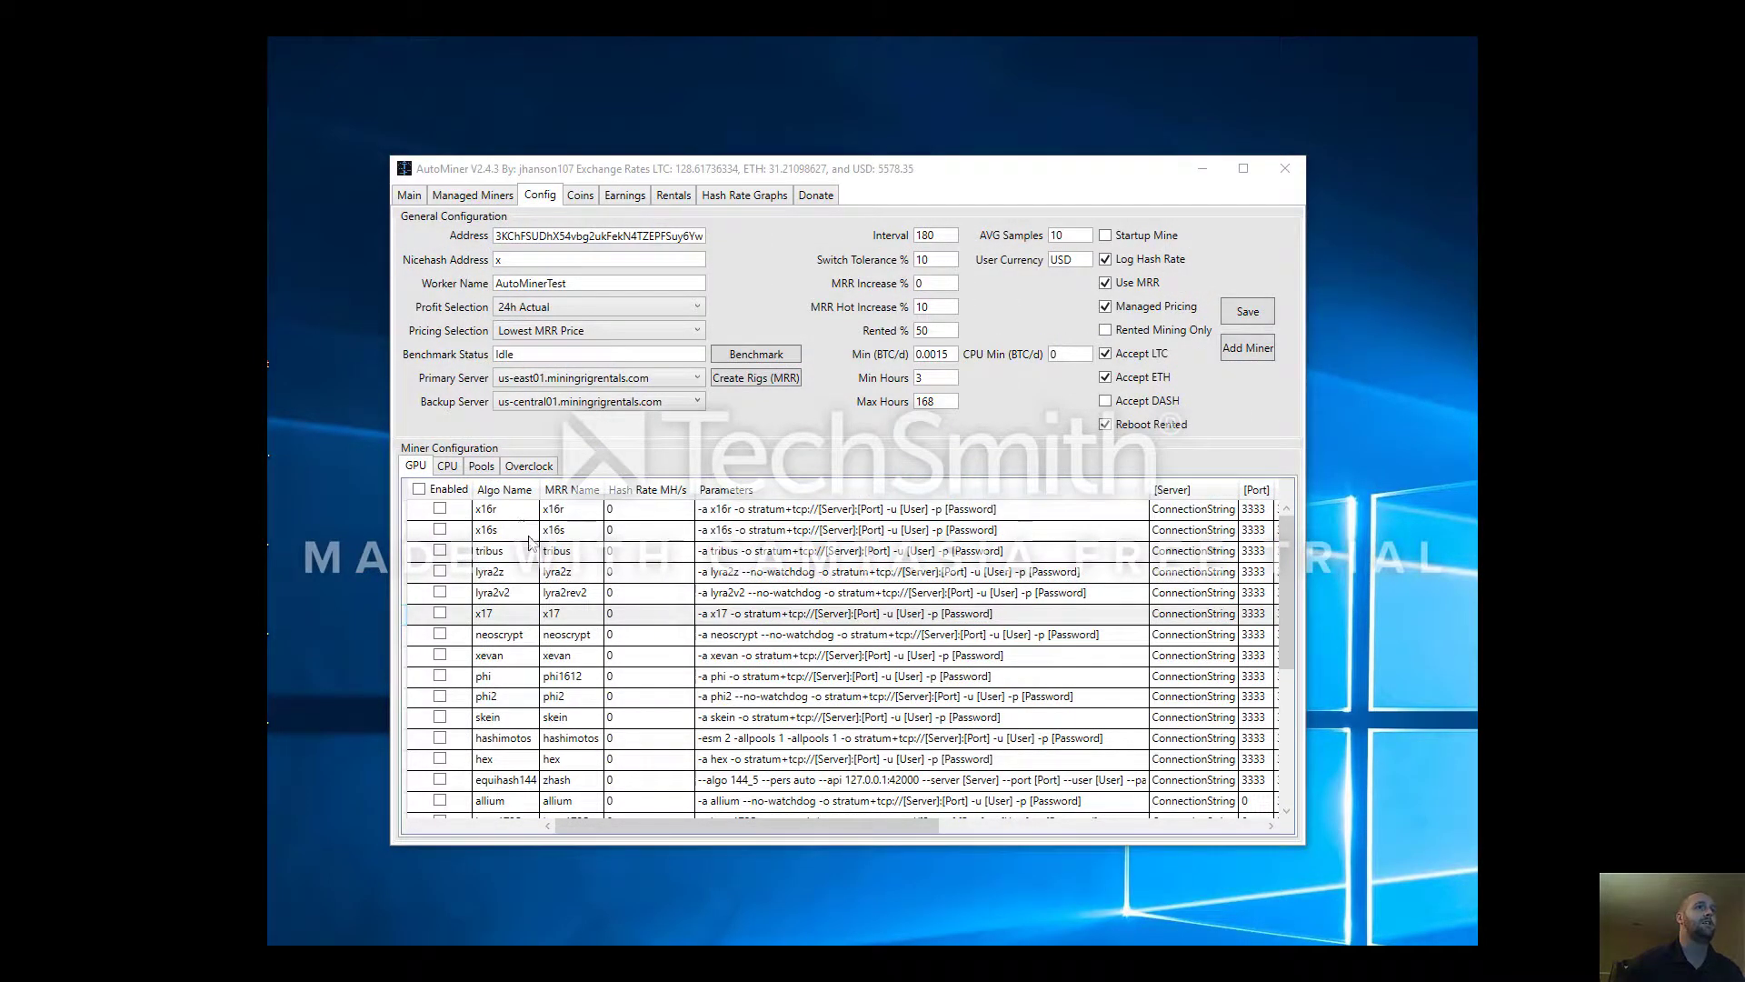
Enable the x16r and x16s GPU algorithms in the miner grid
click(440, 510)
click(441, 530)
click(441, 530)
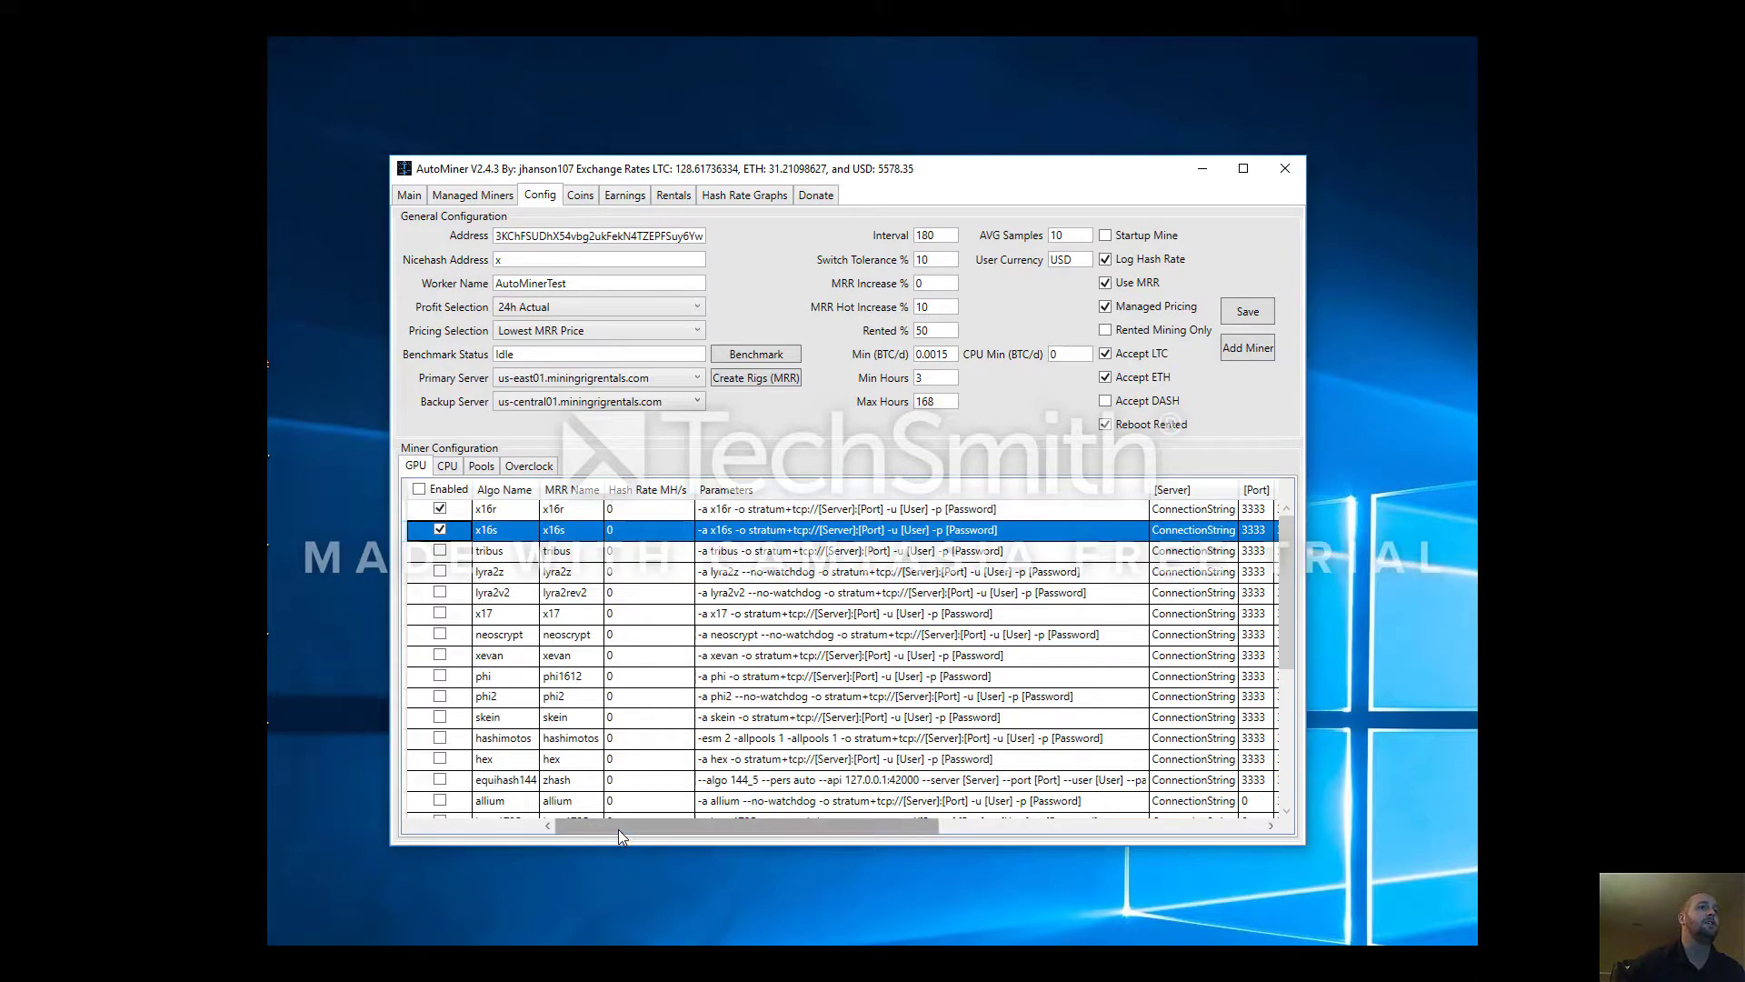
drag(618, 824, 859, 825)
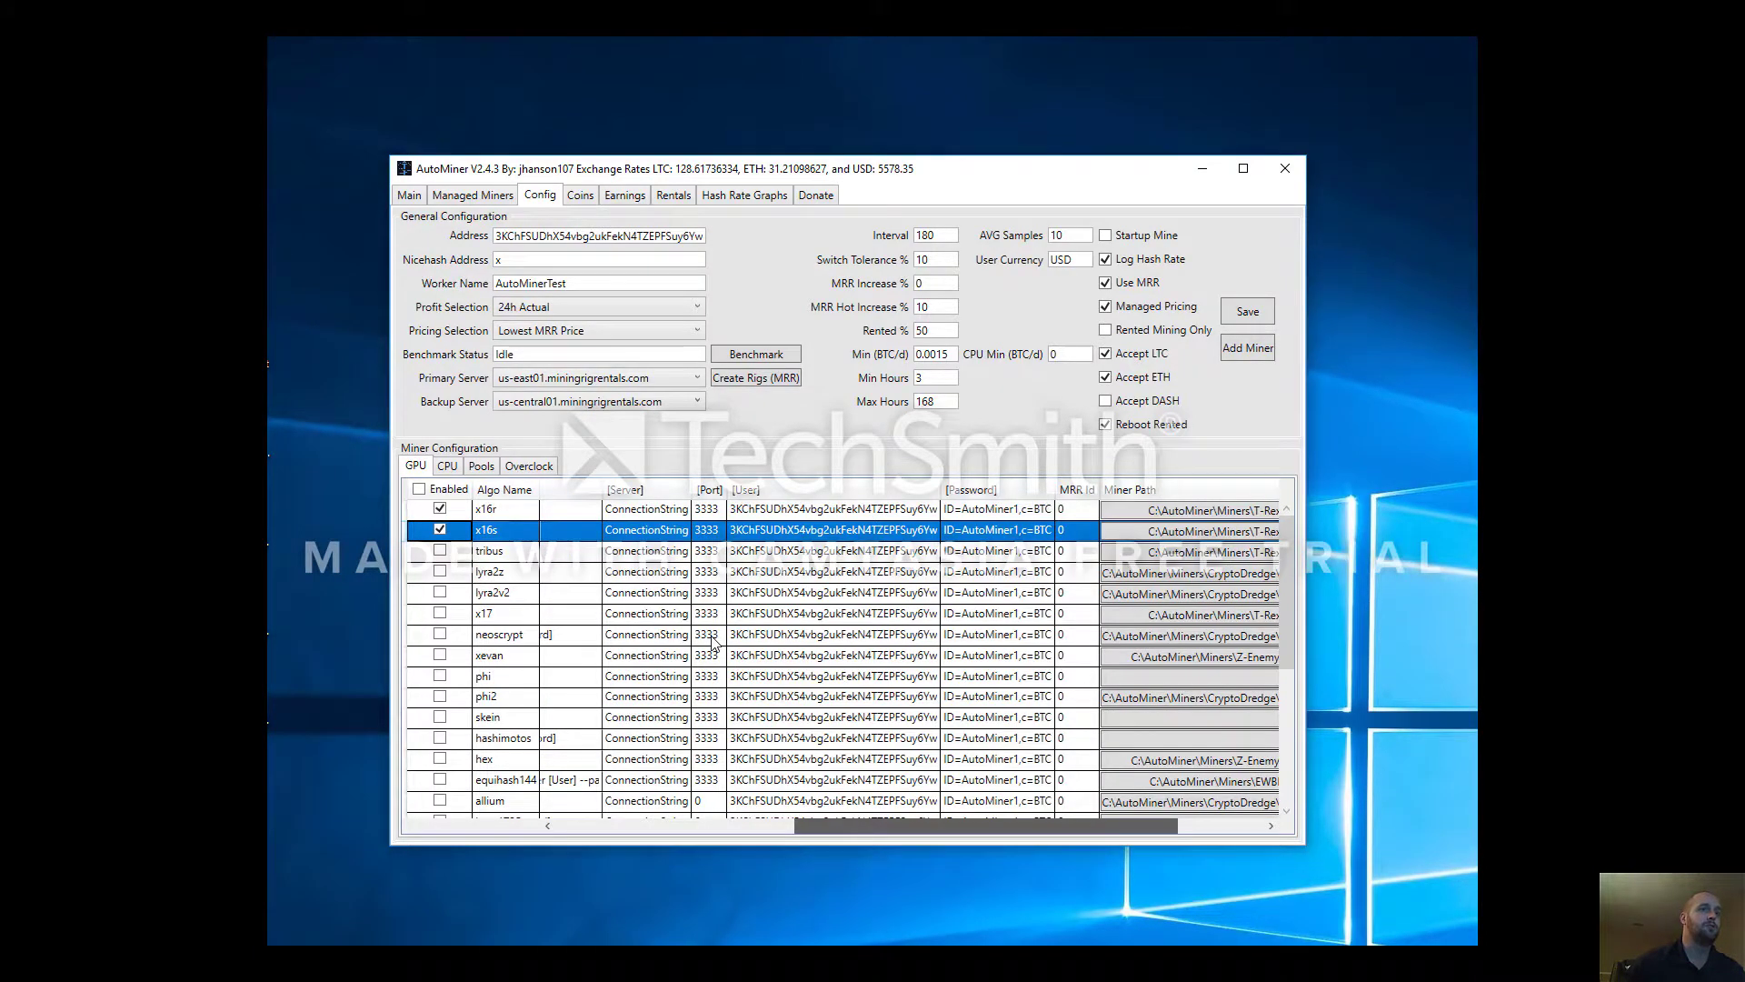
scroll(713, 642, right, 3)
click(925, 826)
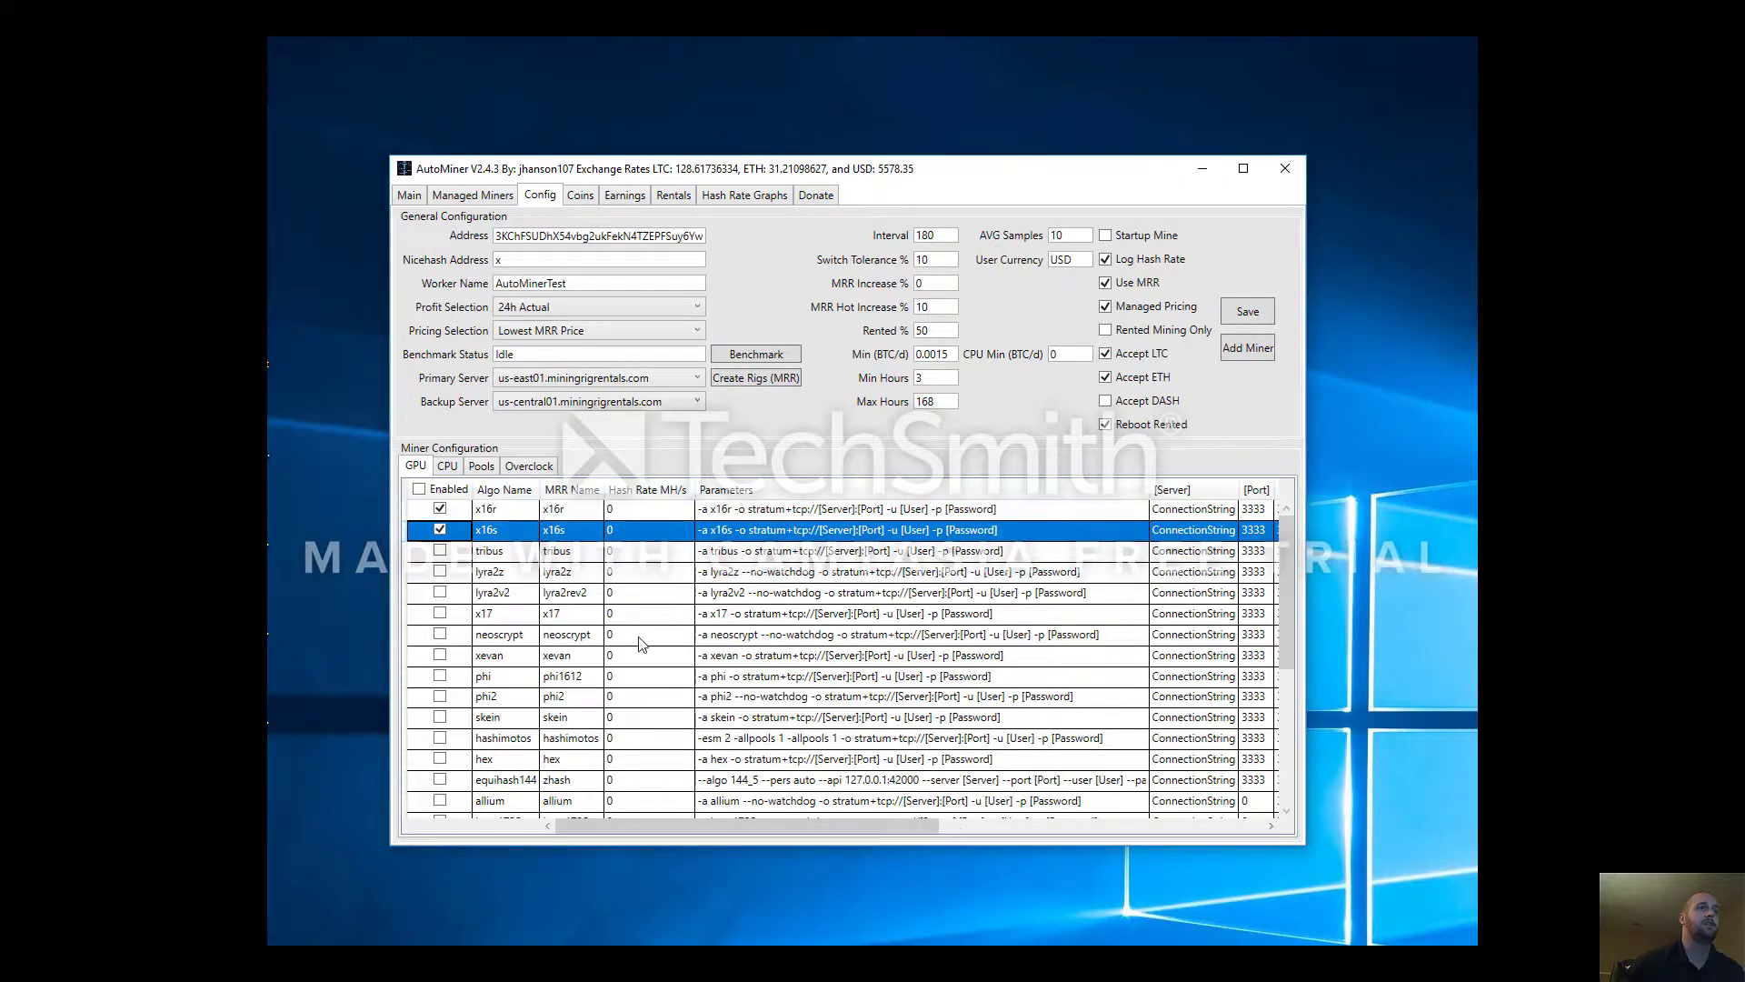
Select the x16r and x16s rows and start Create Rigs (MRR)
click(525, 511)
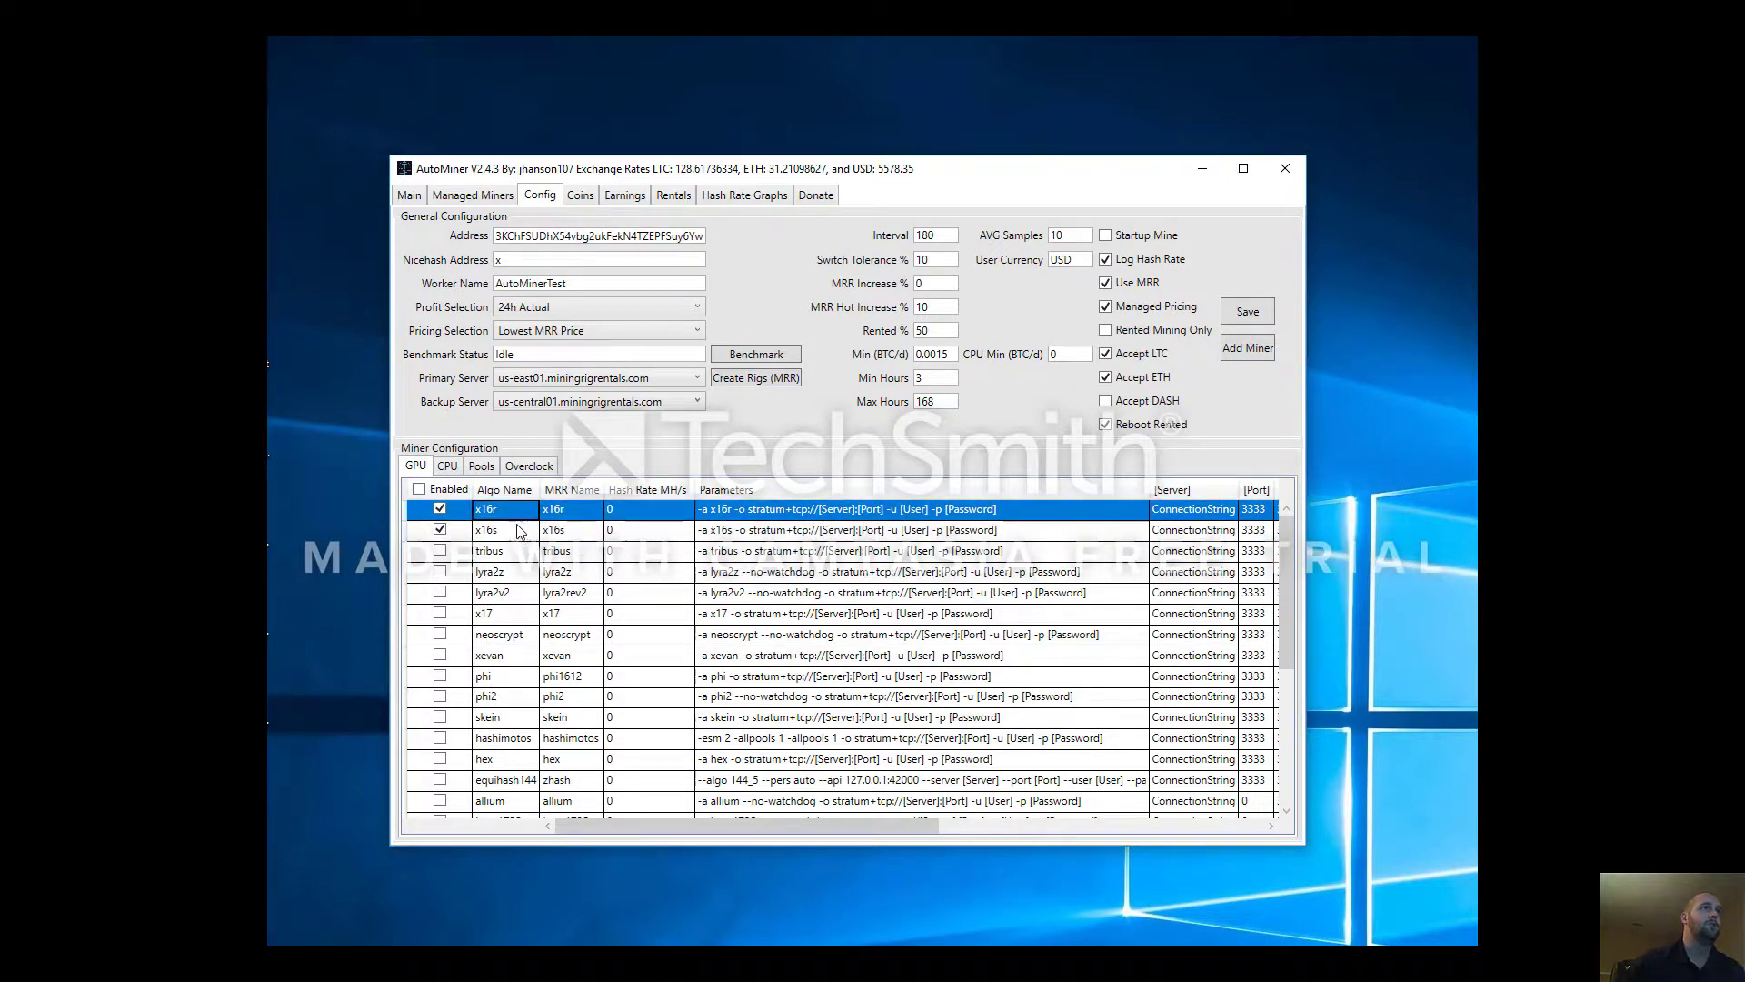
click(515, 538)
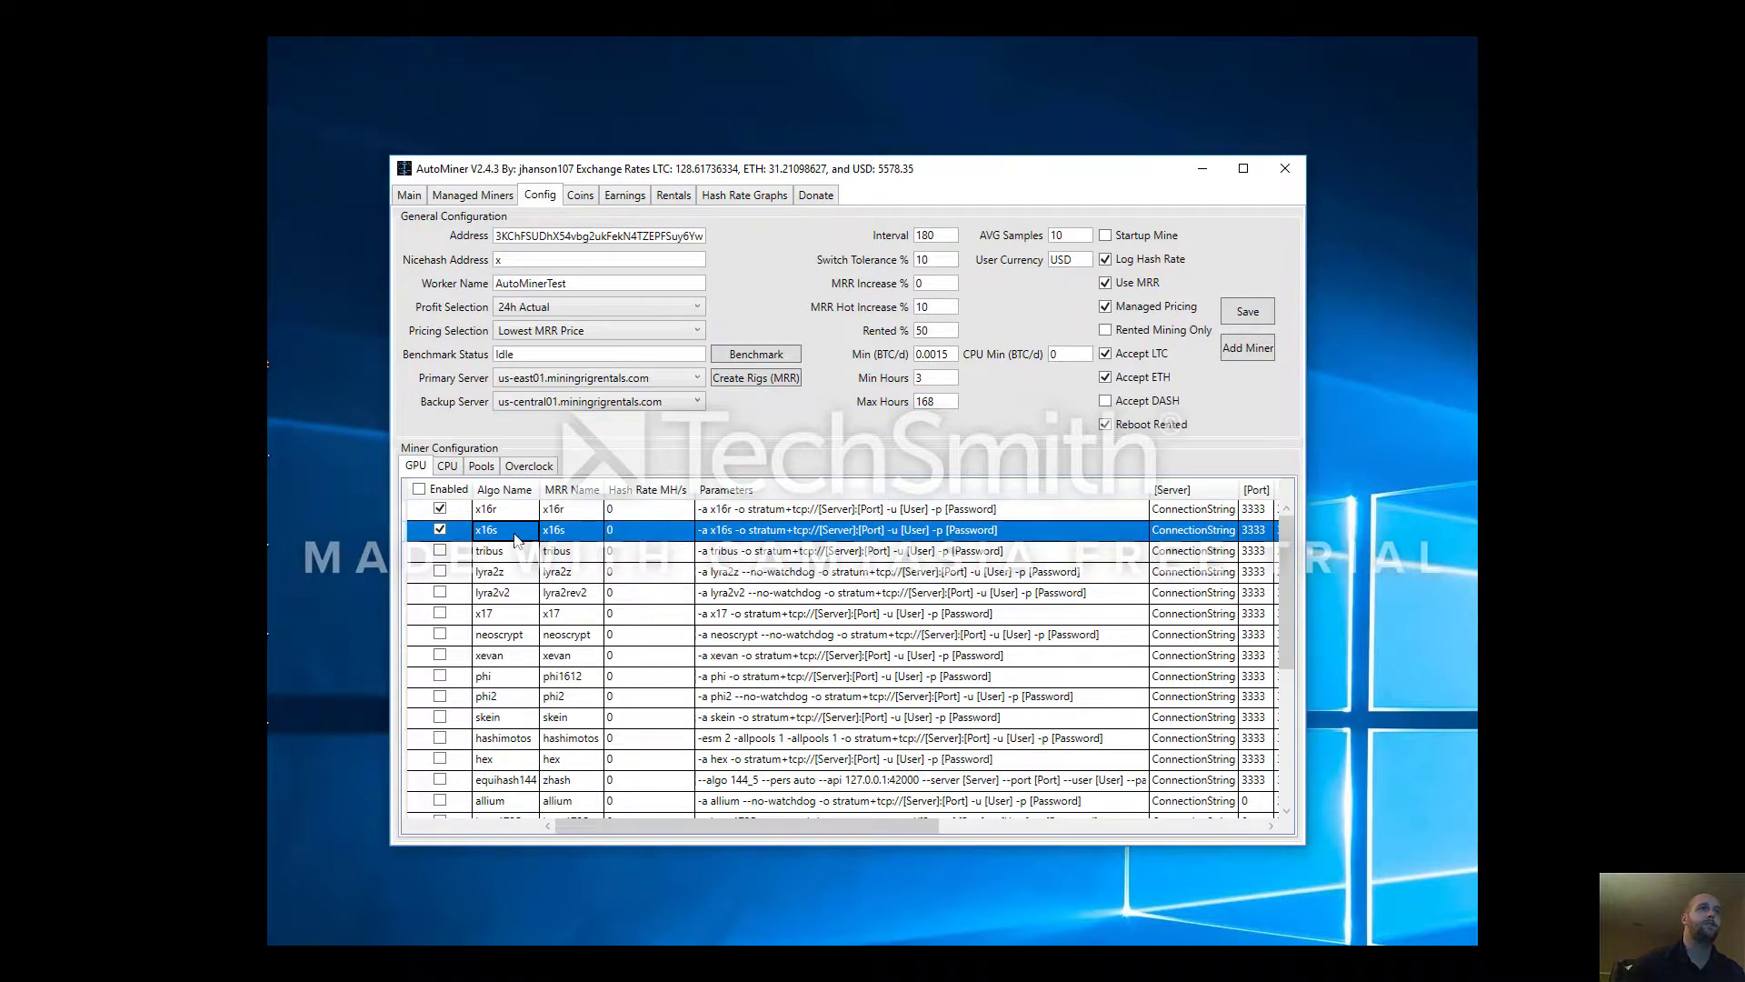
click(764, 380)
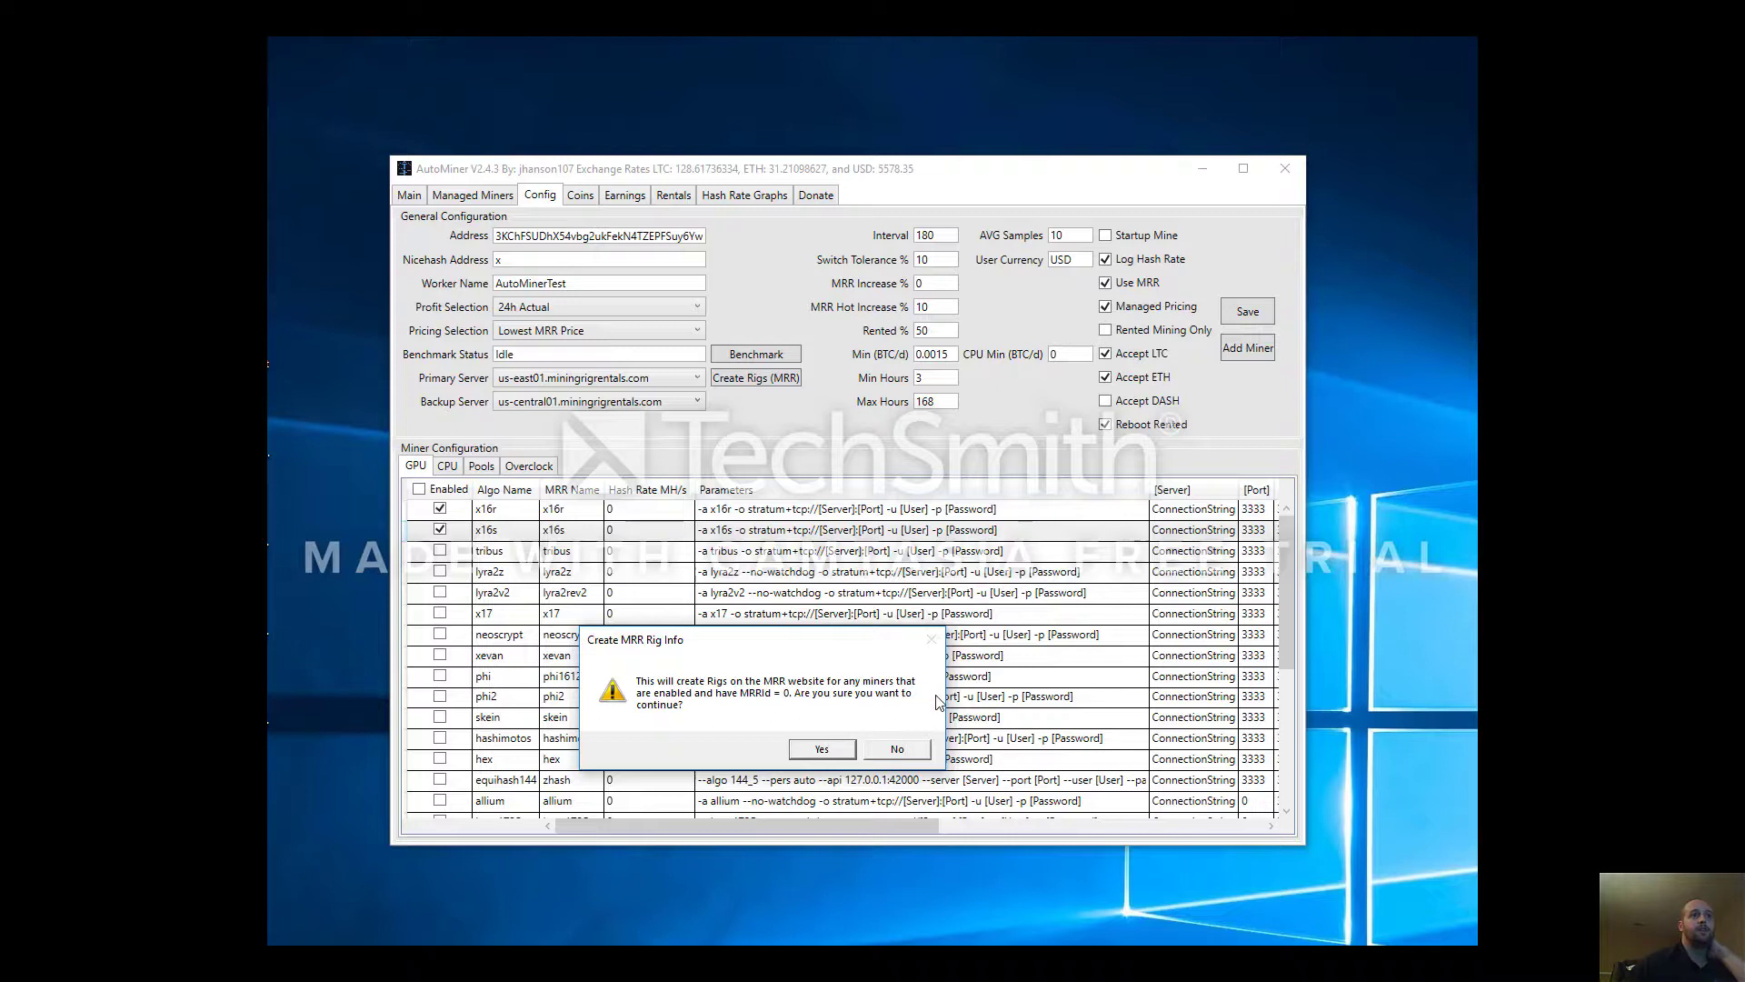
Confirm creating the Mining Rig Rentals rigs and acknowledge the process-complete message
click(828, 752)
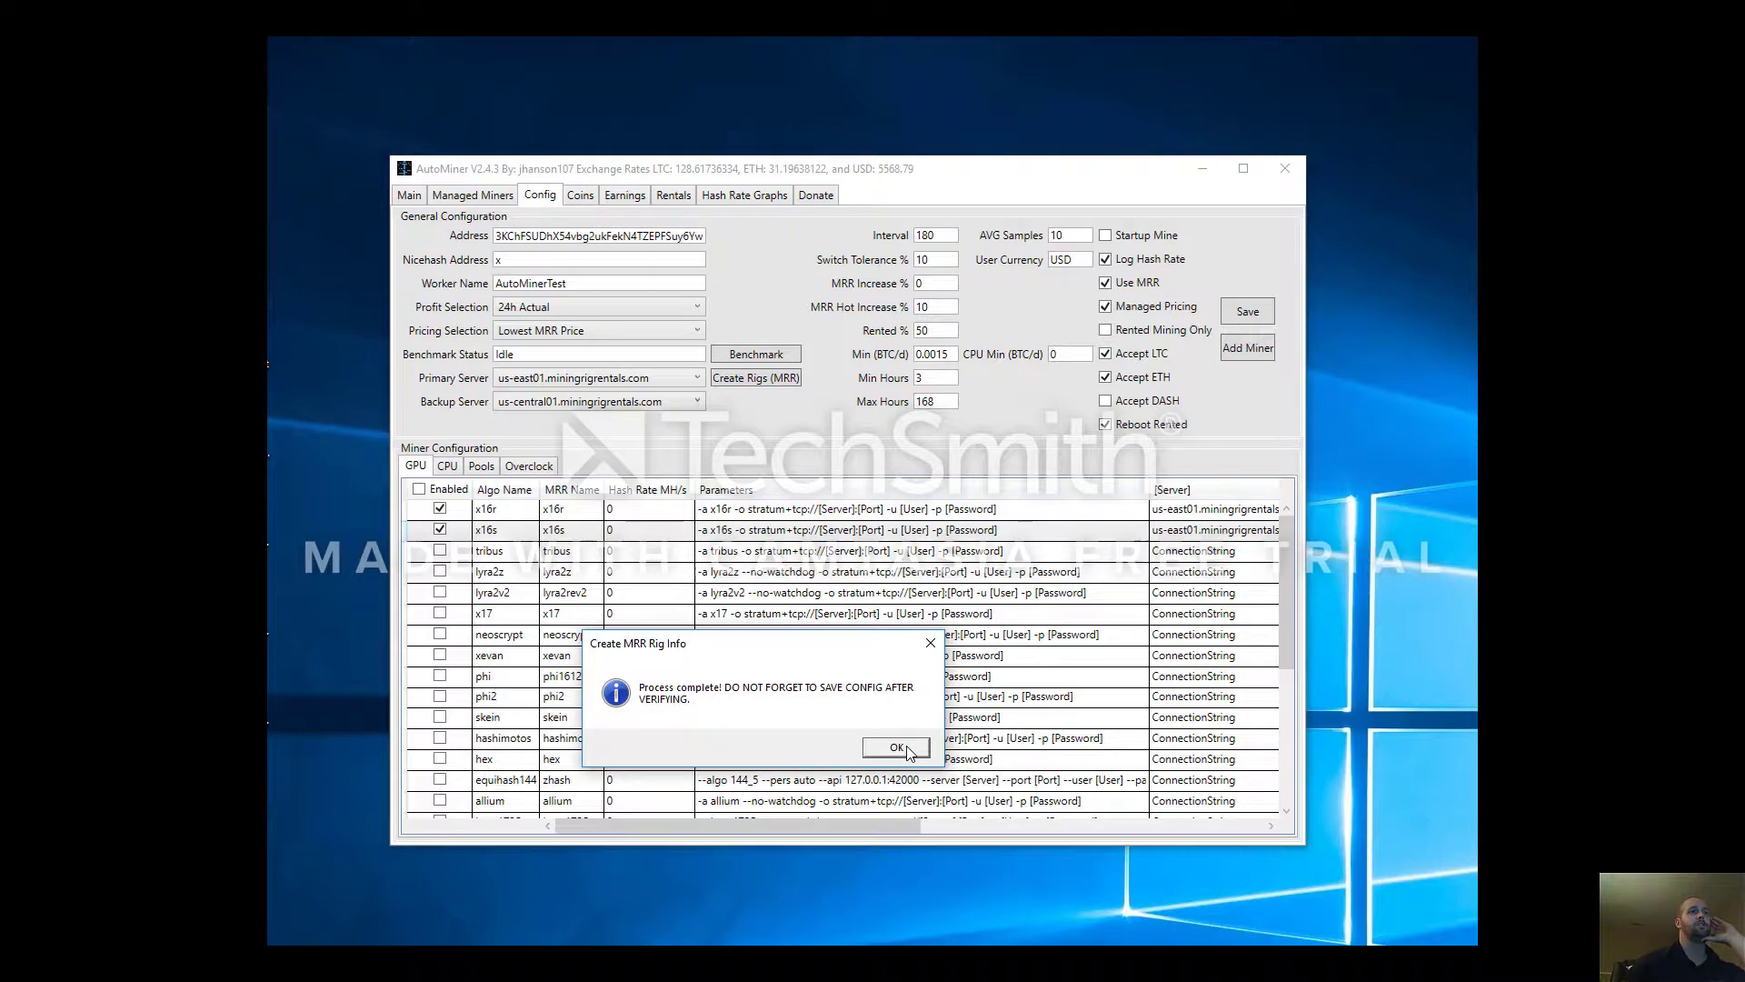
click(901, 748)
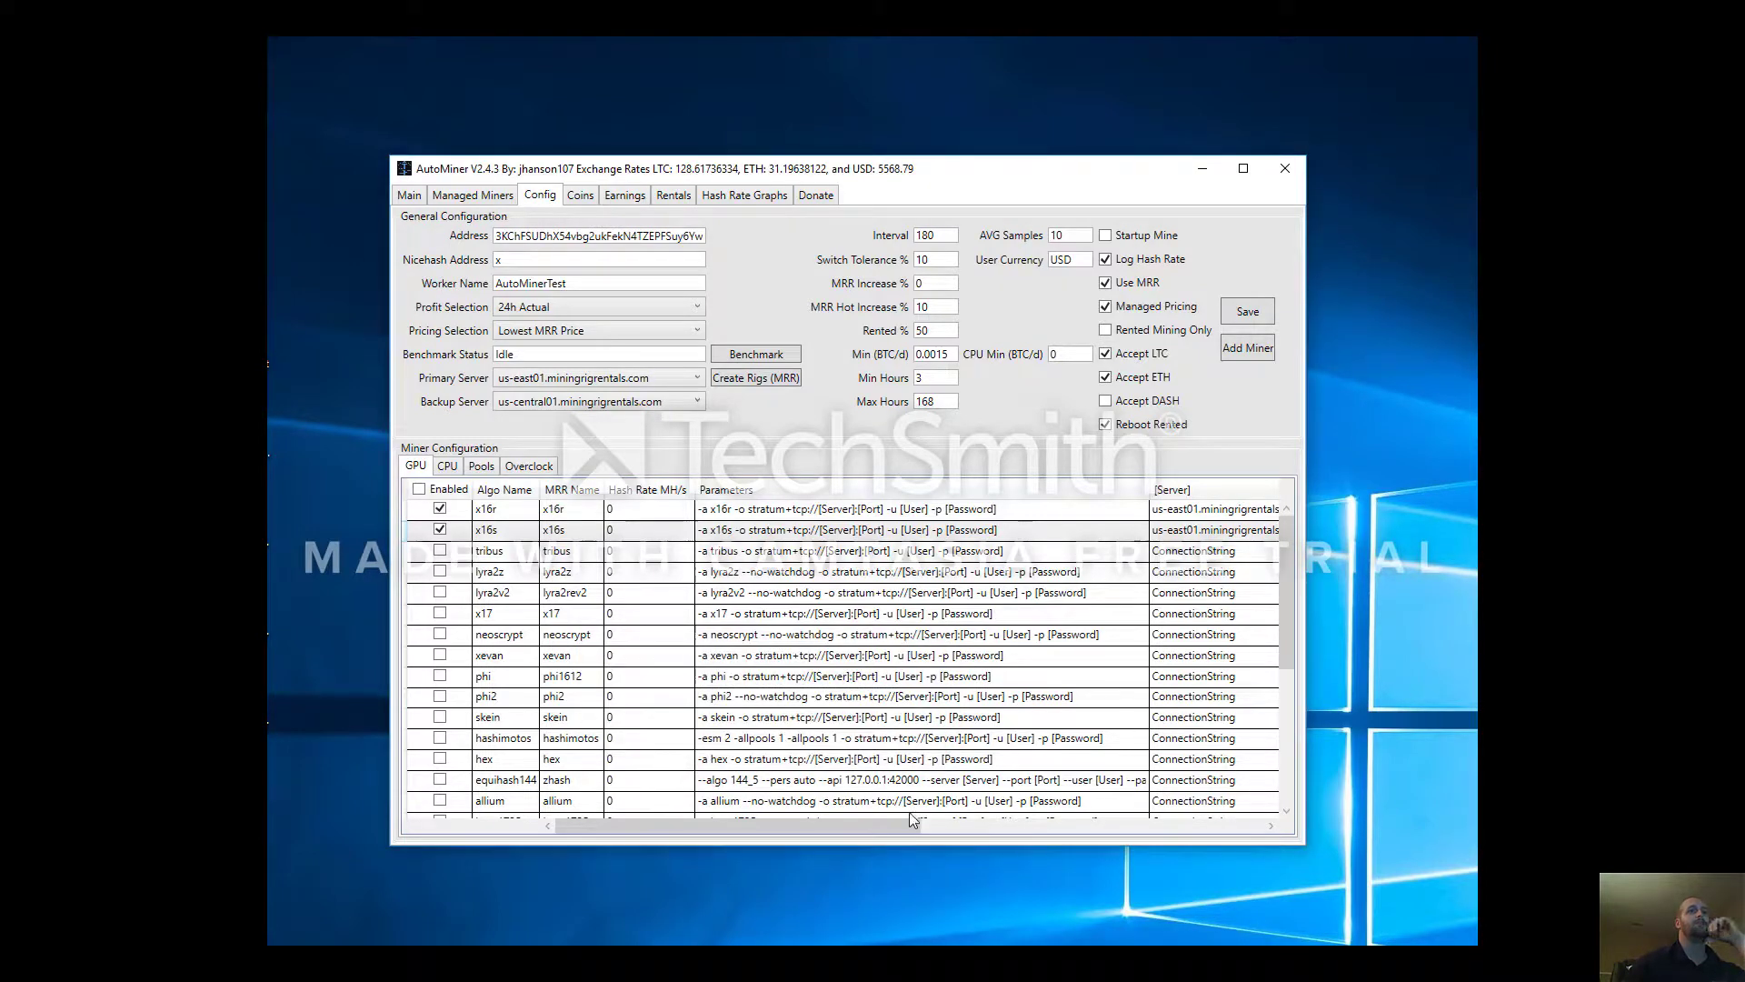
Verify MRR Ids 109600 for x16r and 109601 for x16s, then switch to Chrome's My Rigs page
drag(877, 823, 1242, 848)
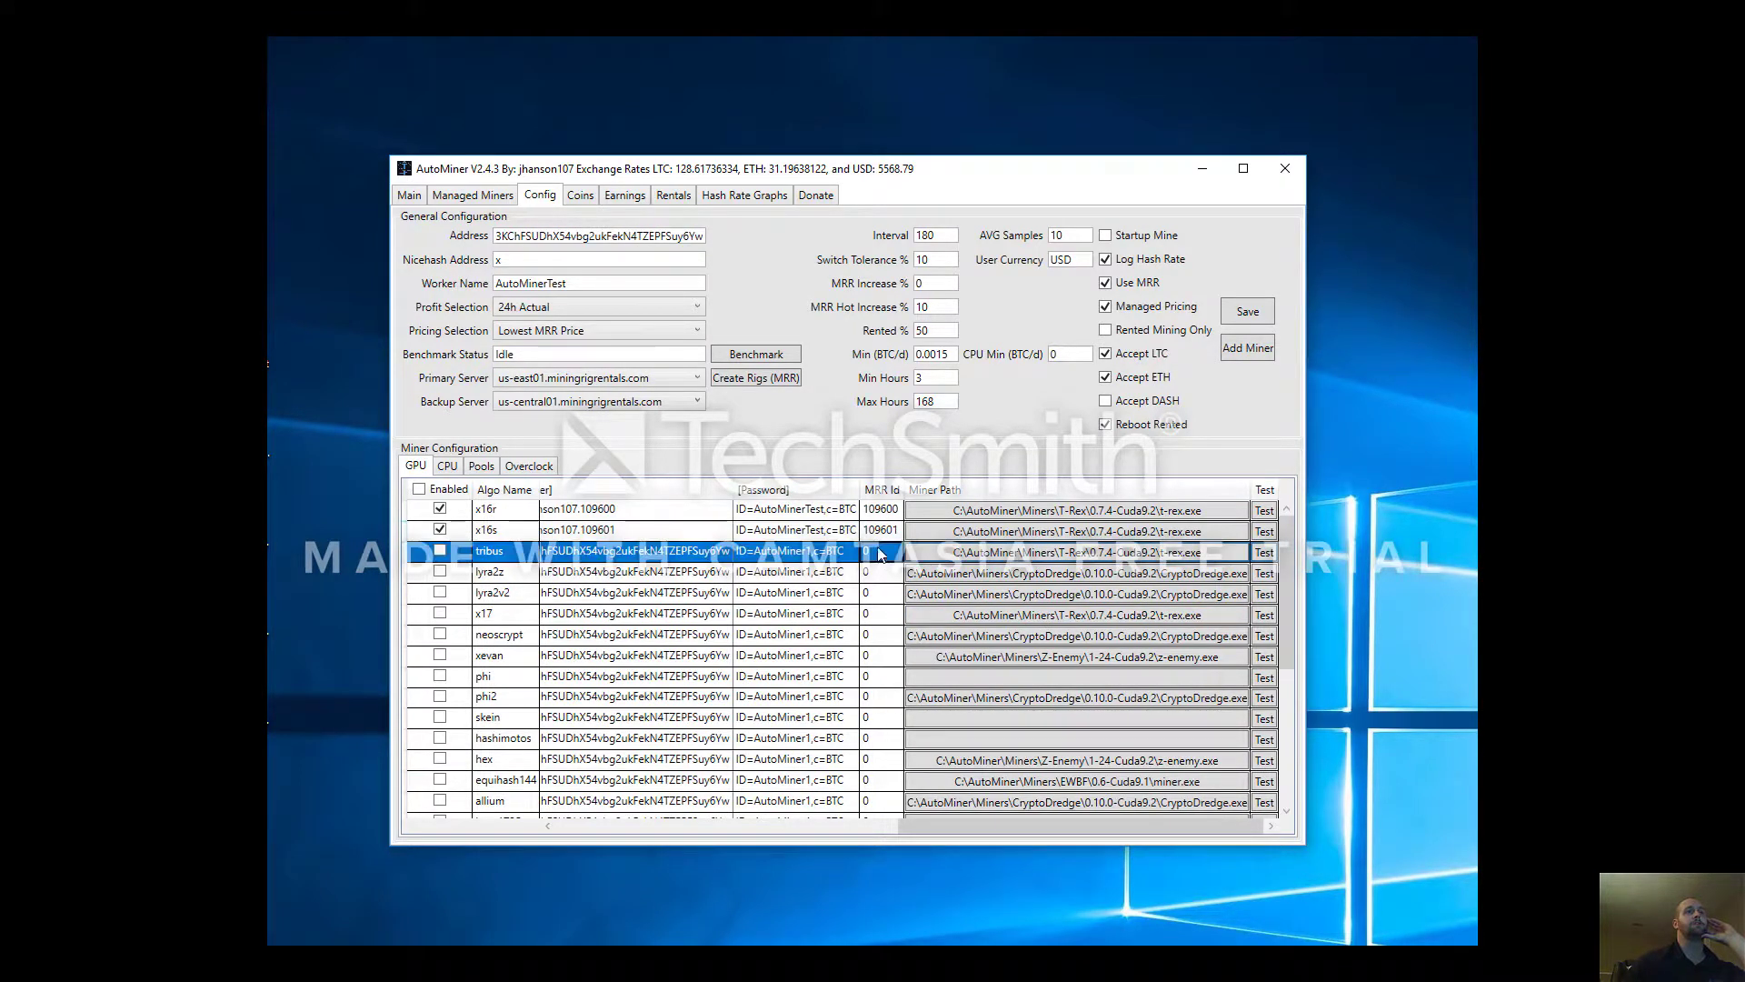
click(877, 534)
click(881, 515)
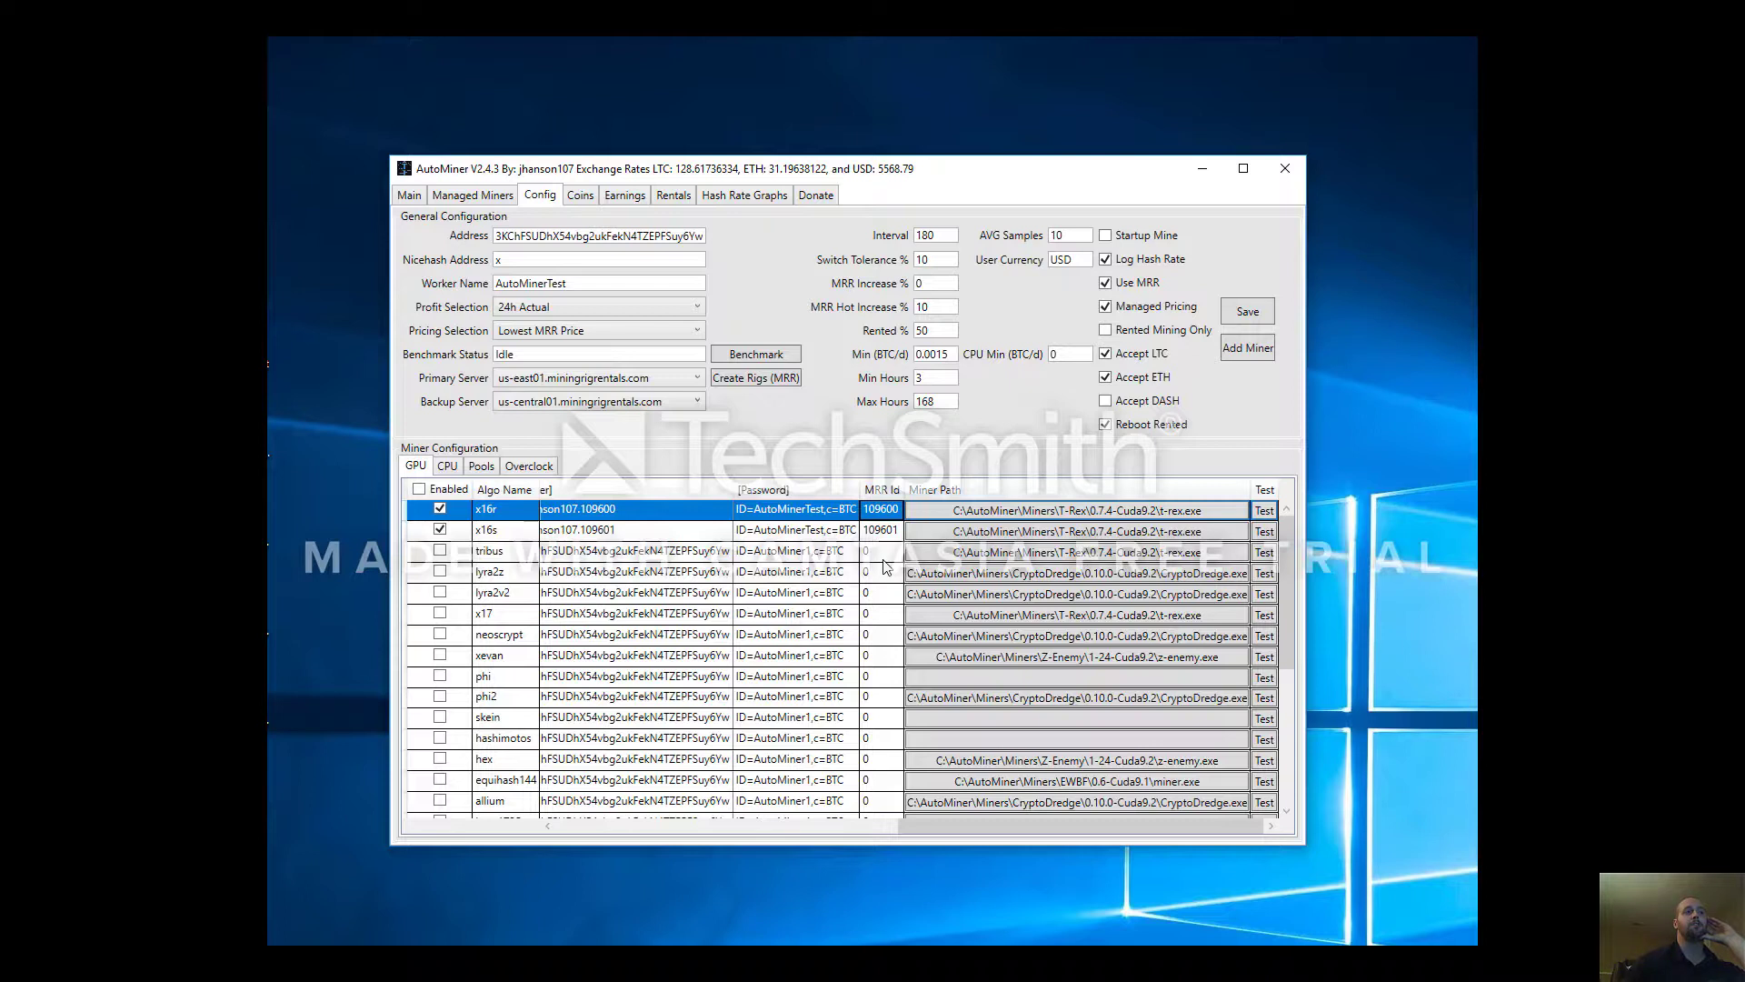
click(884, 534)
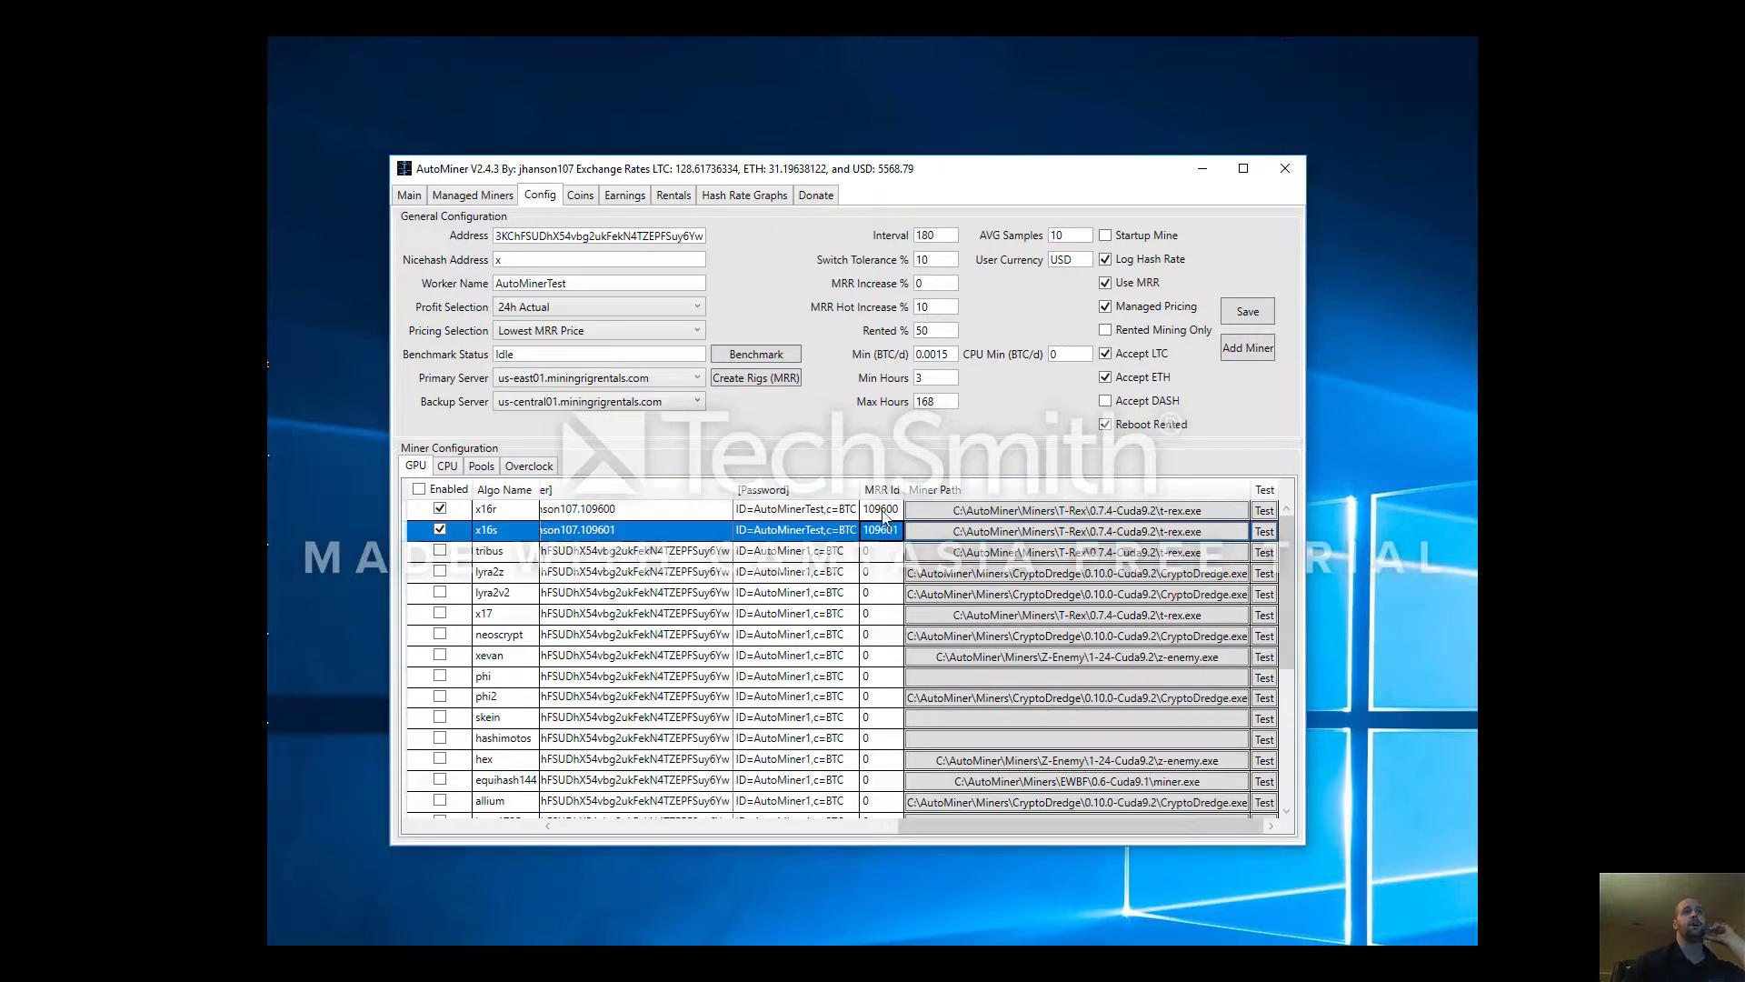
click(884, 514)
click(883, 515)
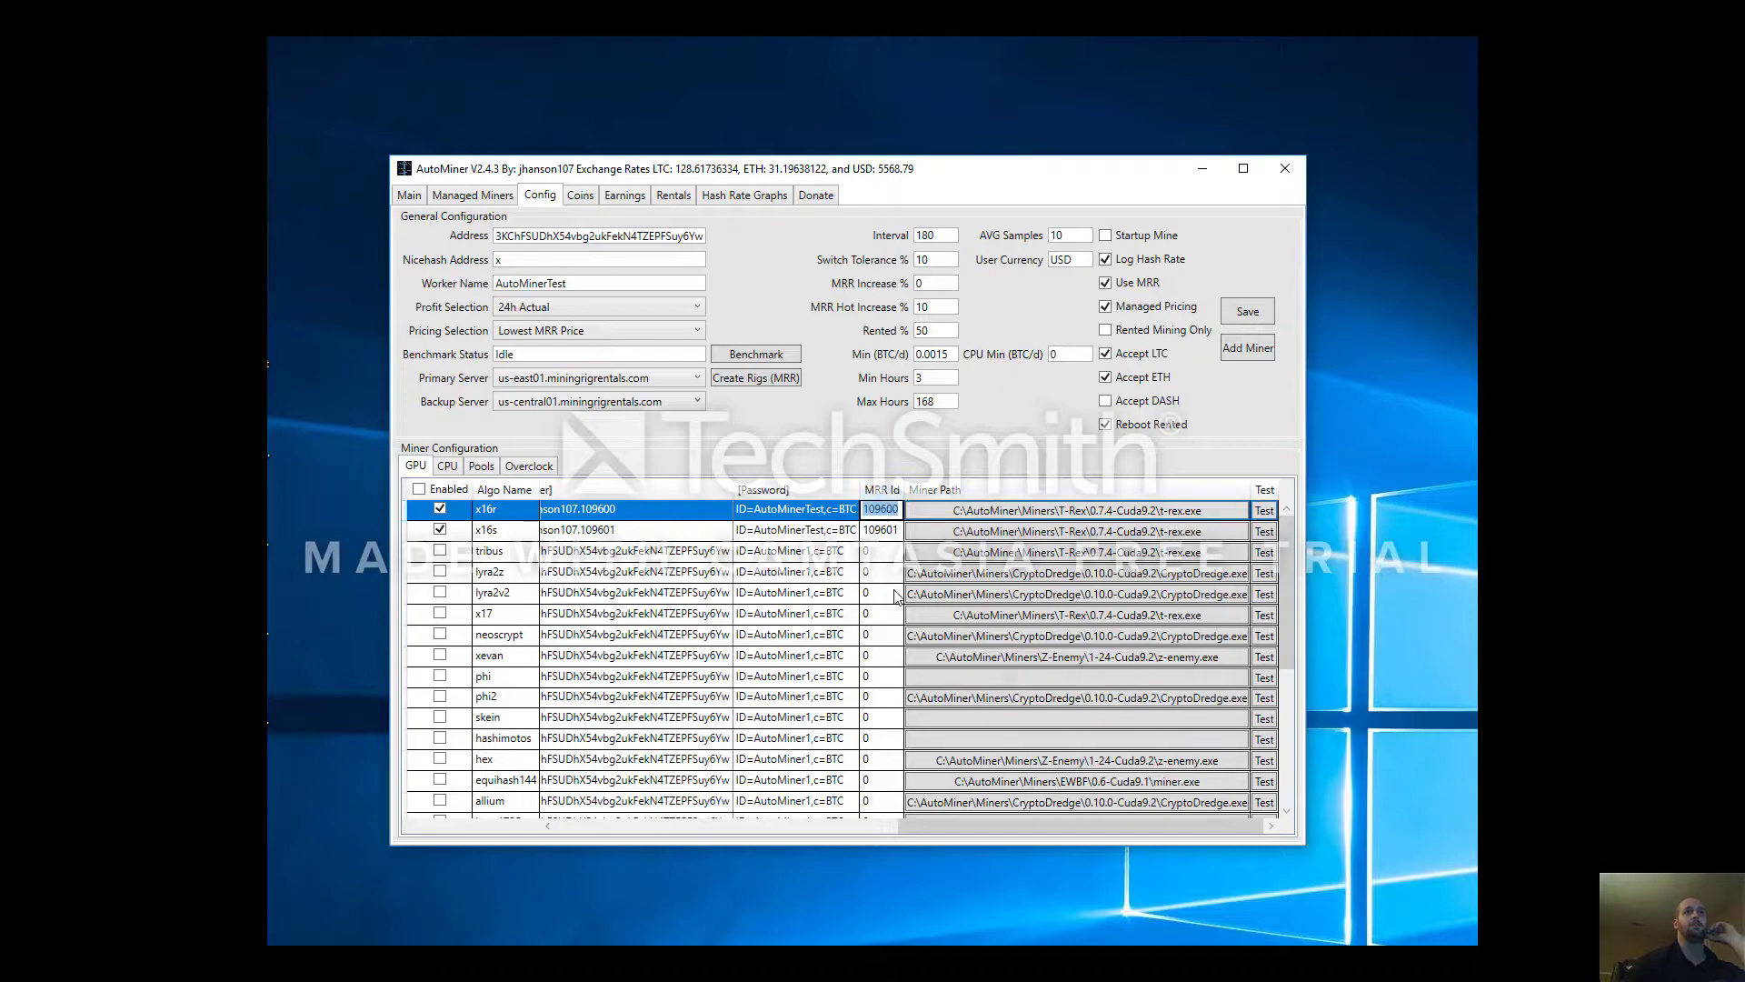
drag(946, 825, 865, 822)
click(868, 808)
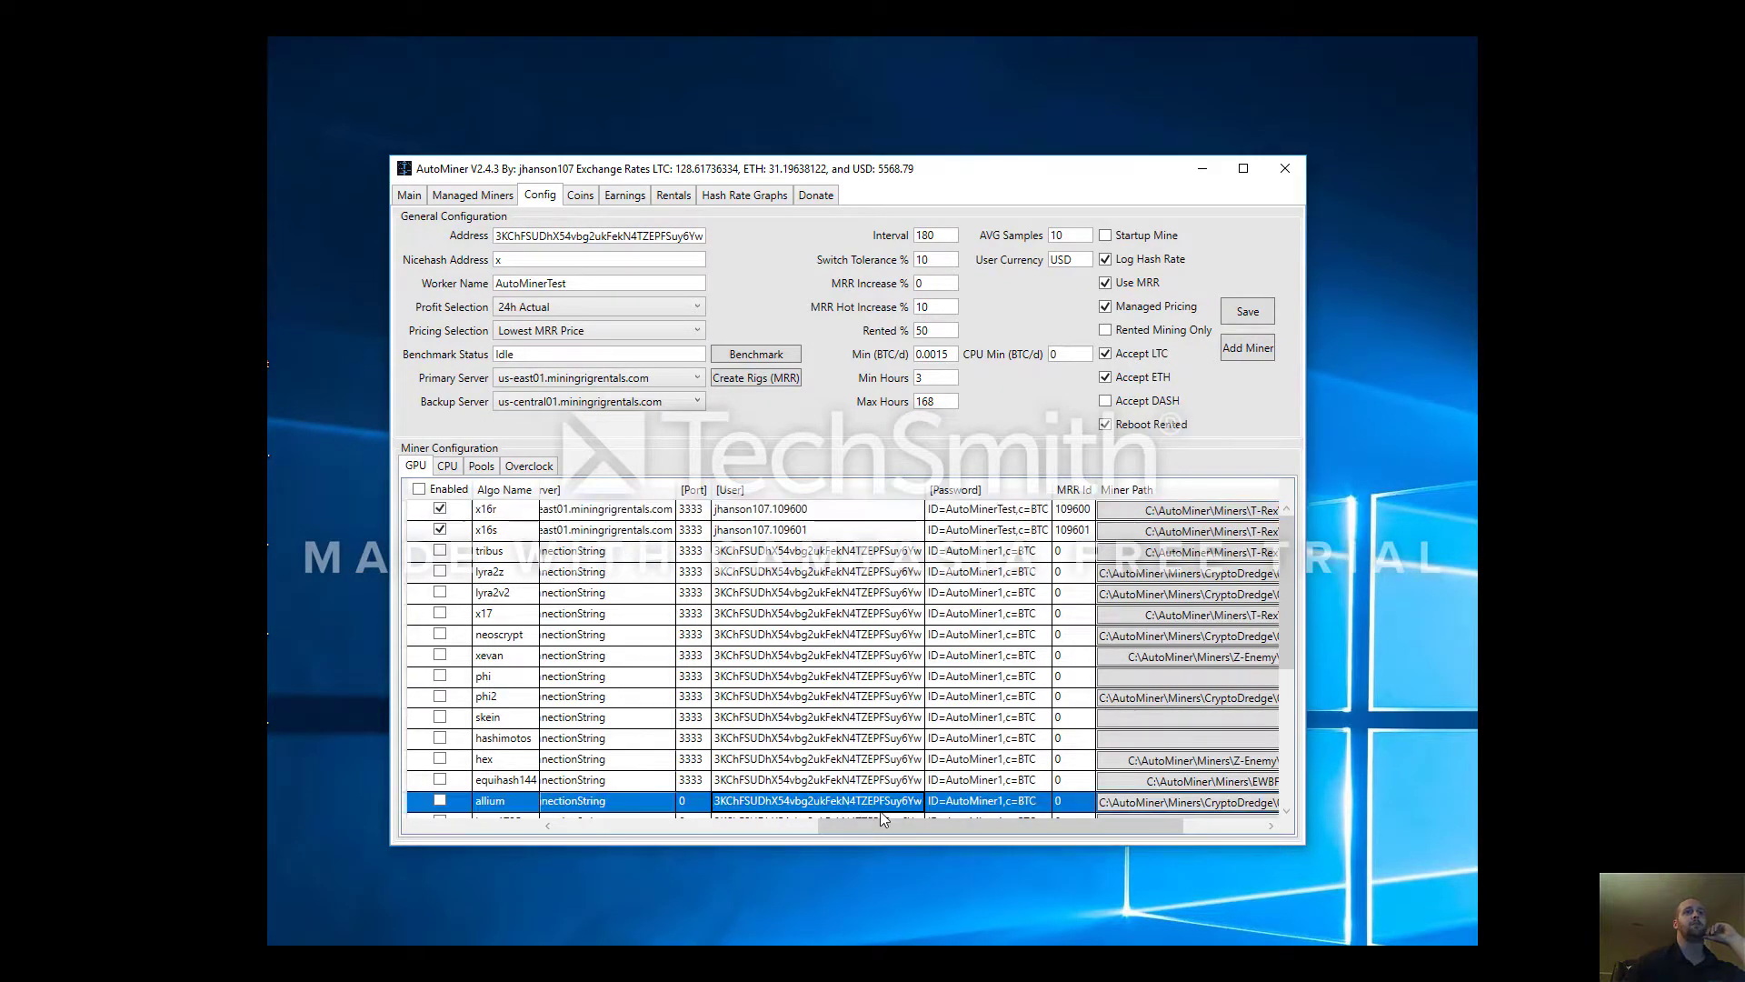
click(909, 530)
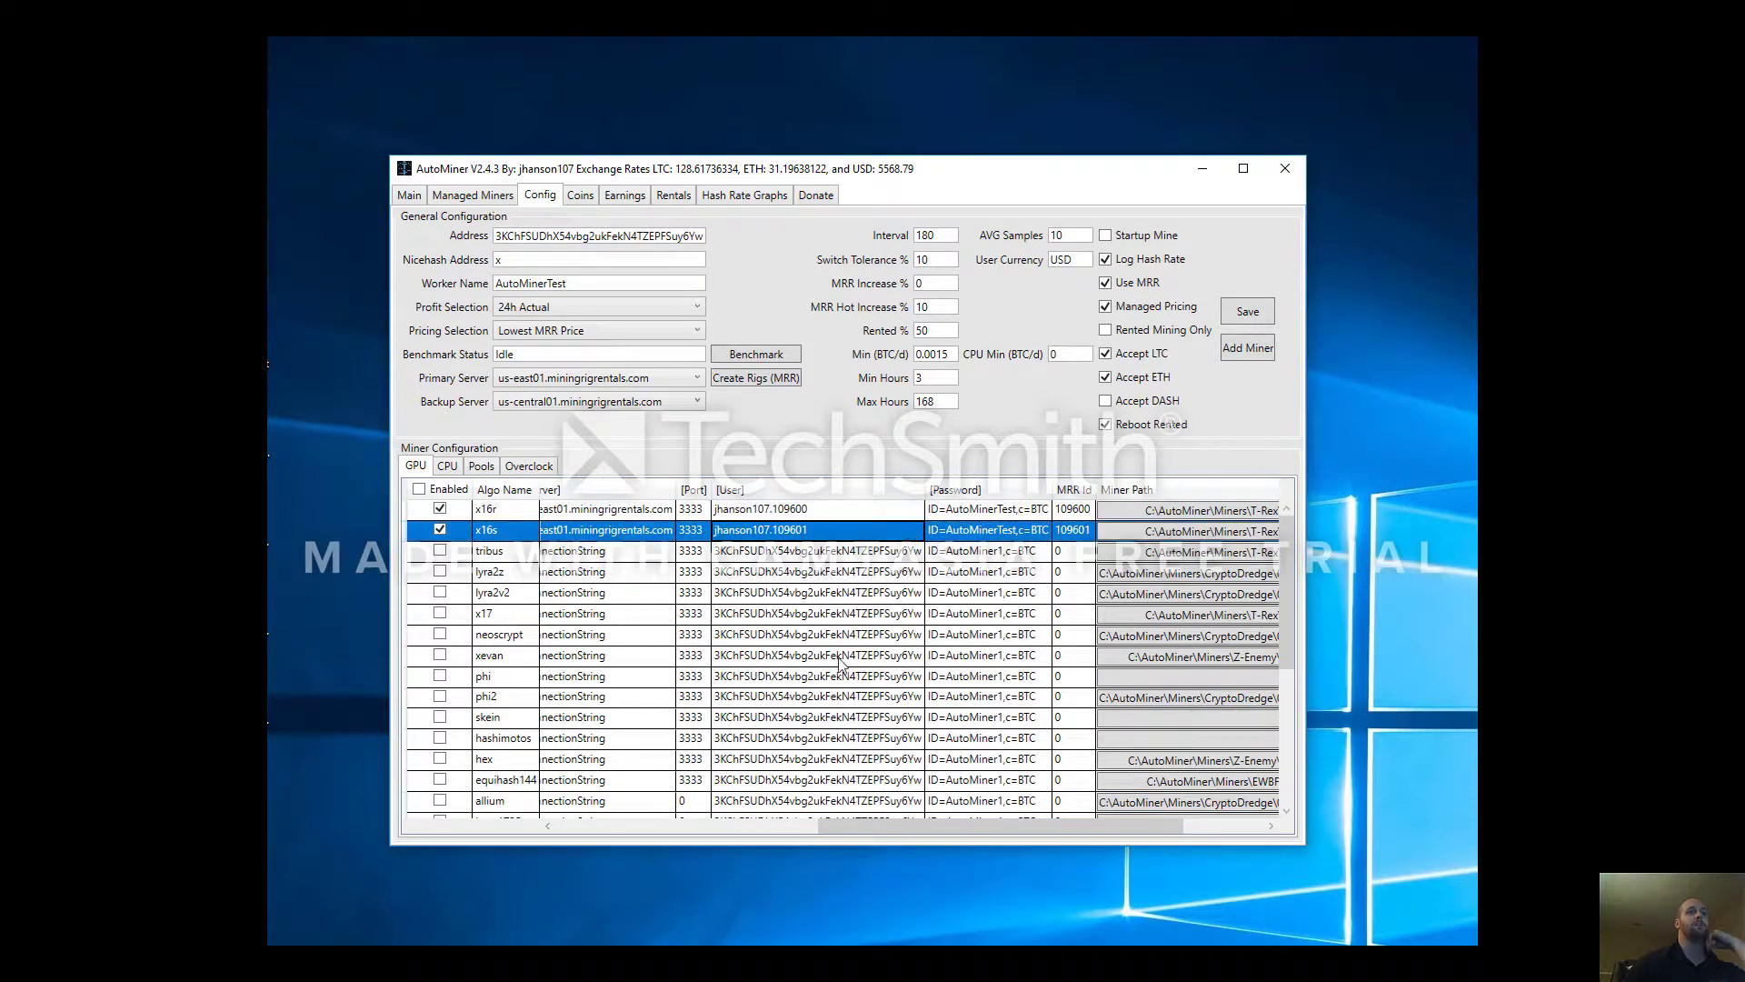
key(alt+Tab)
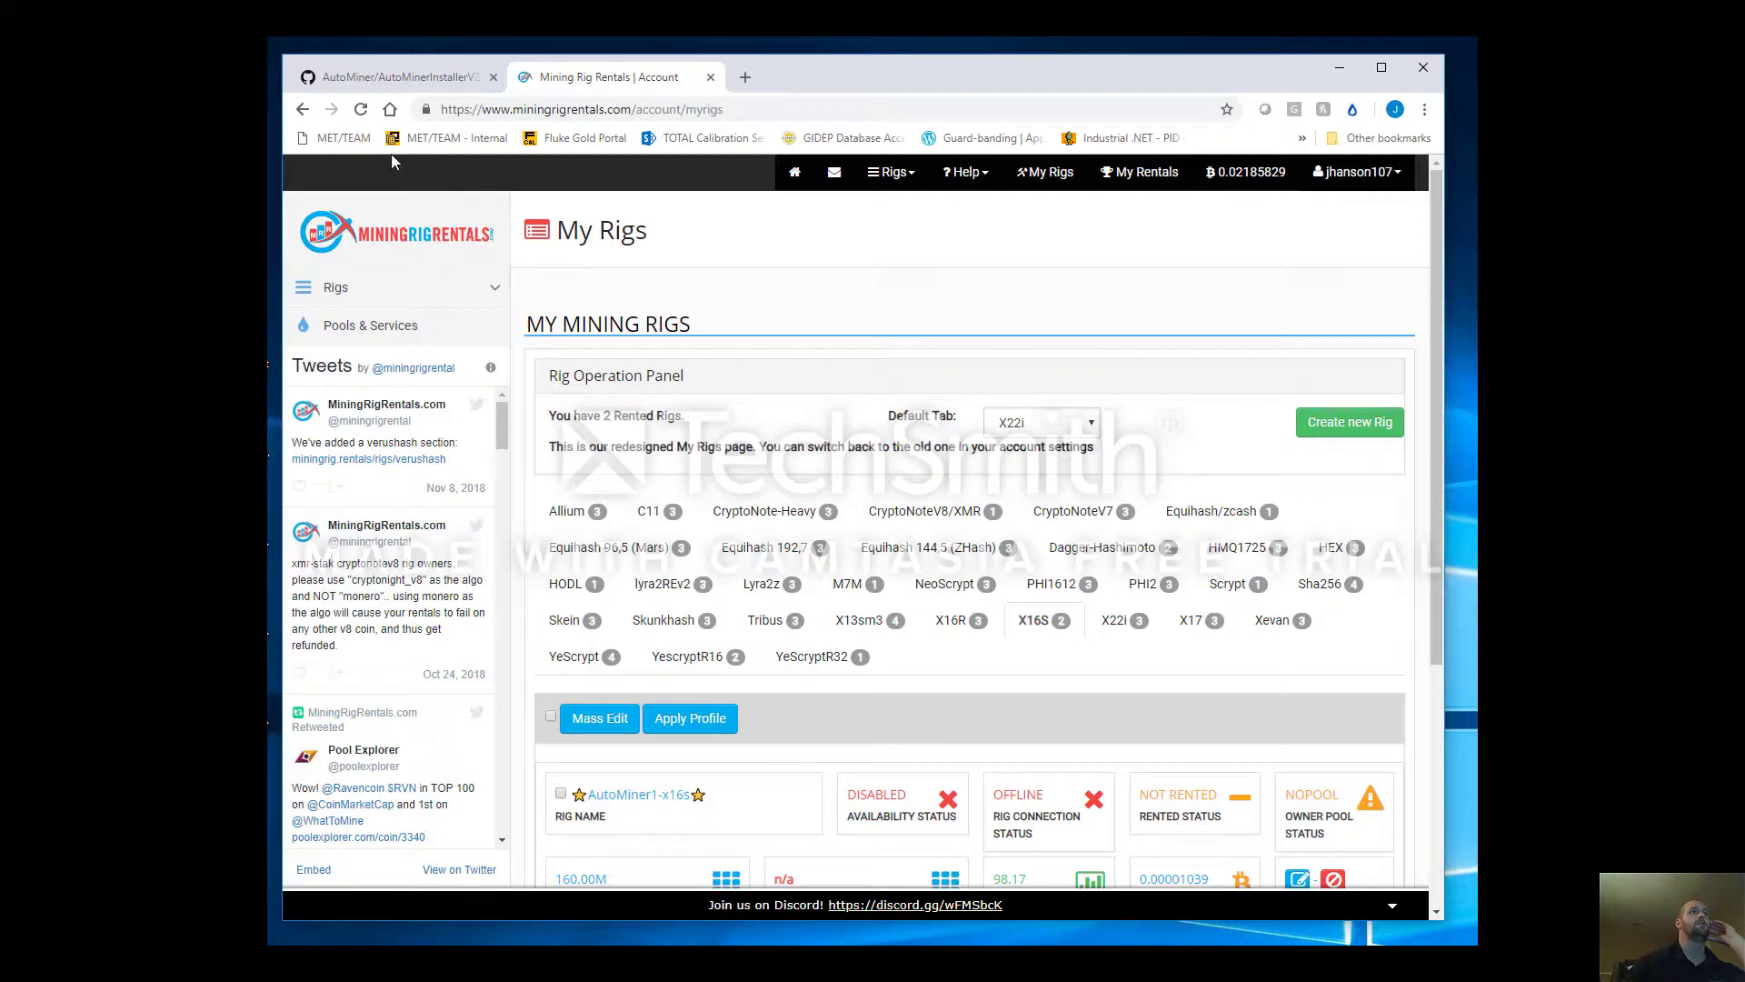
Reload My Rigs and compare it with the x16r miner row in AutoMiner
click(361, 109)
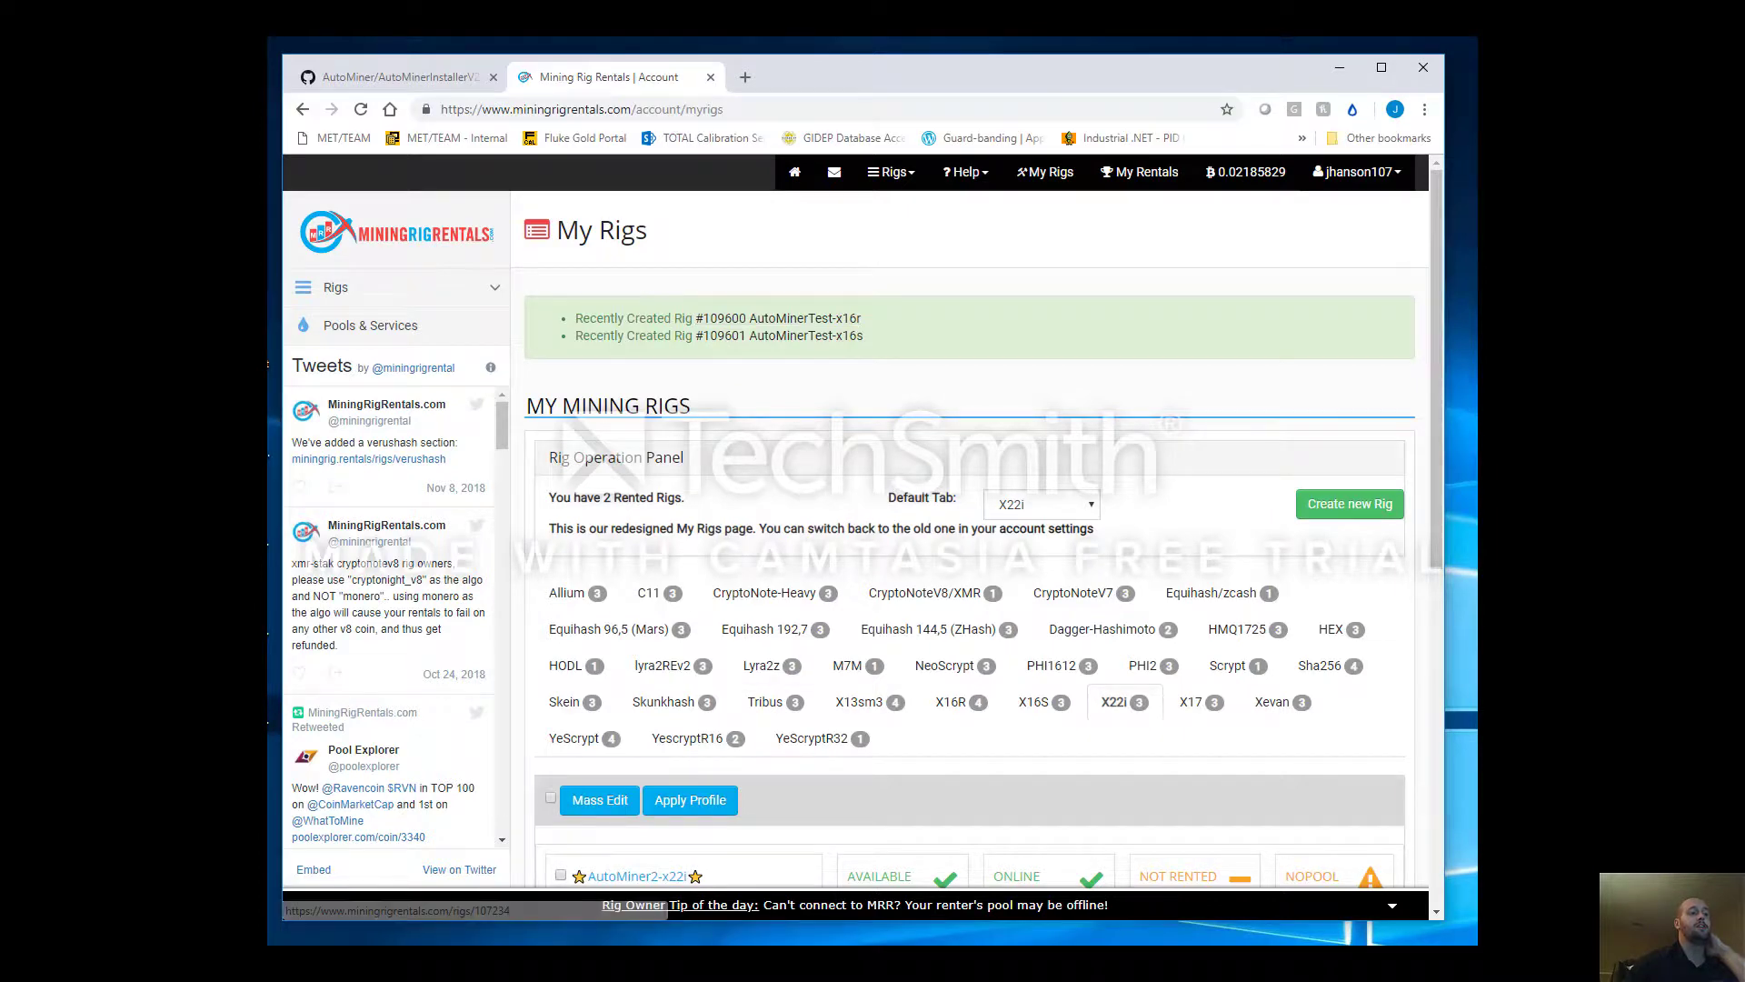
key(alt+Tab)
click(1067, 515)
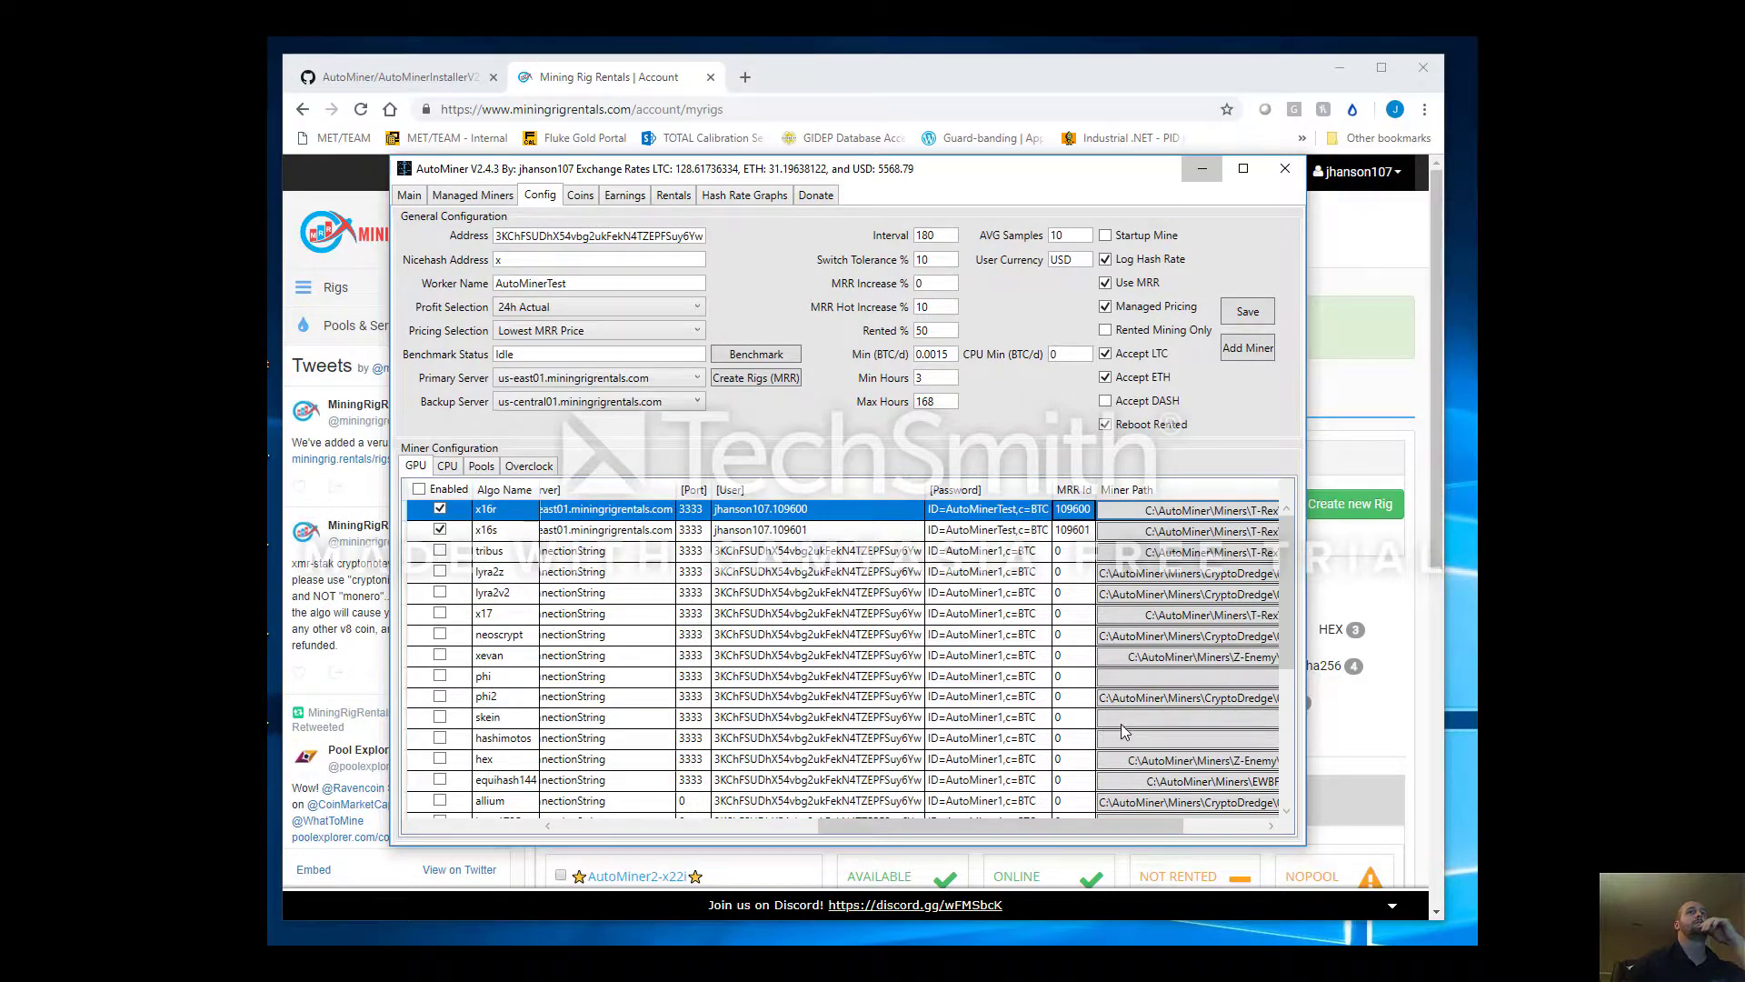
key(alt+Tab)
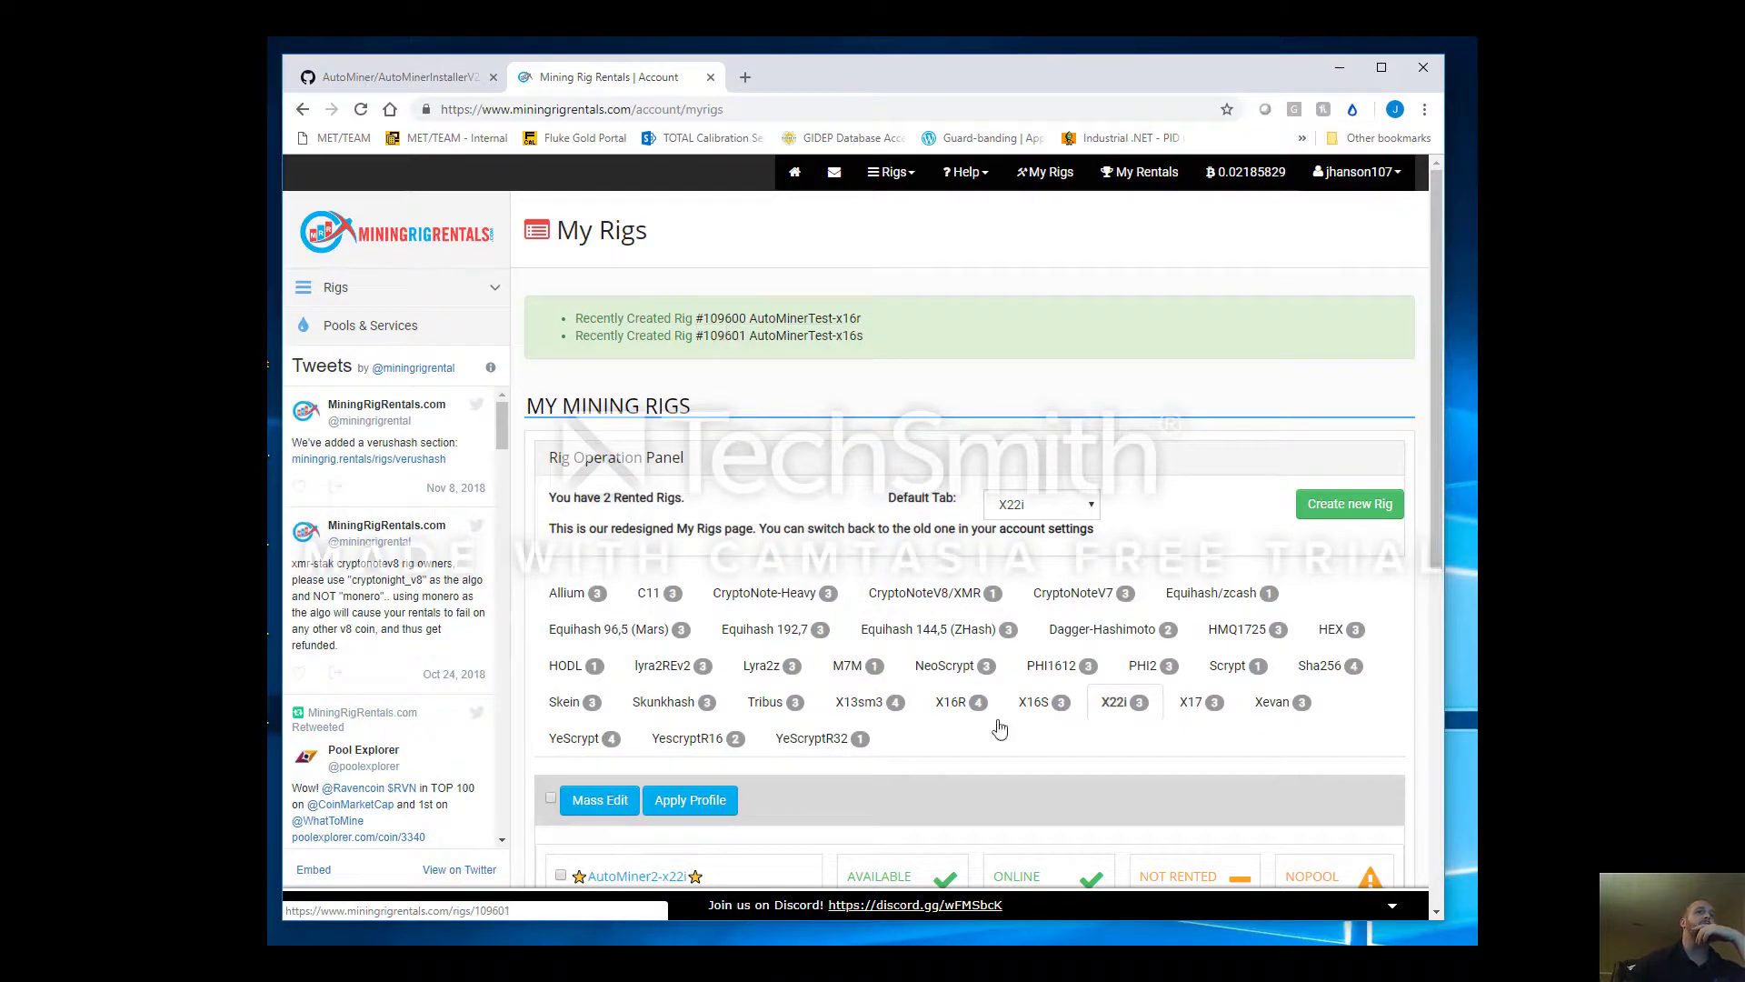
Open the AutoMinerTest-x16r rig page under X16R, then return to AutoMiner
click(978, 712)
scroll(872, 782, down, 4)
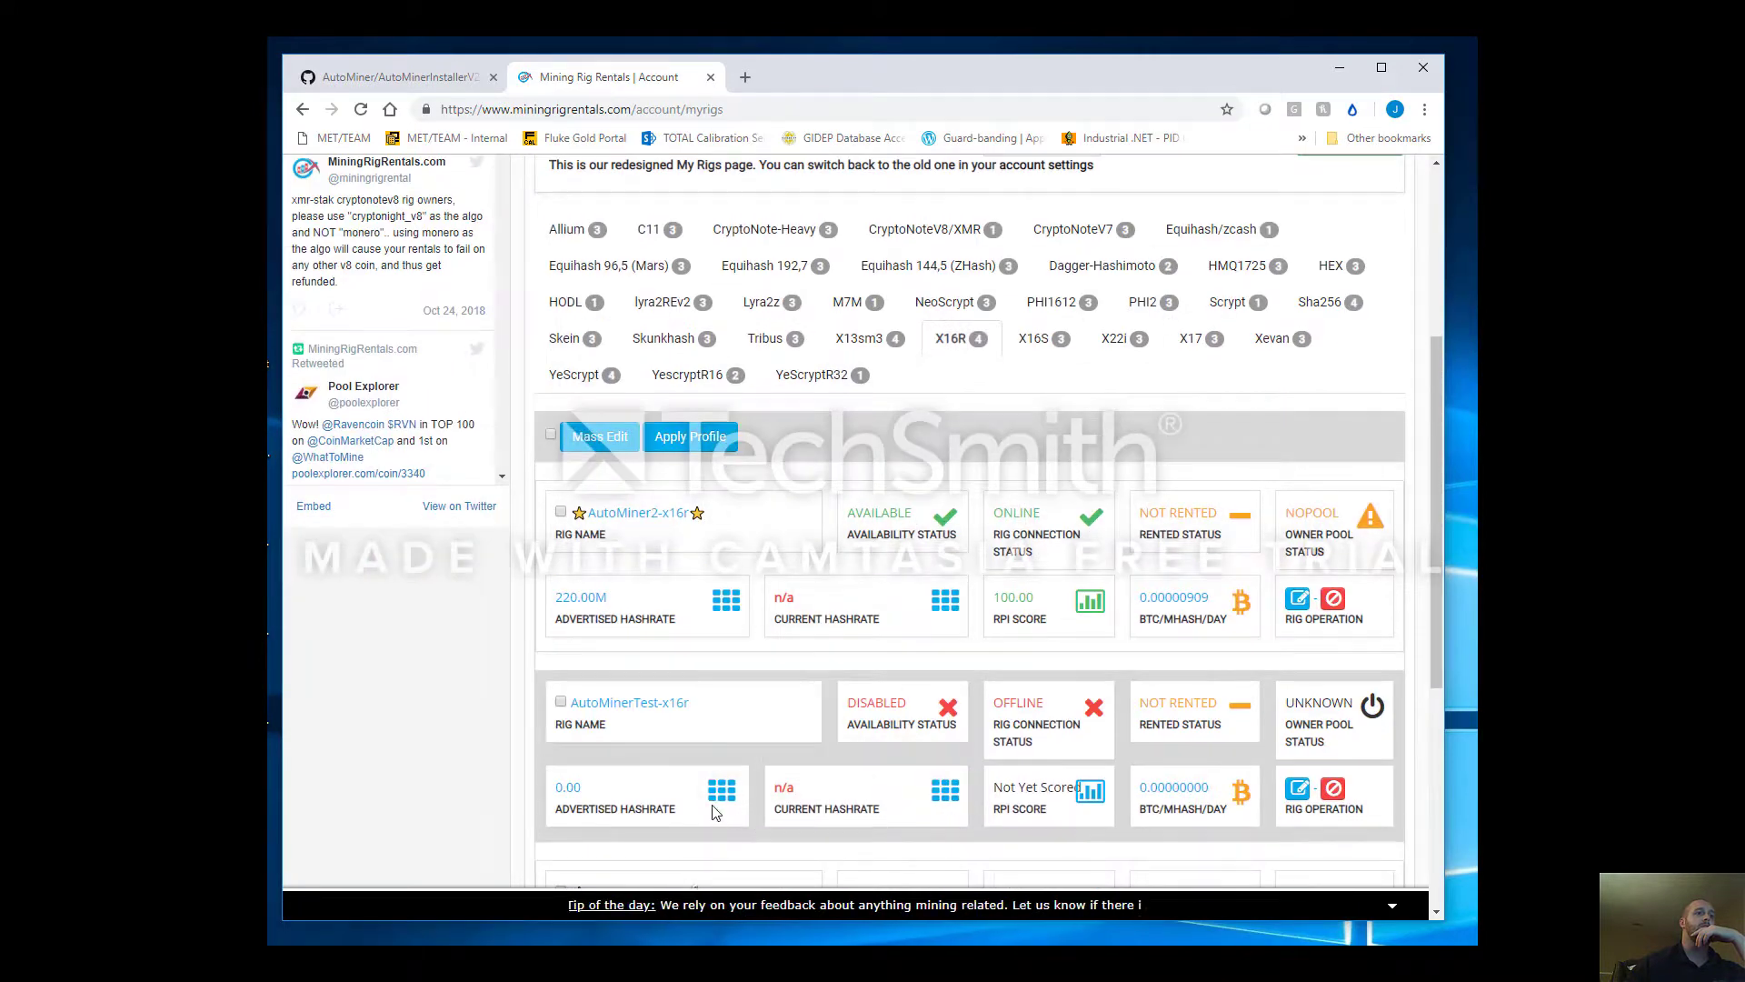
click(653, 712)
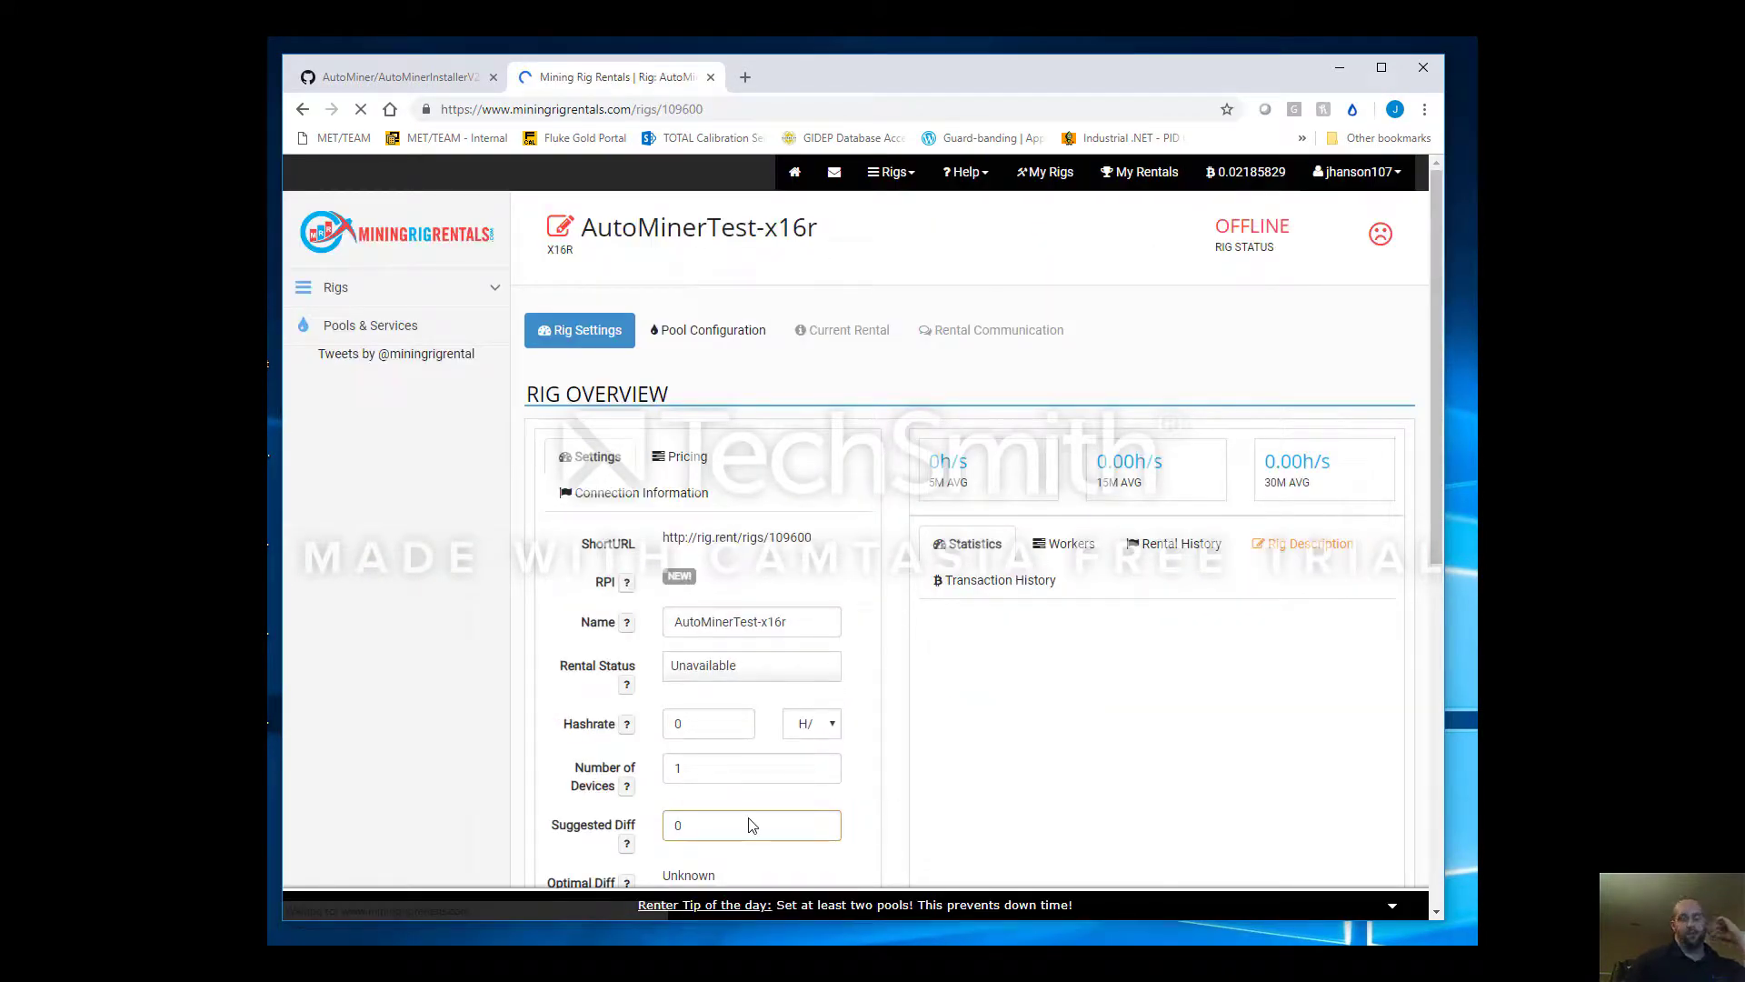
scroll(776, 776, down, 1)
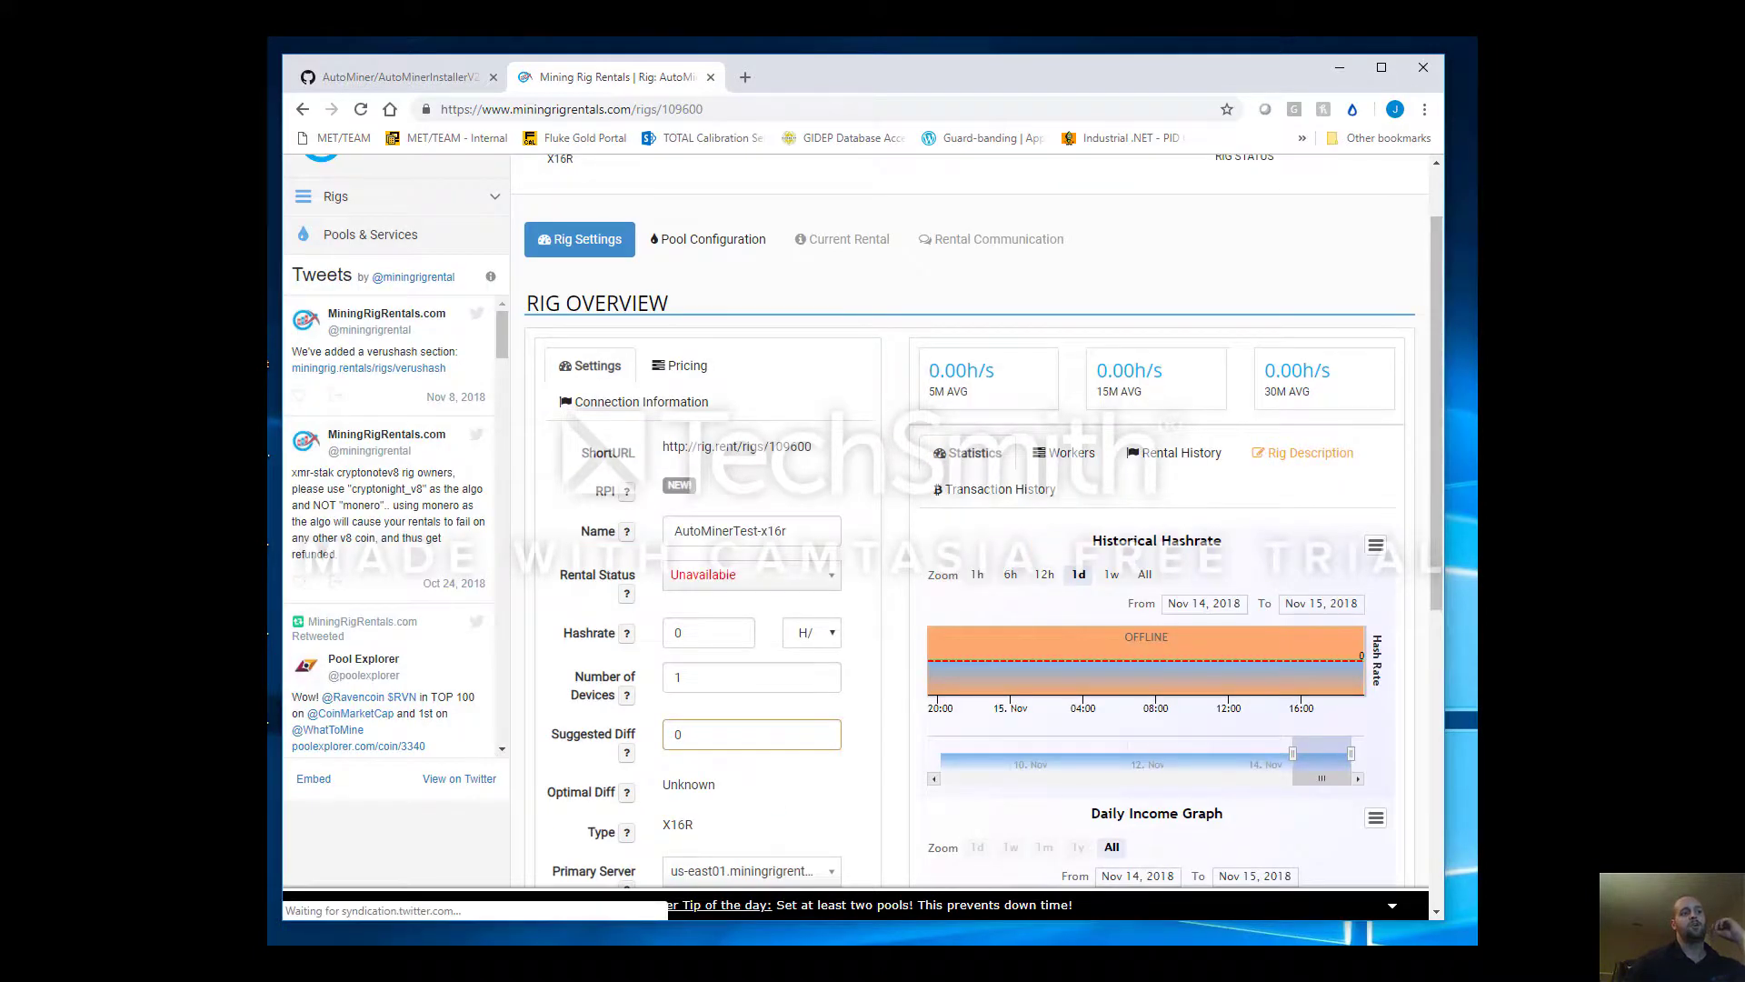
key(alt+Tab)
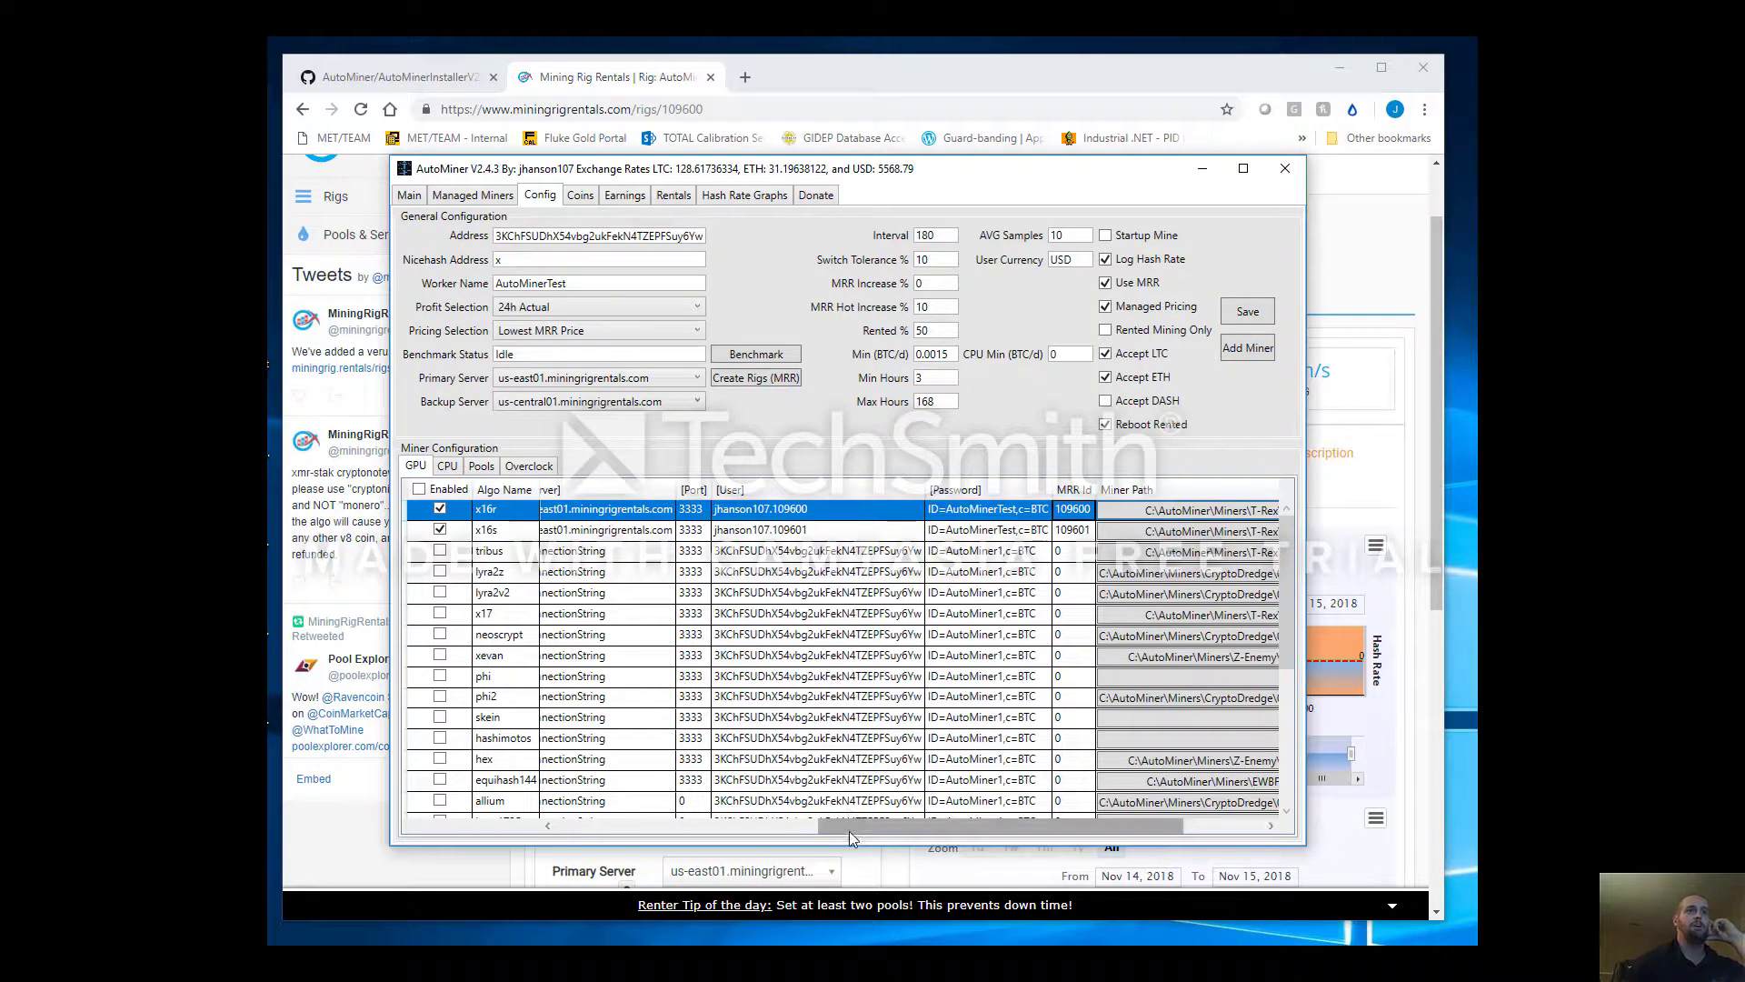
Enter a Hash Rate of 150 MH/s for both the x16r and x16s GPU miners
drag(849, 831, 586, 832)
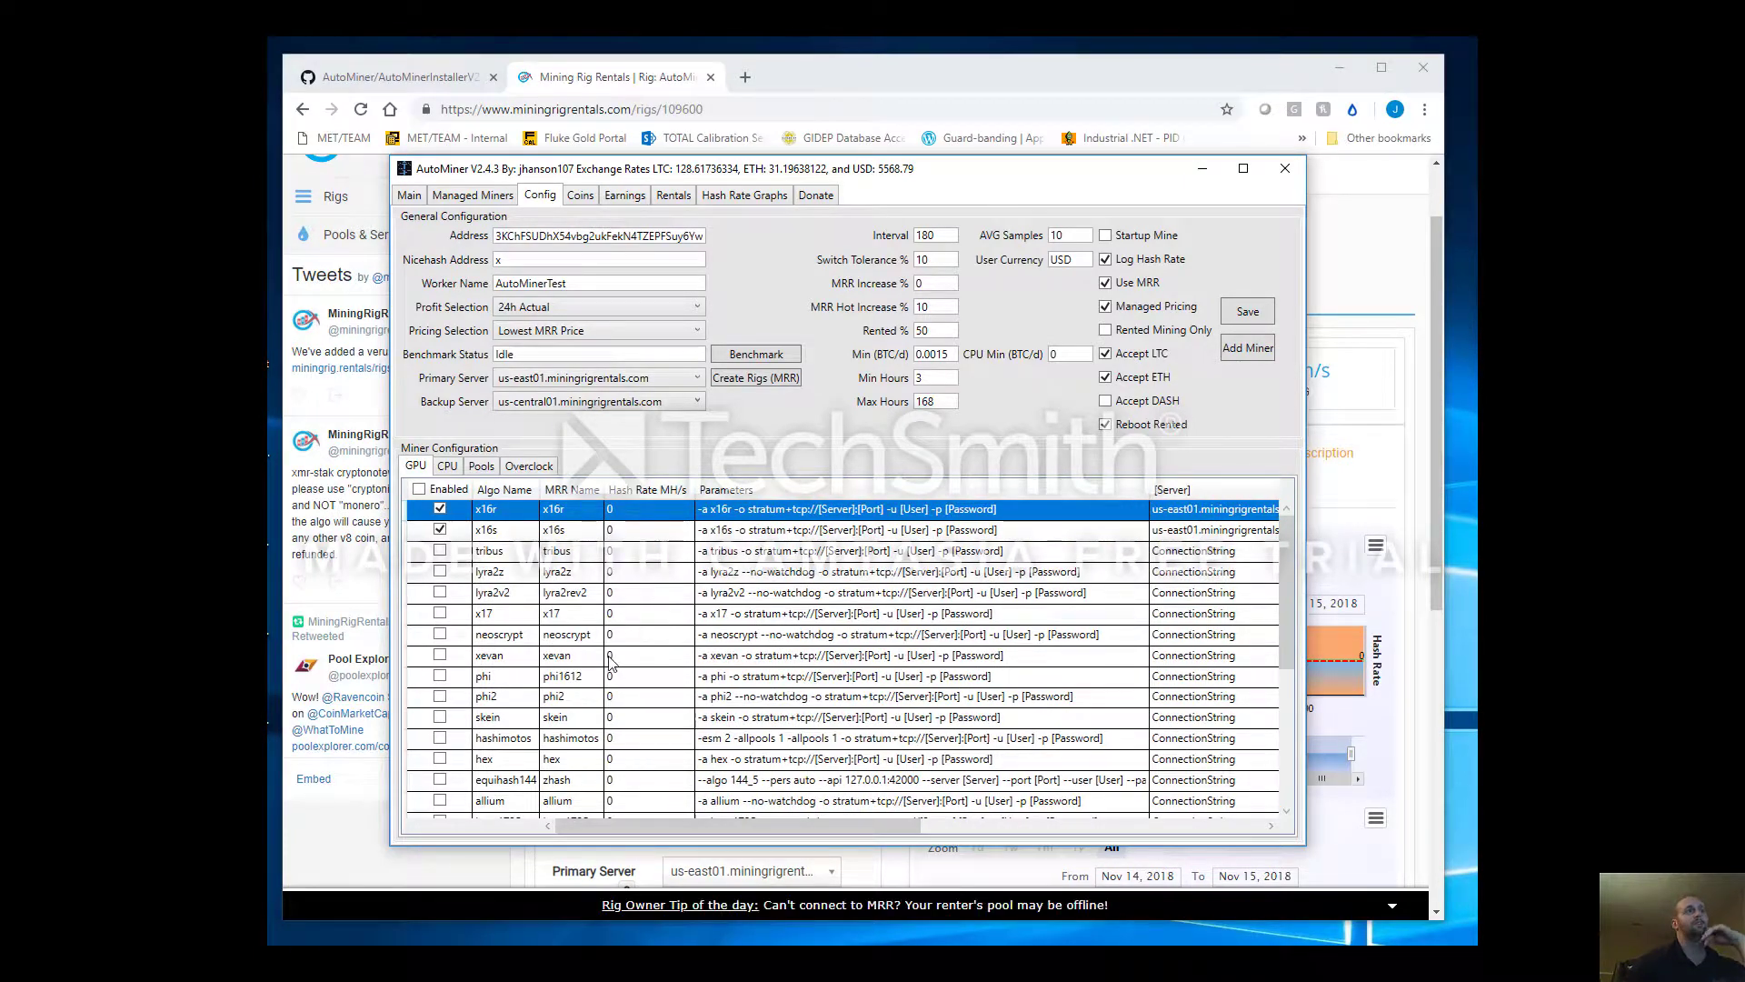
click(535, 531)
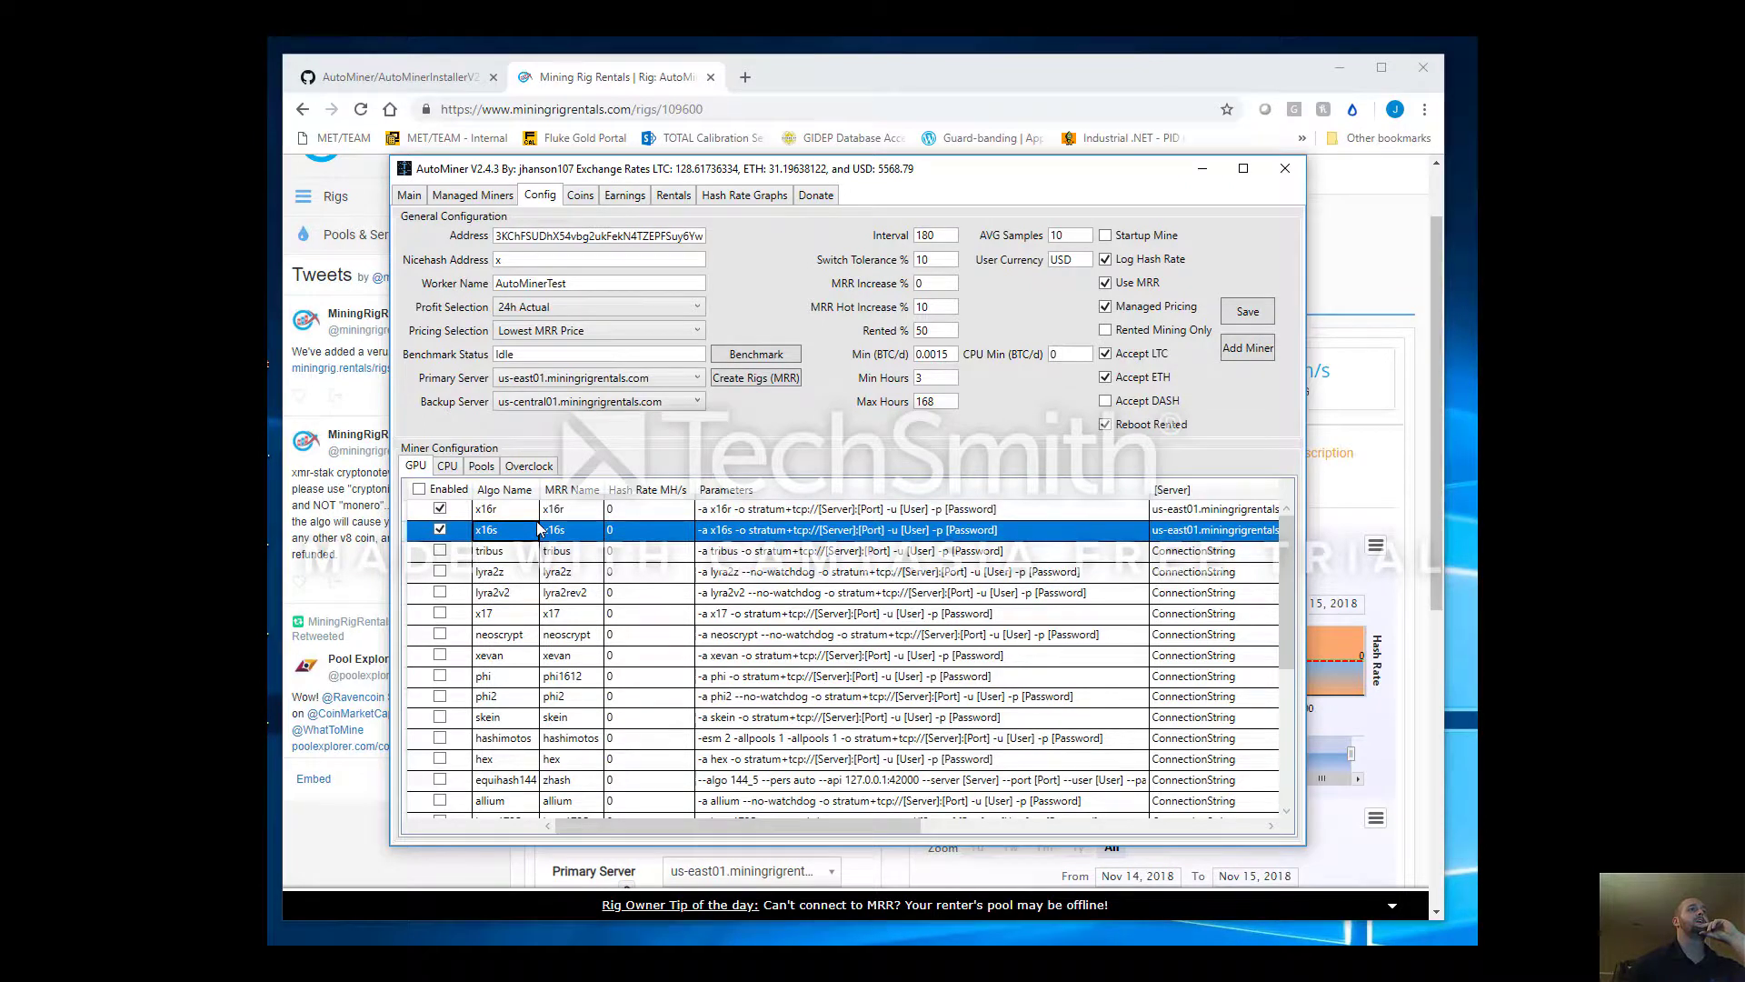
click(548, 513)
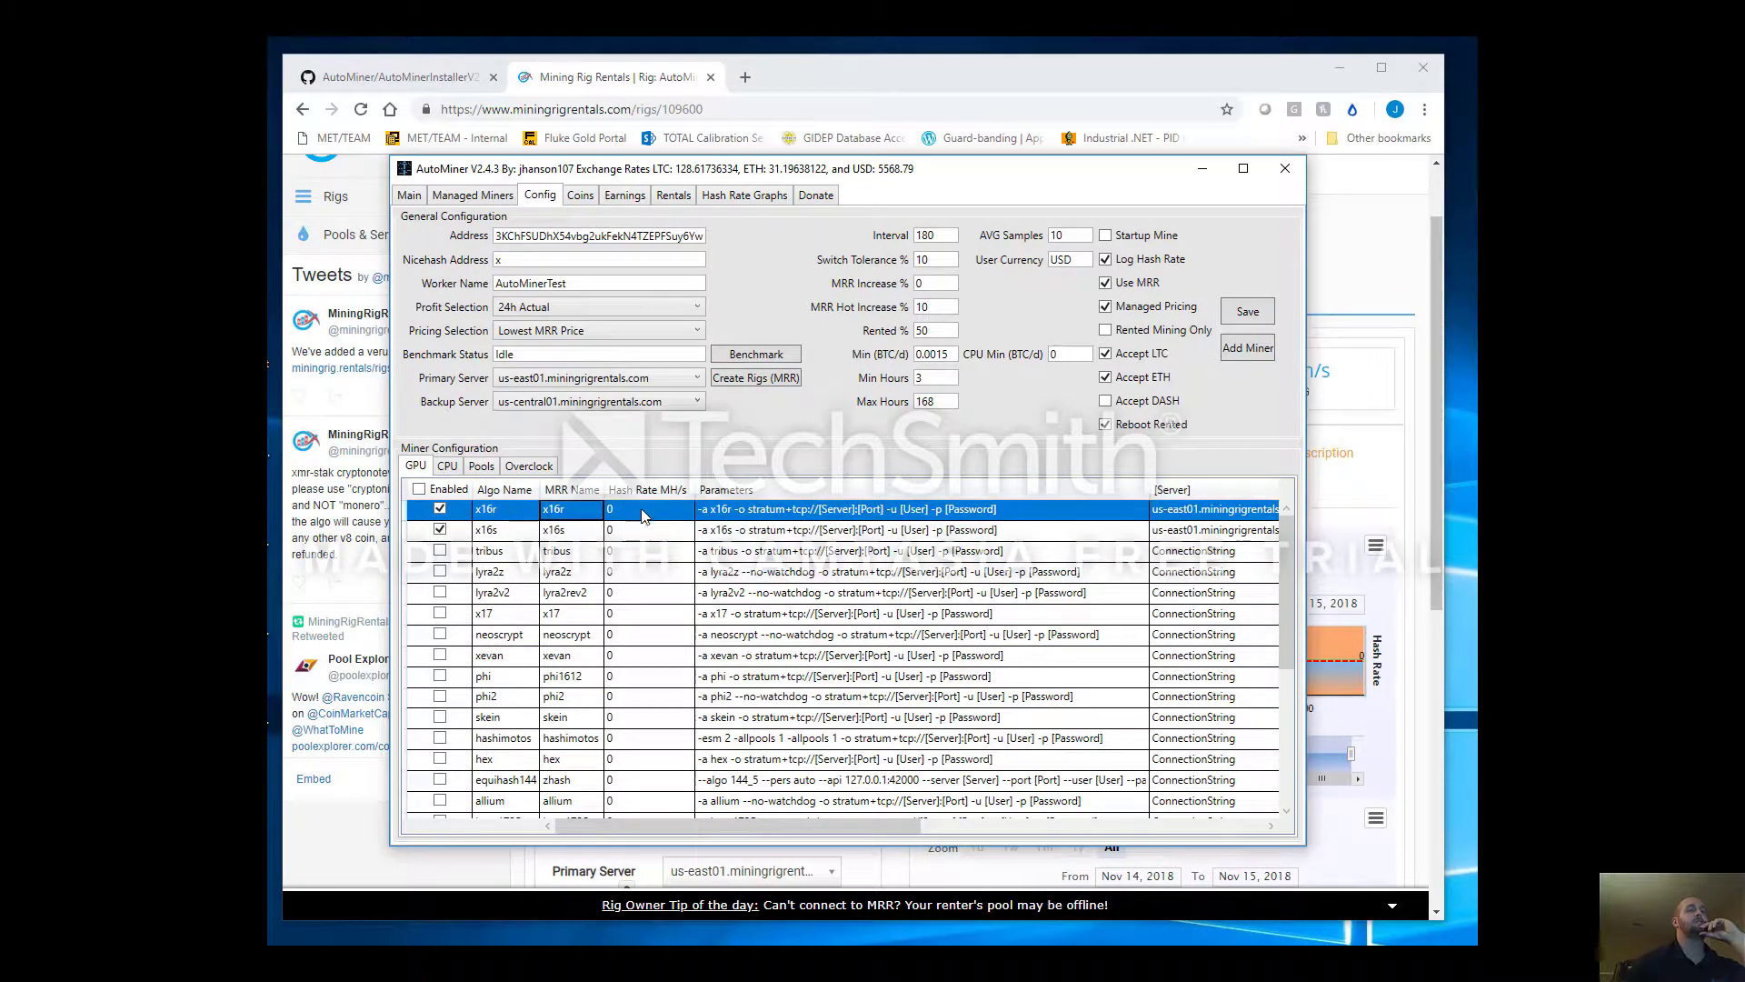
click(641, 512)
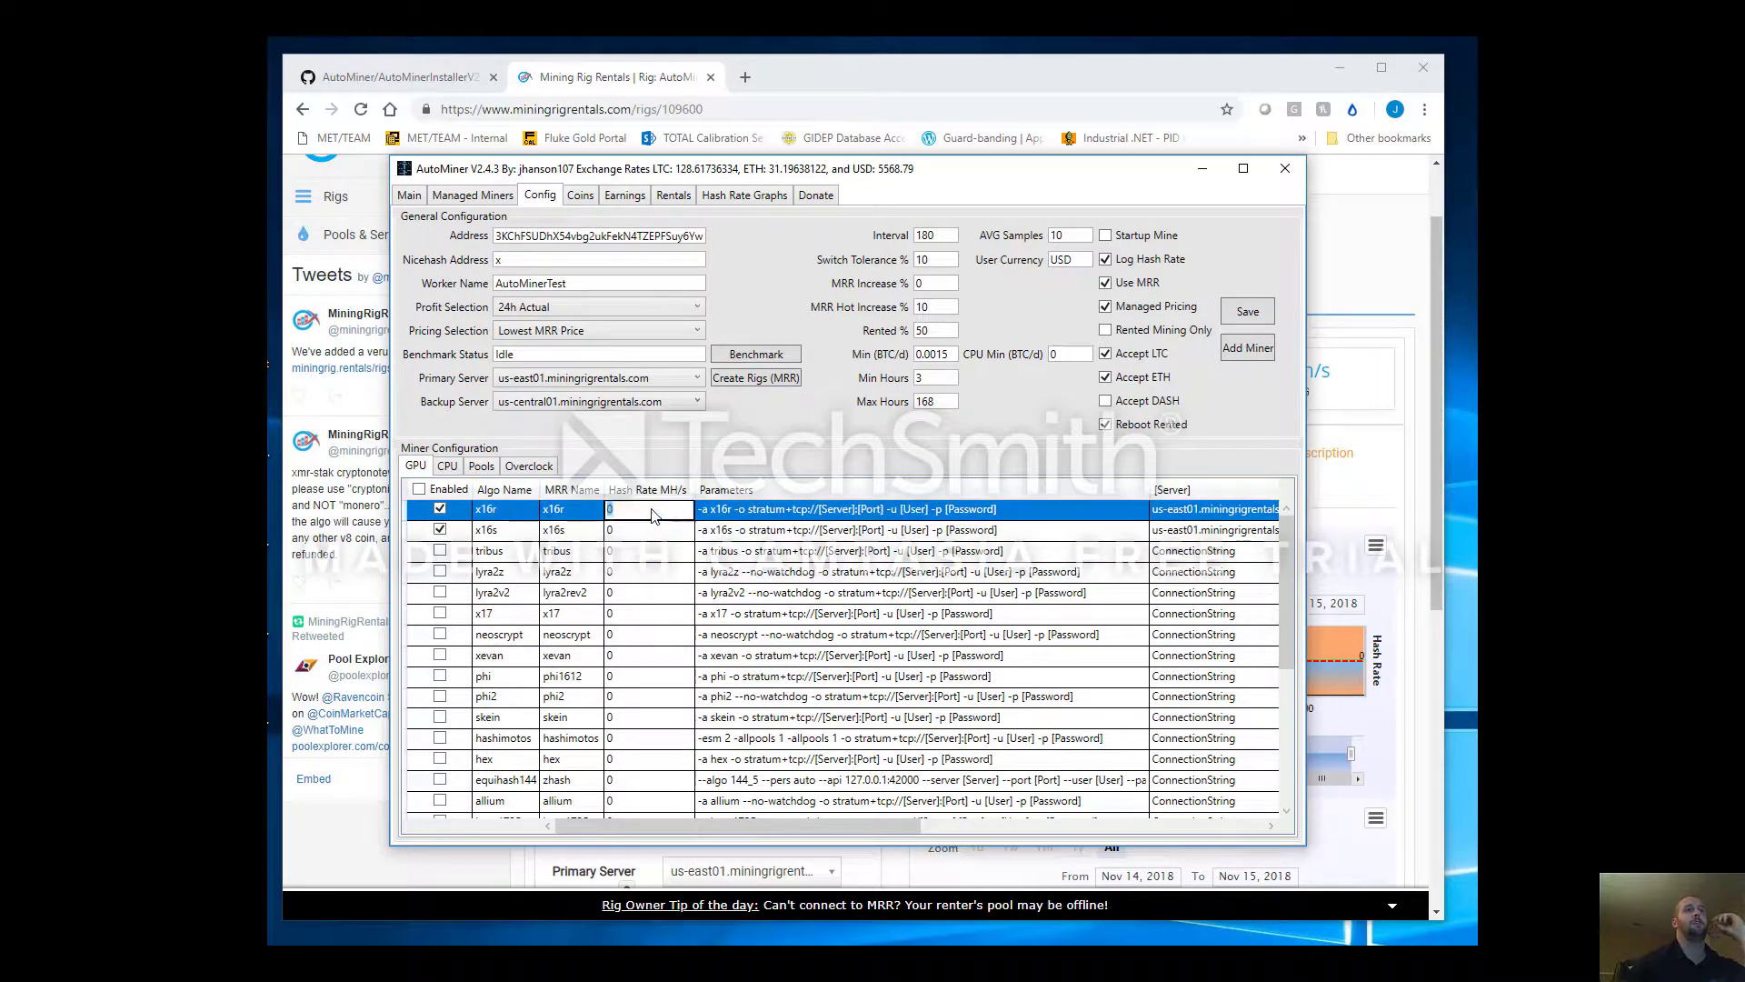
double_click(652, 531)
drag(714, 827, 1059, 822)
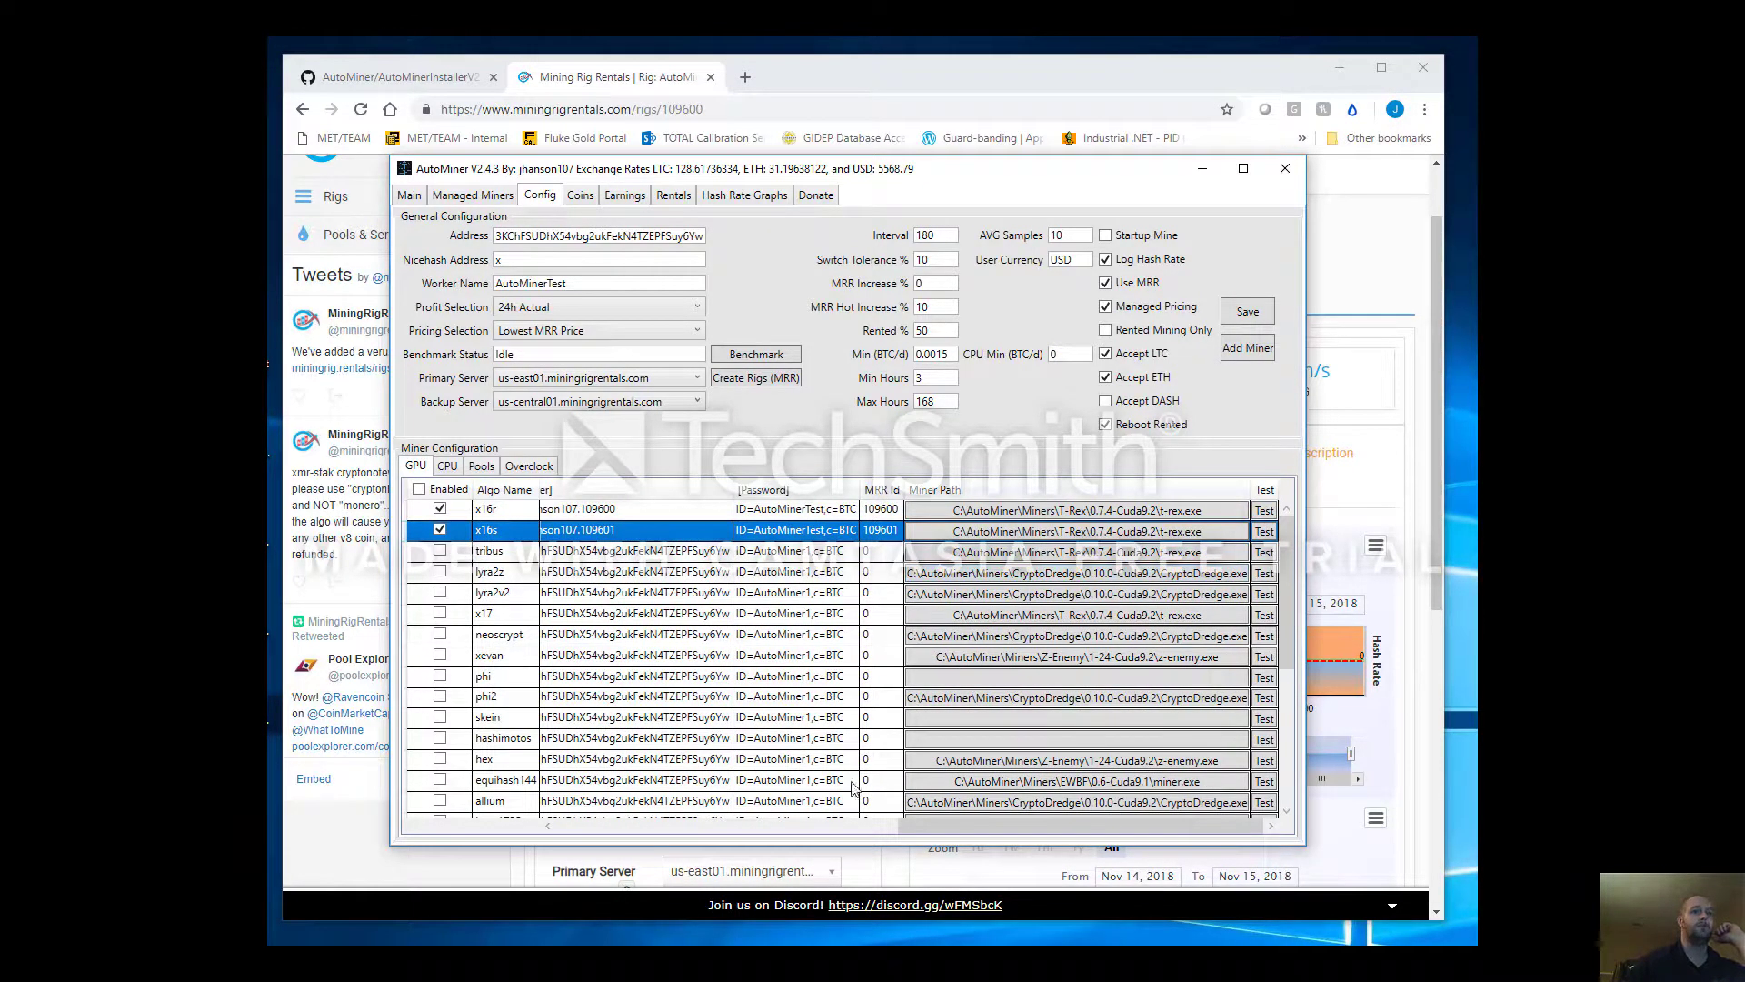
drag(931, 833, 589, 833)
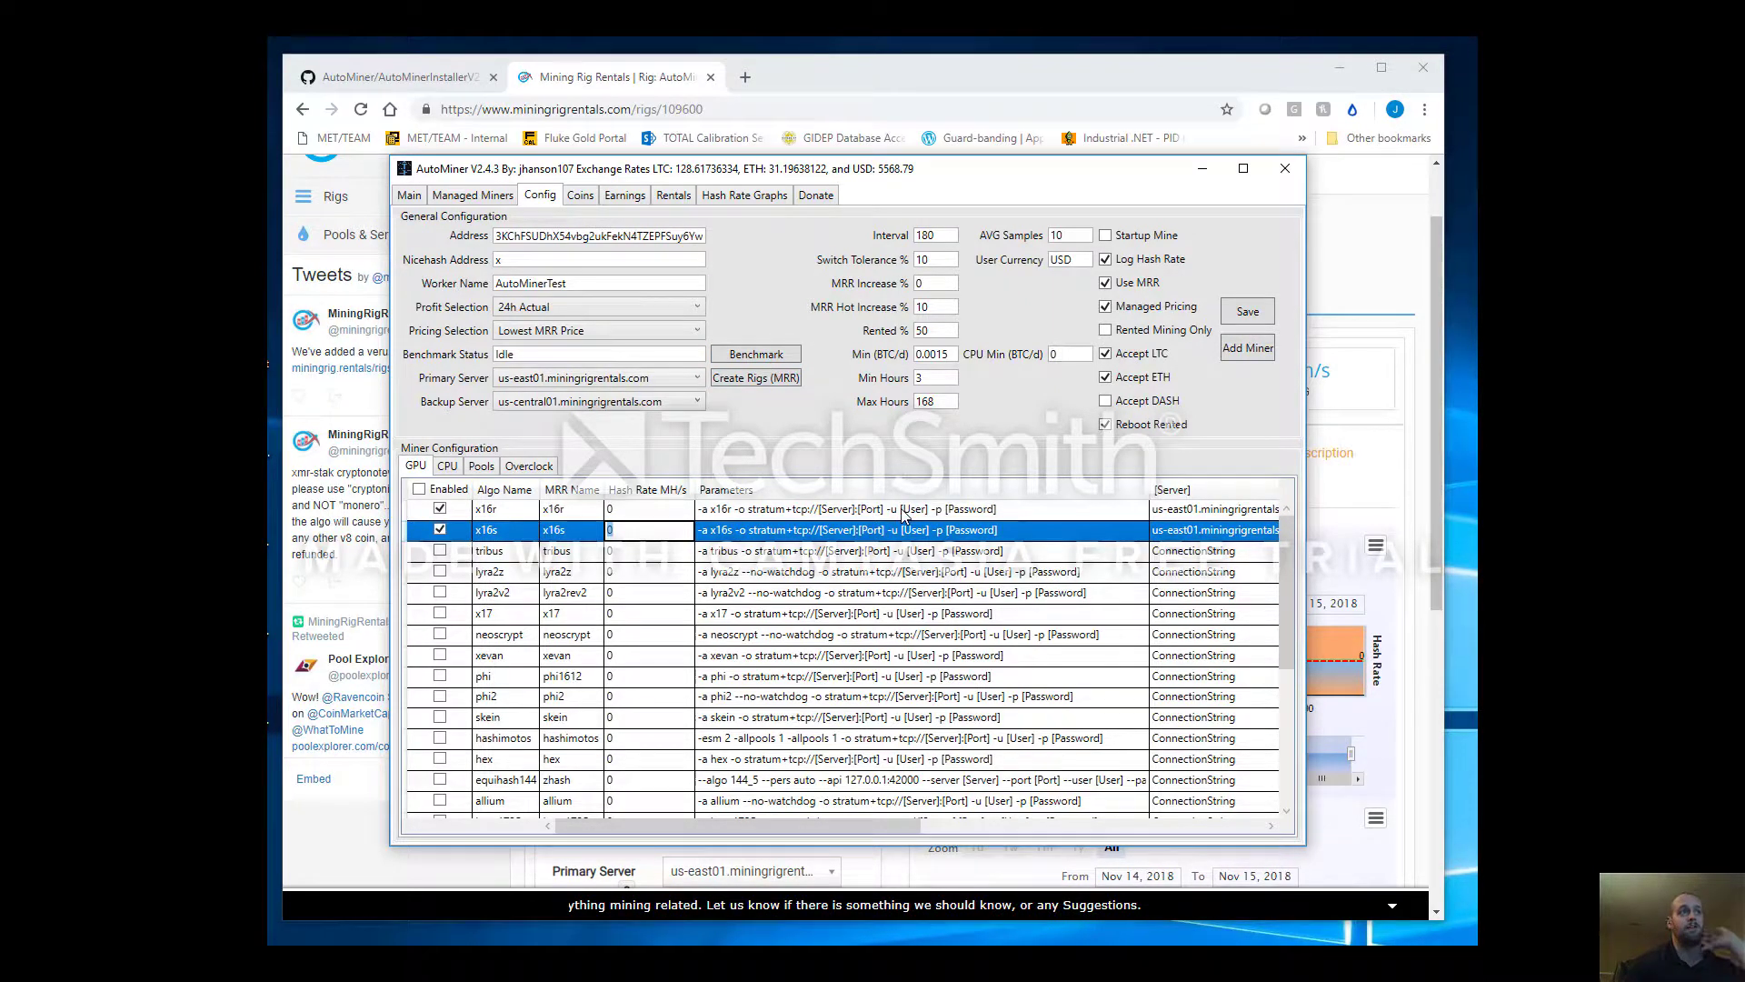
click(652, 507)
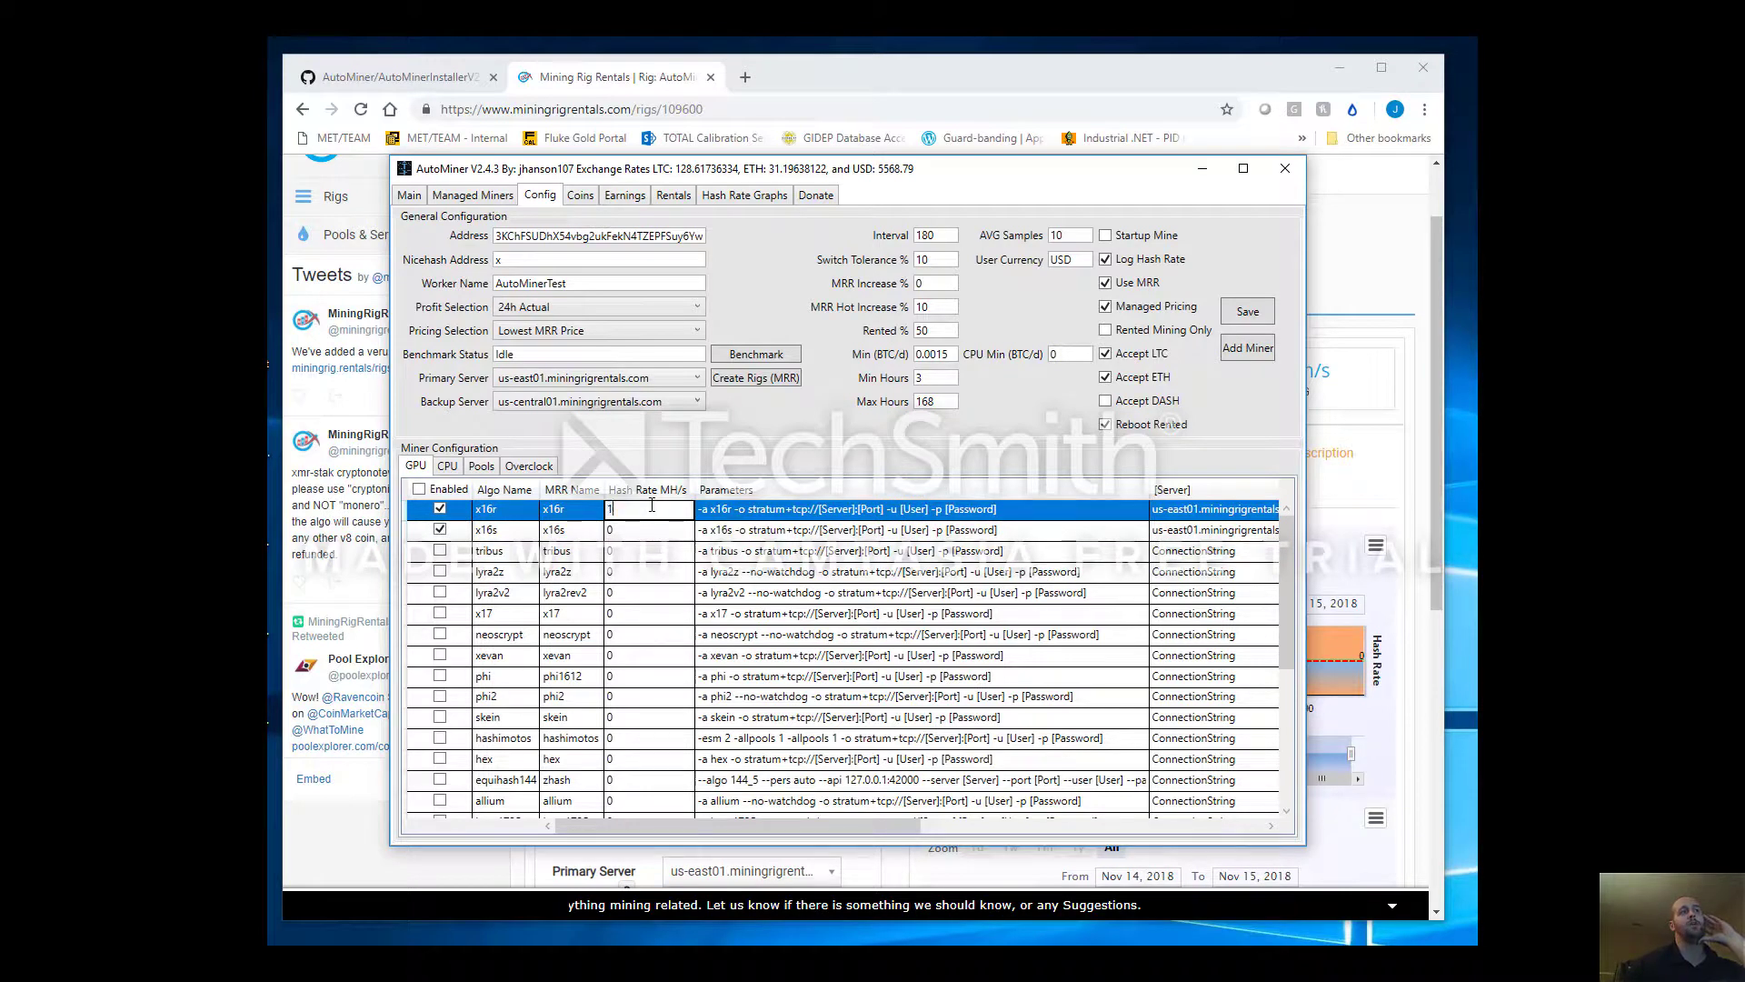
text(150)
key(Return)
text(15)
key(Return)
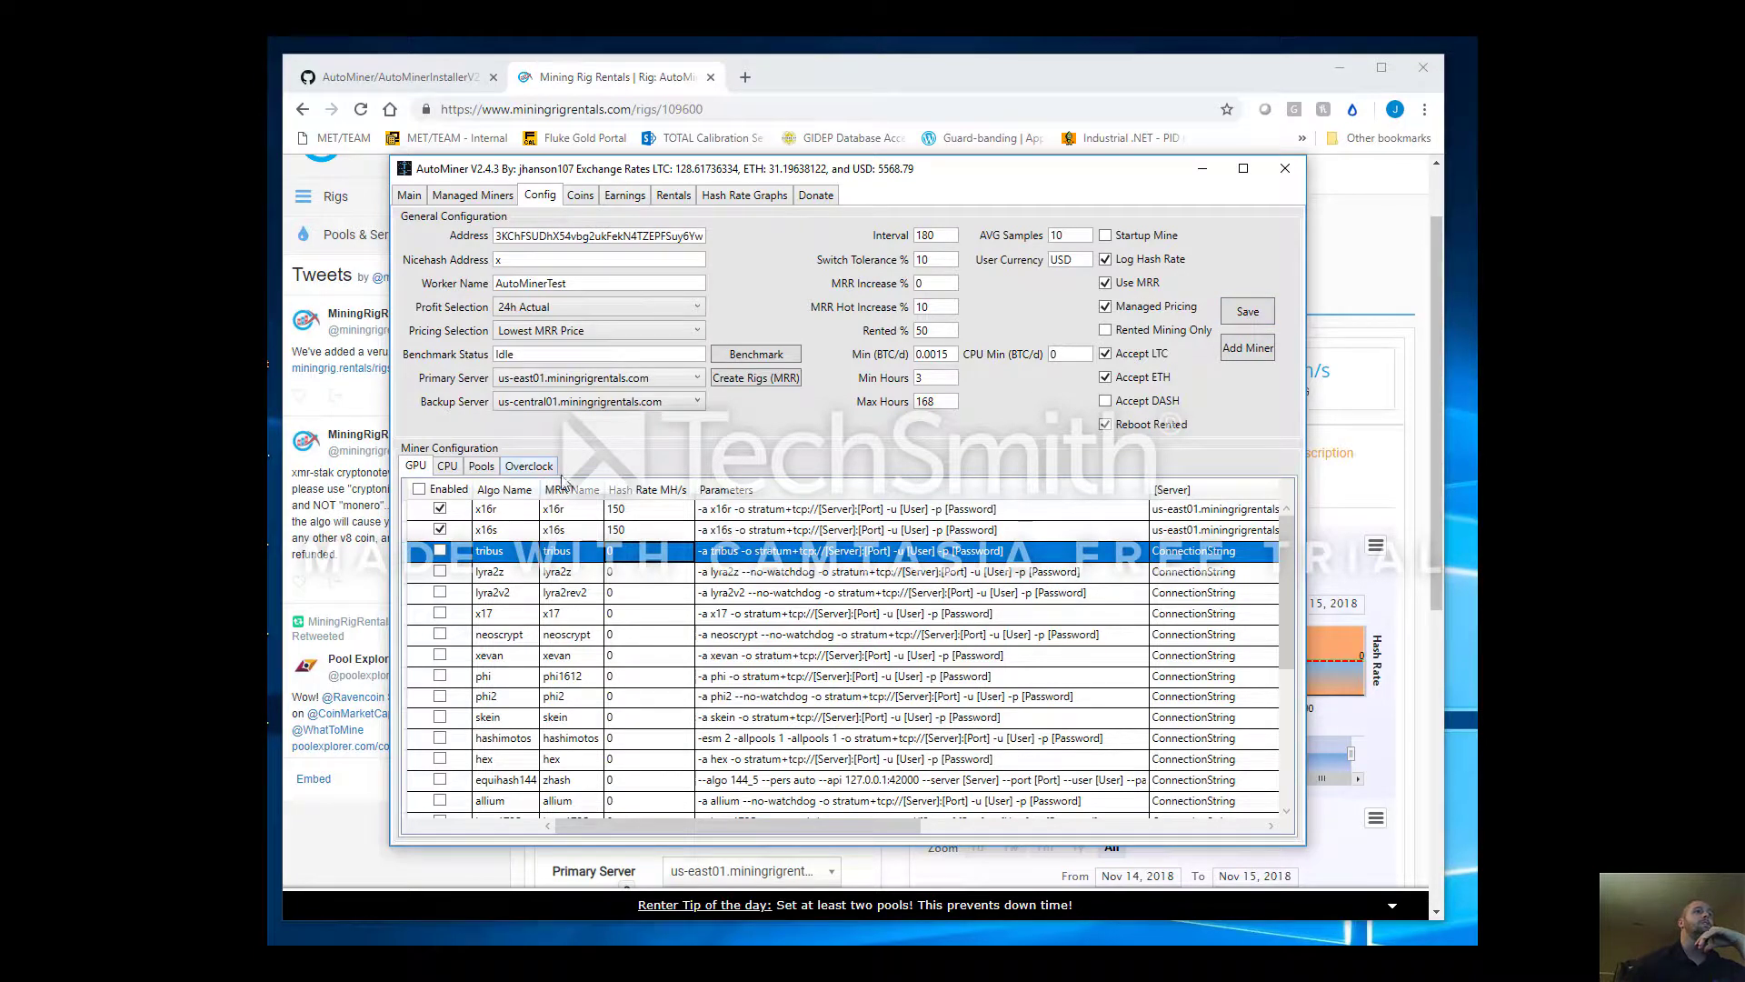
On the Pools tab, clear ZPool and BlockMasters for every algorithm
click(482, 467)
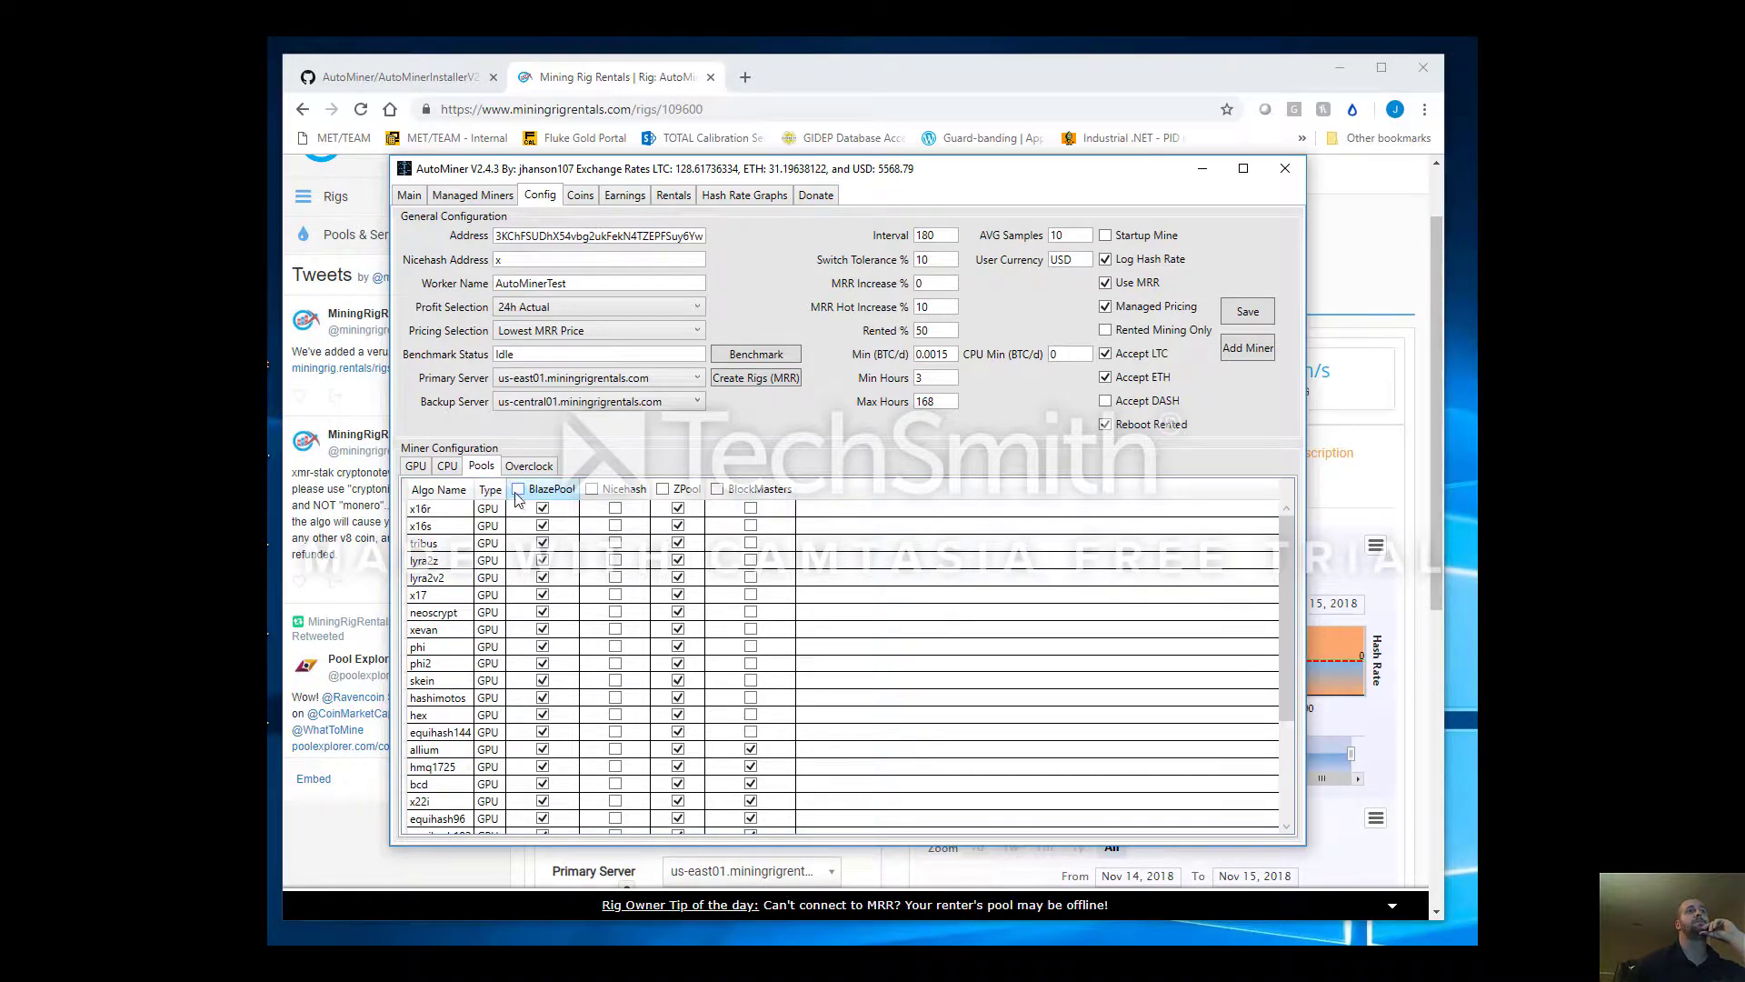
click(664, 490)
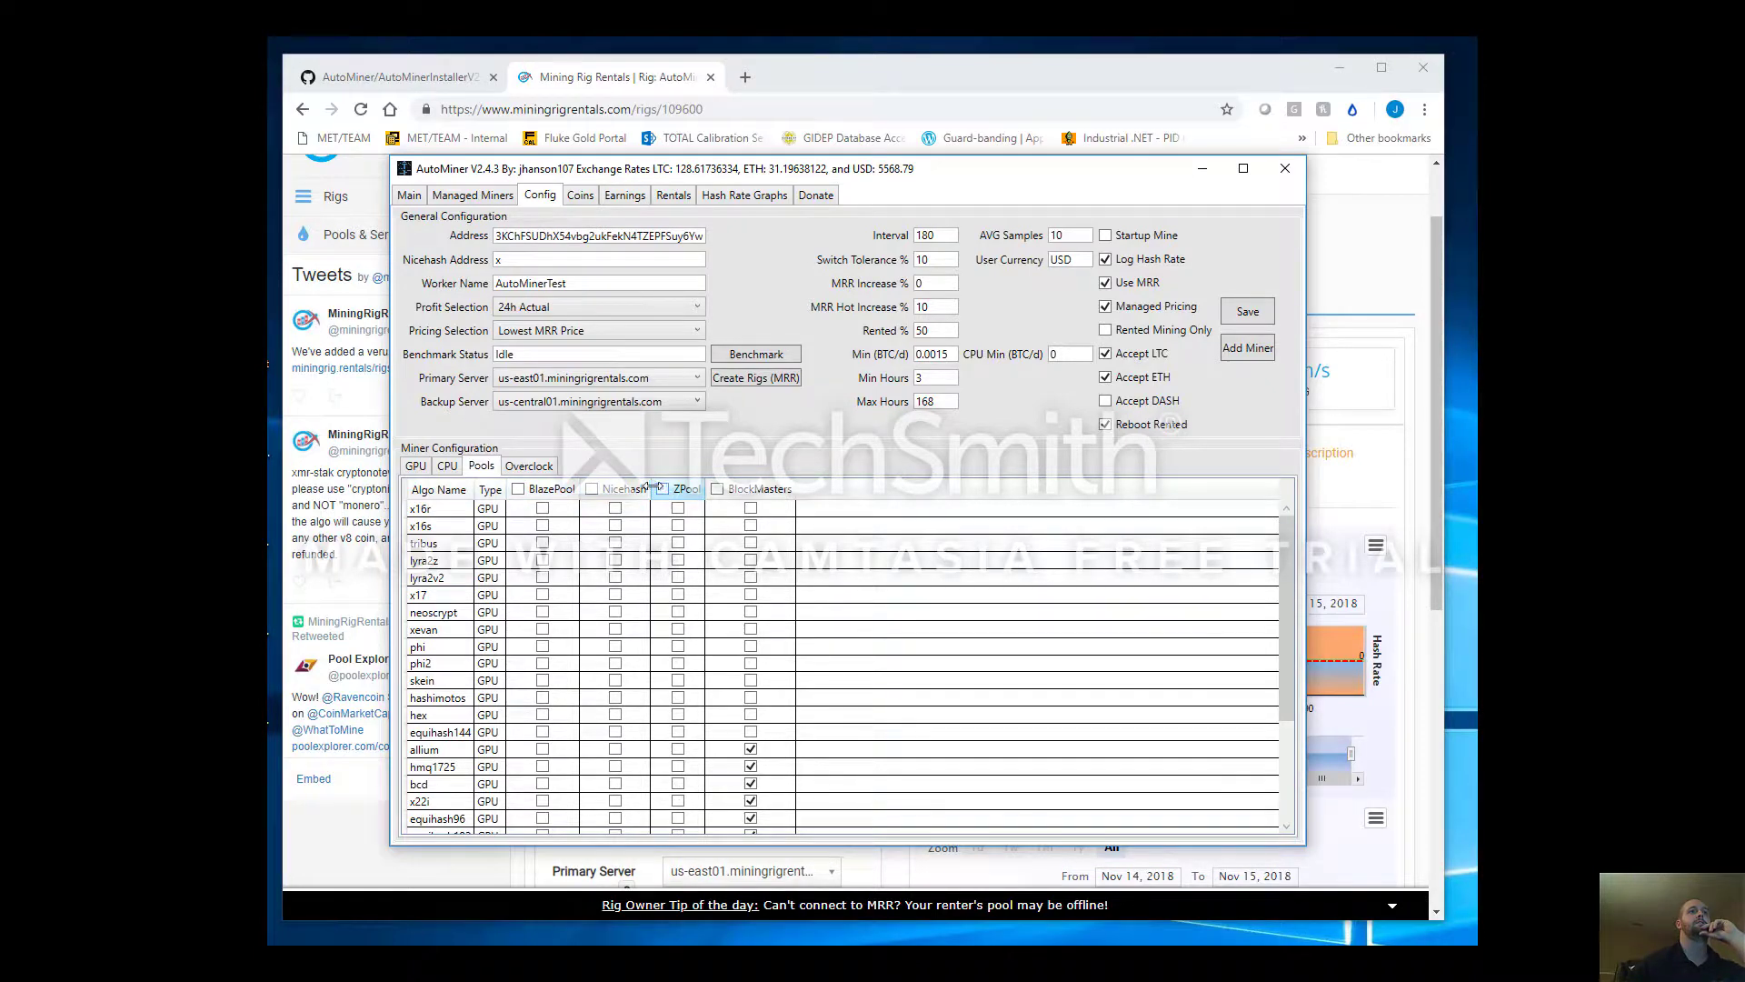
click(717, 490)
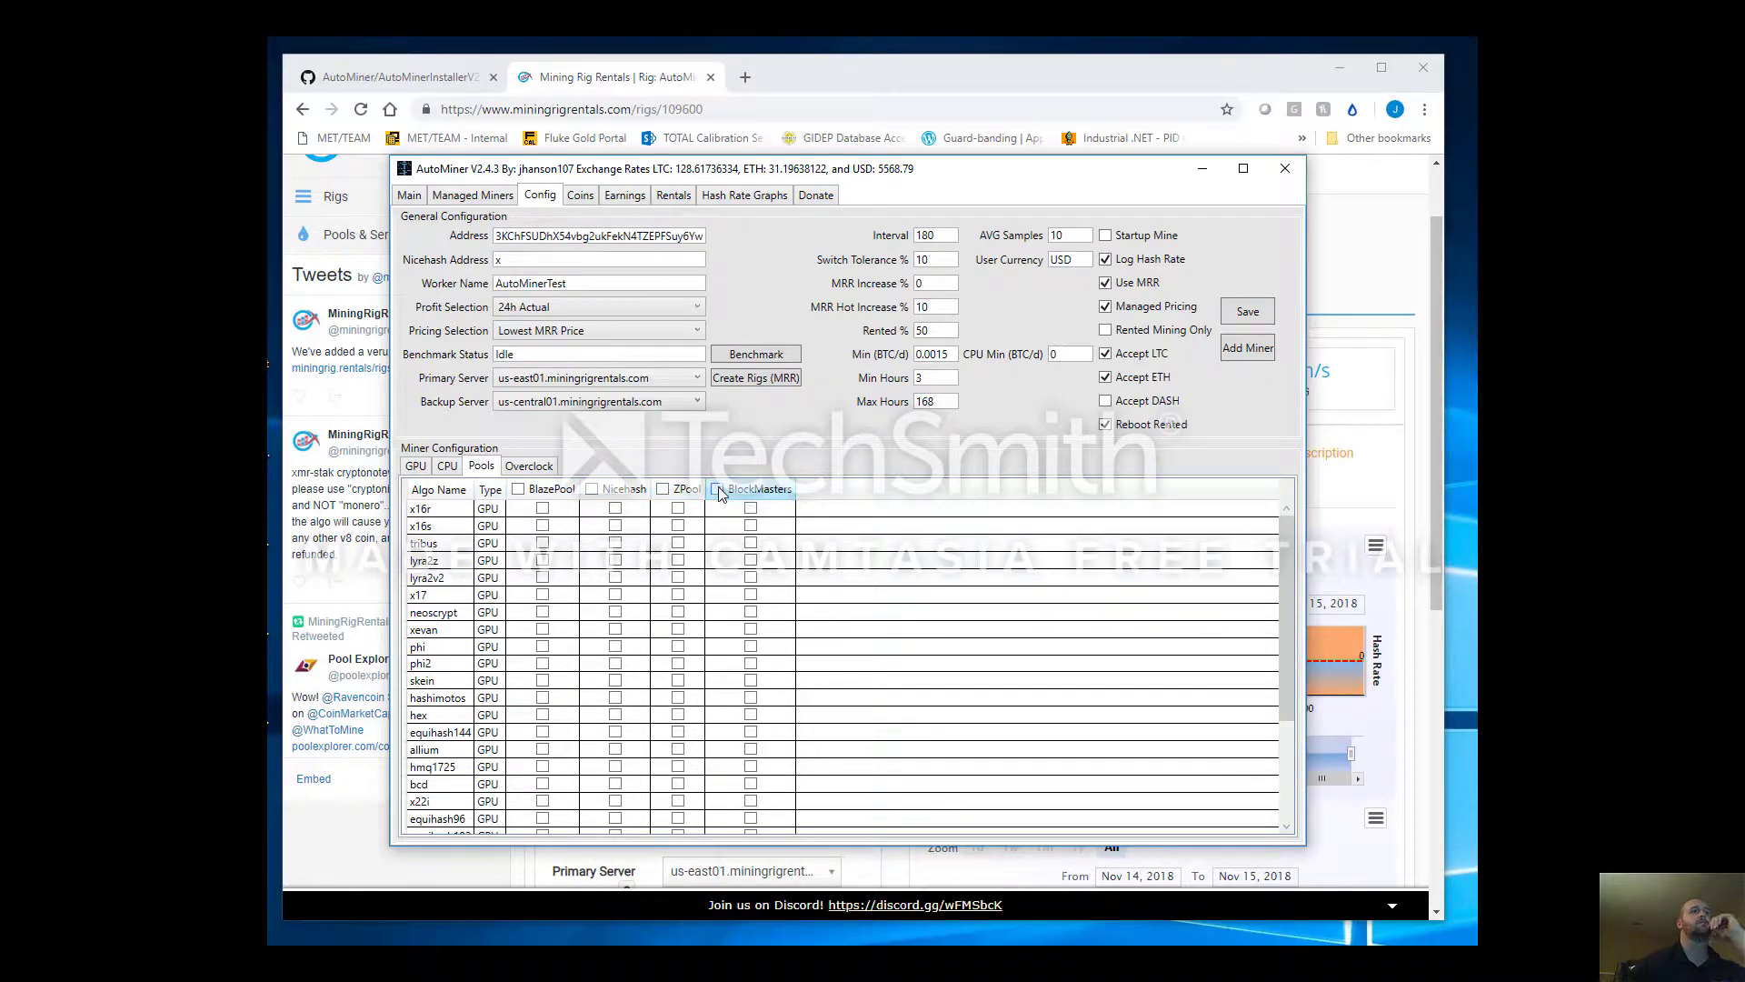
Assign BlazePool only to x16r and ZPool only to x16s
click(541, 510)
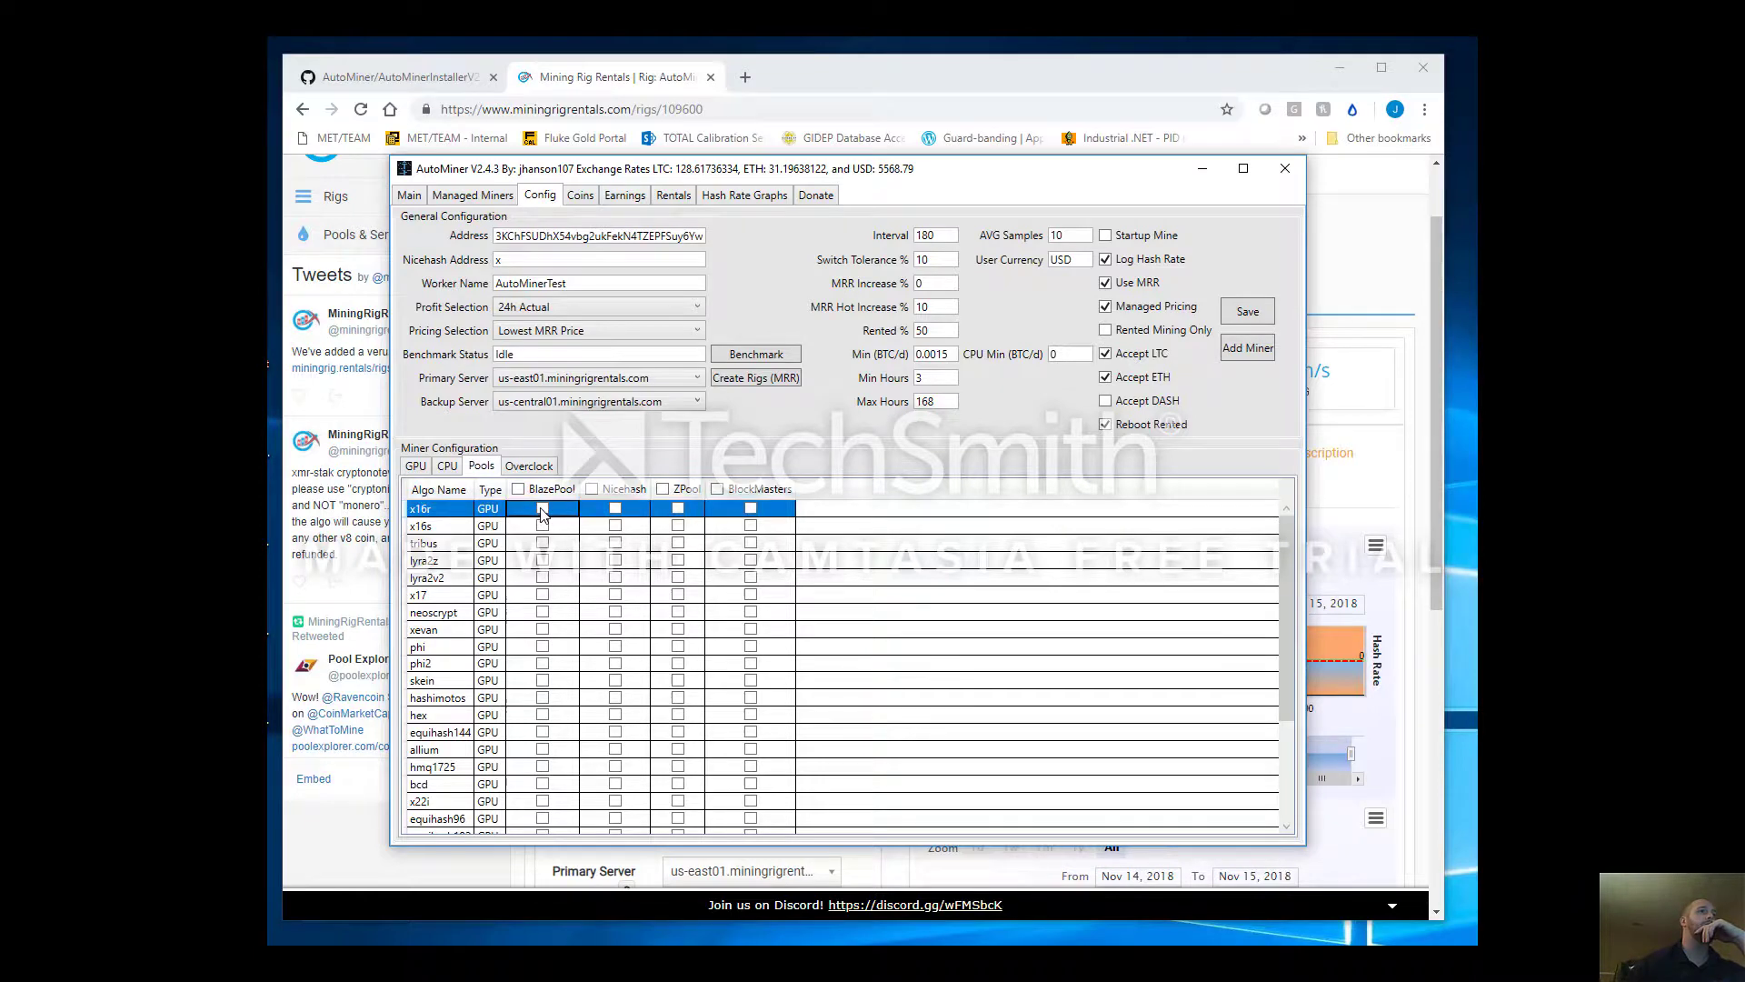
click(542, 526)
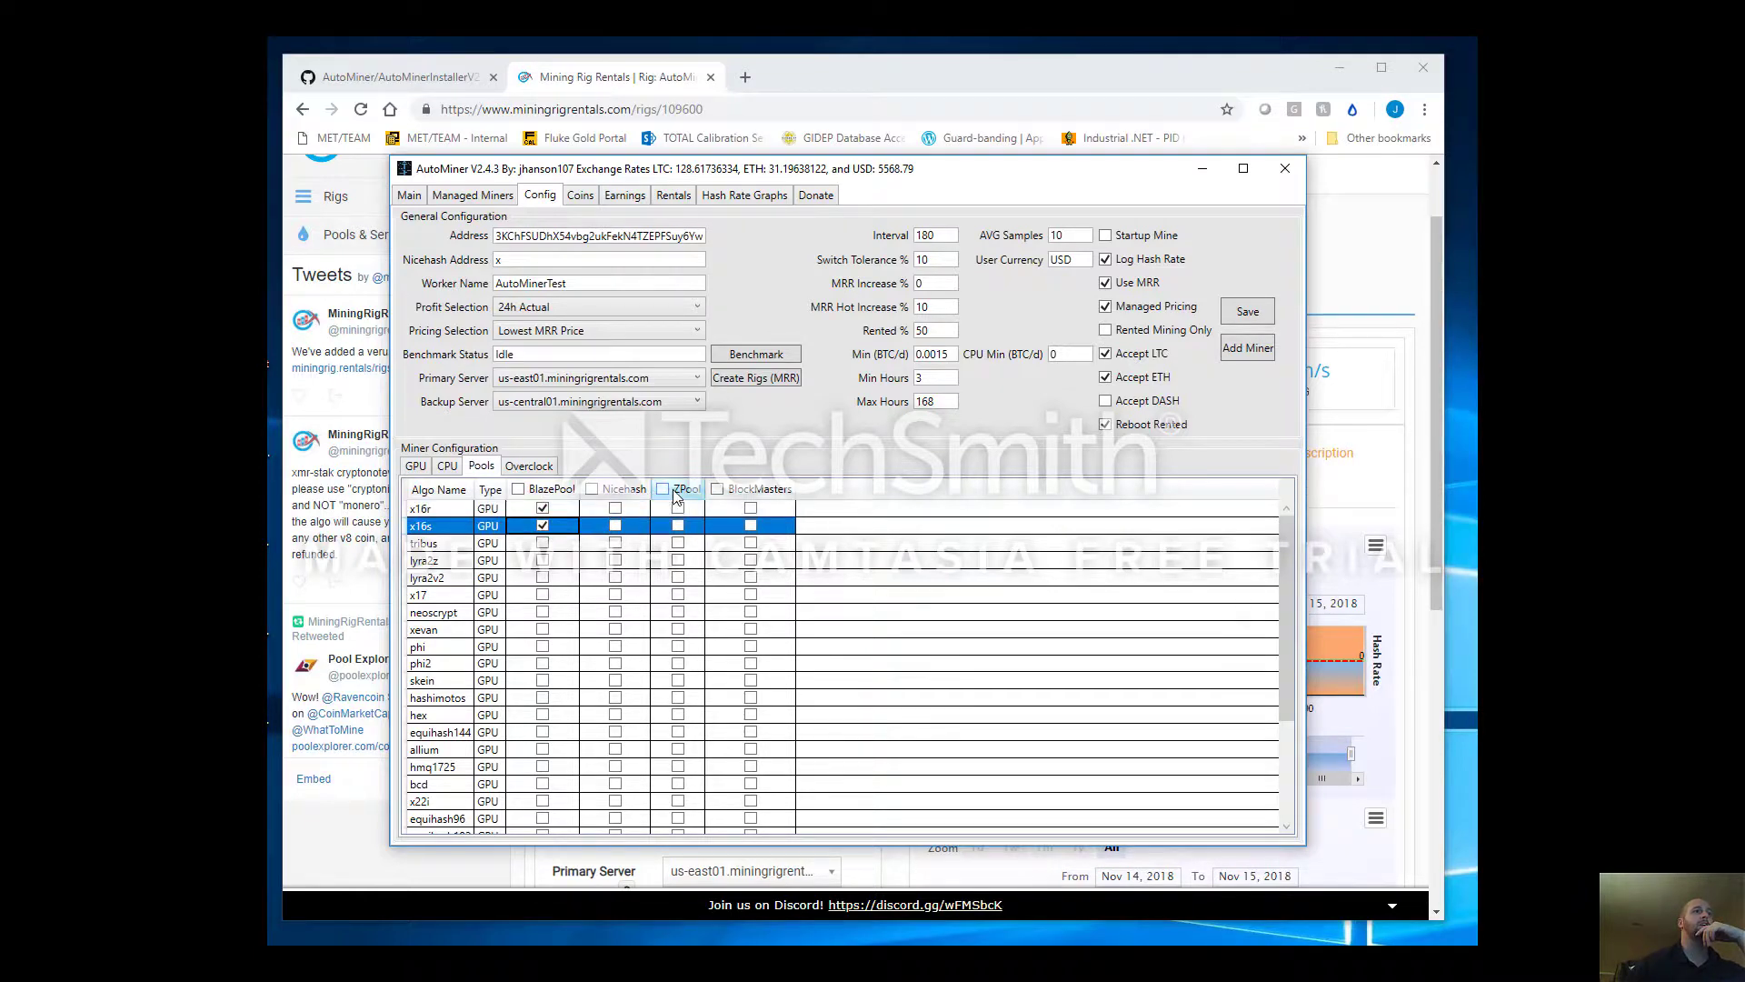
click(678, 508)
click(678, 525)
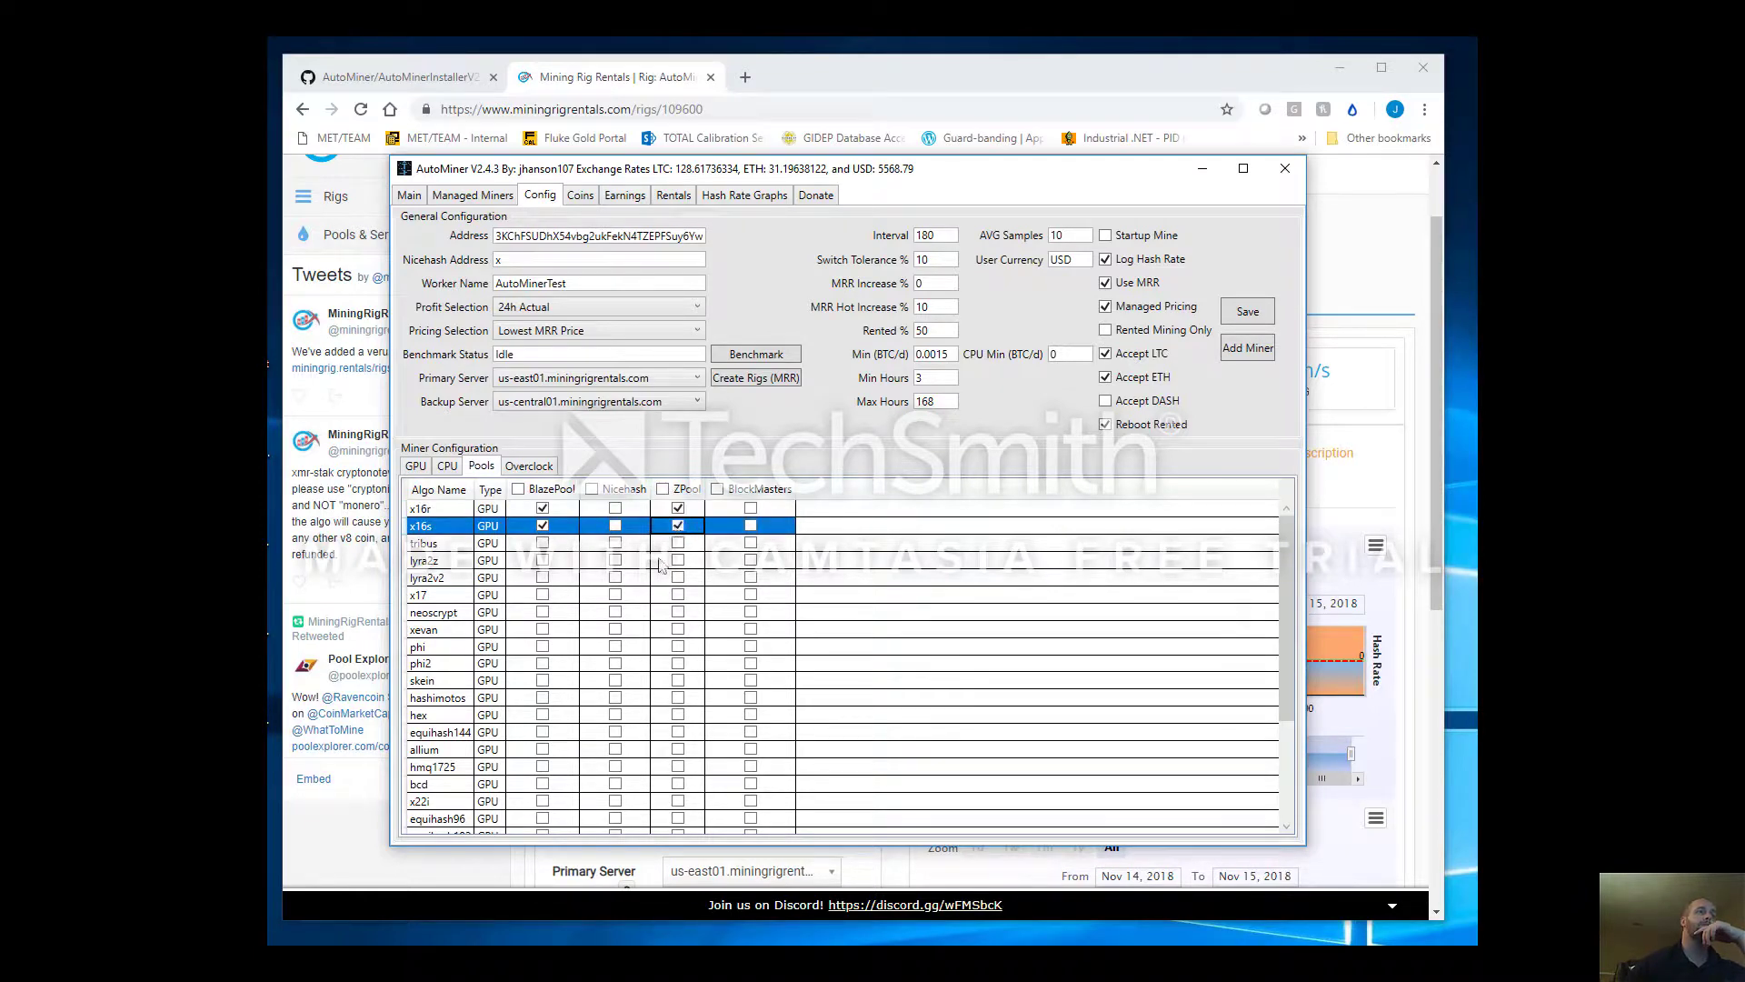
click(554, 510)
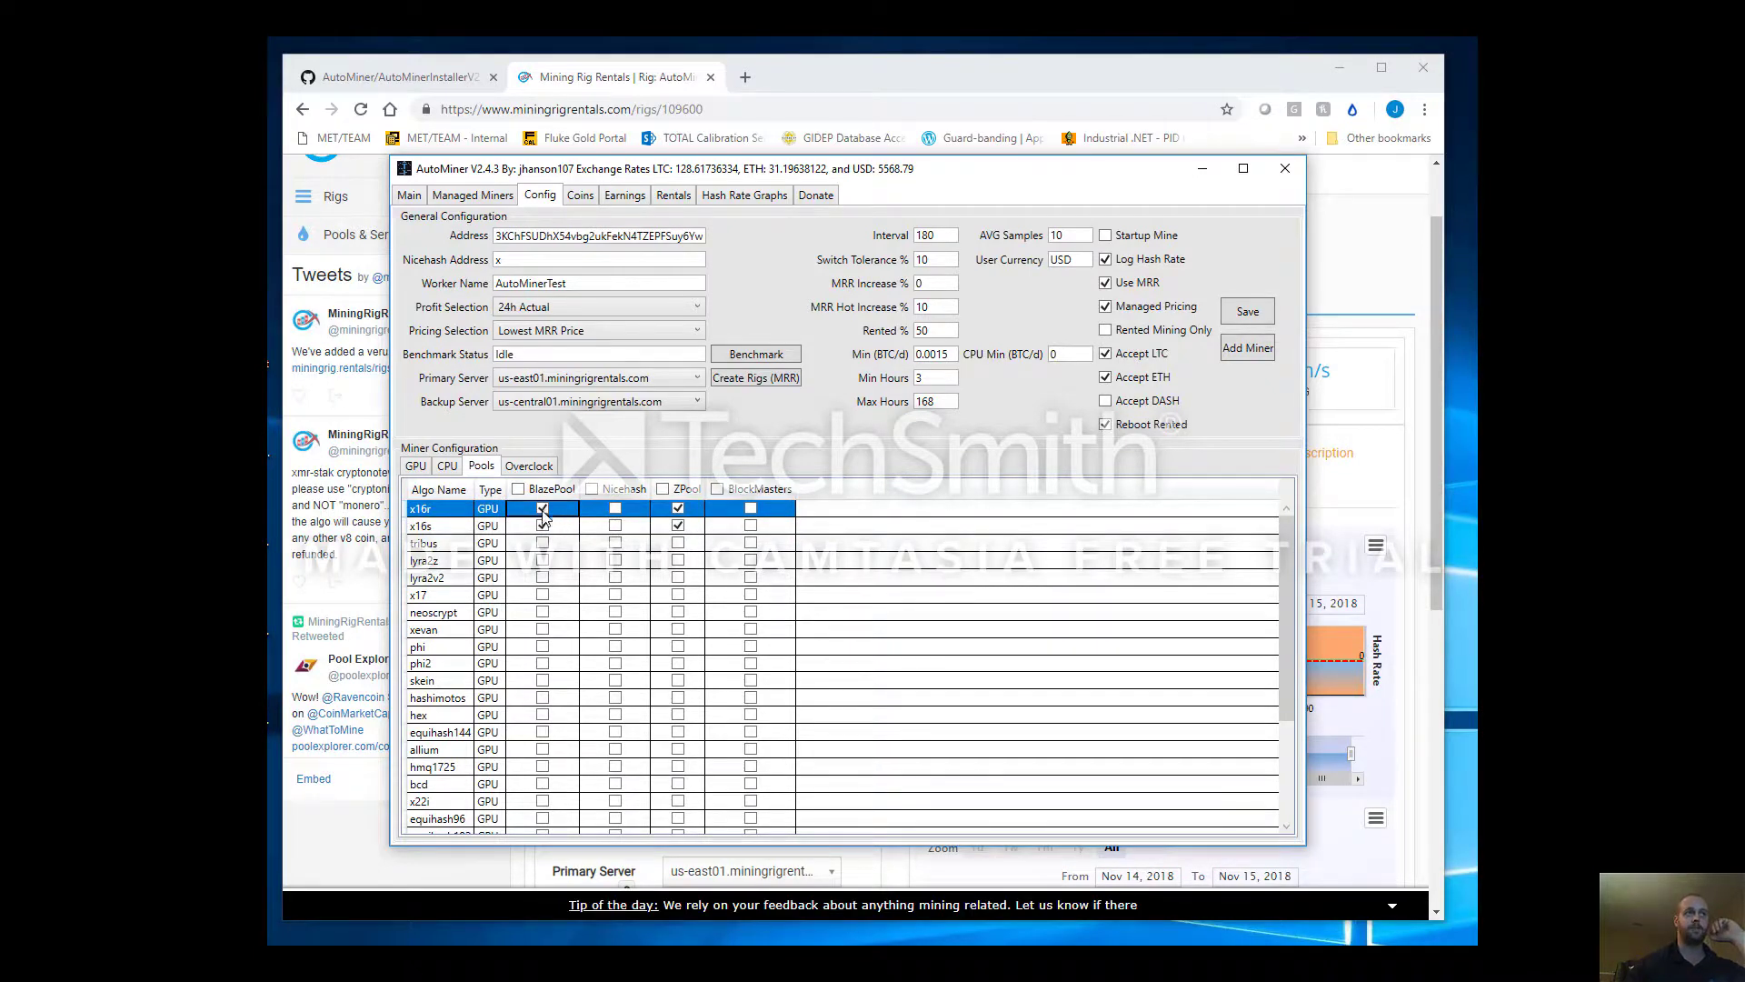
click(659, 524)
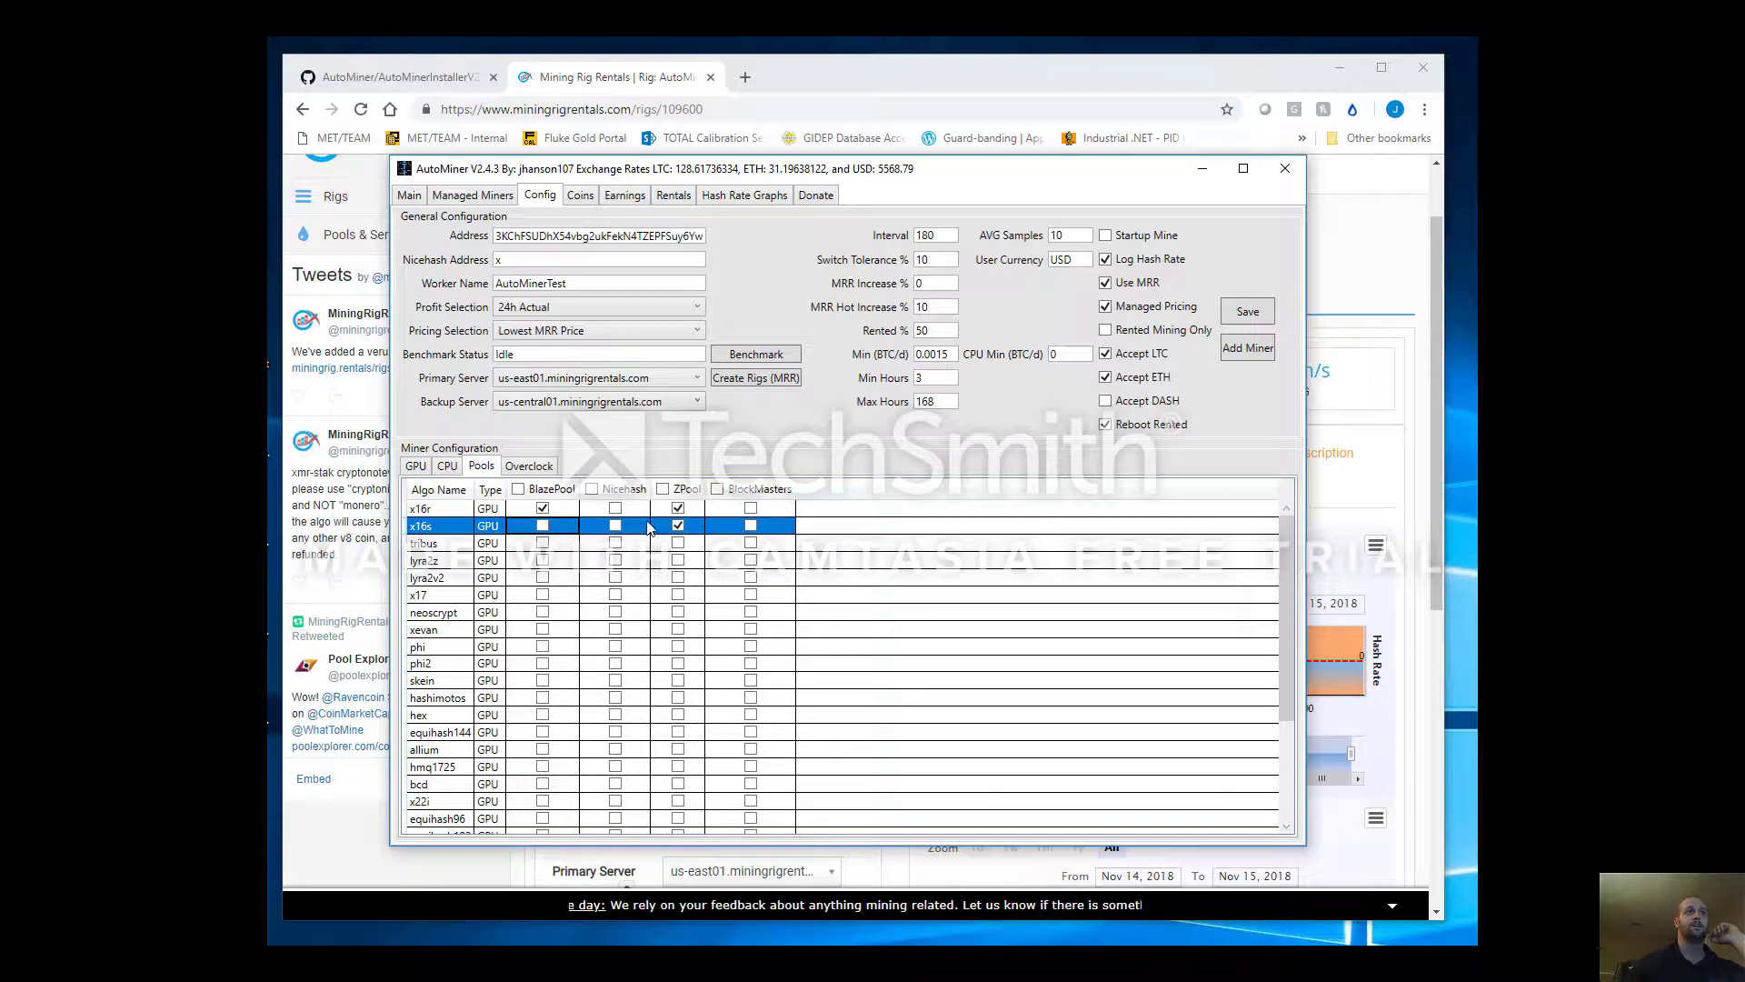
click(678, 508)
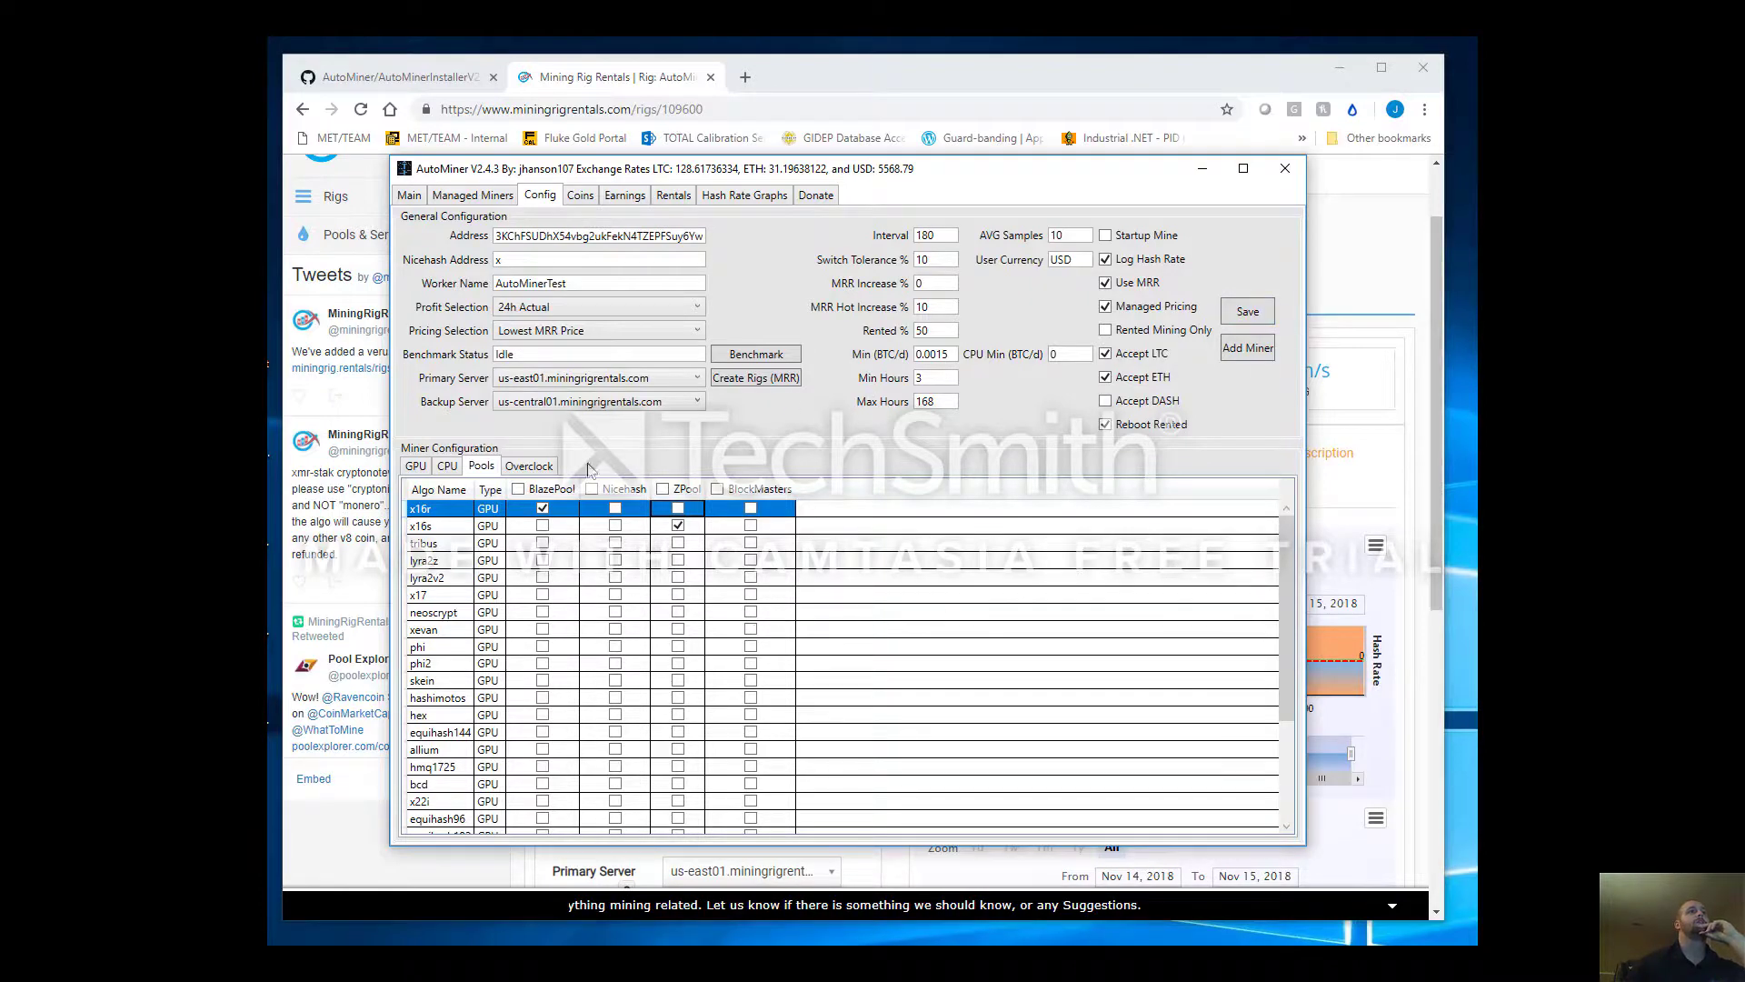
Review the Overclock settings, then save the GPU miner configuration and acknowledge Configuration Updated
click(515, 469)
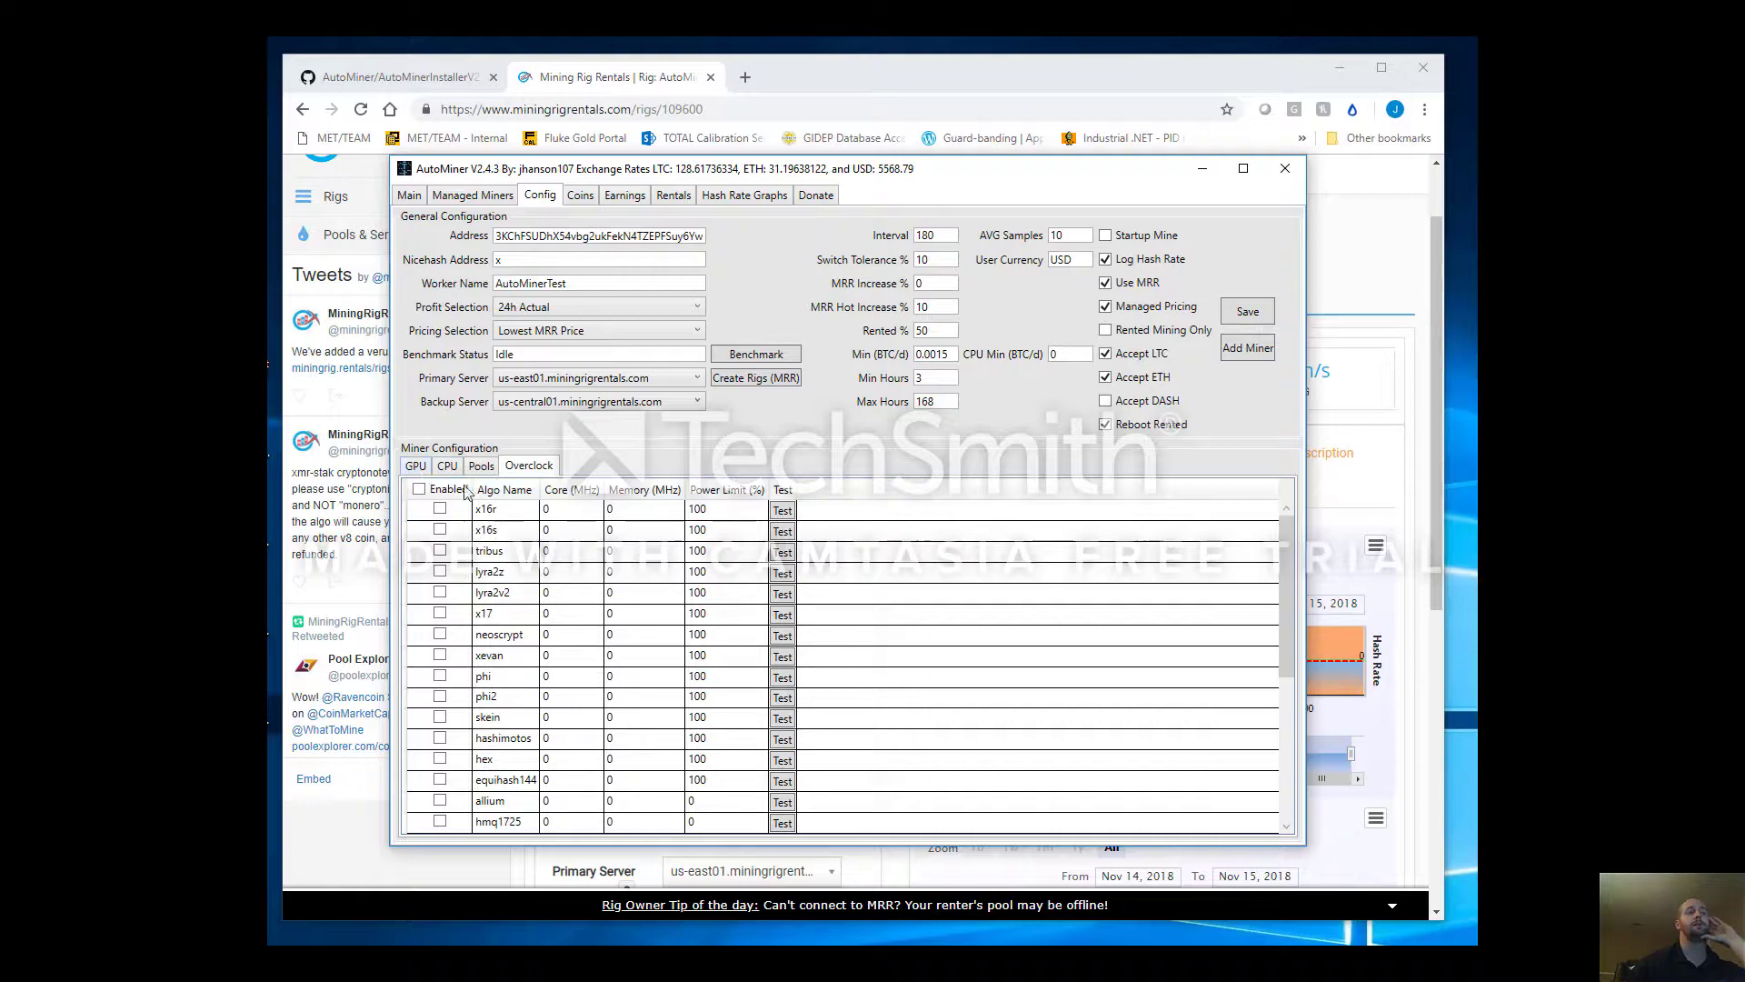
click(415, 467)
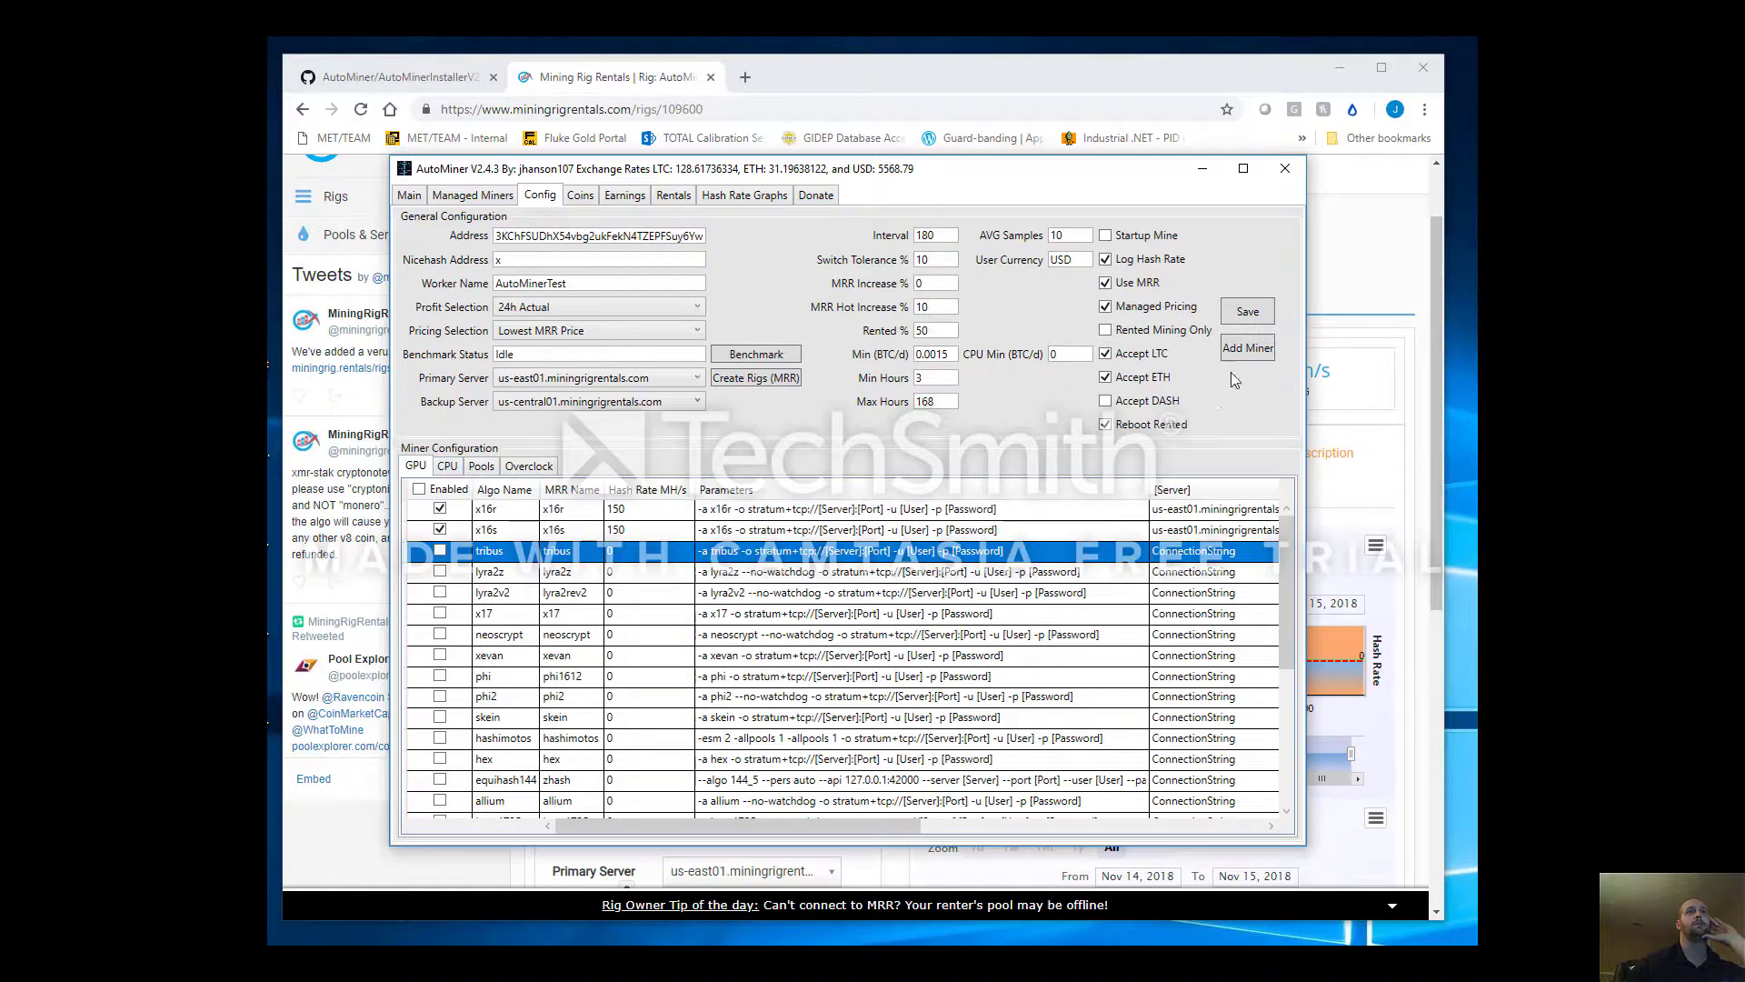
click(1250, 312)
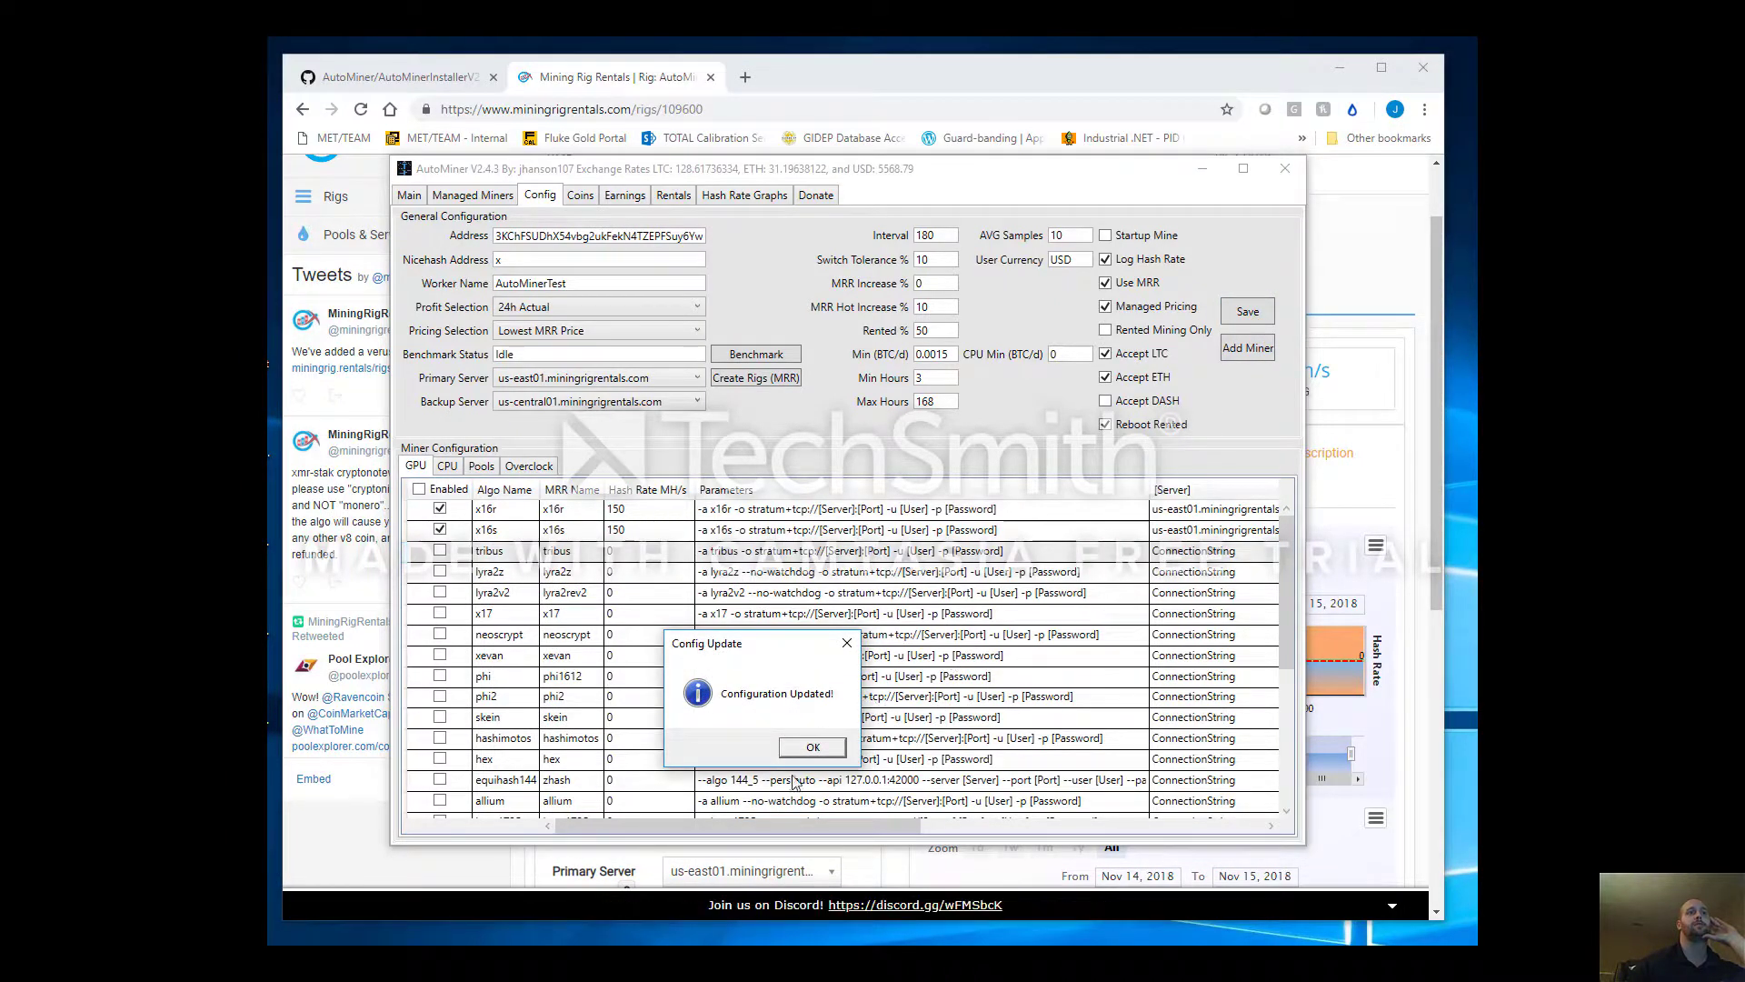
click(805, 748)
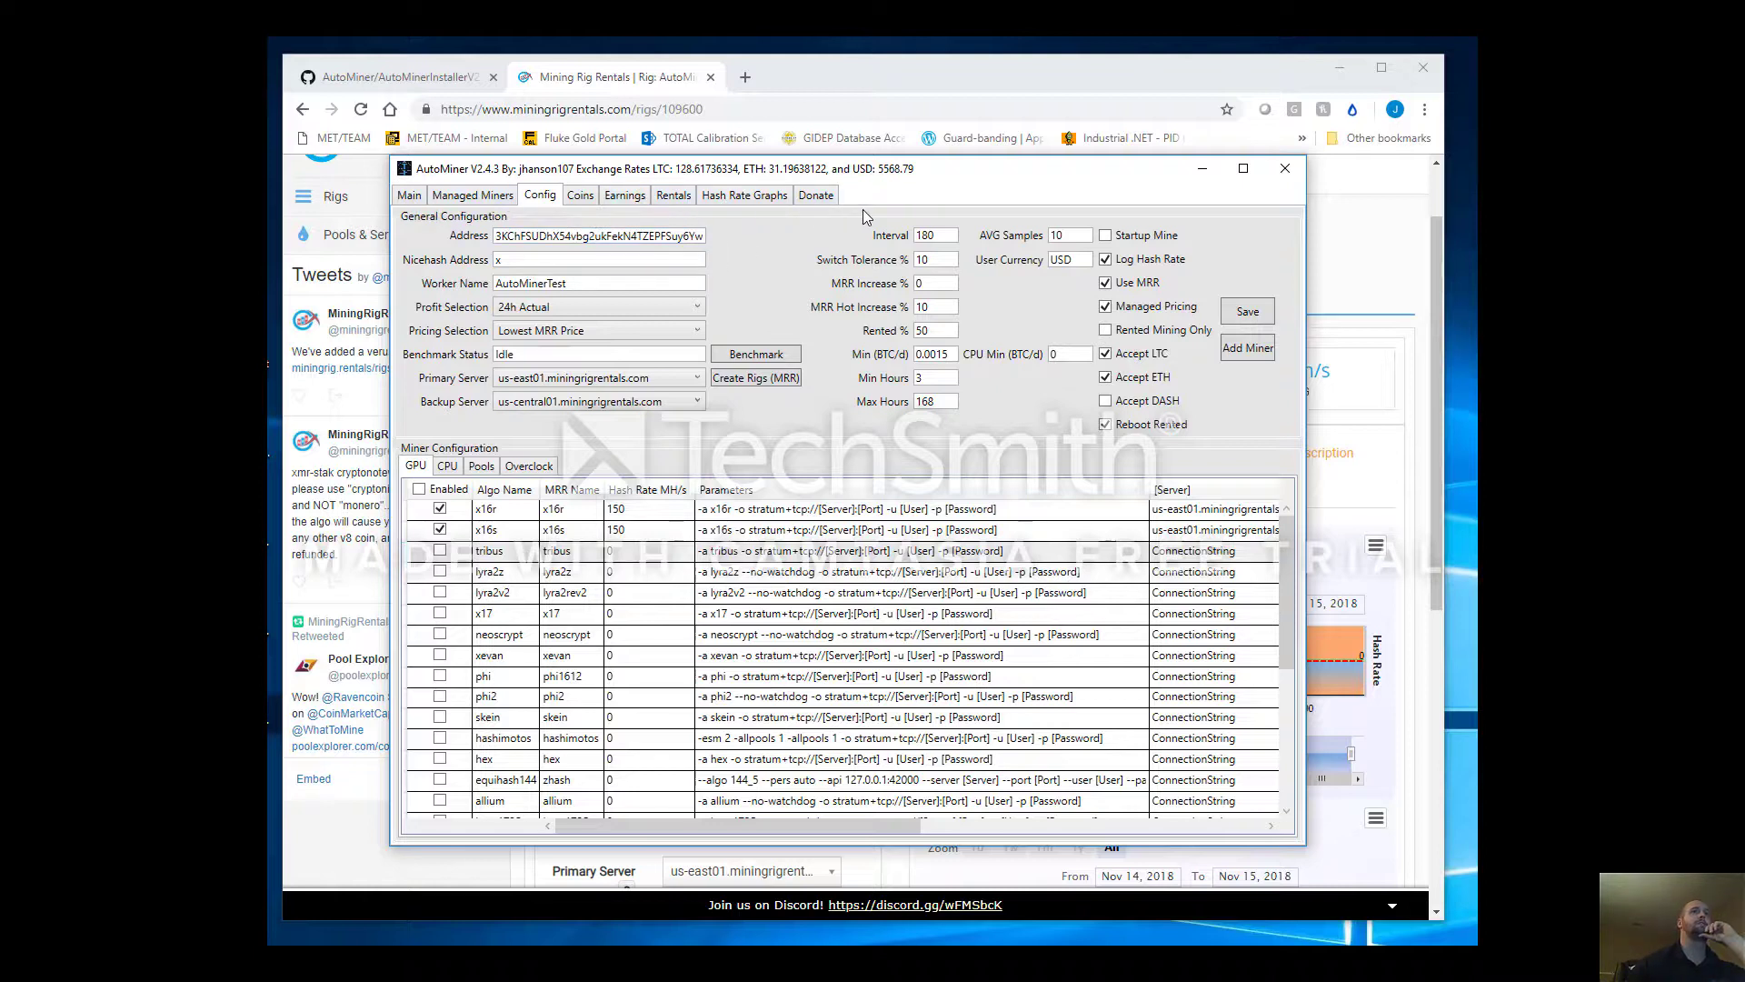
Check the API source options for Verge_Lyra2REv2 under Coins, then view the Earnings page at 0.00000000 BTC/d
click(579, 198)
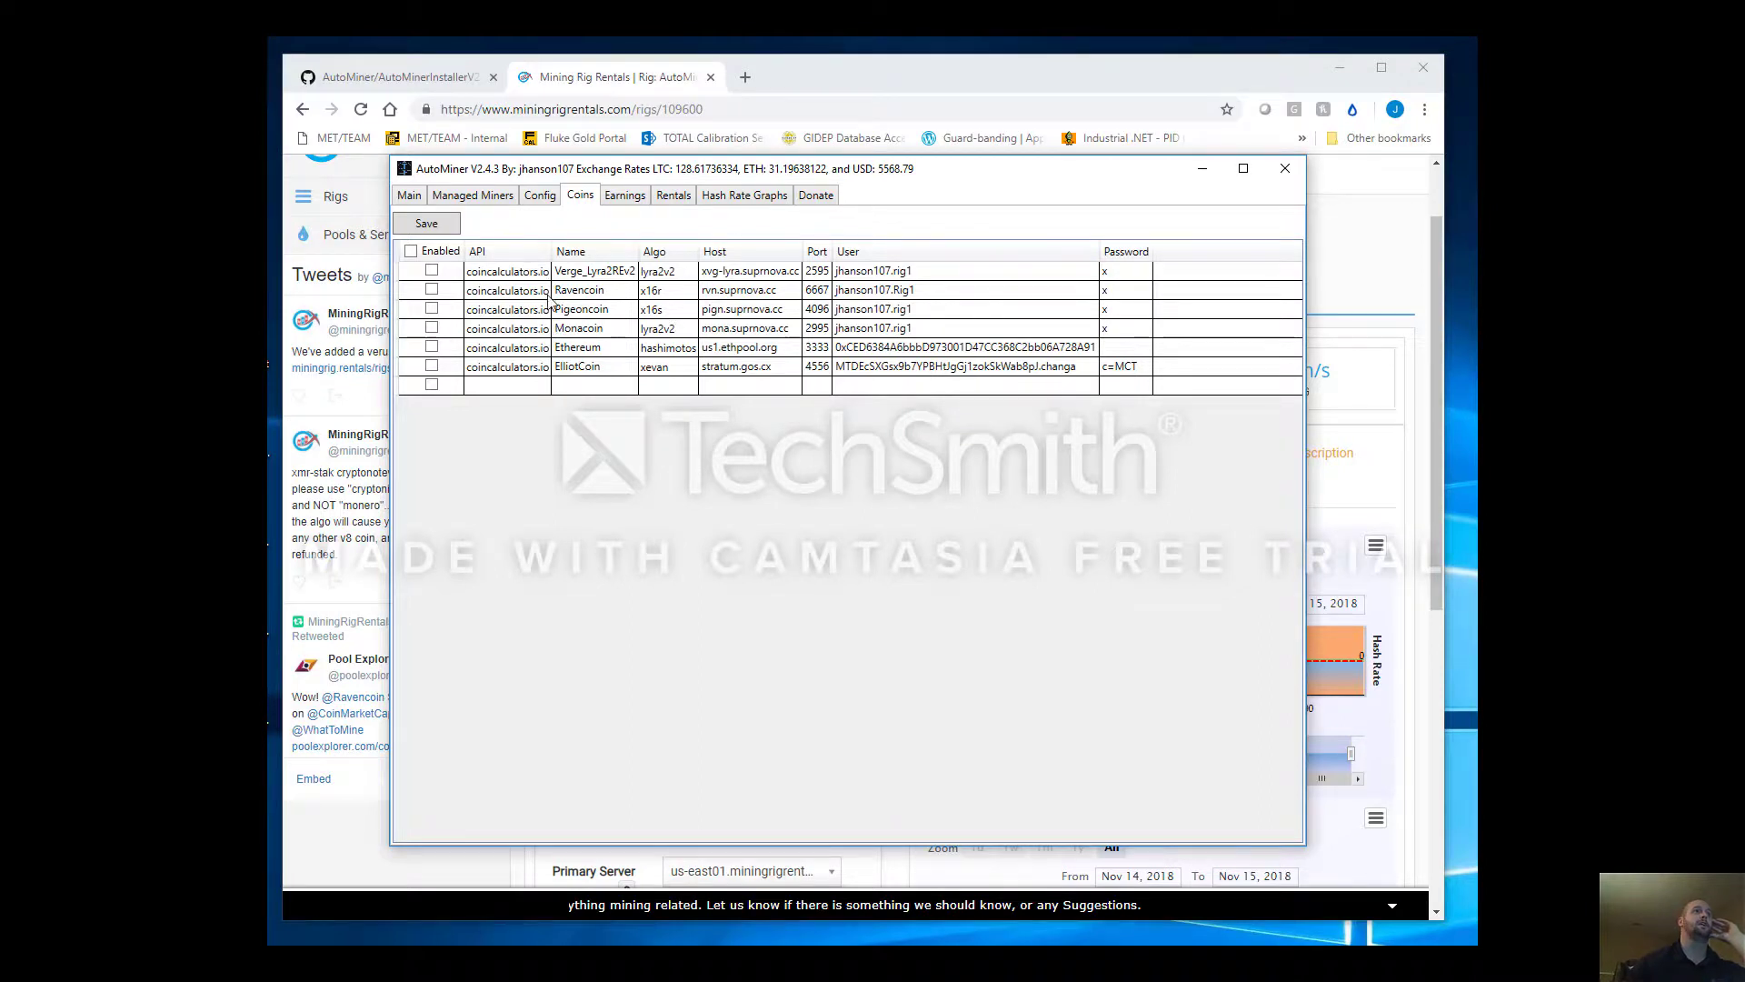
click(525, 274)
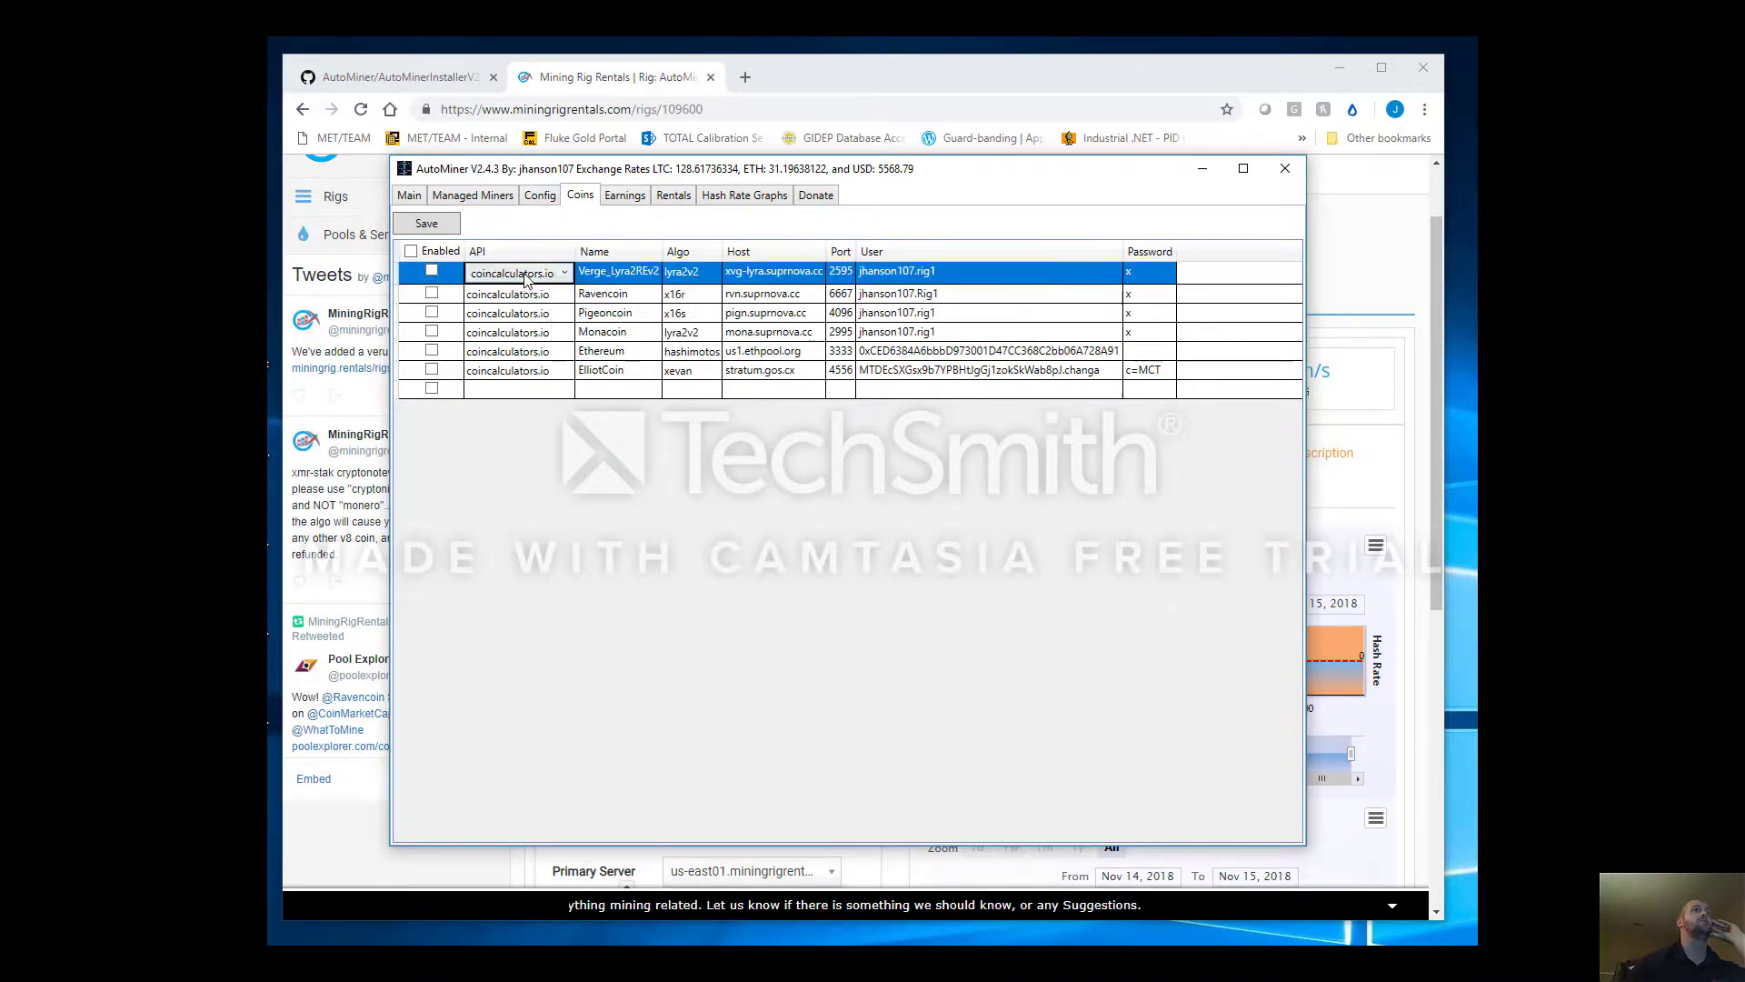
click(525, 274)
click(524, 273)
click(524, 274)
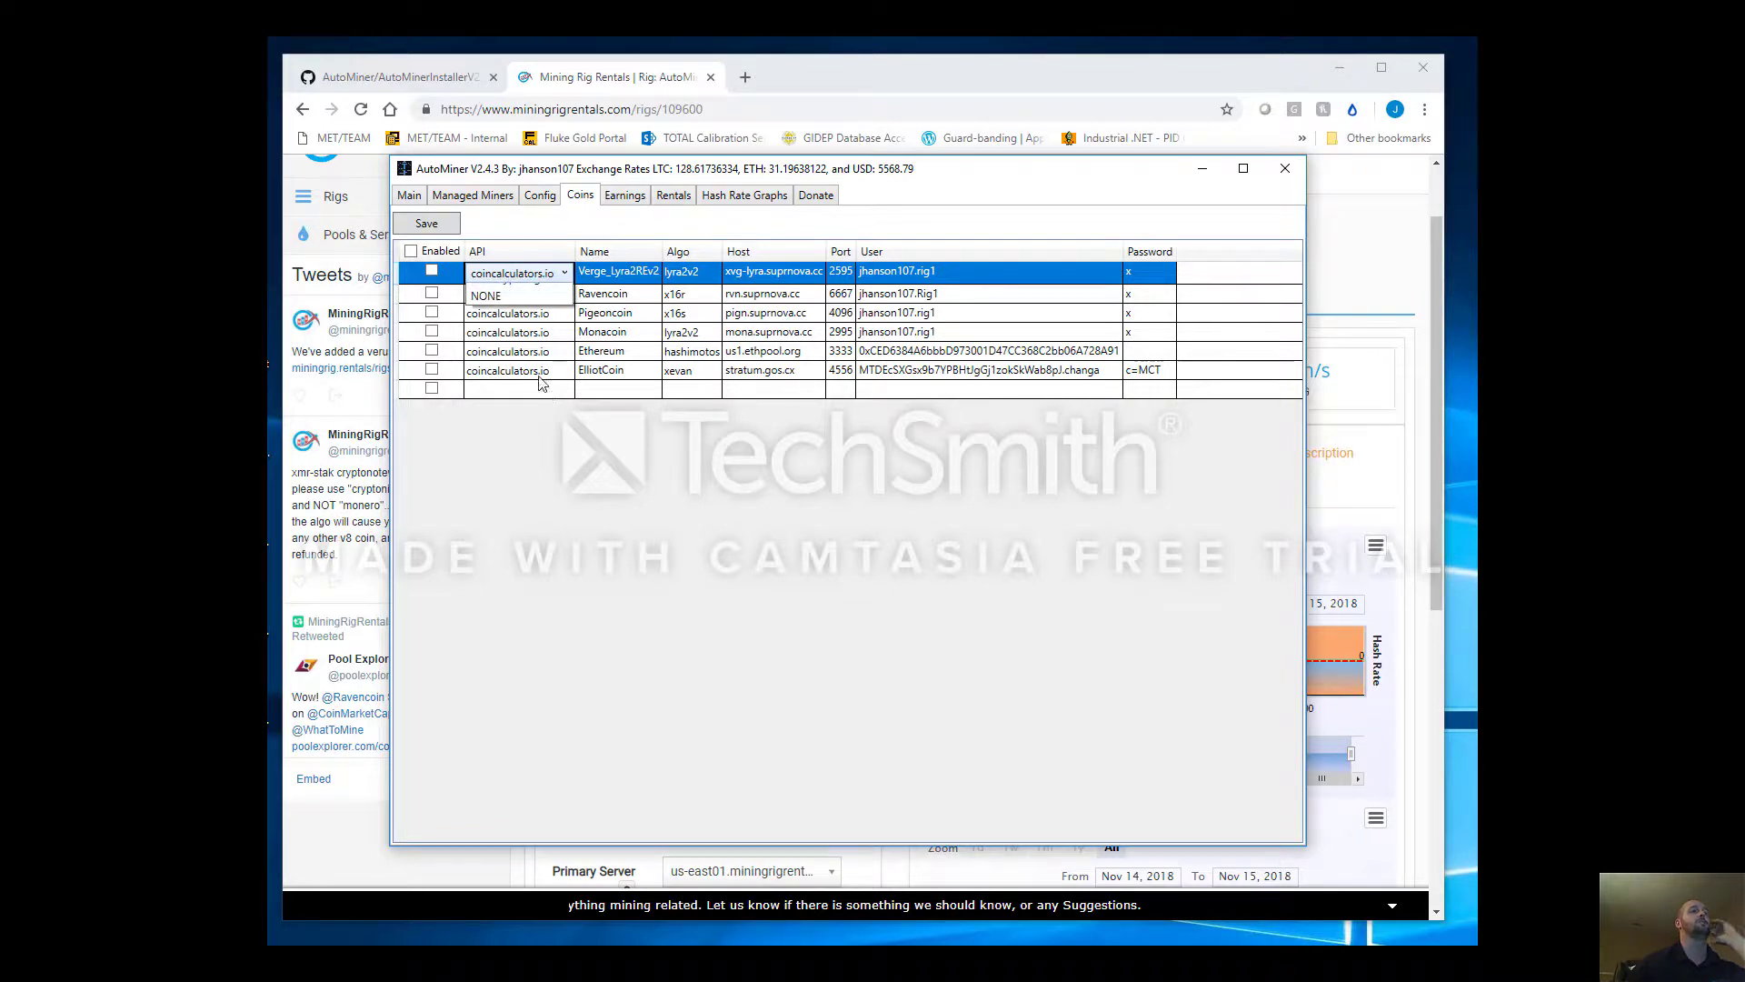
click(625, 197)
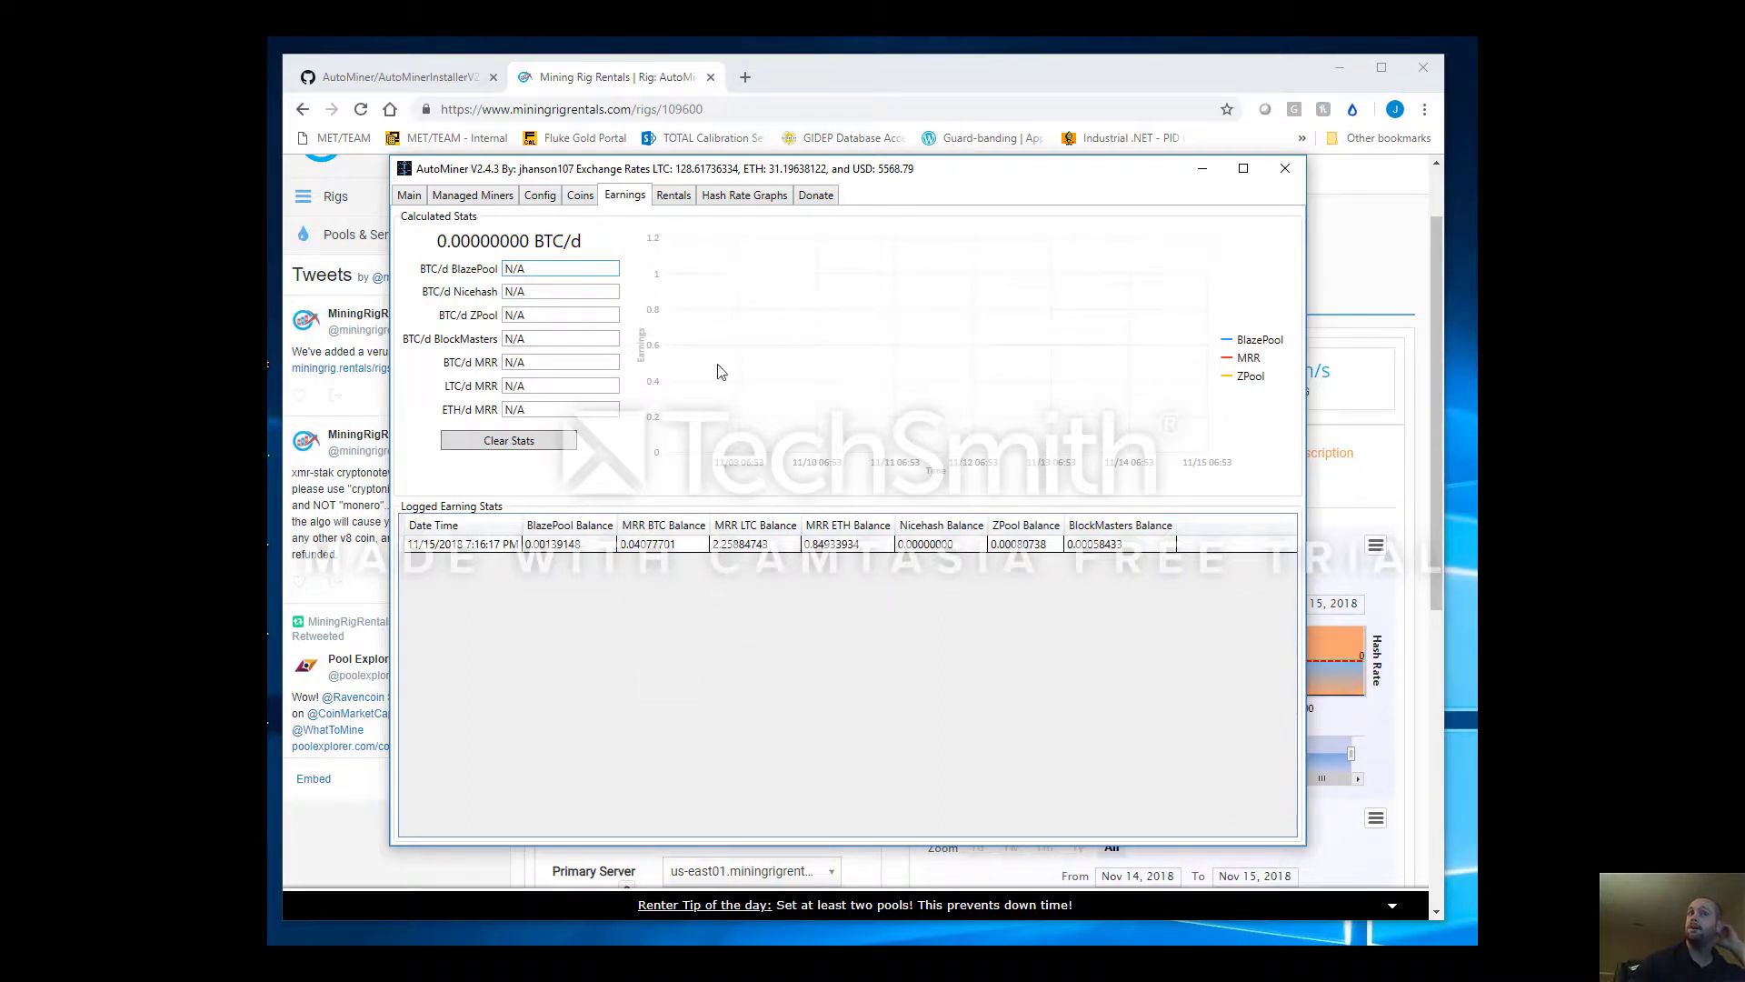
Clear the logged earning stats, then look over the active rentals and hash rate graphs
click(514, 444)
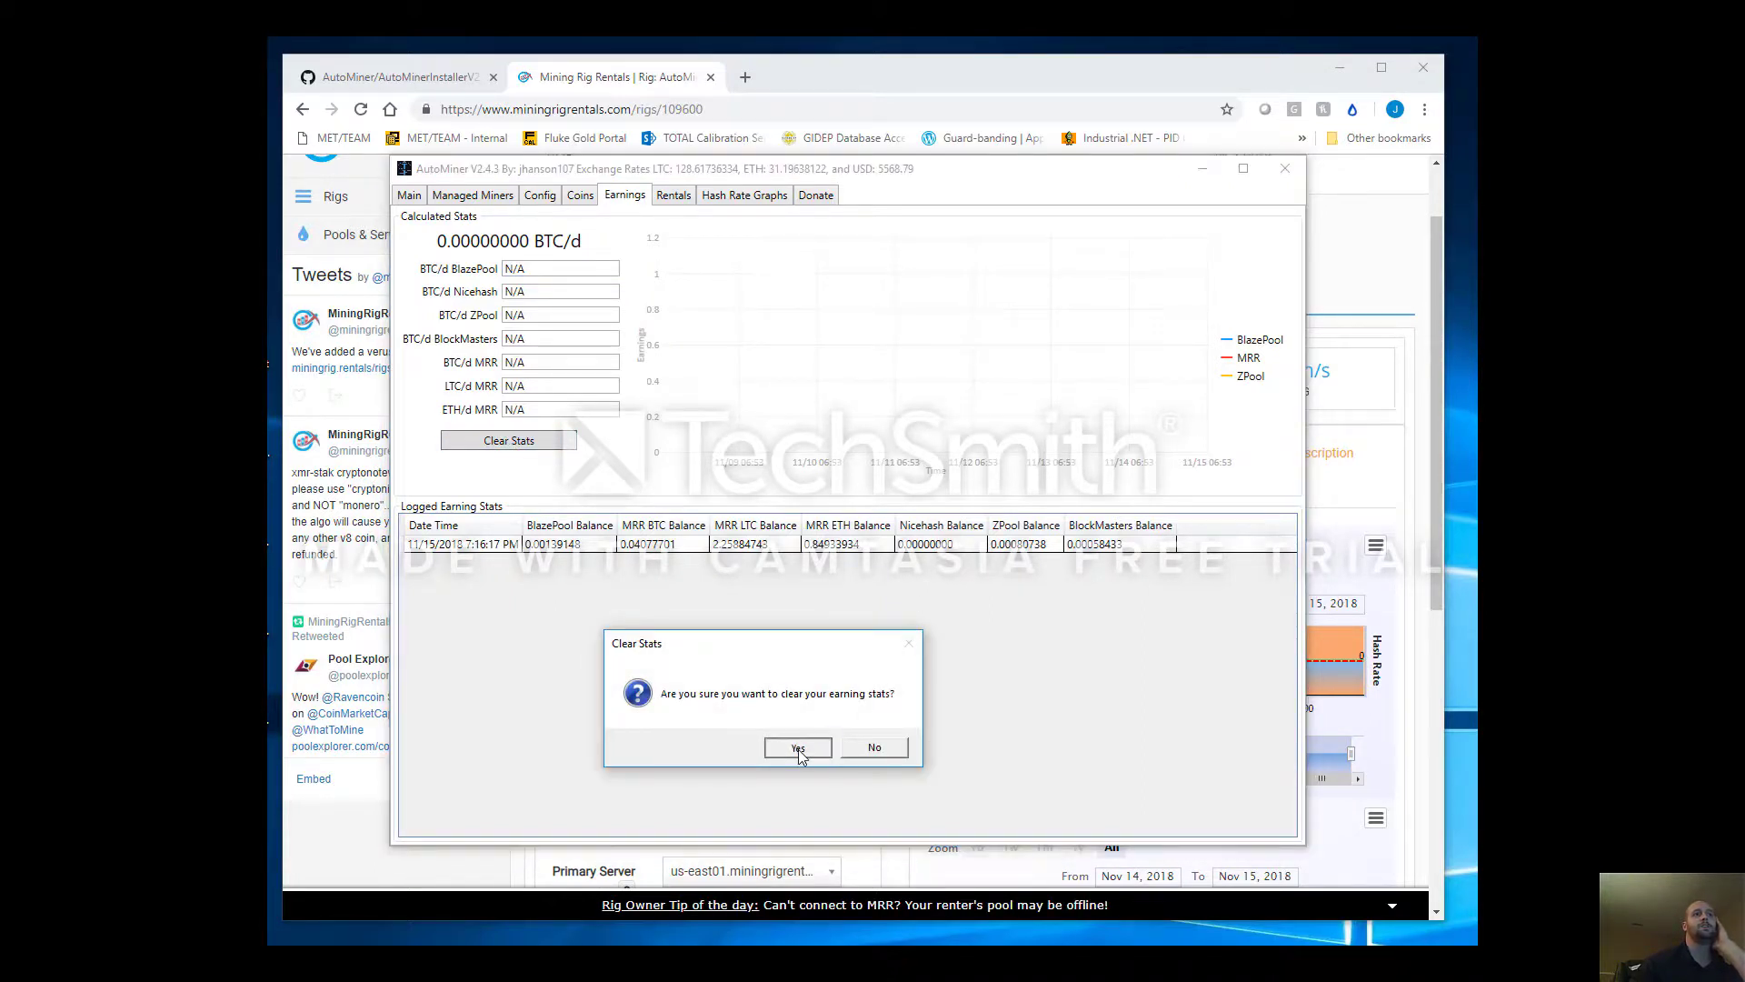
click(796, 746)
click(673, 196)
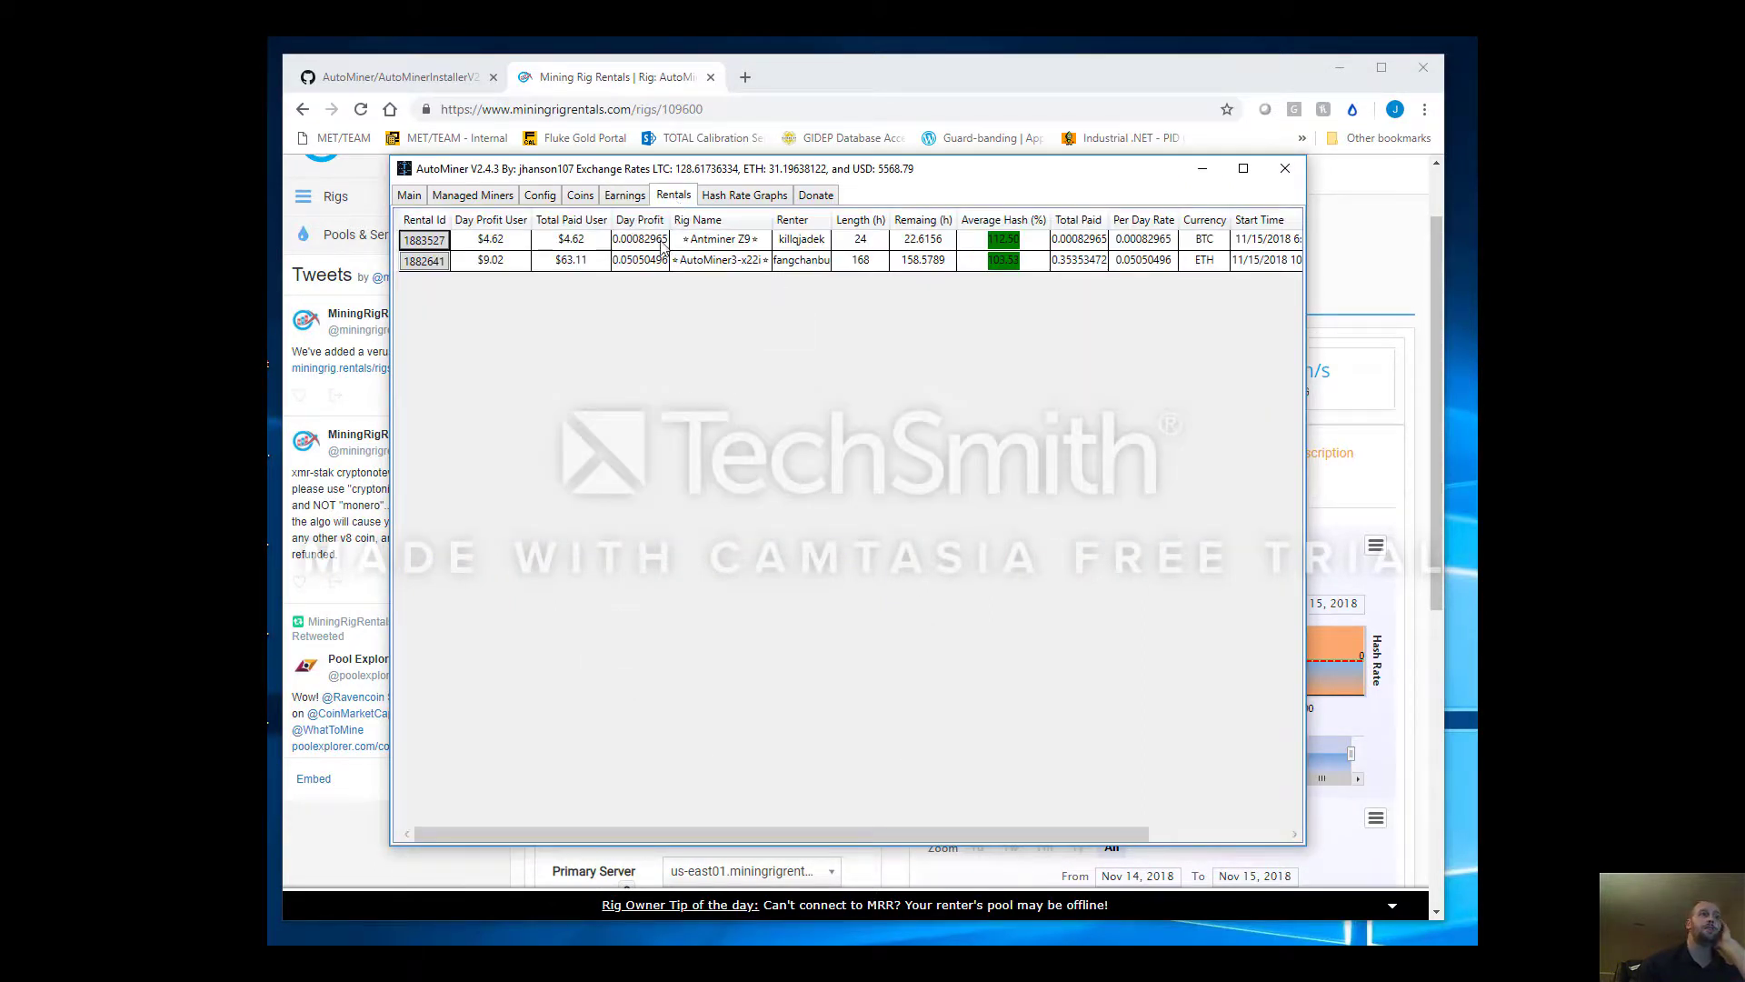
click(776, 195)
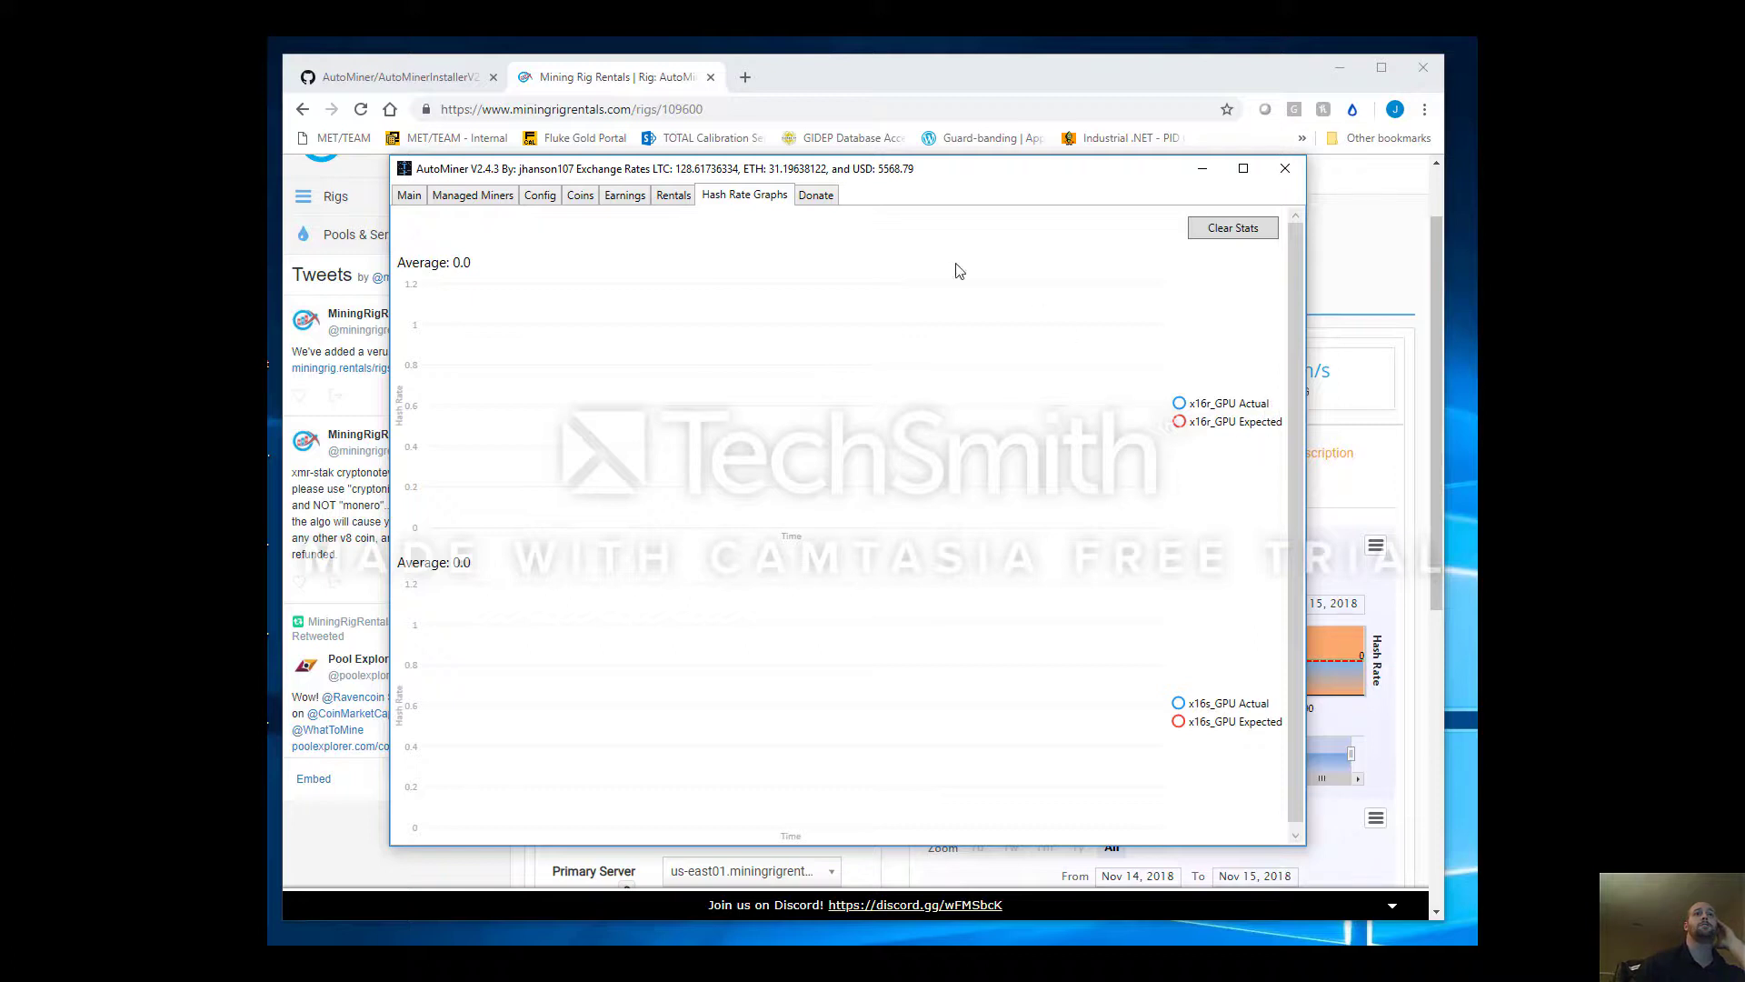
Review the donation addresses and the Donation Time Extension of 5, then go back to Main
click(828, 200)
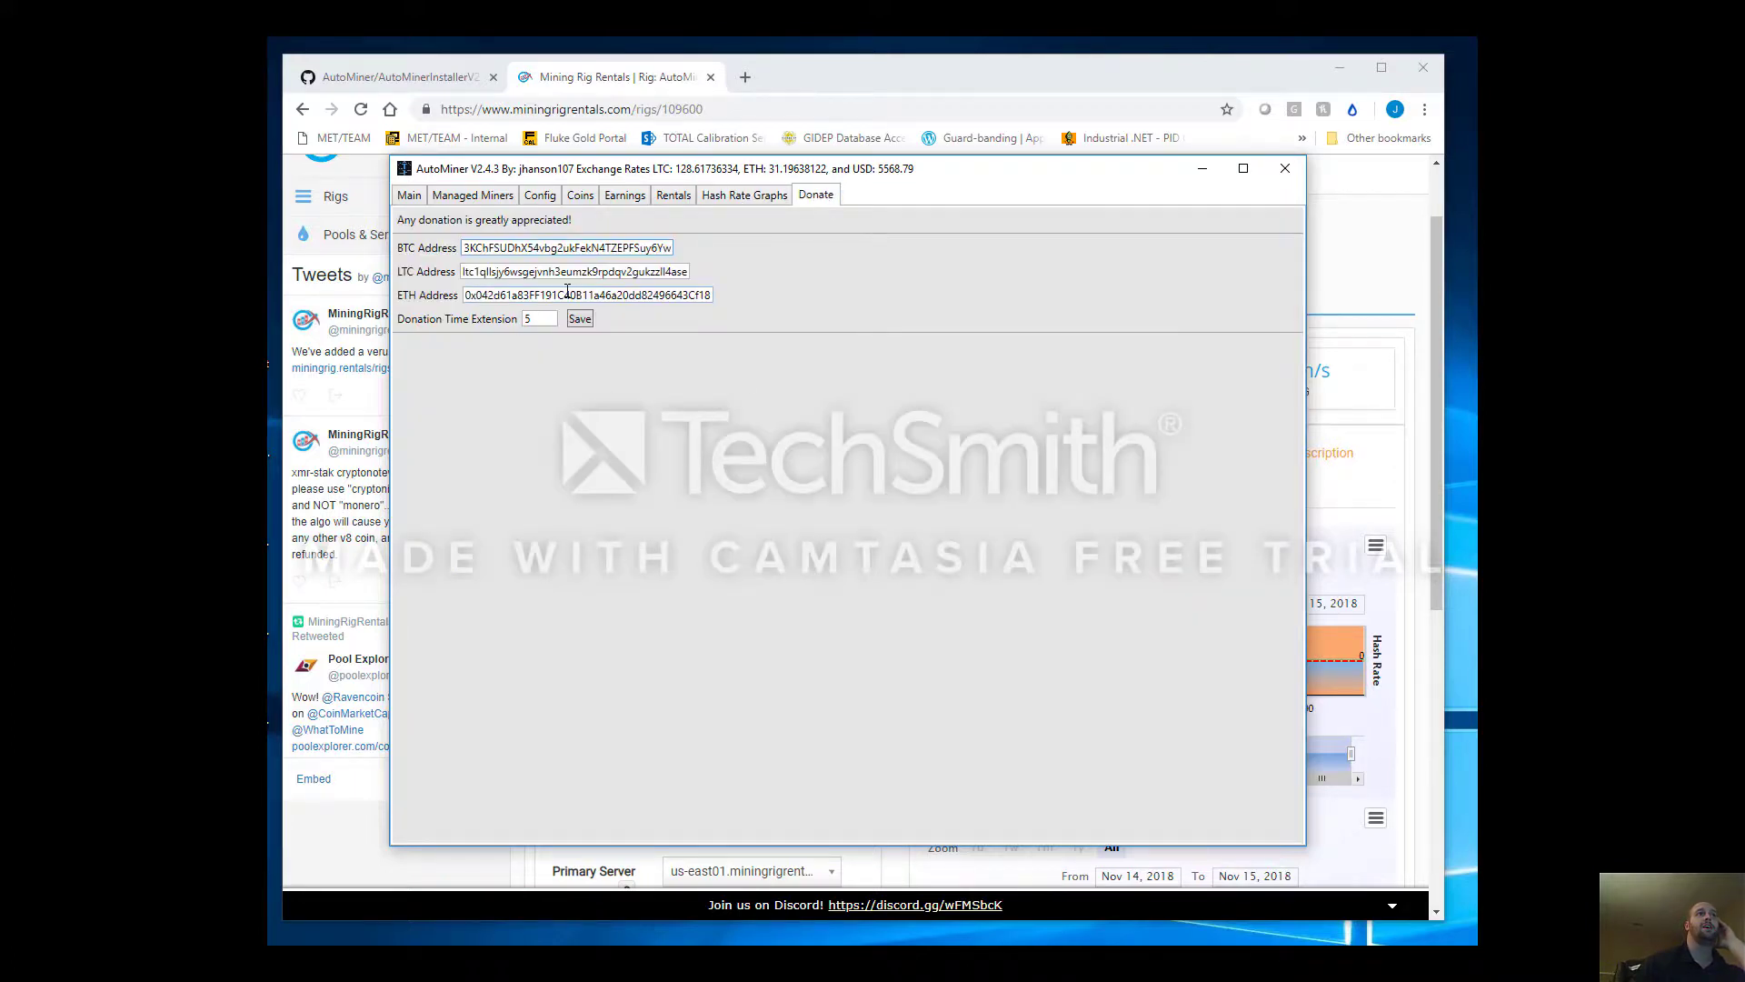
key(Tab)
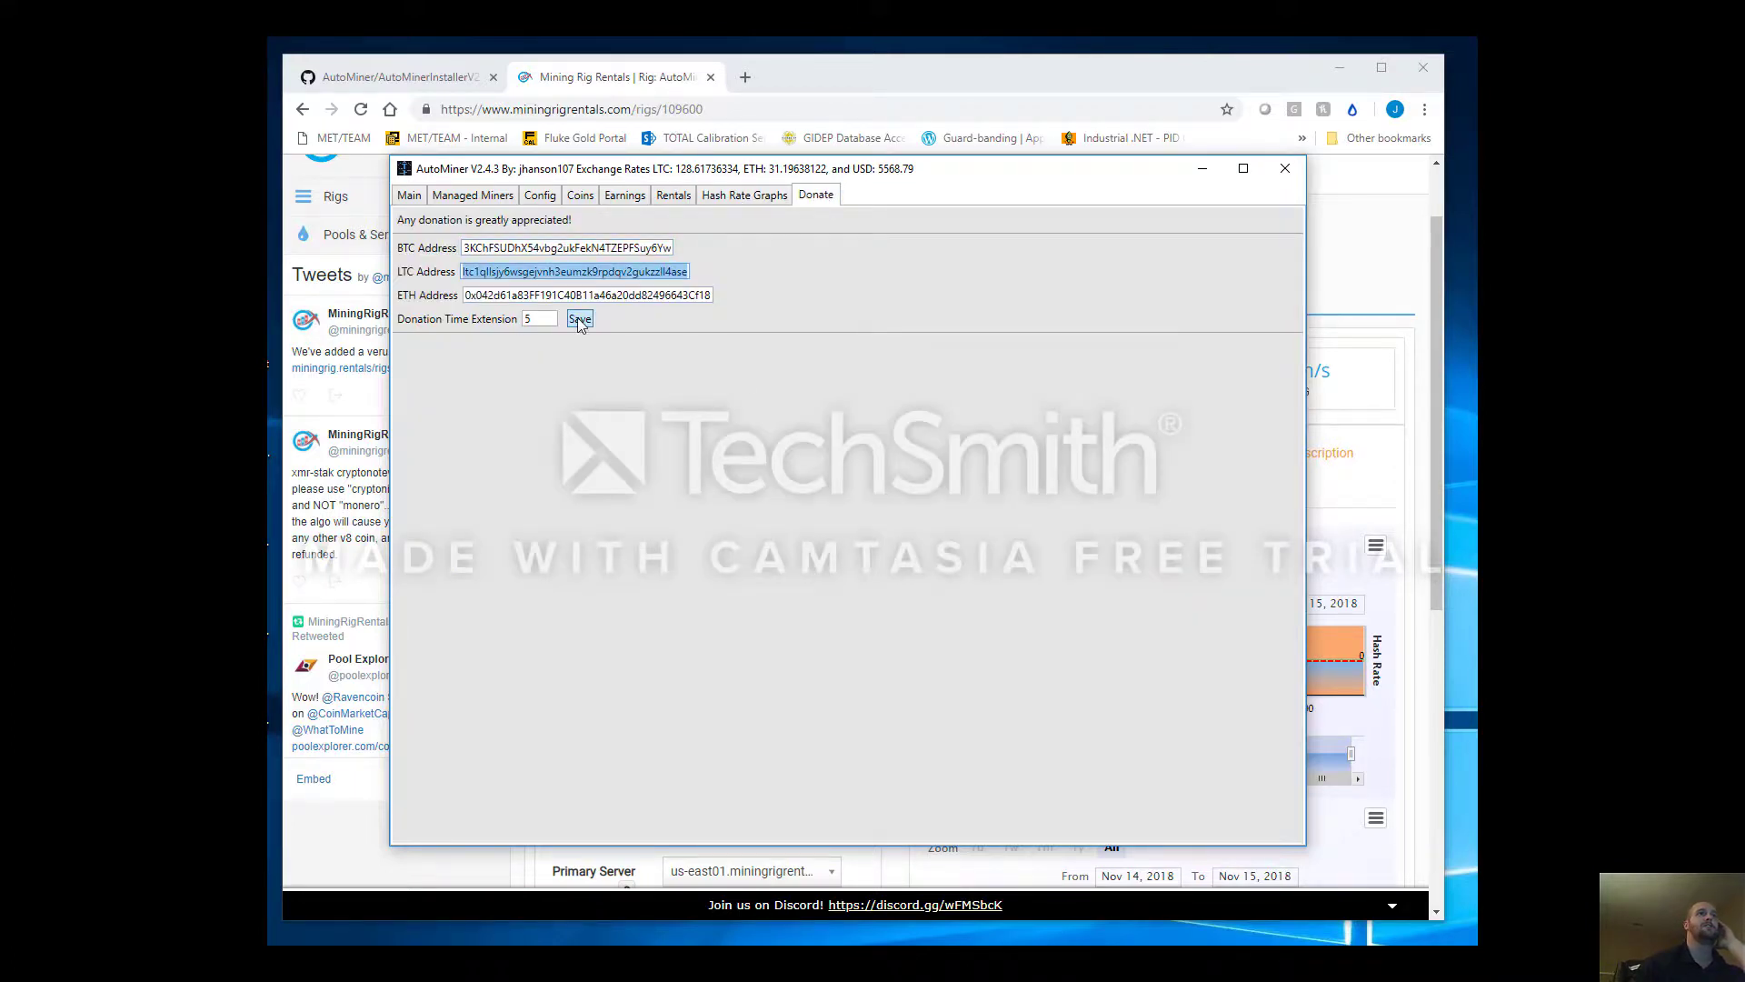
double_click(537, 300)
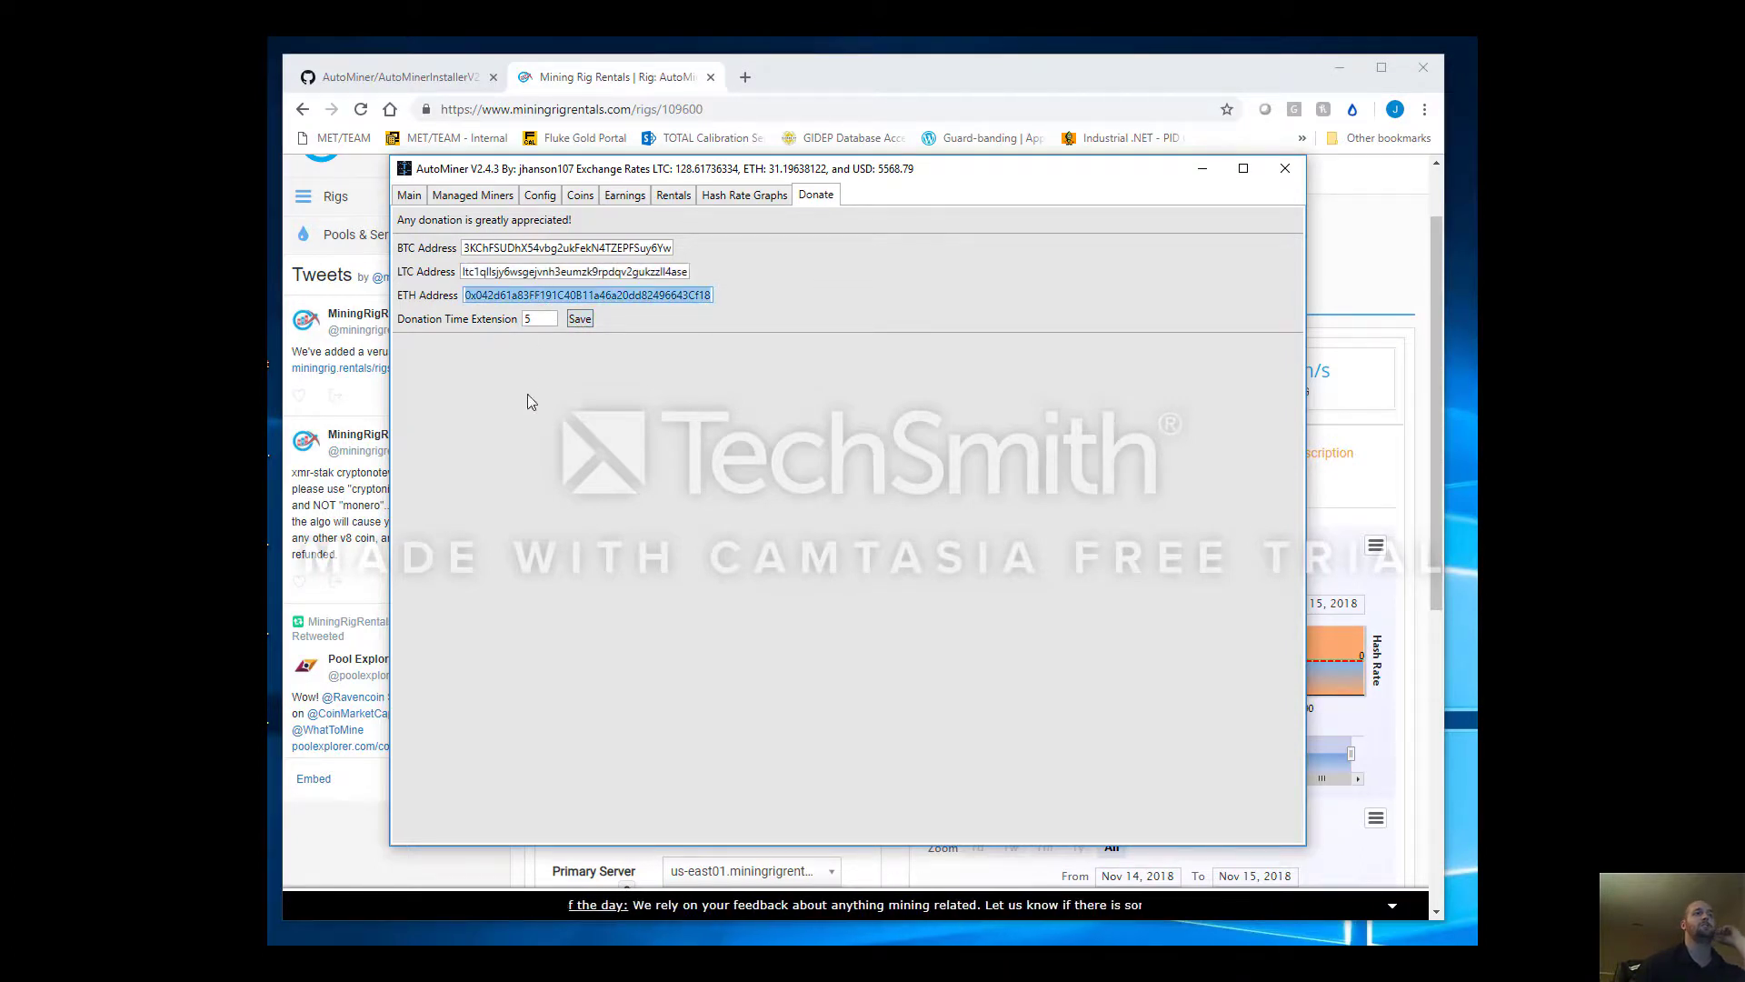
key(Tab)
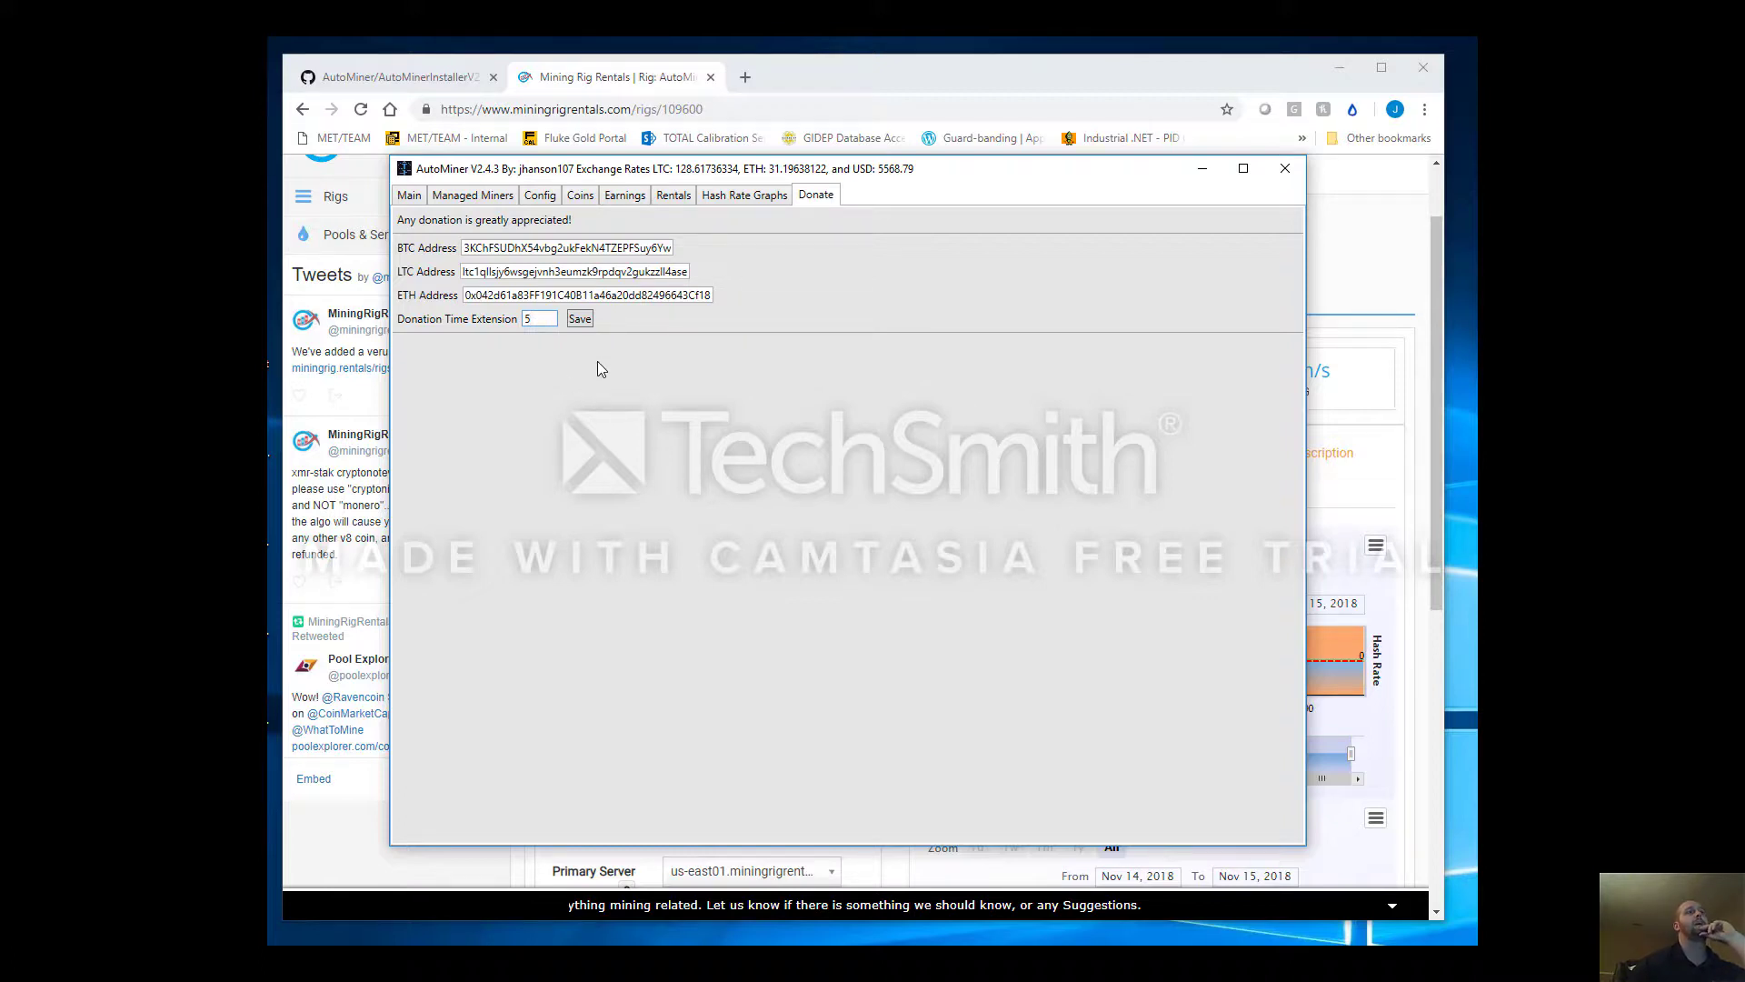
double_click(535, 318)
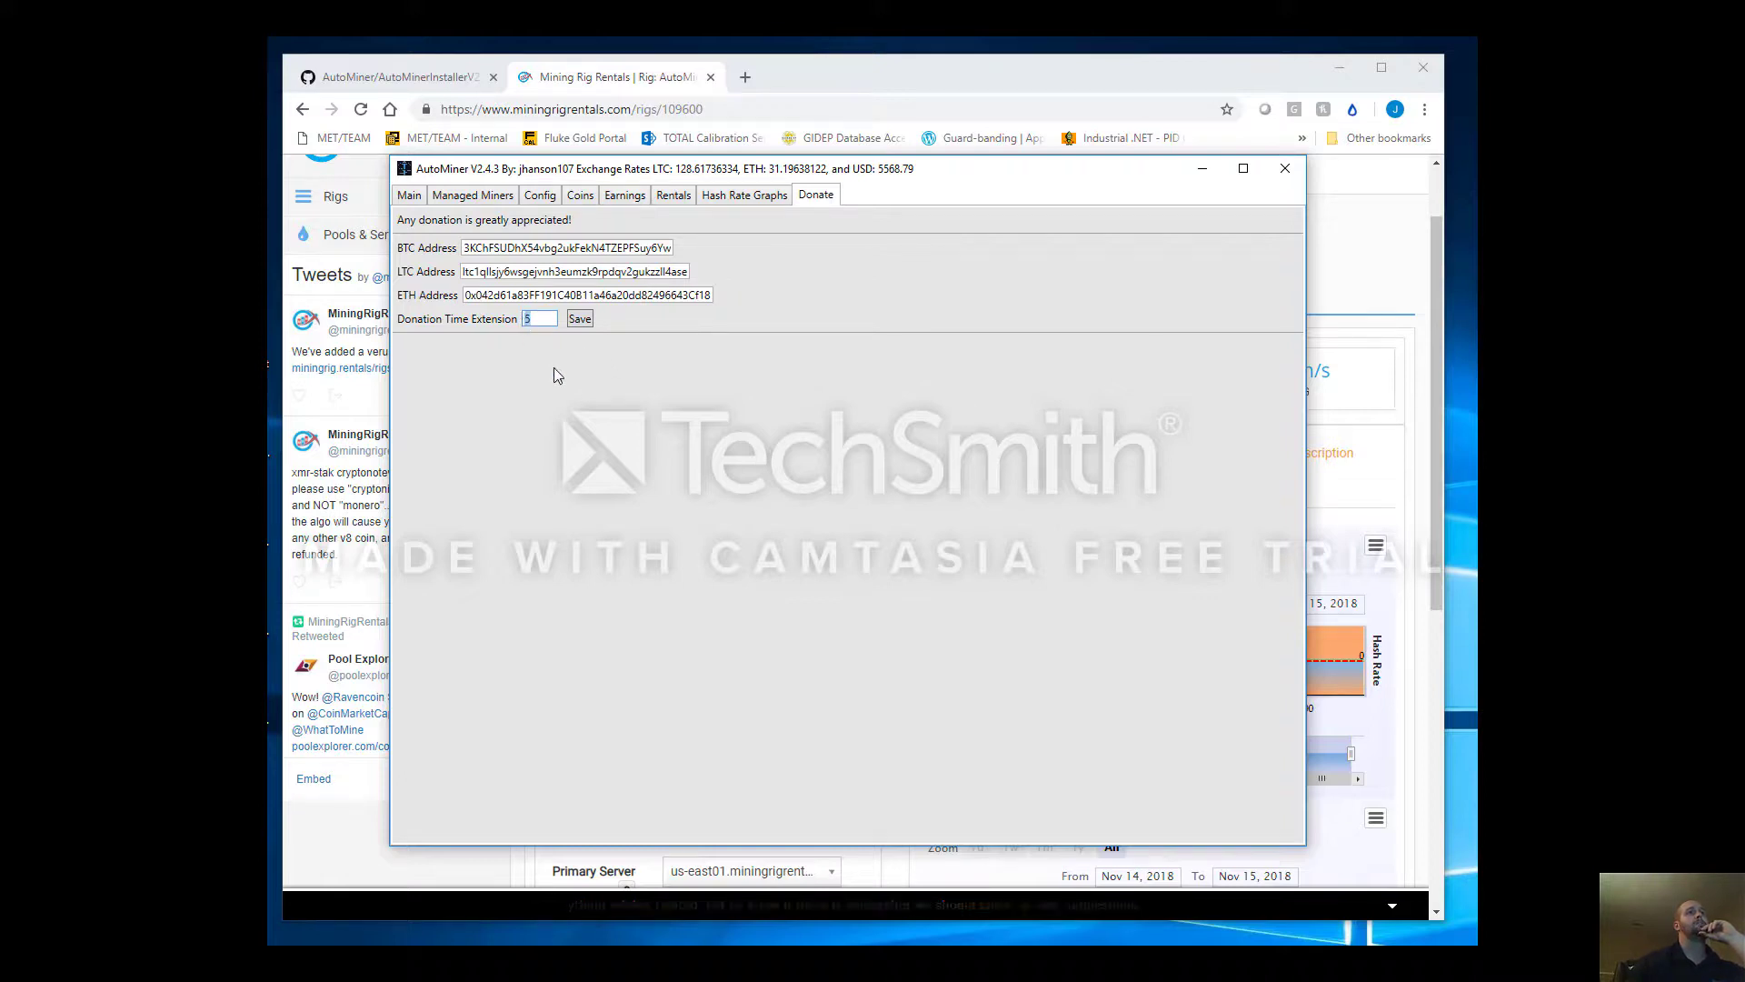
click(551, 316)
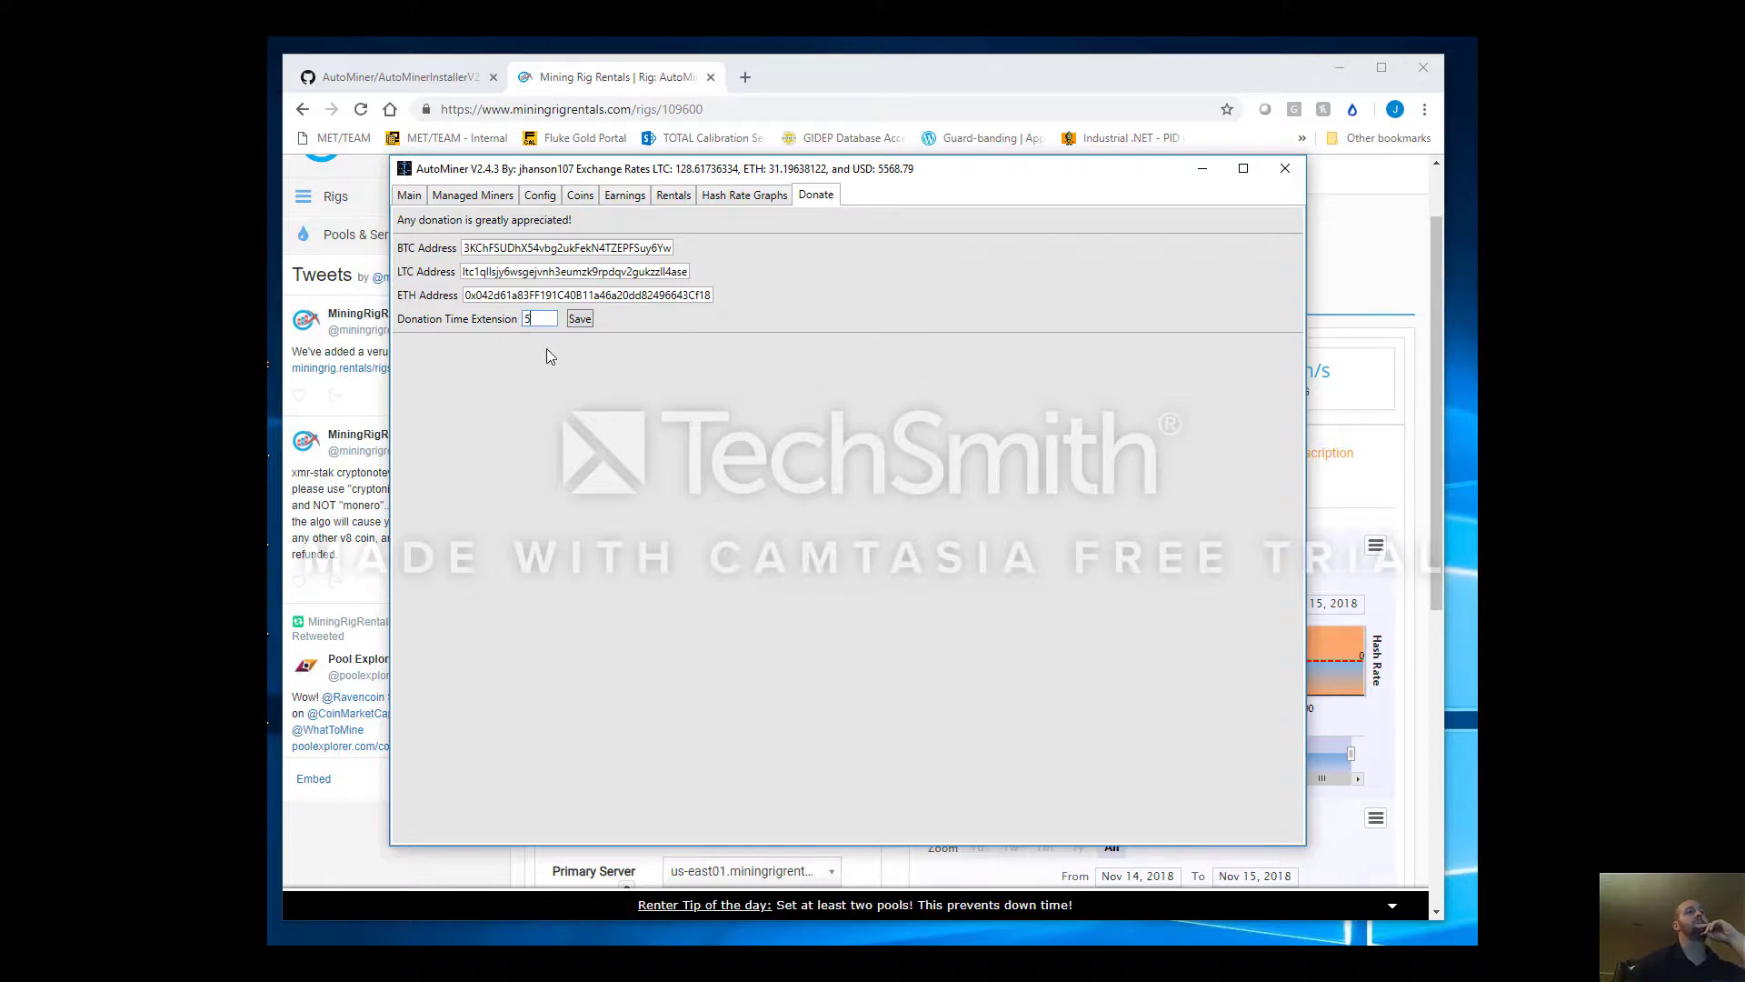
click(409, 195)
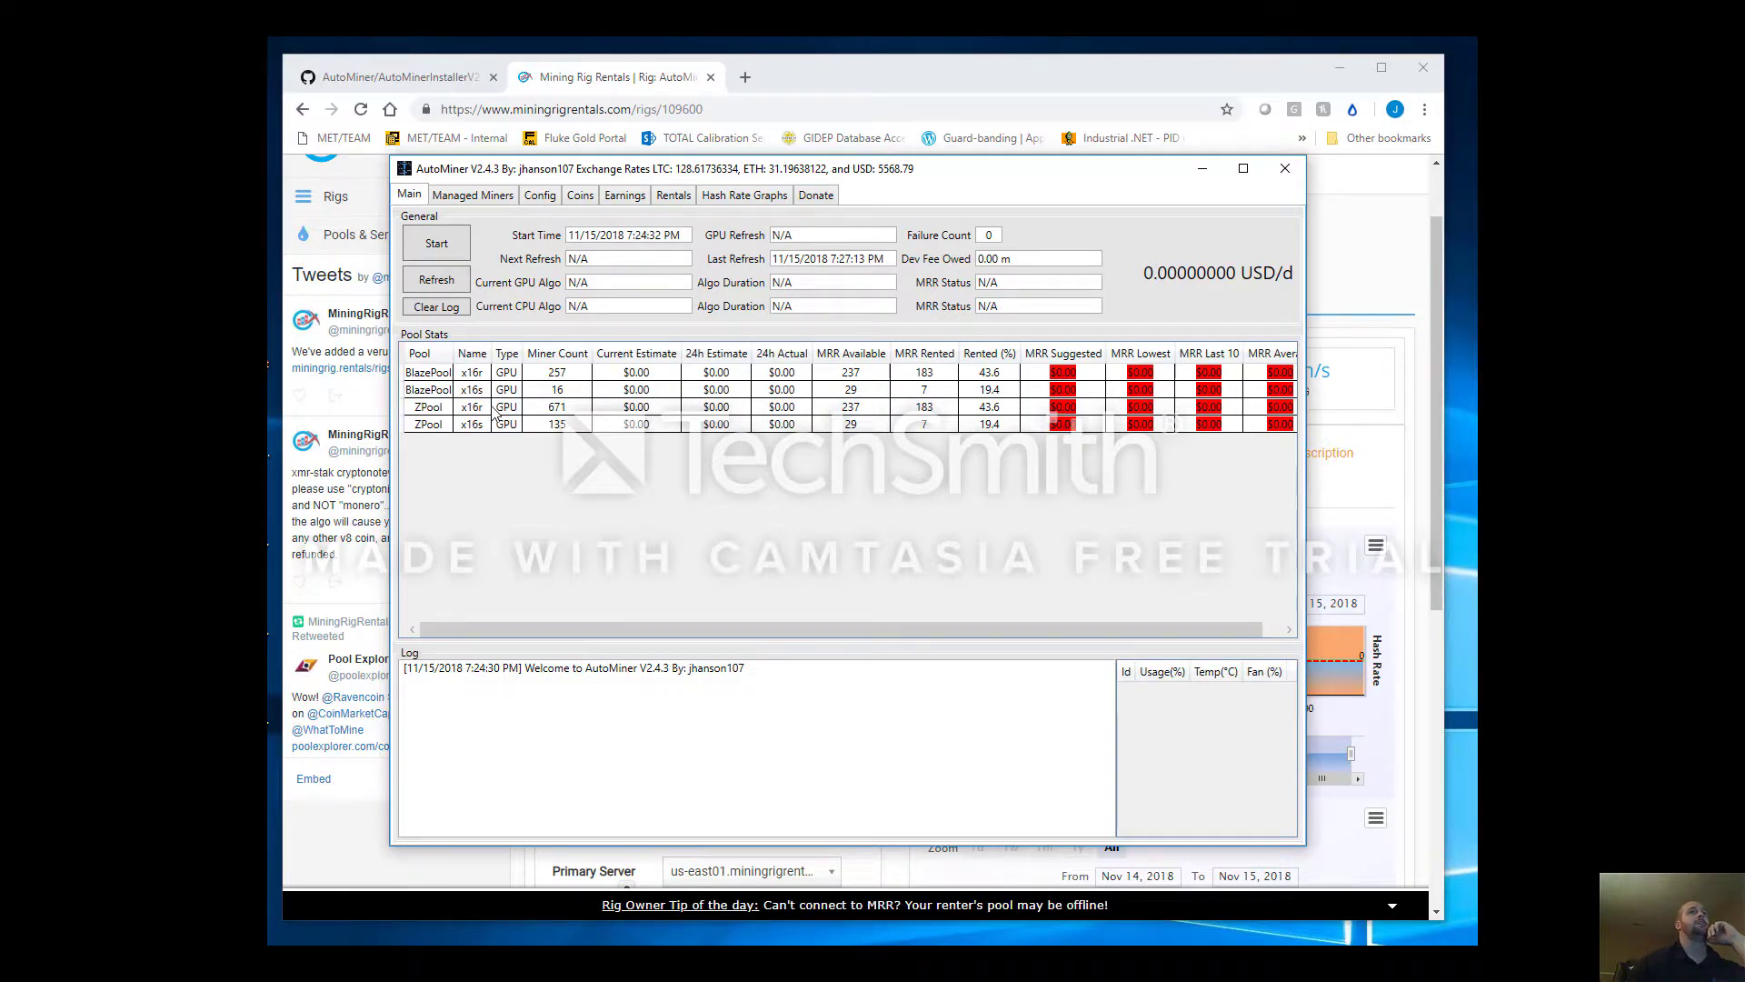
Start mining x16r on BlazePool and inspect the dev fee owed and the miner start command in the log
drag(1034, 263, 902, 264)
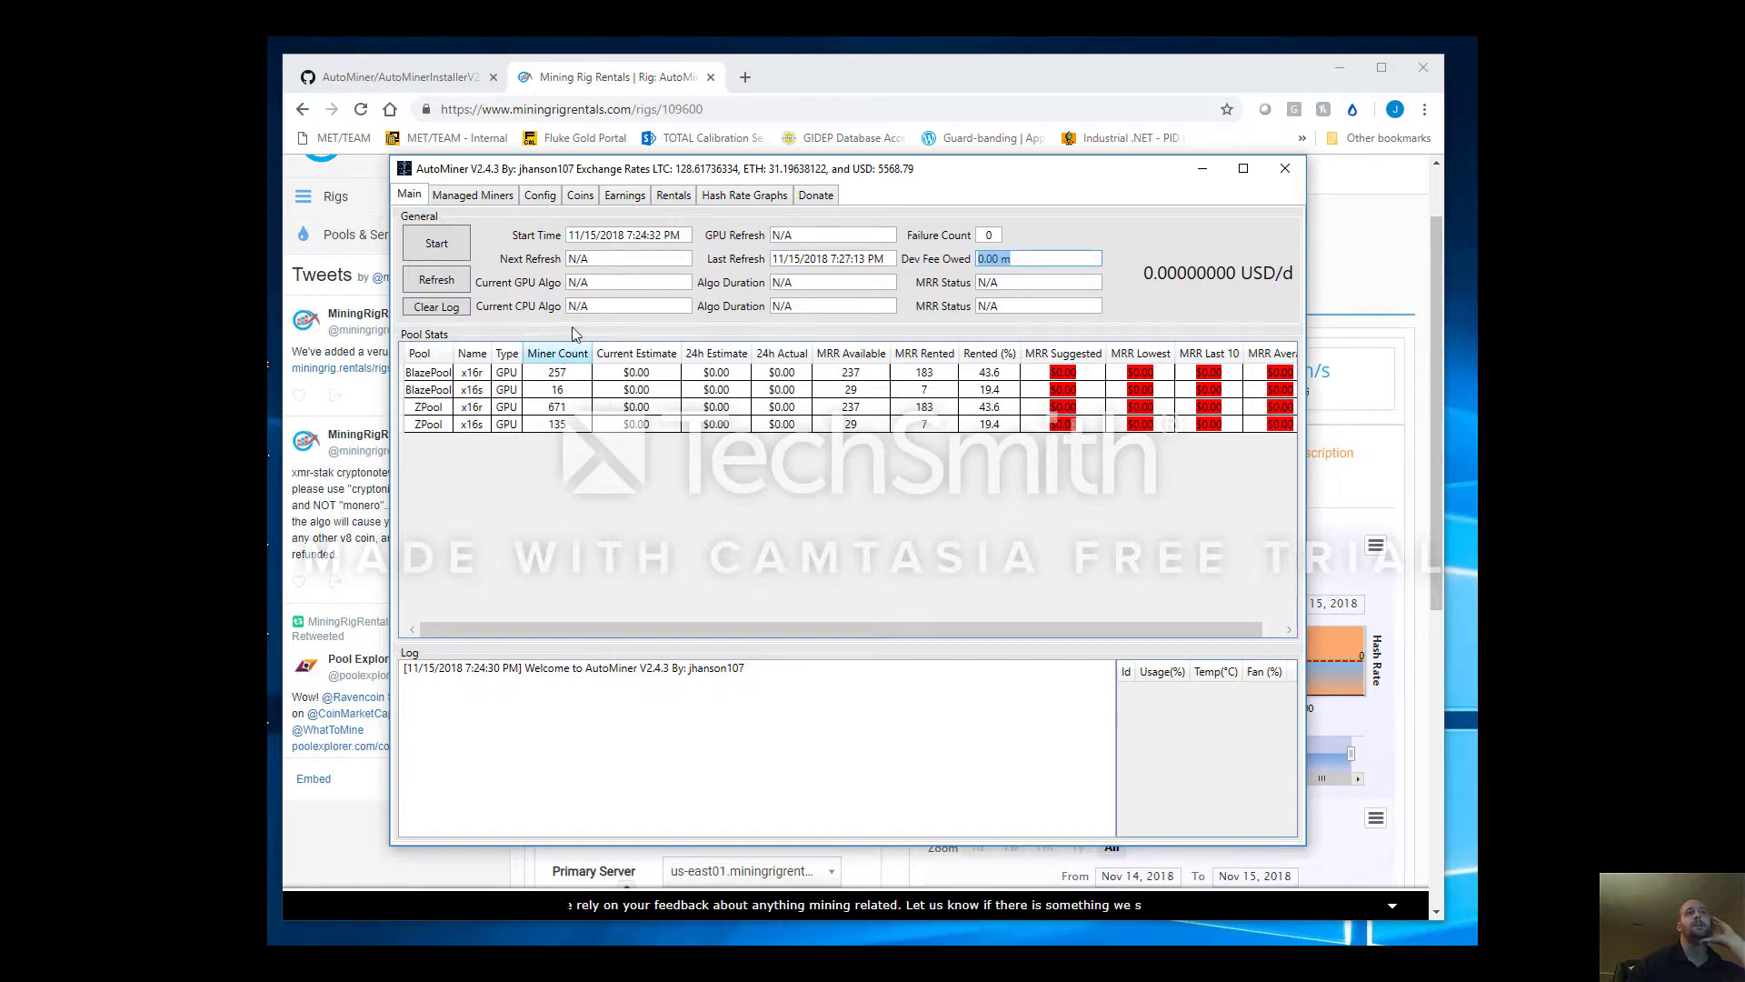
click(450, 253)
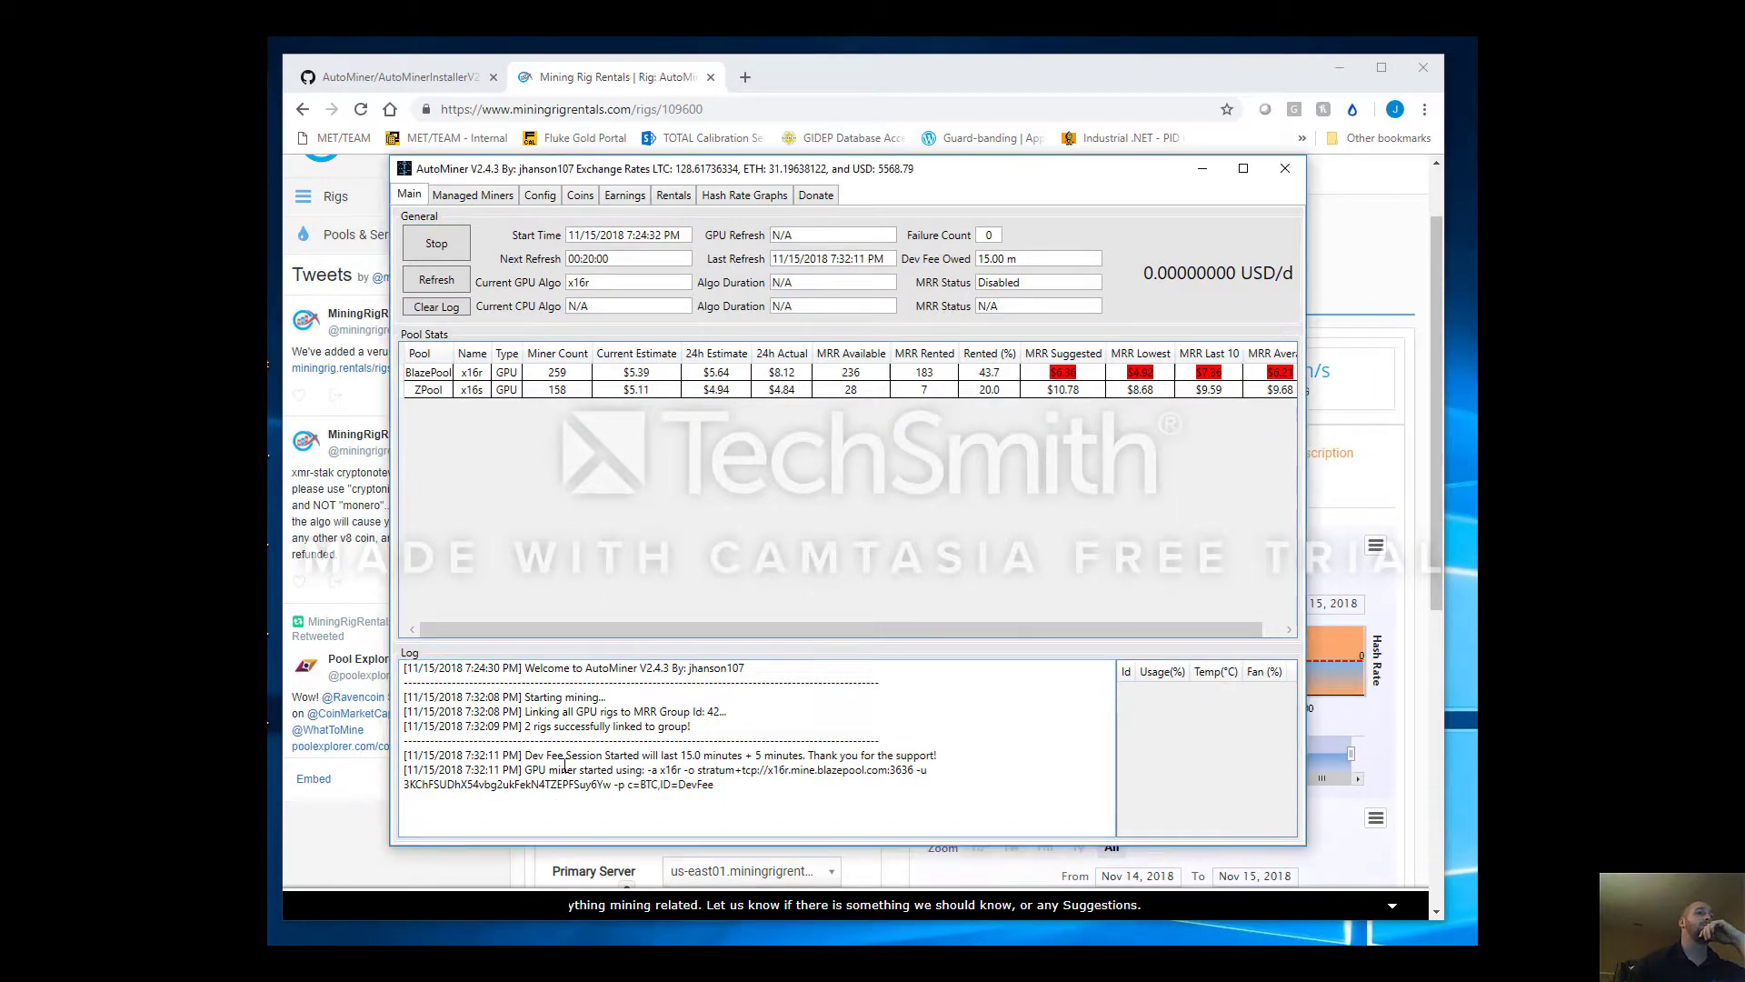
drag(549, 770, 647, 791)
click(716, 780)
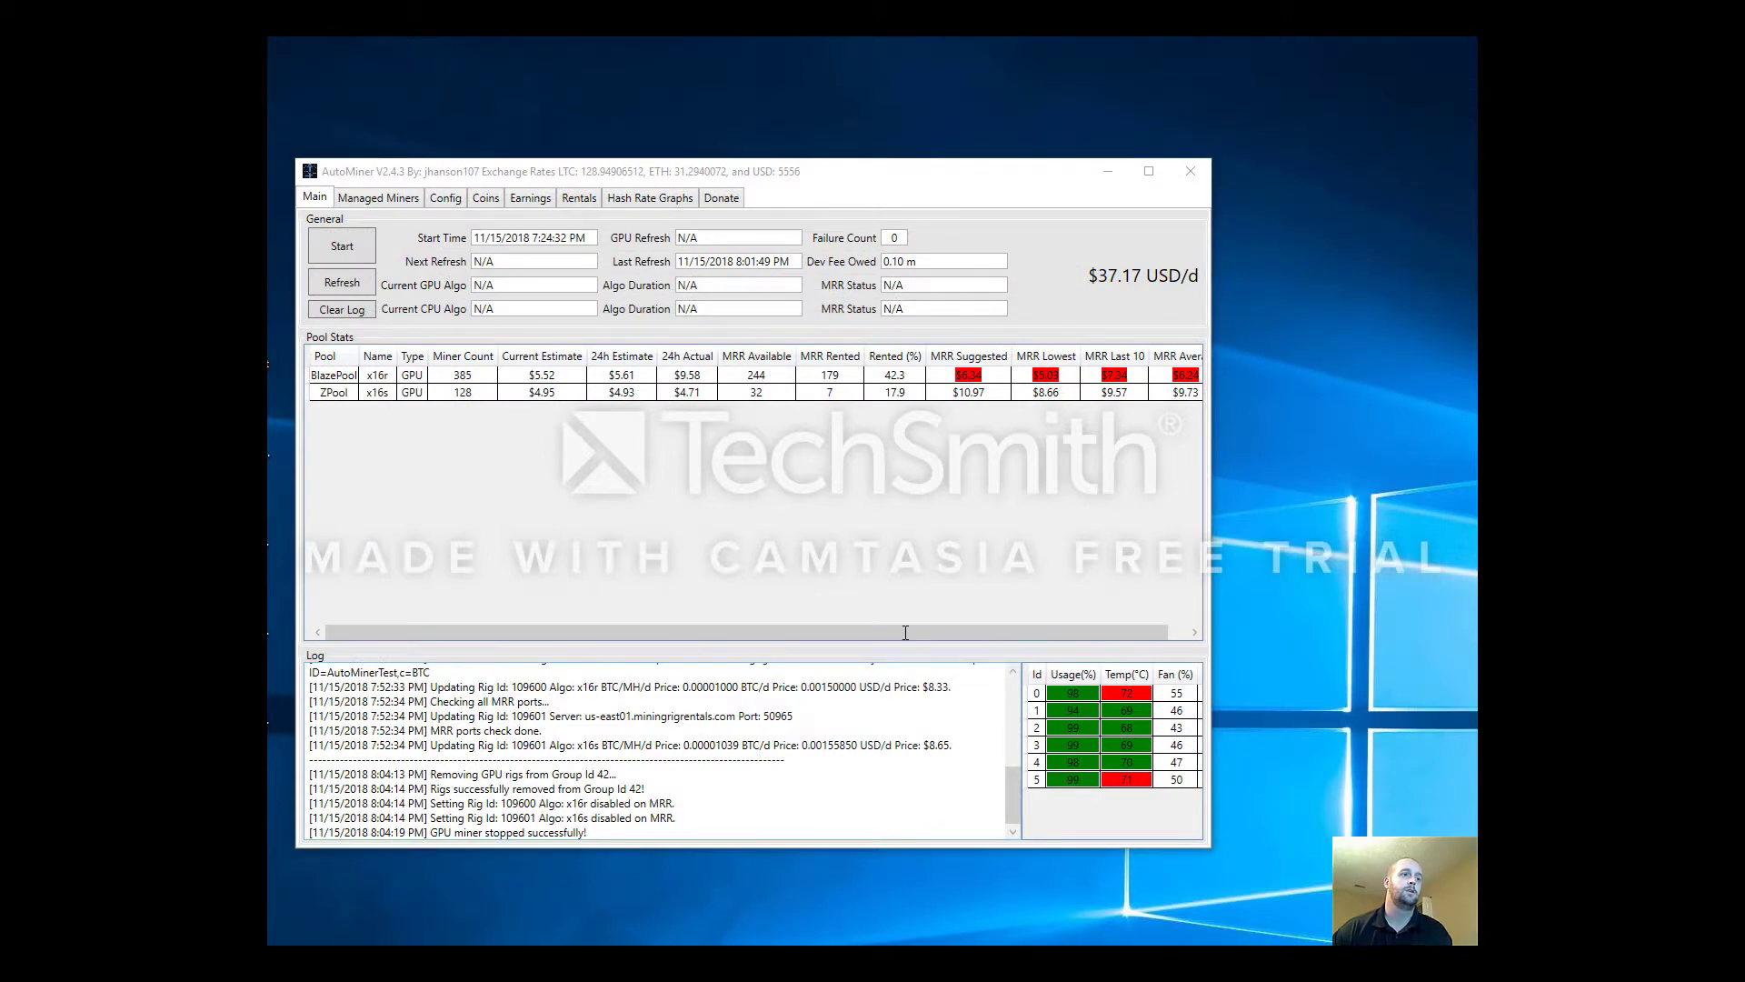
Read through the log's dev fee, MRR port and rig id lines
scroll(457, 724, up, 5)
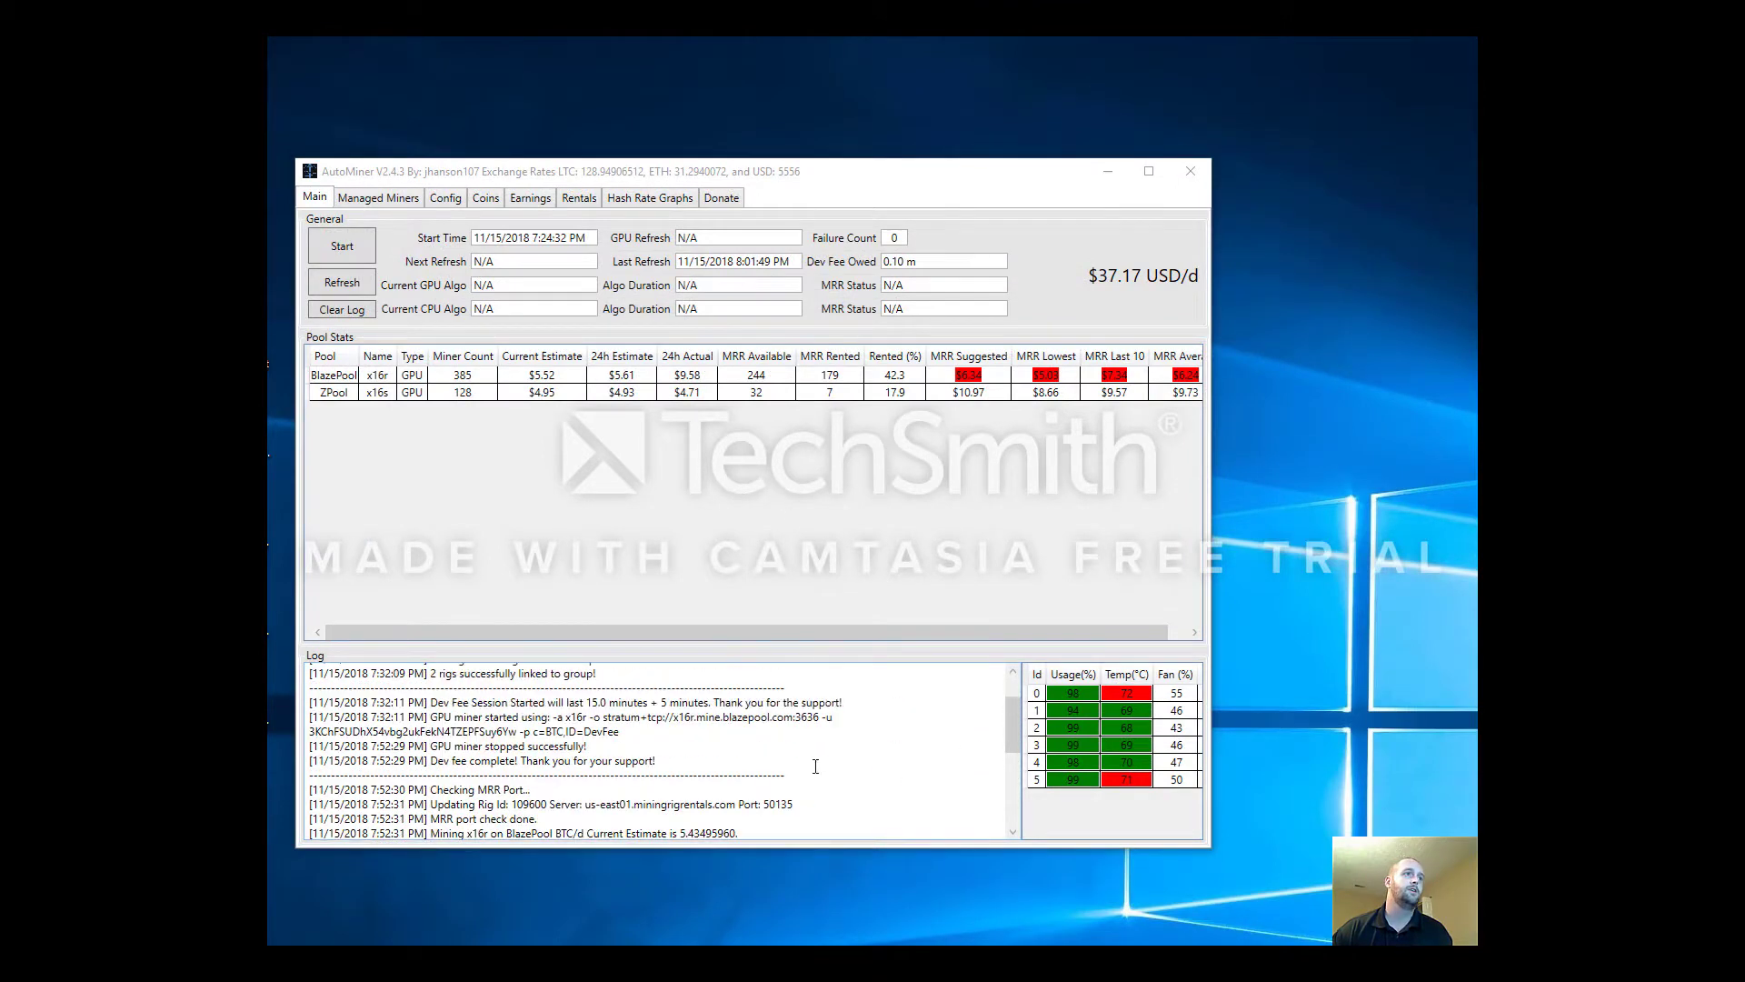
drag(441, 760, 654, 762)
scroll(655, 761, down, 1)
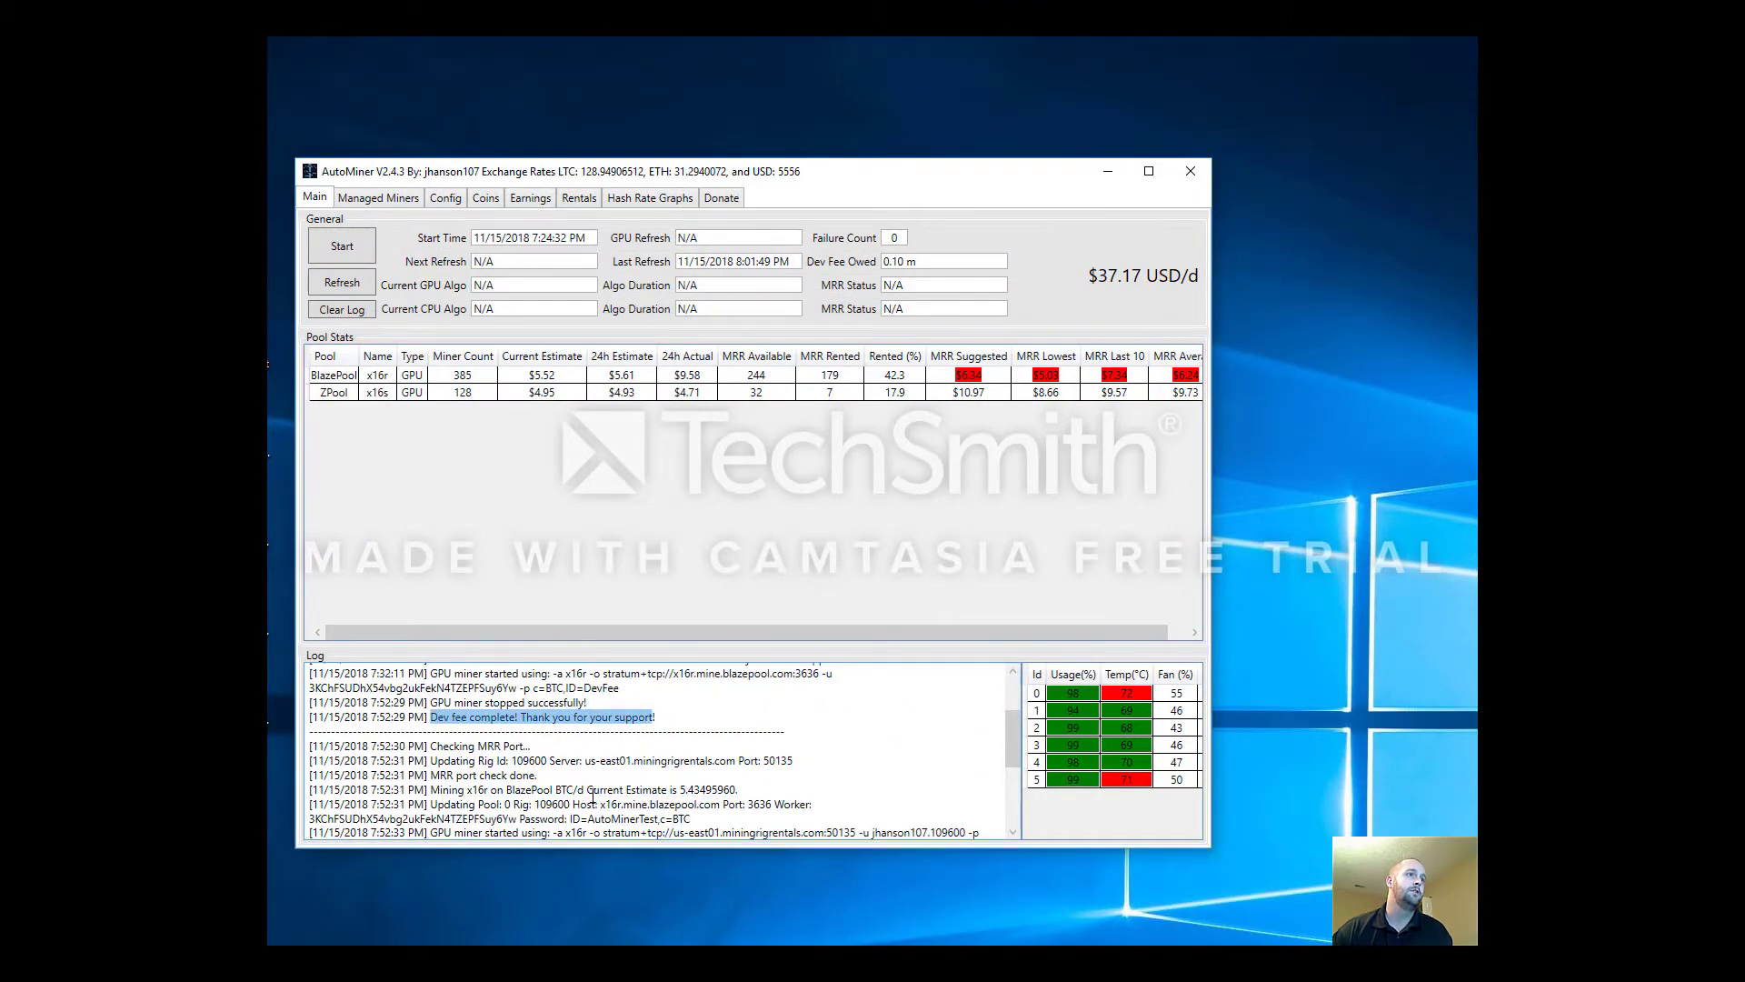
click(453, 744)
drag(453, 743, 585, 761)
scroll(639, 780, down, 1)
click(495, 730)
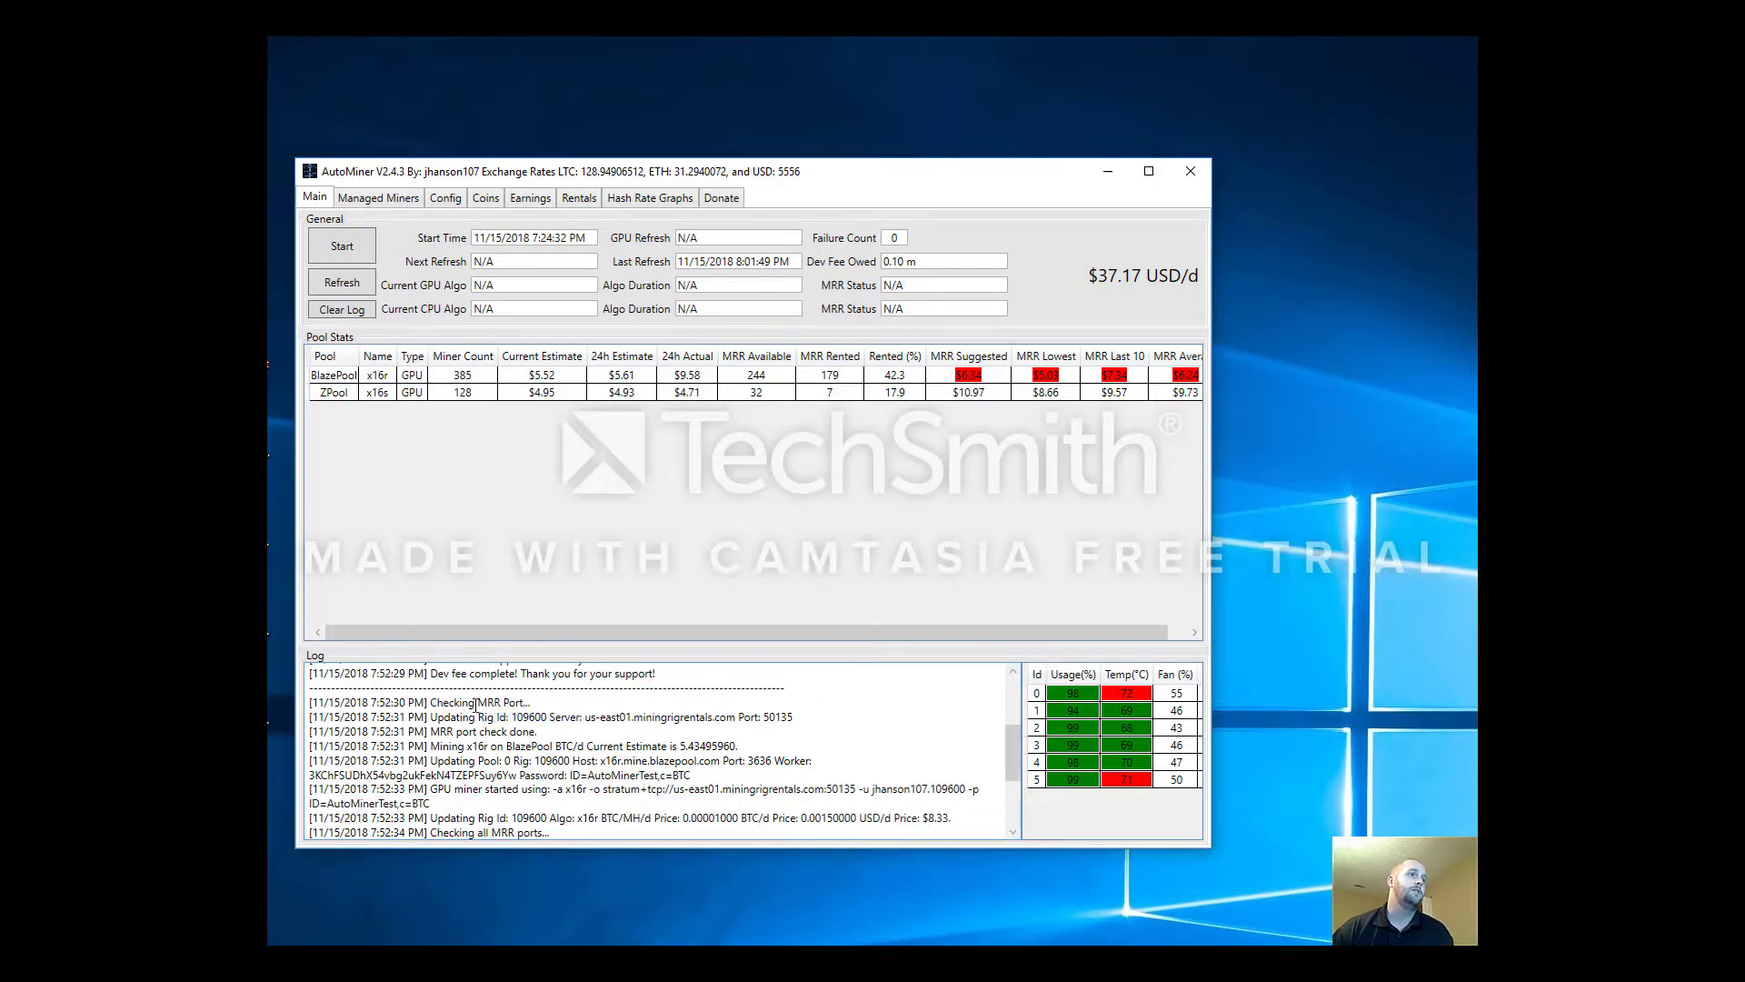
drag(479, 717, 507, 717)
click(649, 715)
drag(445, 750, 519, 789)
scroll(519, 798, down, 2)
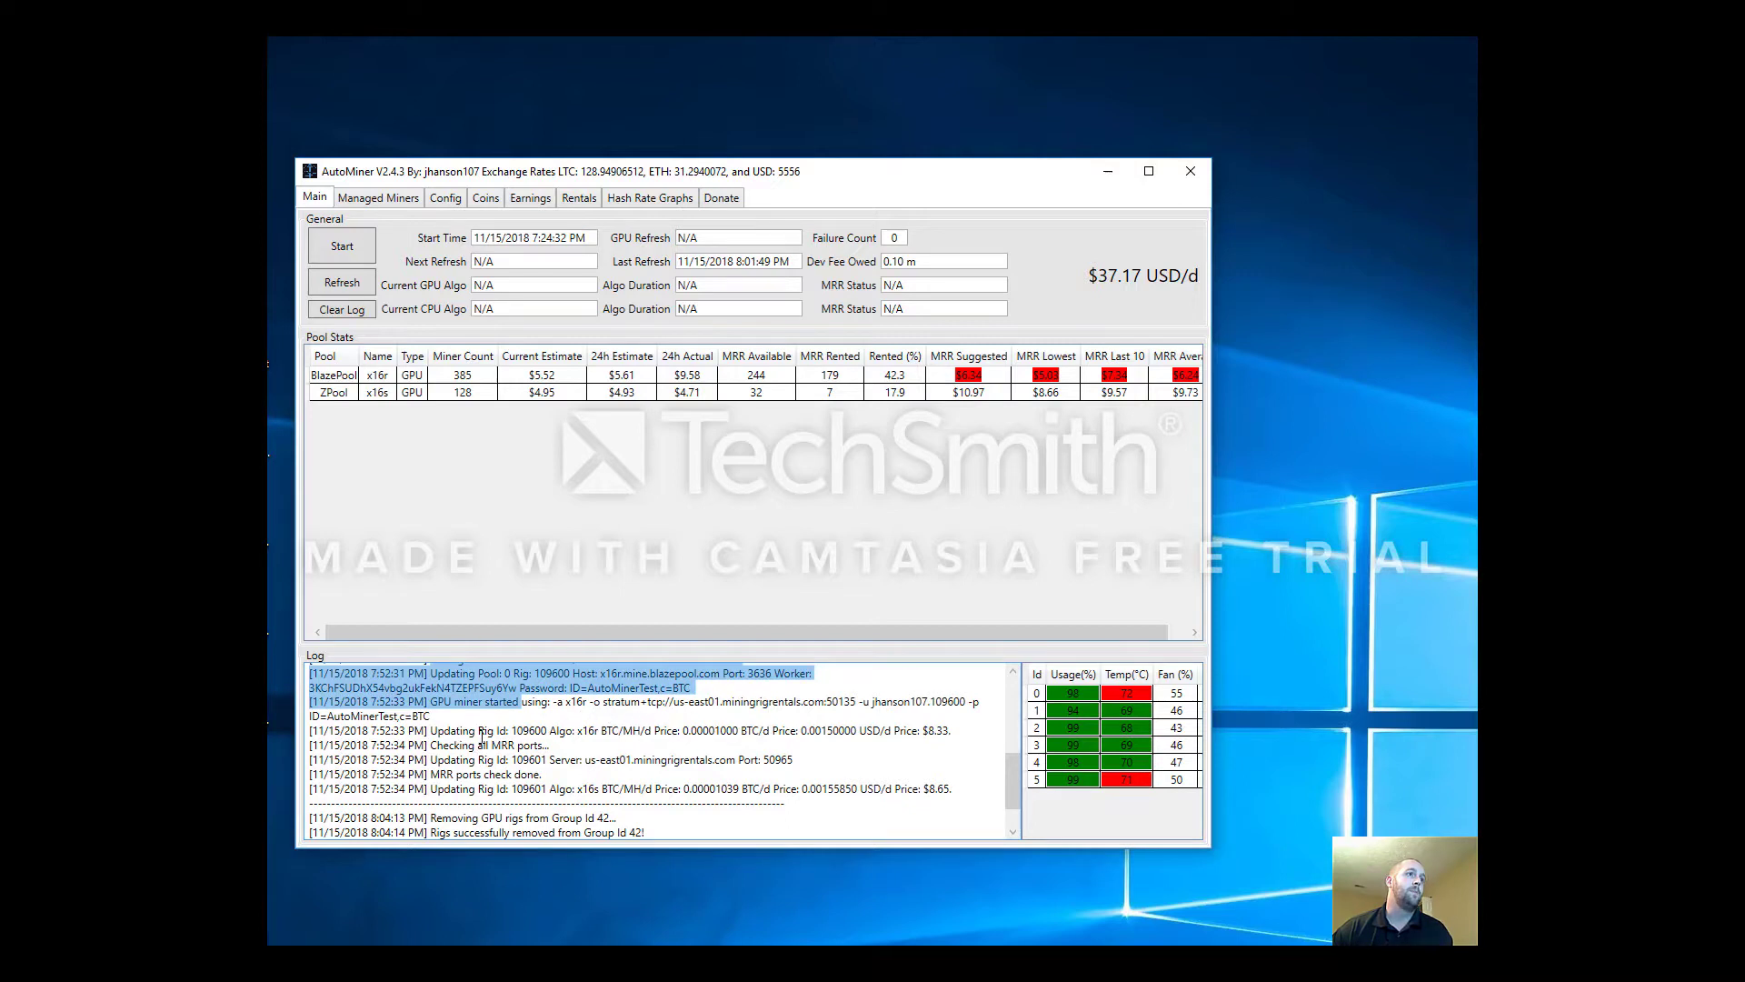
scroll(510, 788, down, 1)
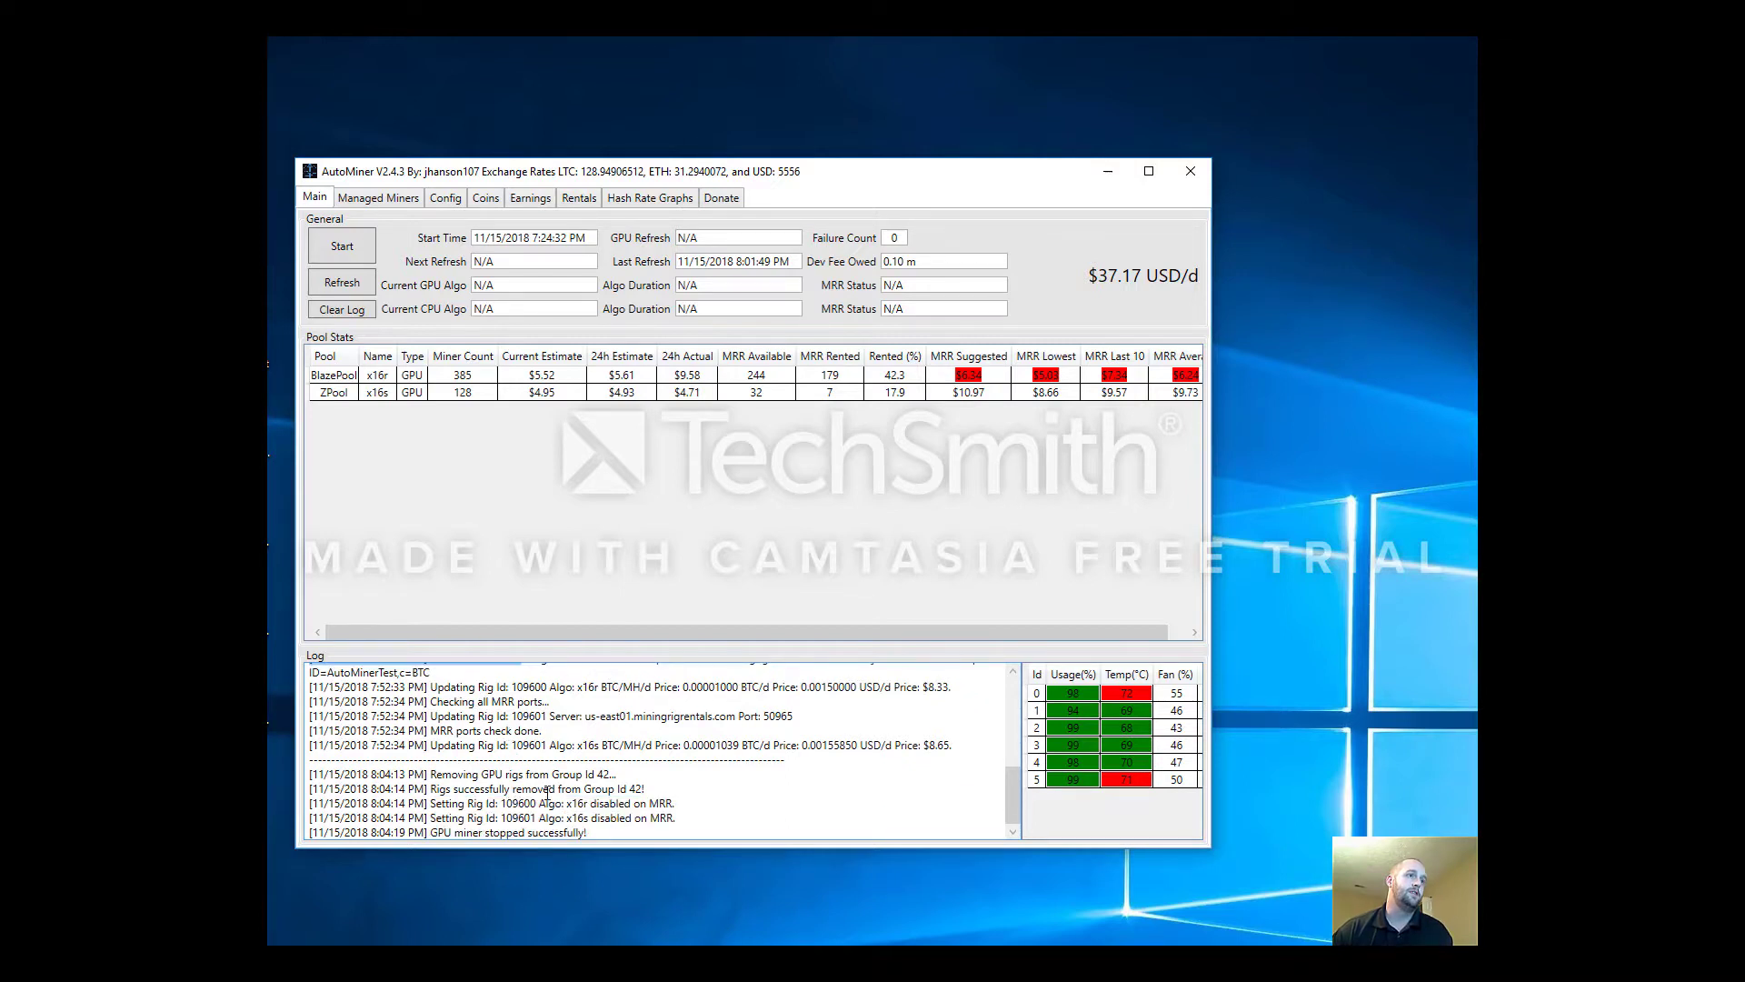
Compare the 24h Actual figures of BlazePool x16r and ZPool x16s, then switch to the My Rigs page
click(455, 379)
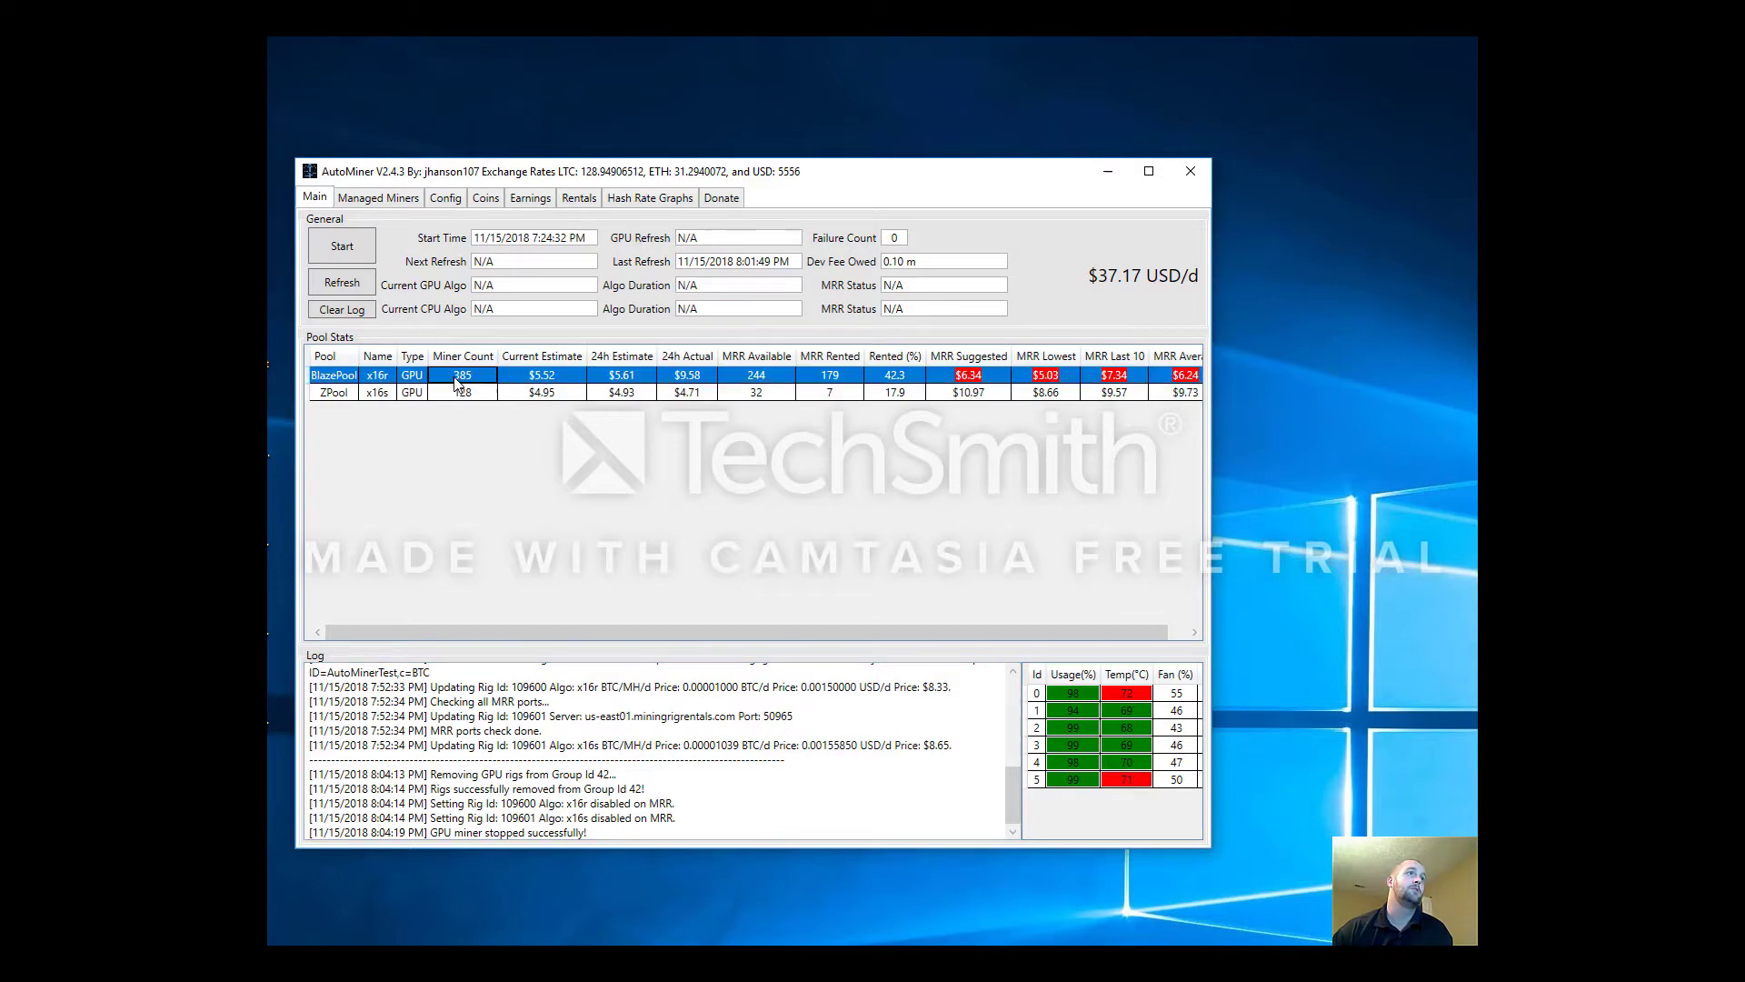
click(661, 392)
click(662, 379)
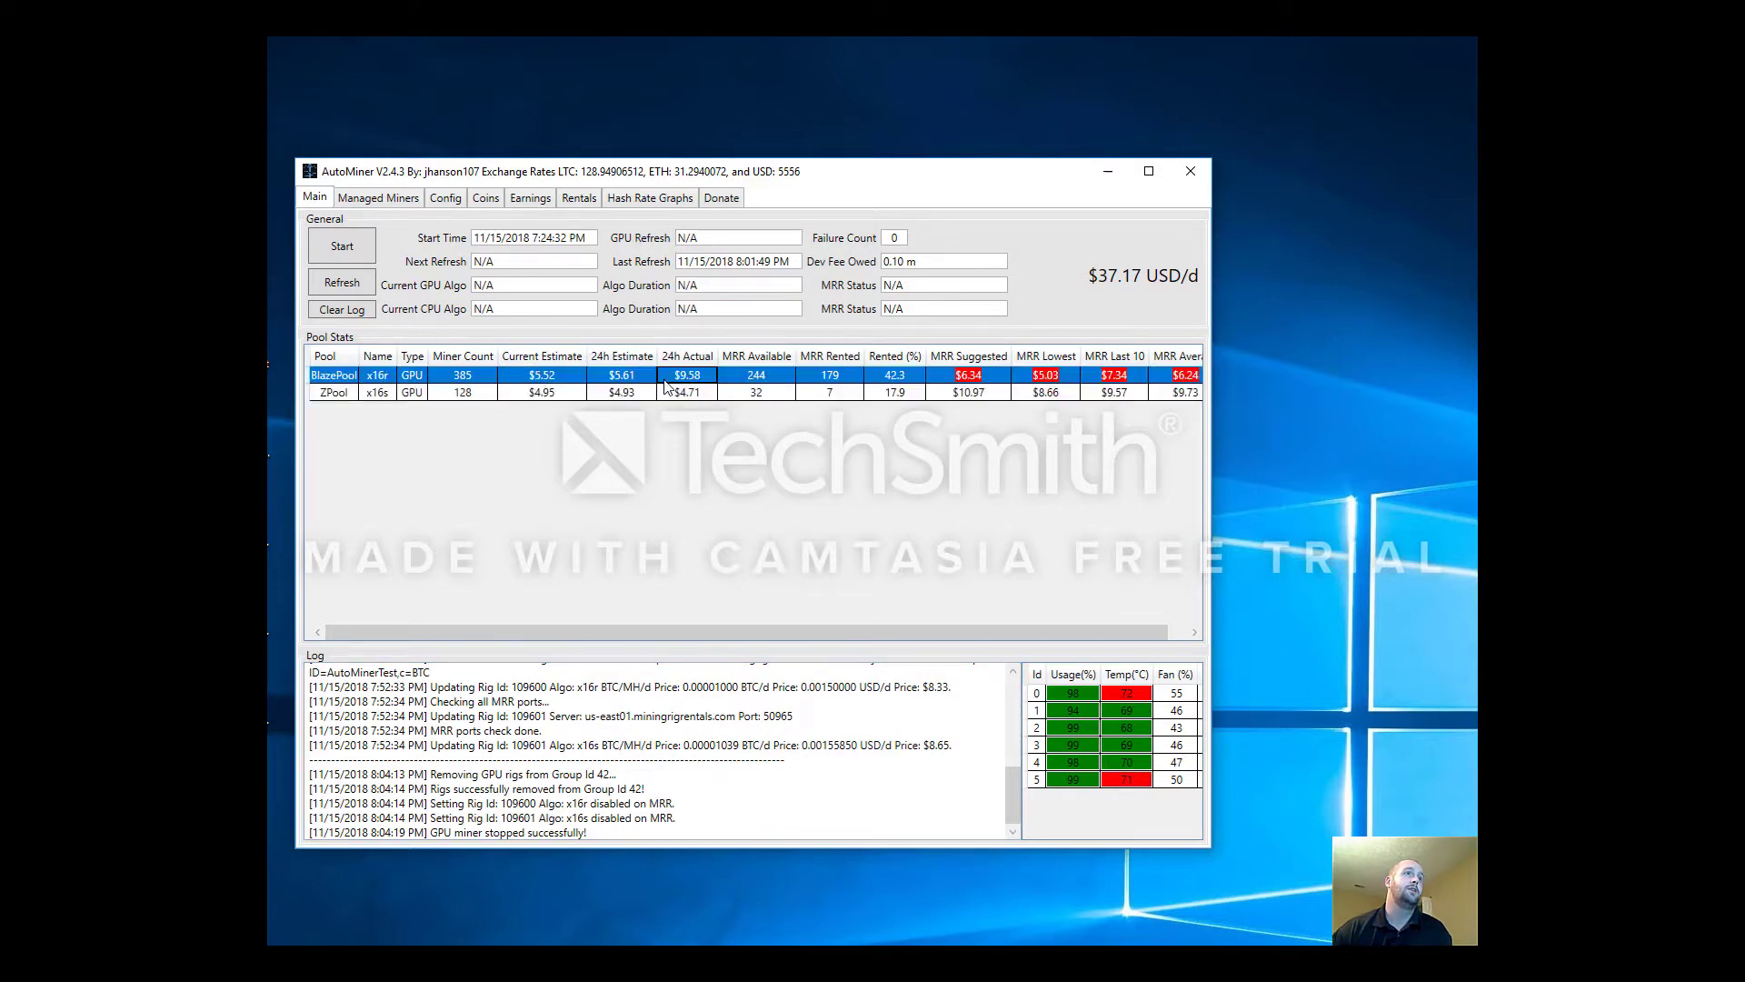
click(670, 391)
click(676, 378)
click(683, 392)
click(682, 378)
click(682, 394)
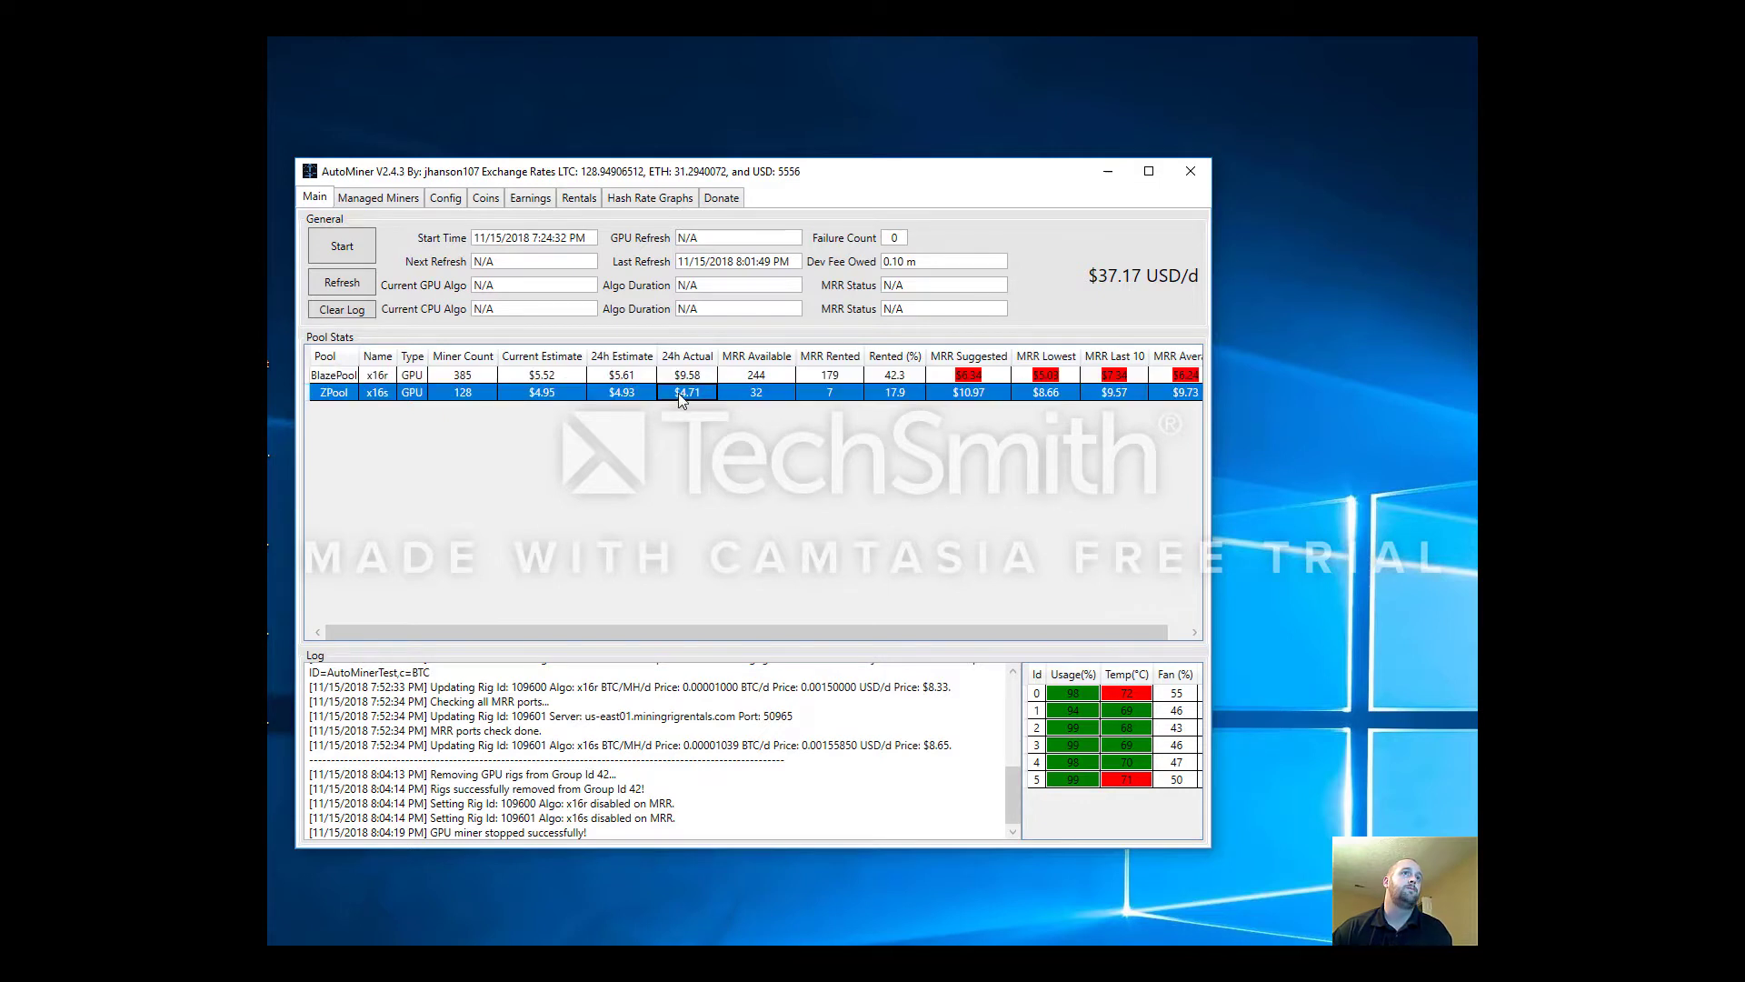
click(698, 378)
click(691, 392)
click(691, 381)
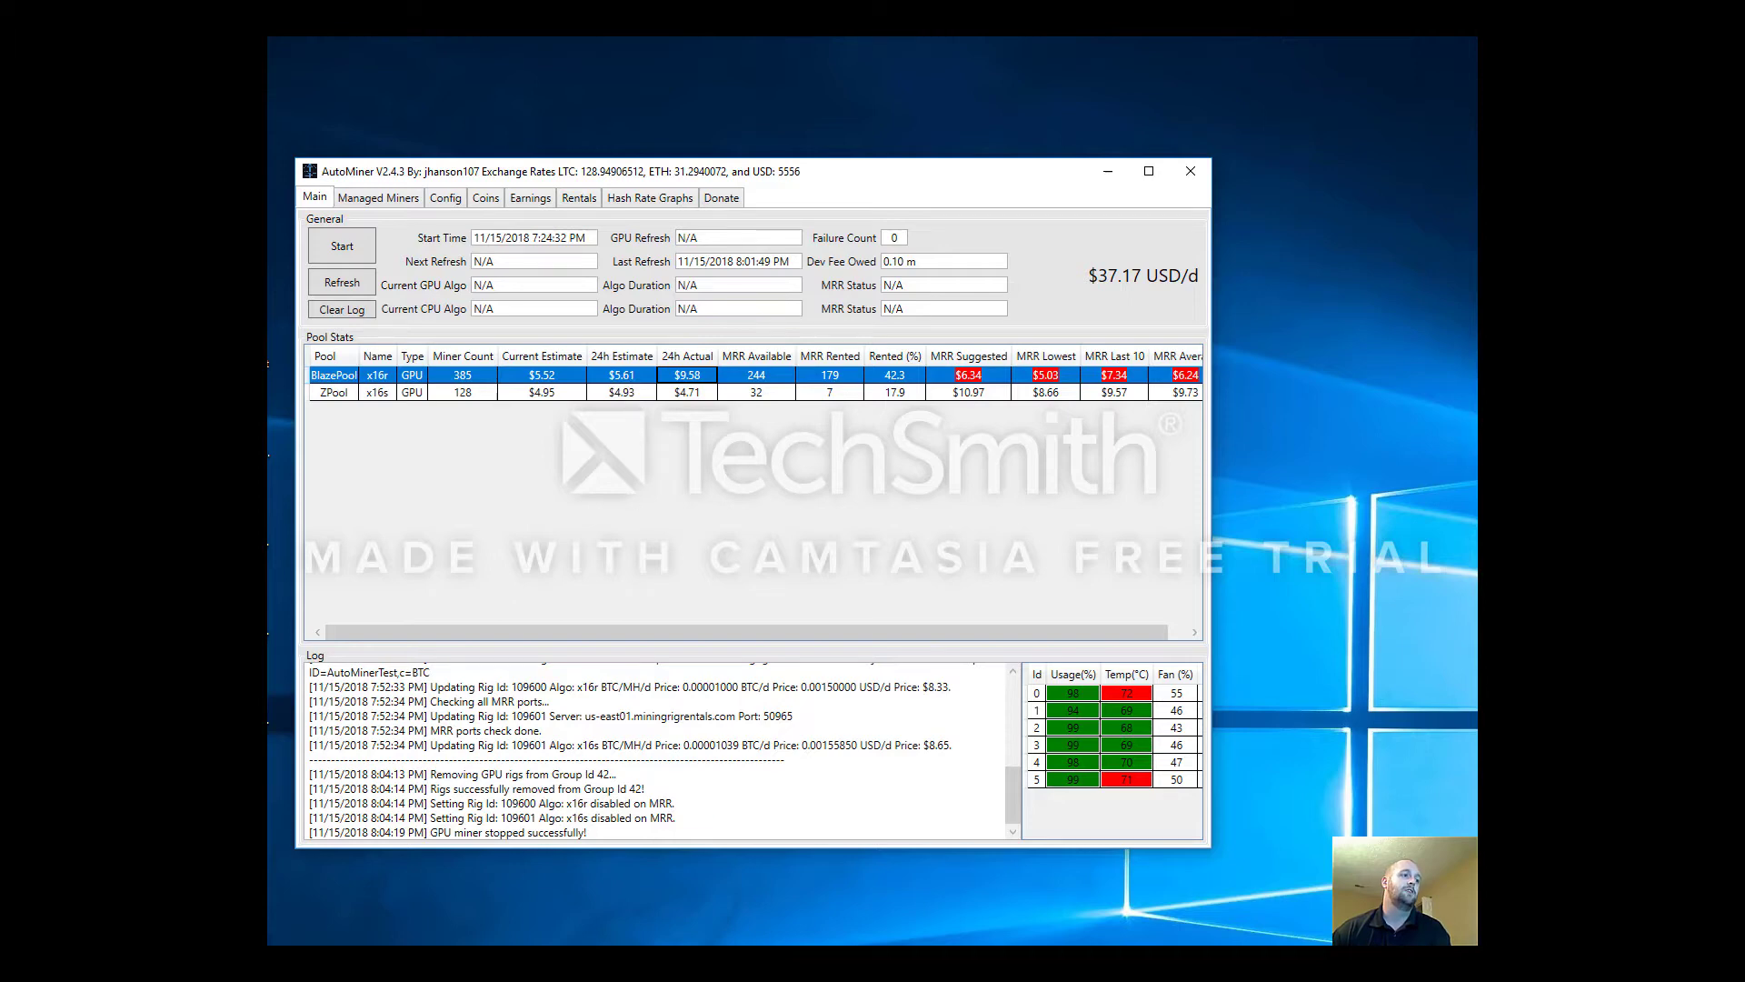
key(alt+Tab)
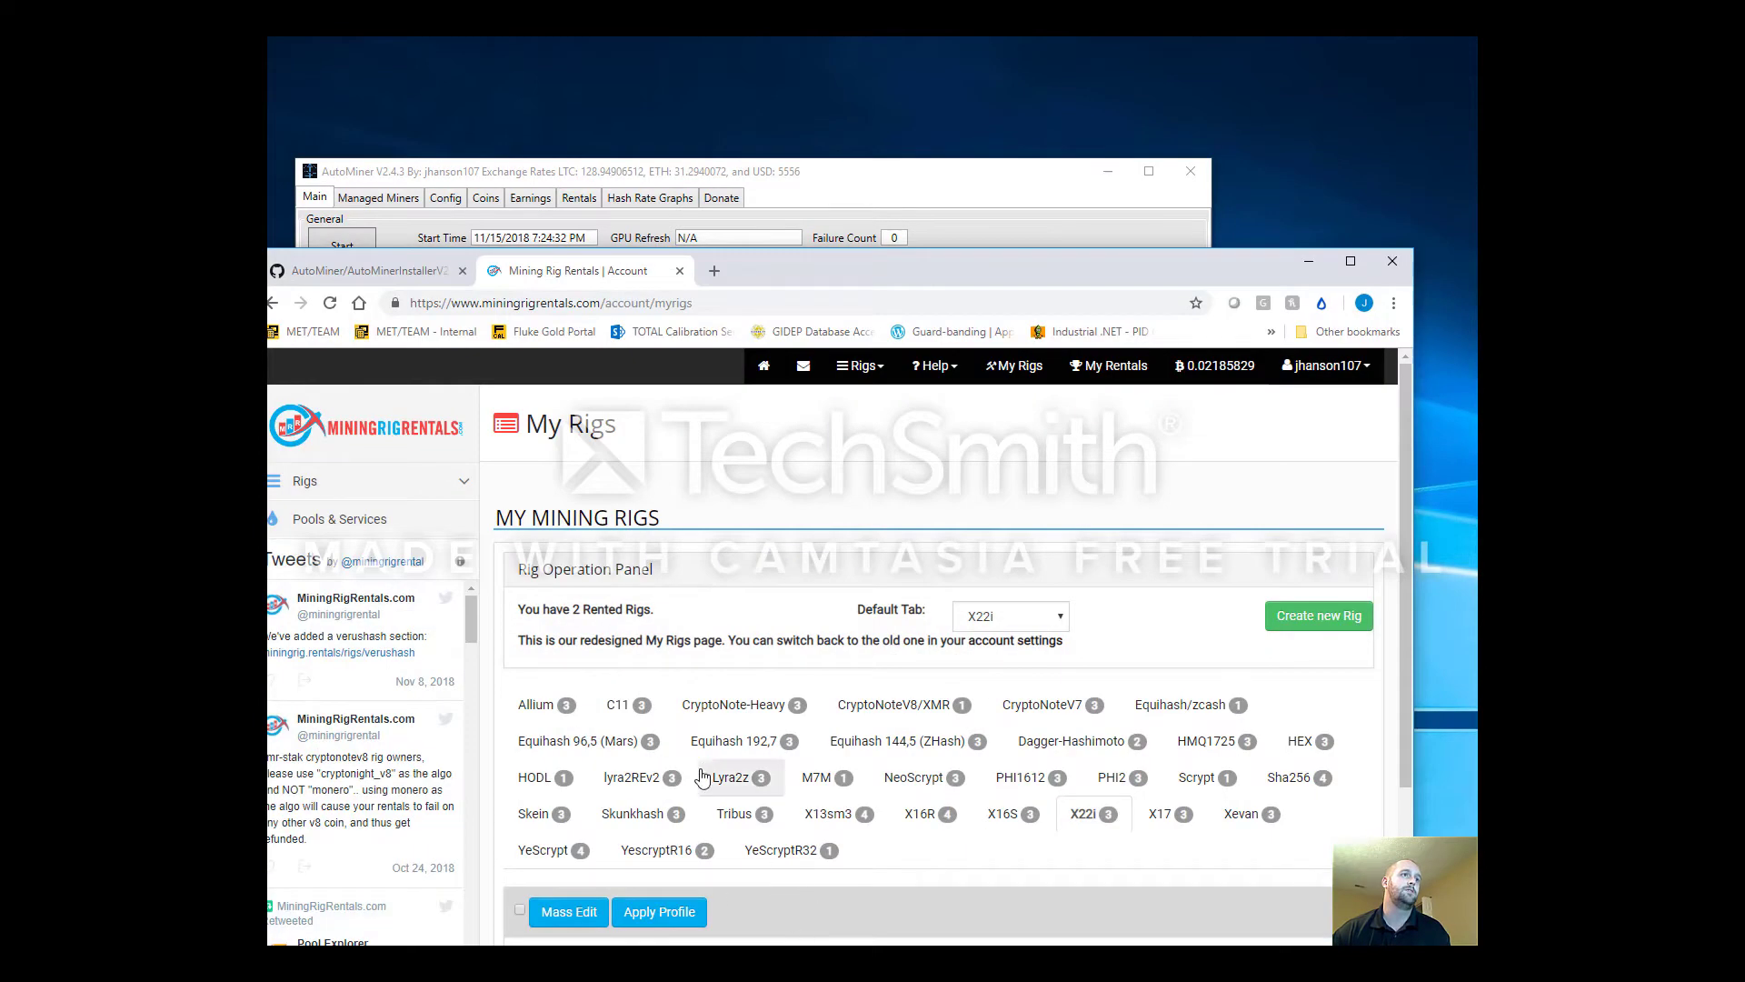
Reload the Mining Rig Rentals My Rigs page and scroll through the rig list
scroll(741, 874, down, 3)
scroll(743, 900, up, 1)
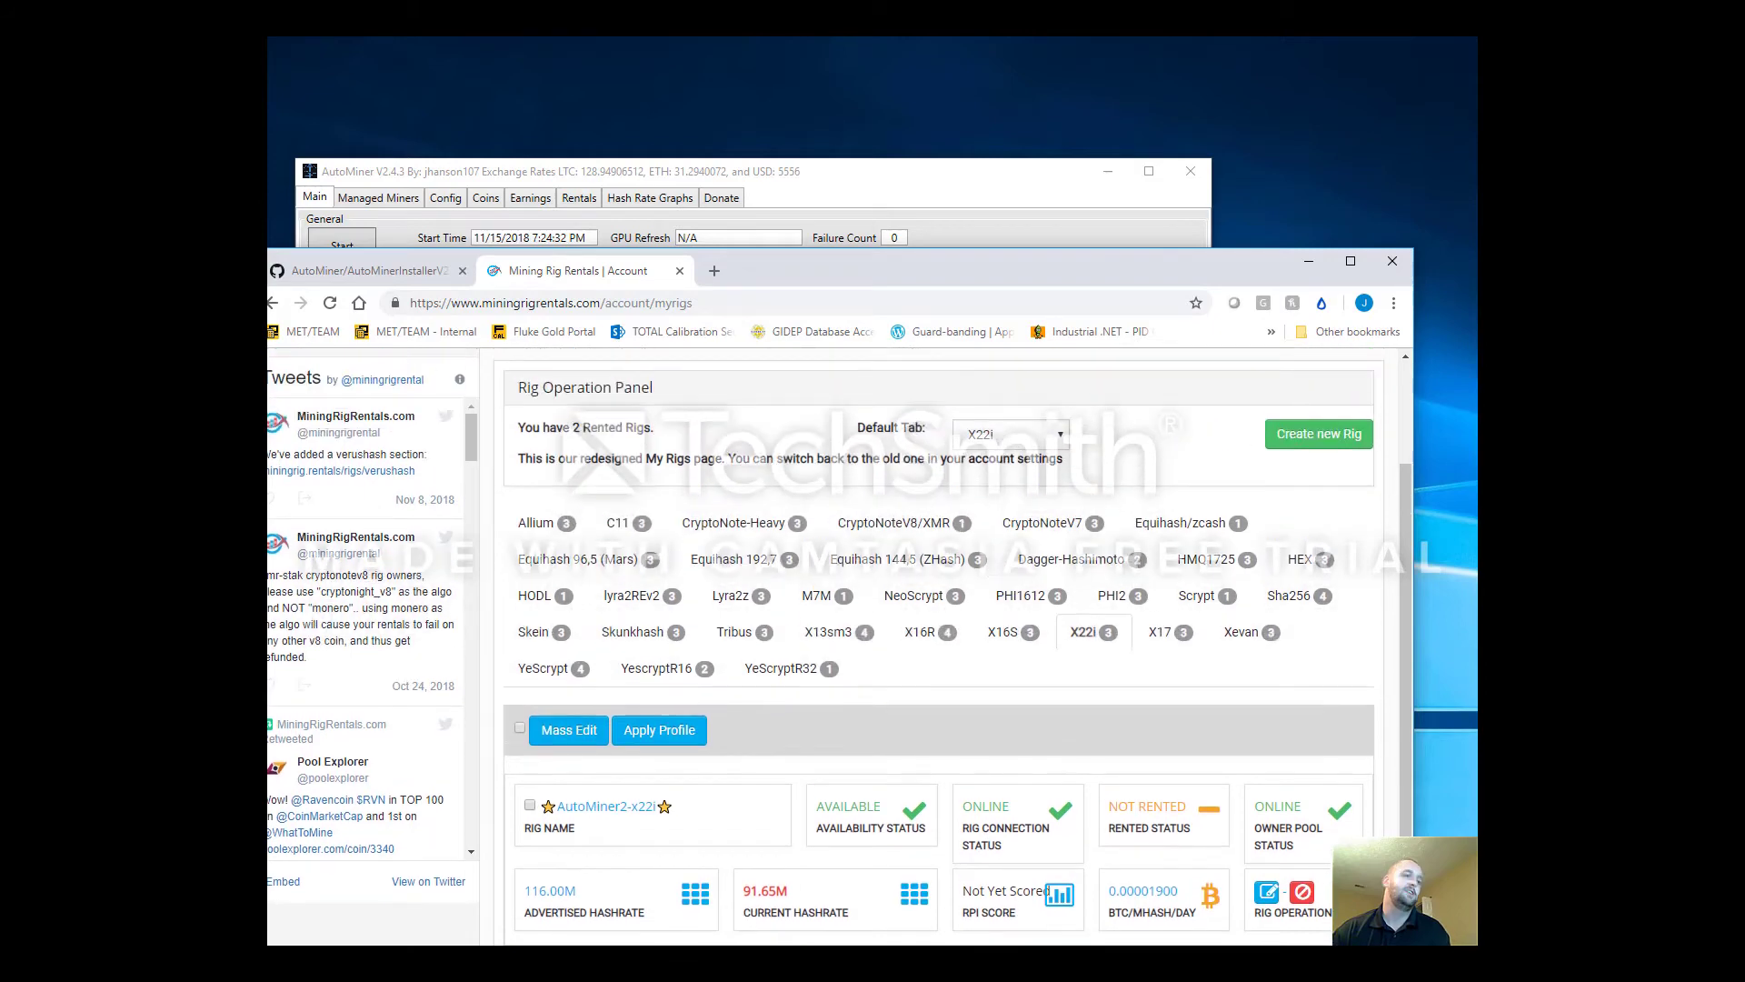
scroll(709, 800, up, 2)
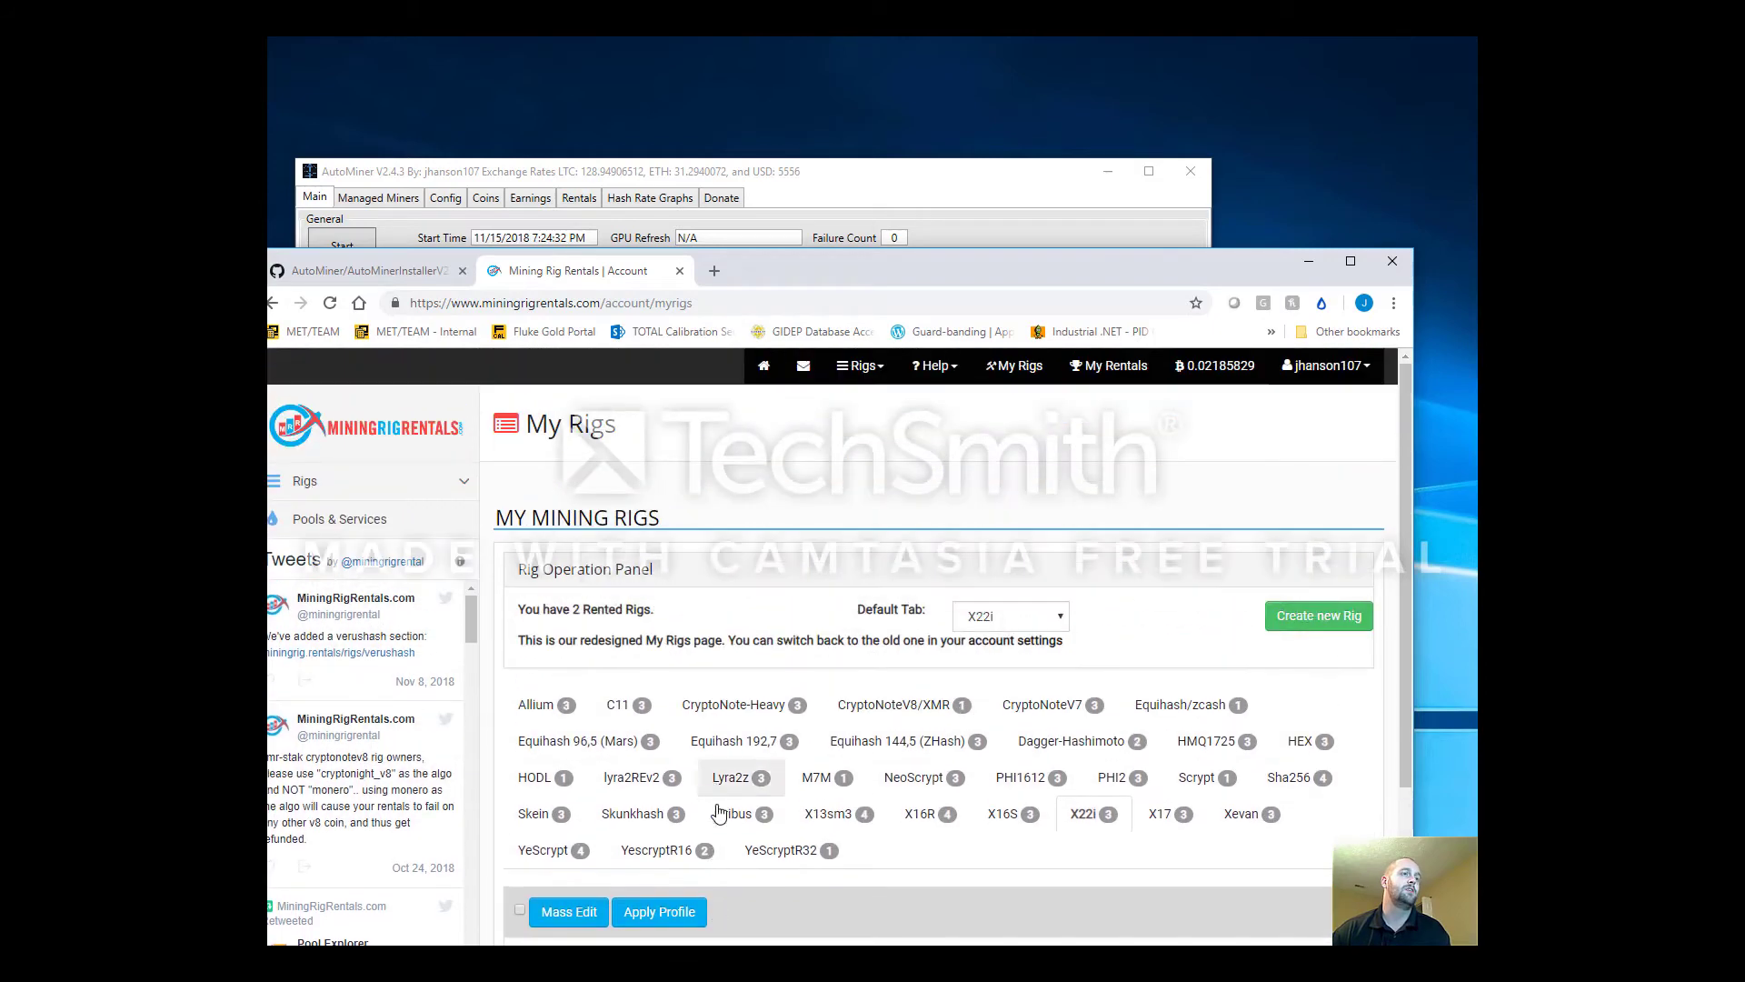
scroll(683, 785, down, 1)
scroll(684, 785, down, 1)
key(F5)
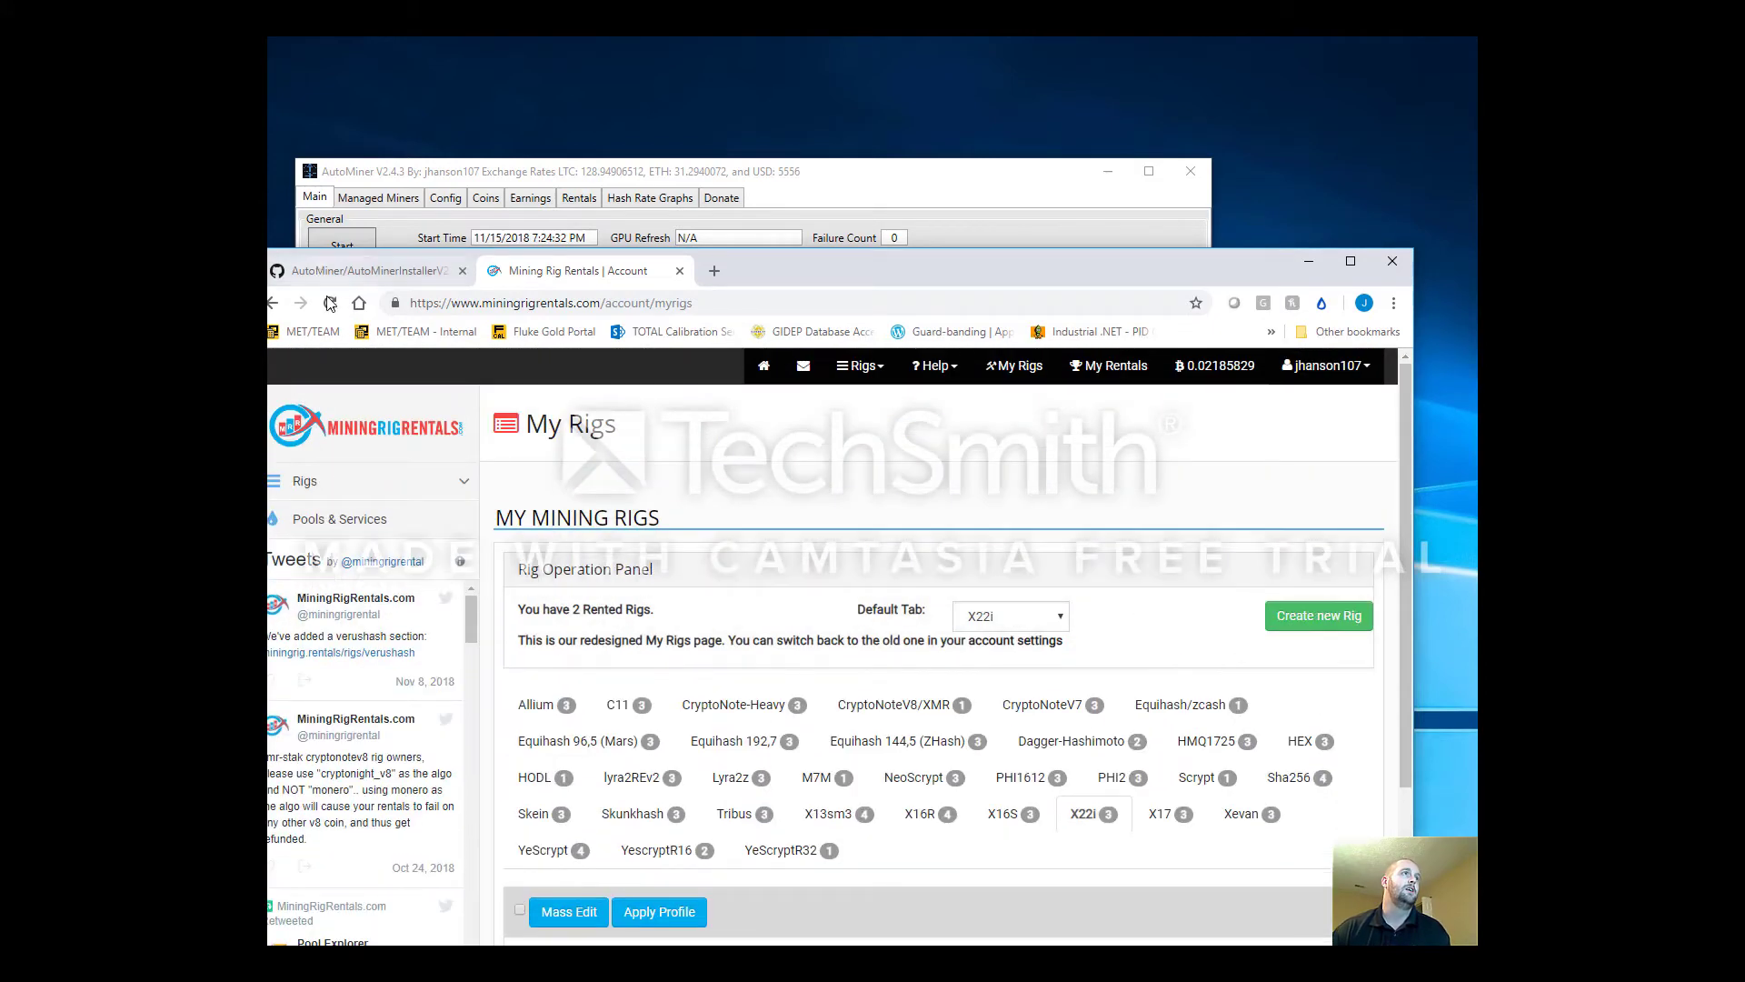
key(F5)
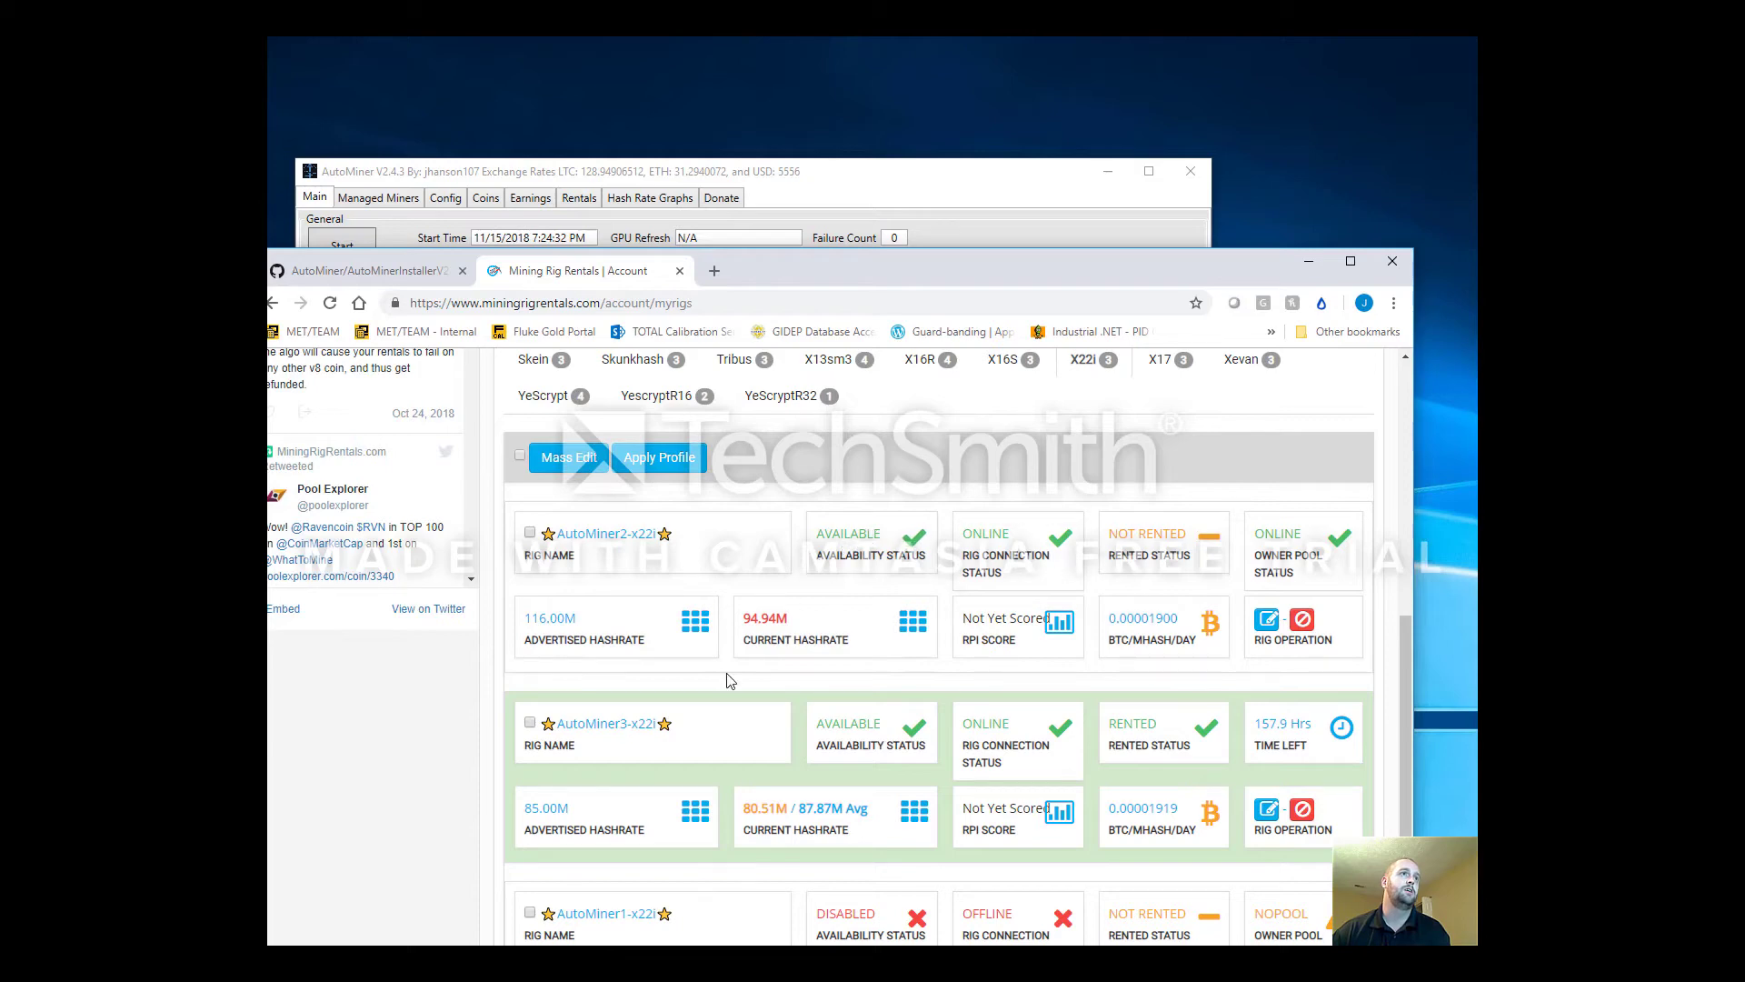
scroll(723, 637, up, 1)
scroll(673, 599, up, 1)
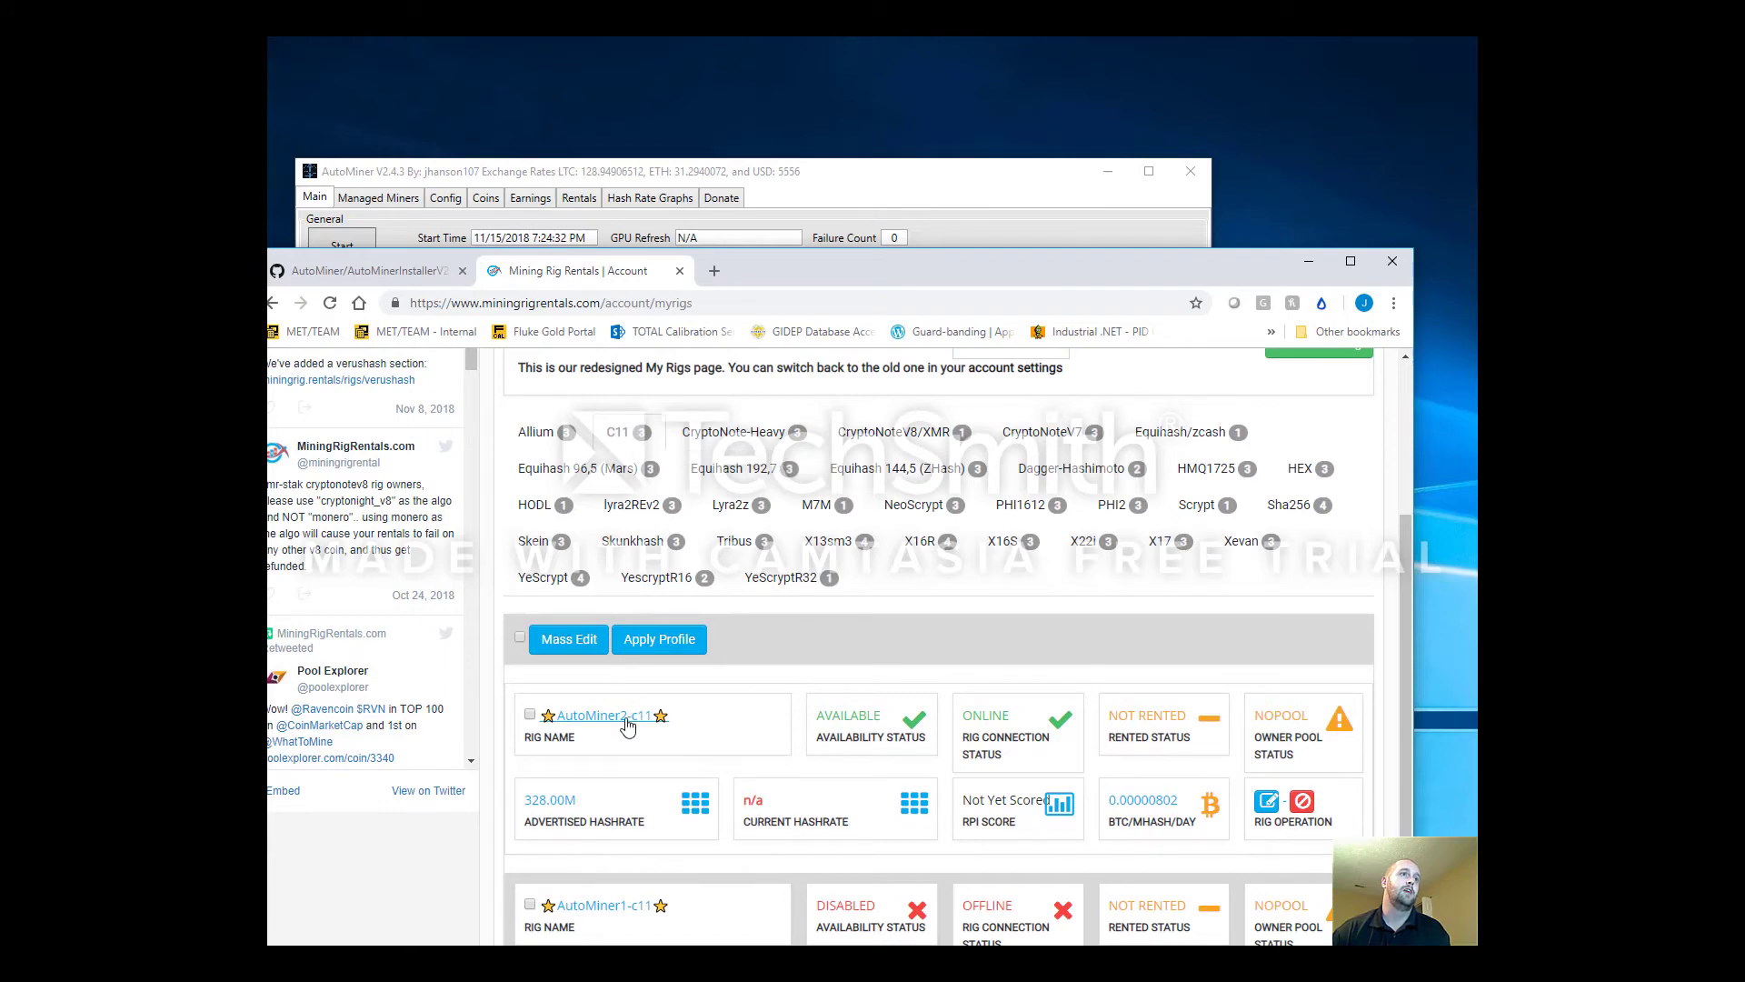
Show the rigs listed under the HMQ1725 tag, then bring AutoMiner back in front
click(1248, 470)
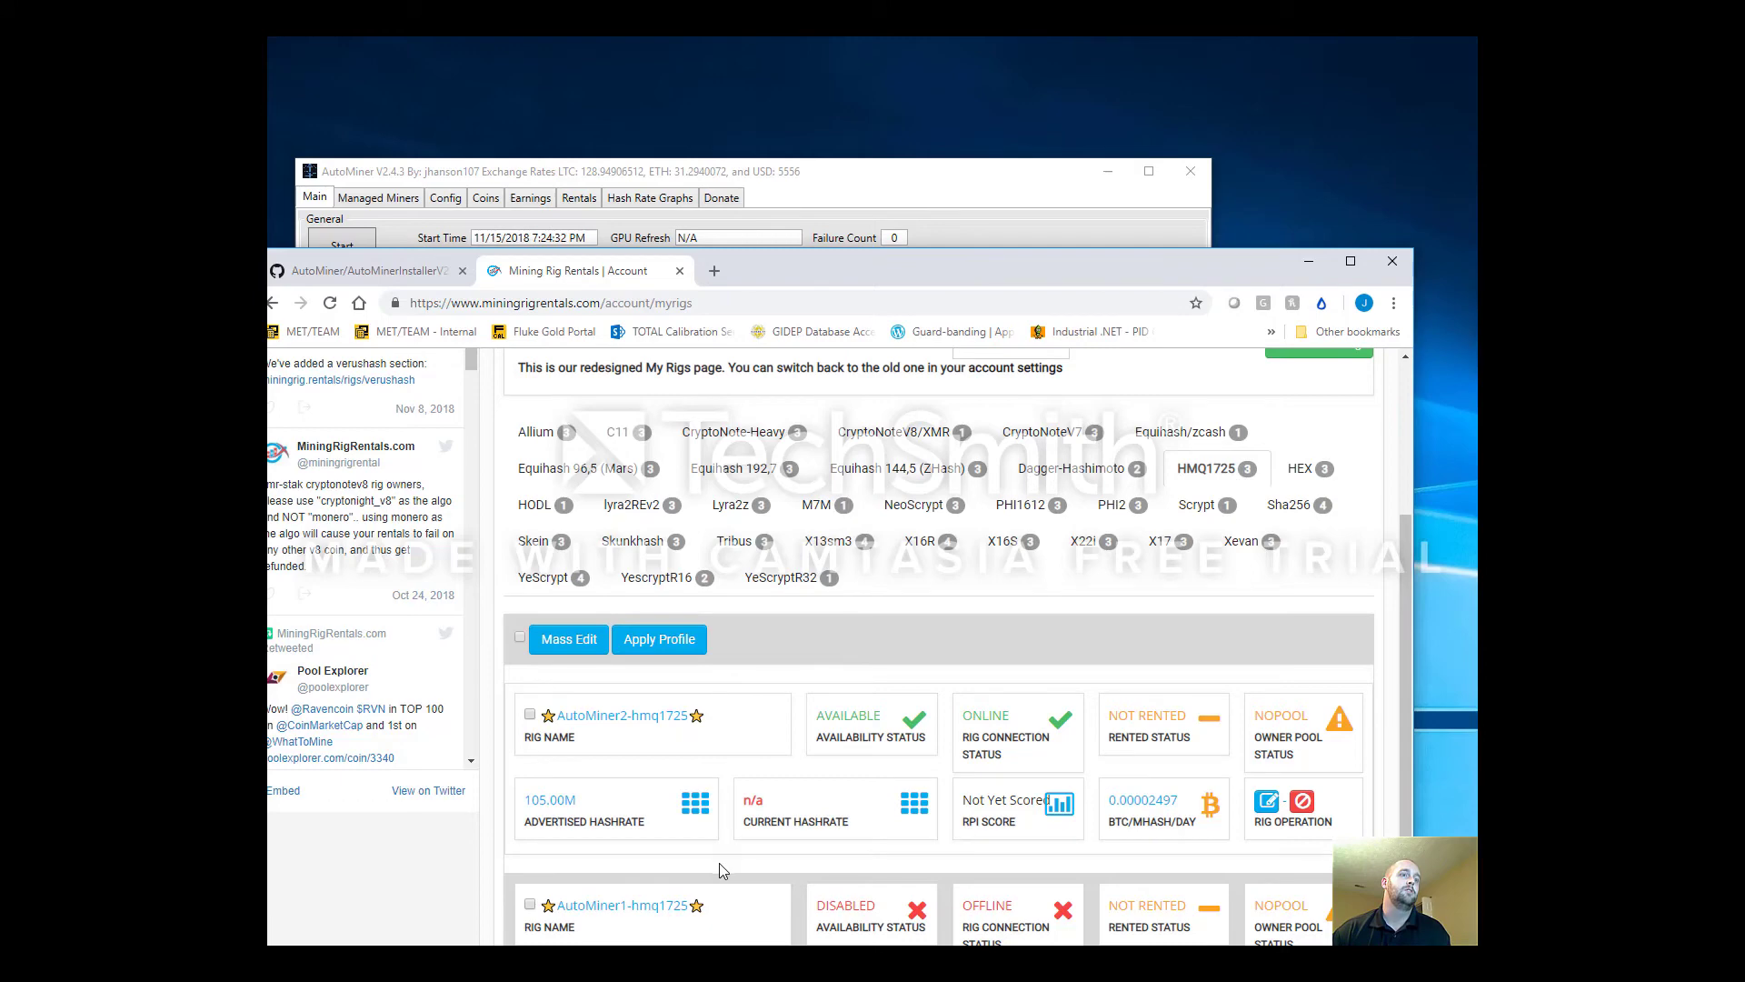
scroll(718, 864, up, 2)
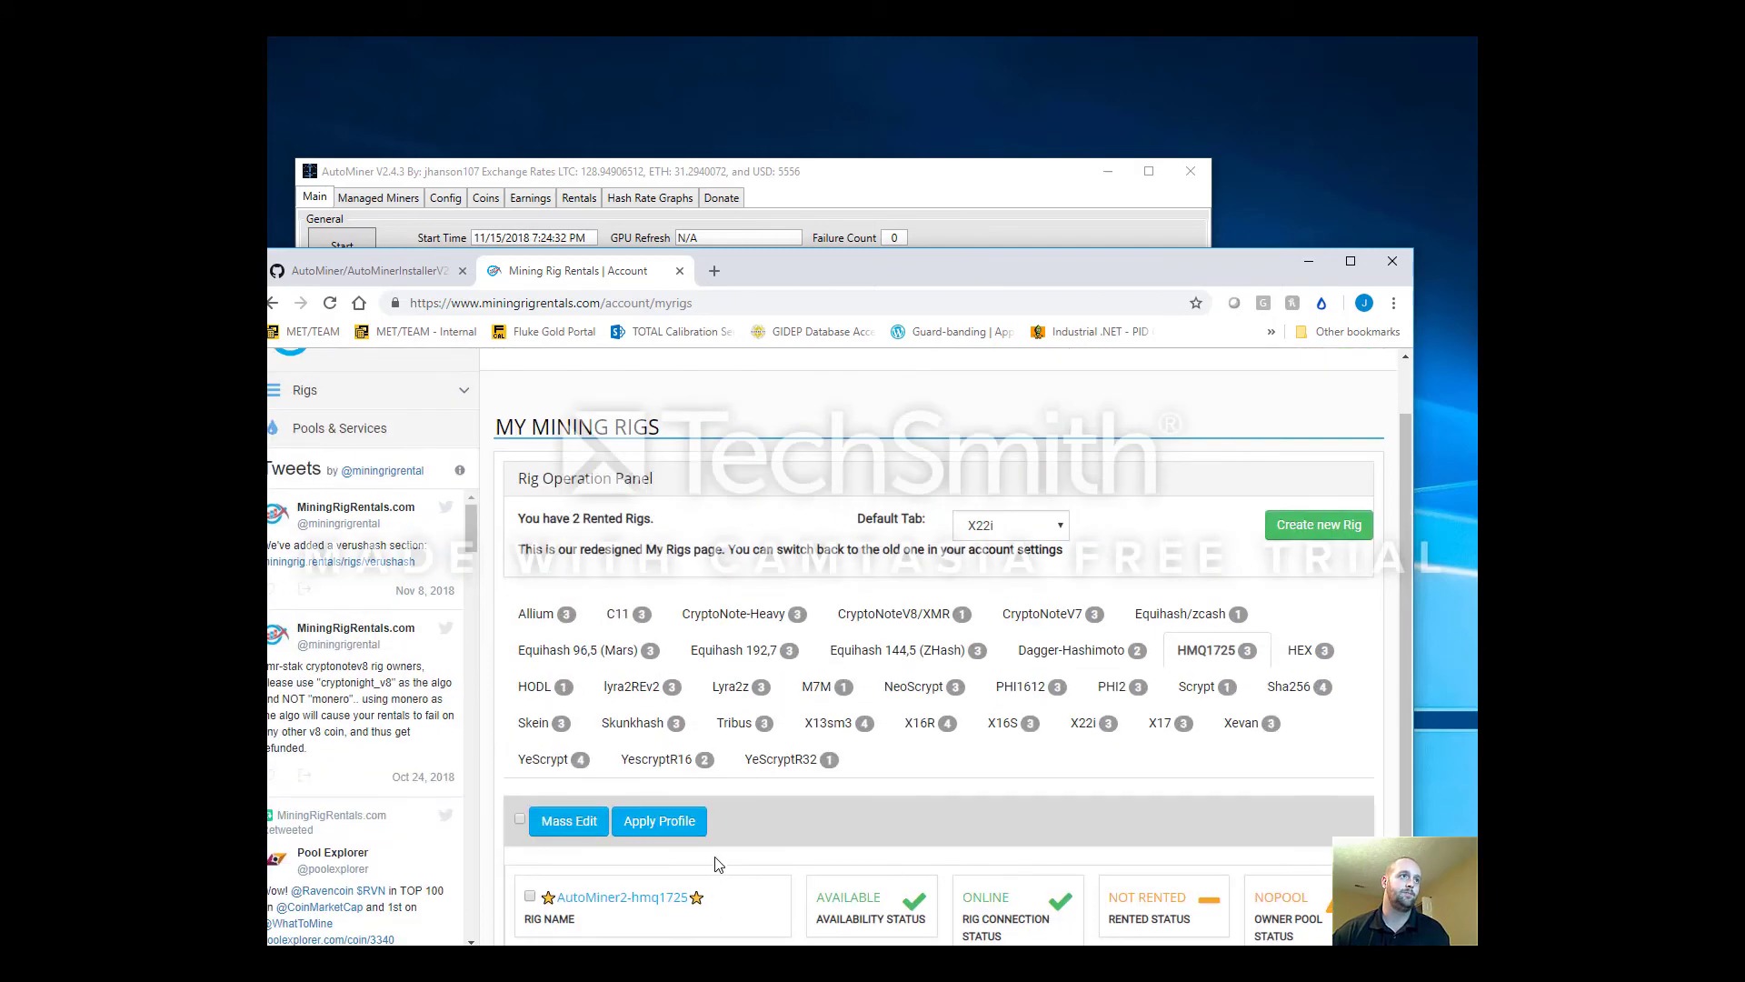
scroll(682, 750, up, 1)
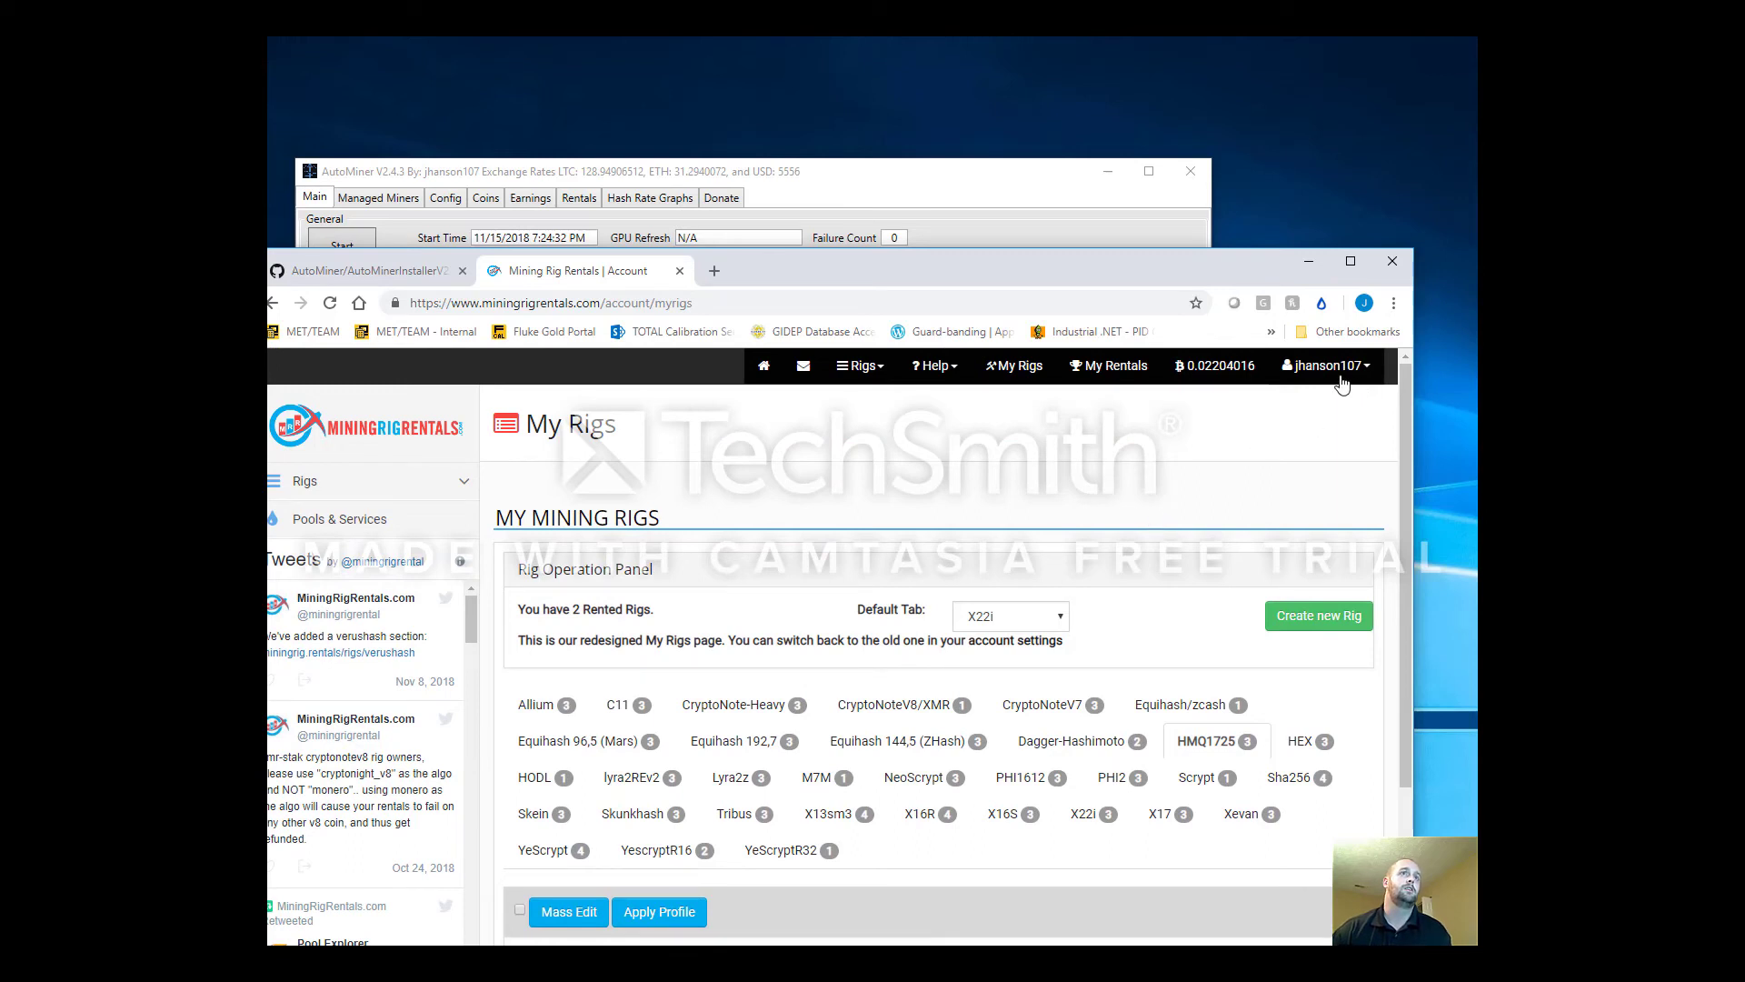
click(865, 190)
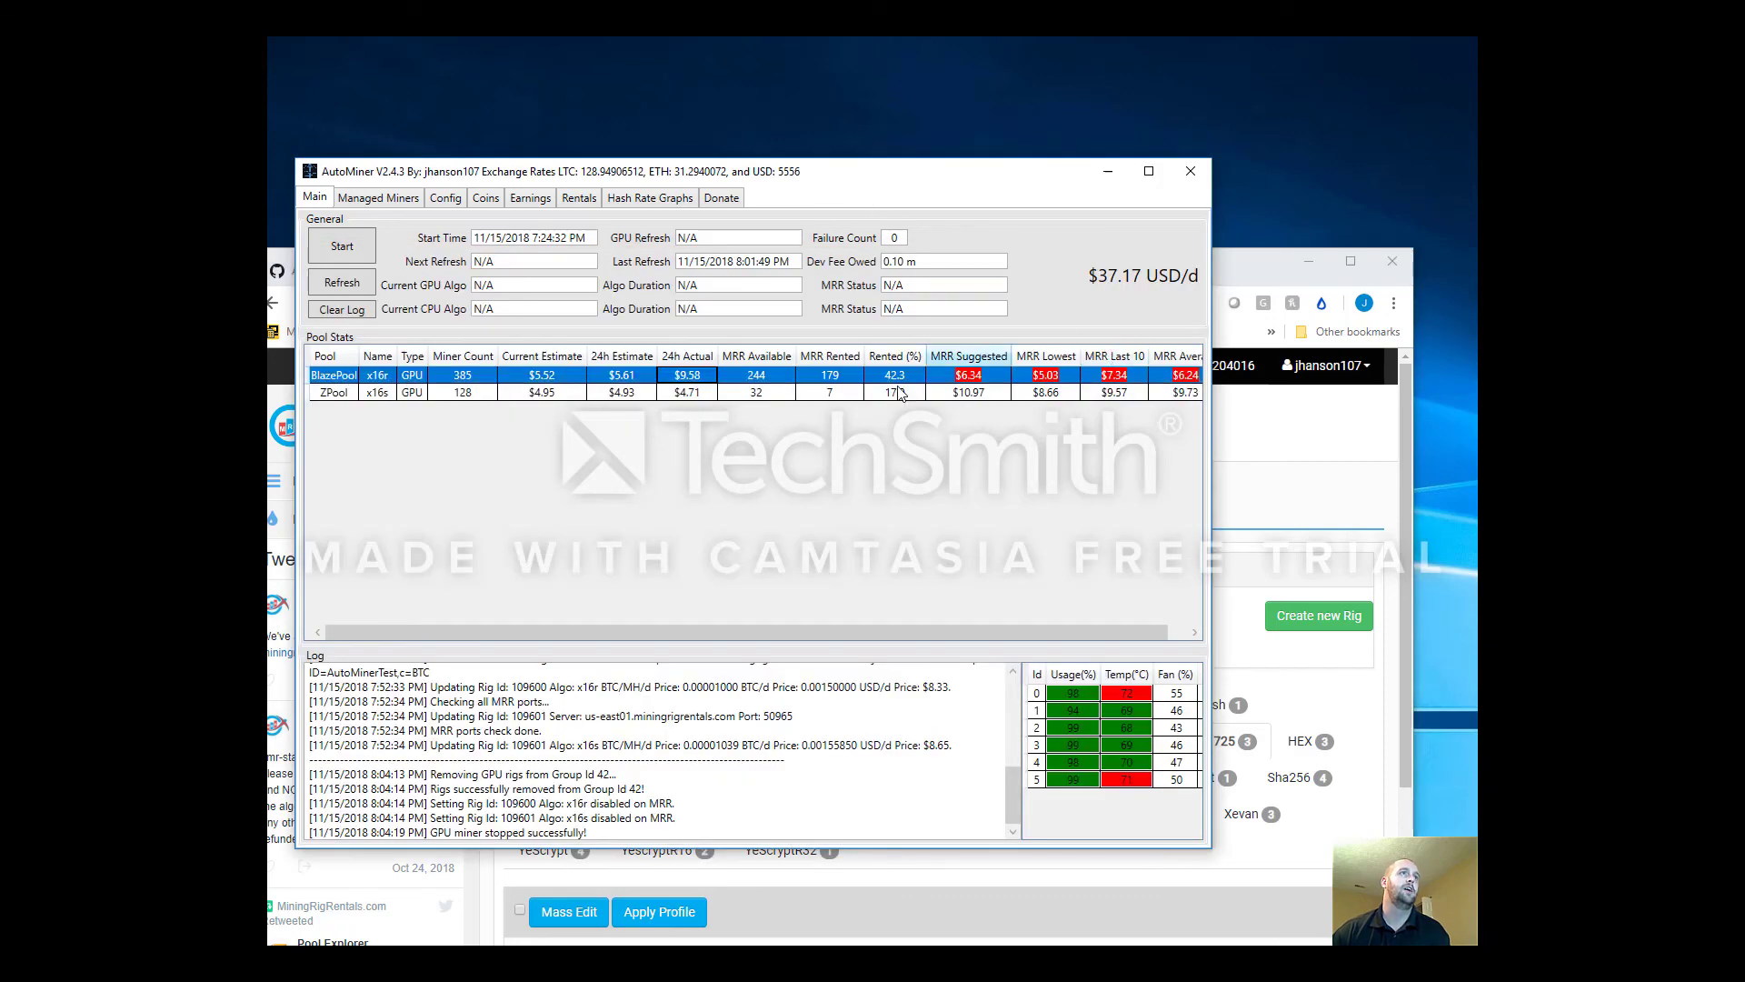